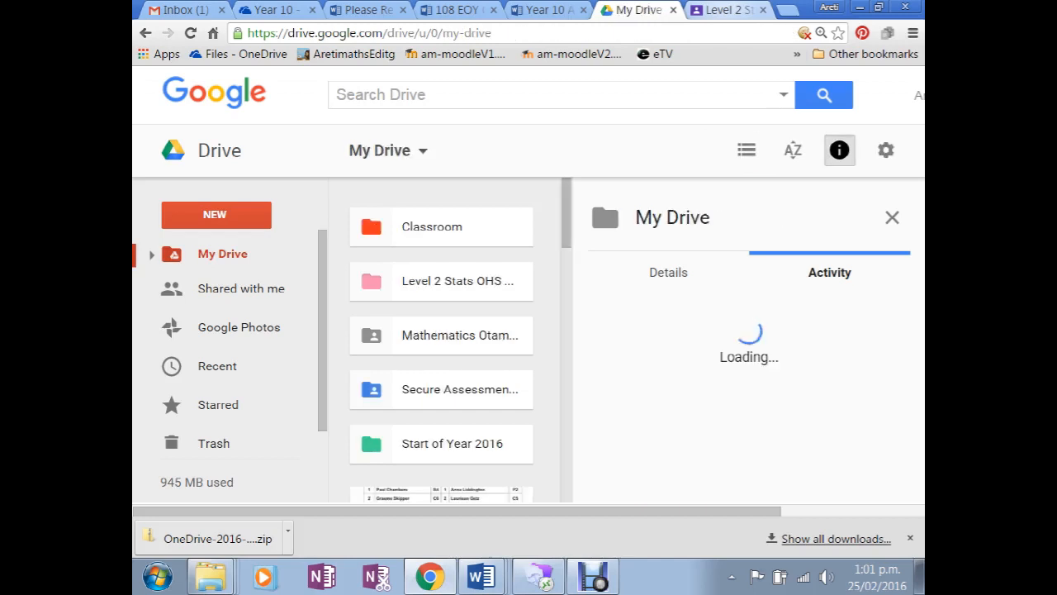
Create a new Google Docs document in the Level 2 Stats 2016 folder inside Classroom, accepting the folder's sharing permissions
{"action": "double_click", "coordinate": [438, 227]}
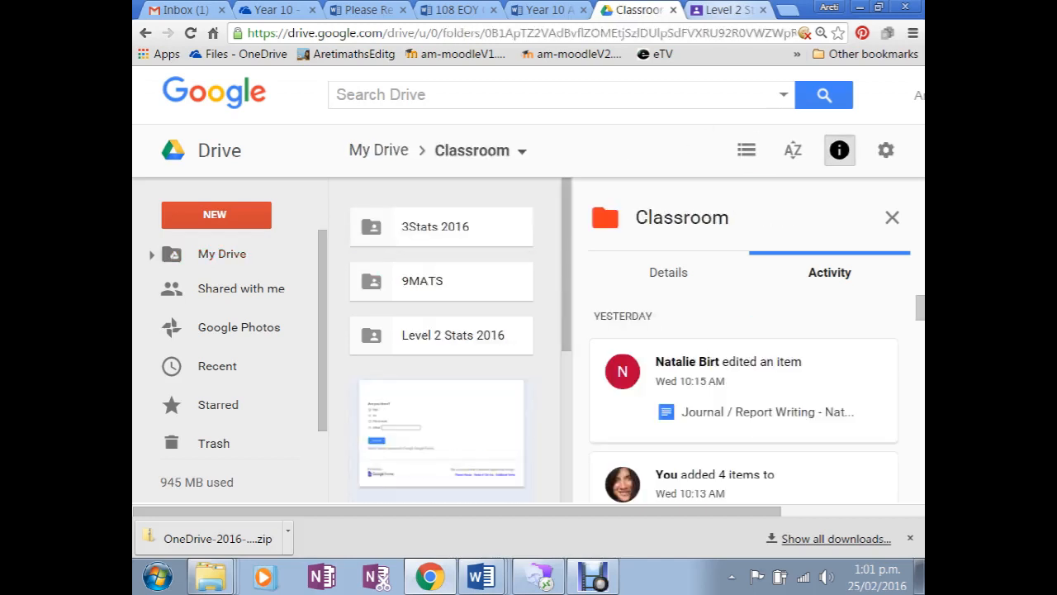
{"action": "double_click", "coordinate": [452, 336]}
{"action": "left_click", "coordinate": [453, 335]}
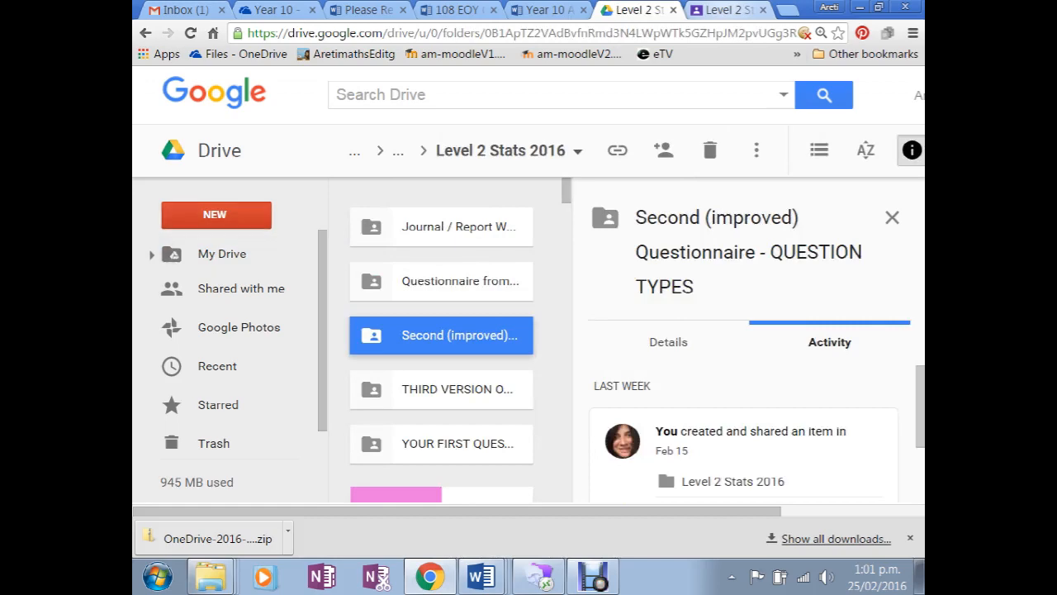
{"action": "left_click", "coordinate": [215, 214]}
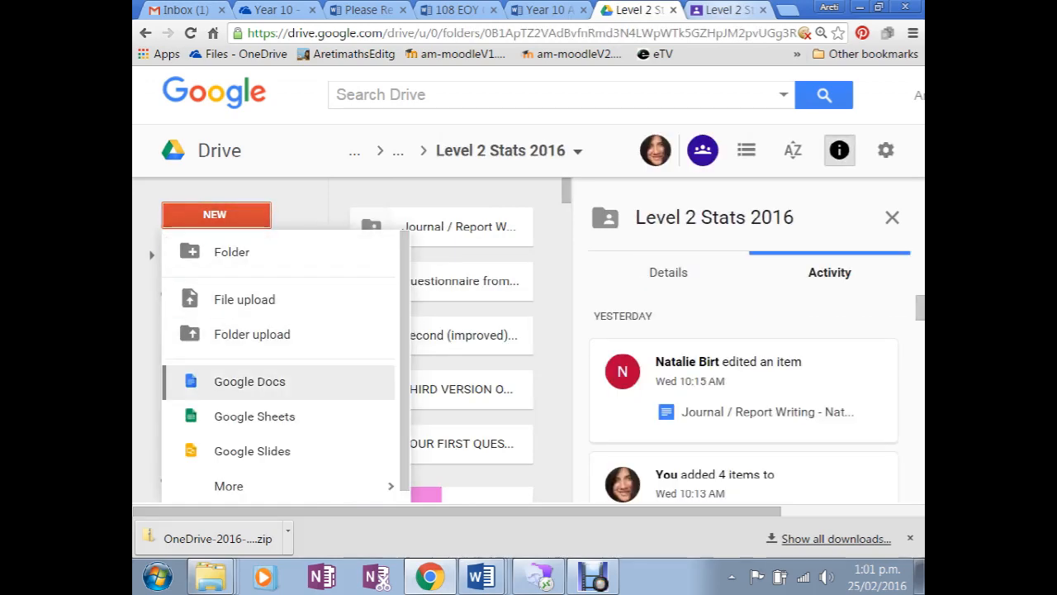
{"action": "left_click", "coordinate": [250, 382]}
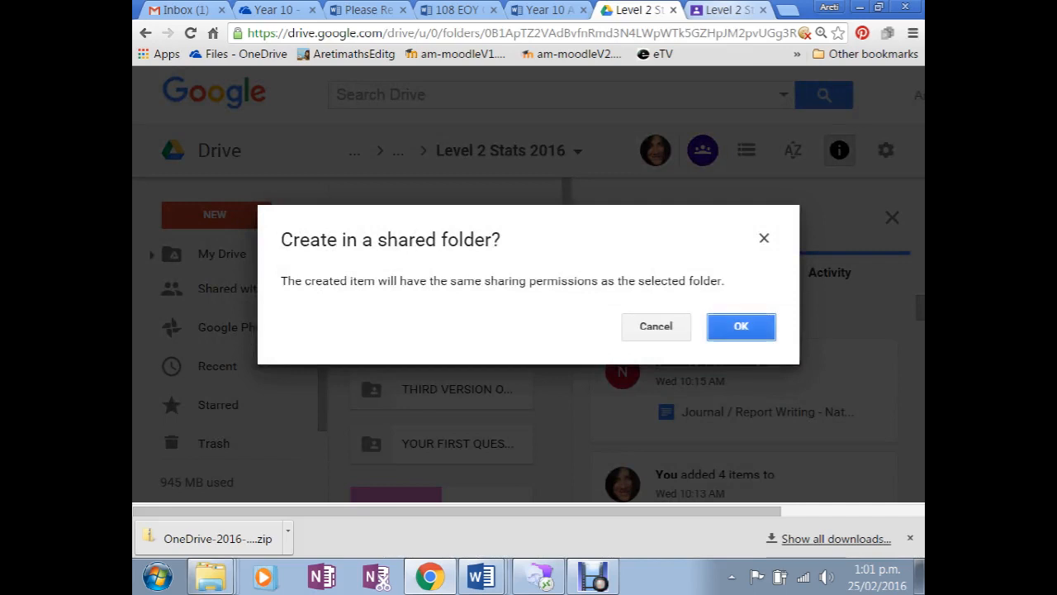
{"action": "key", "text": "Return"}
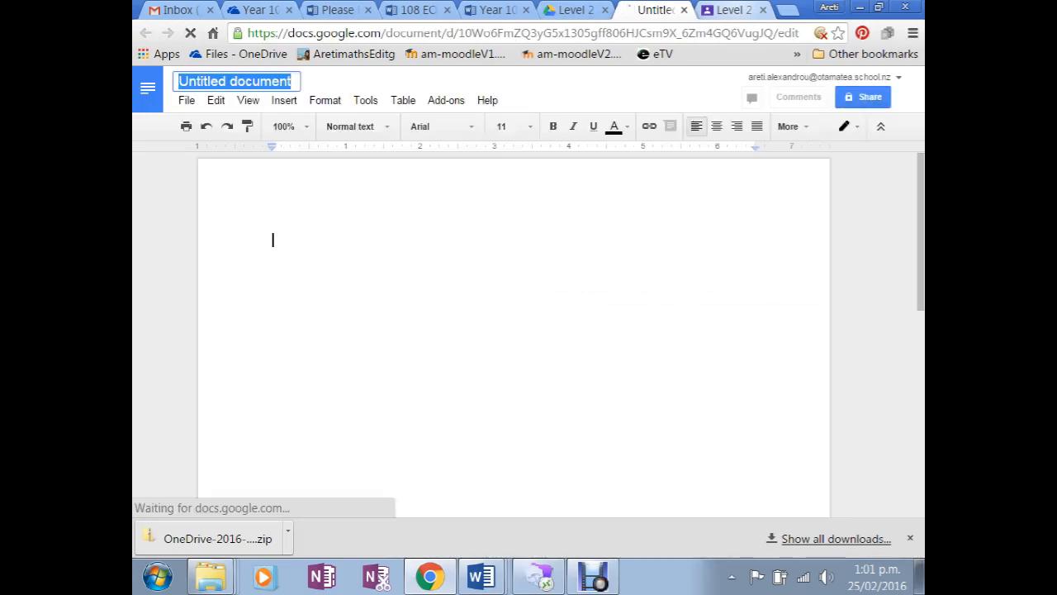
Title the document "Journal/Repor for Questionnaire Design for Employee Satisfaction"
{"action": "type", "text": "Journal/Re"}
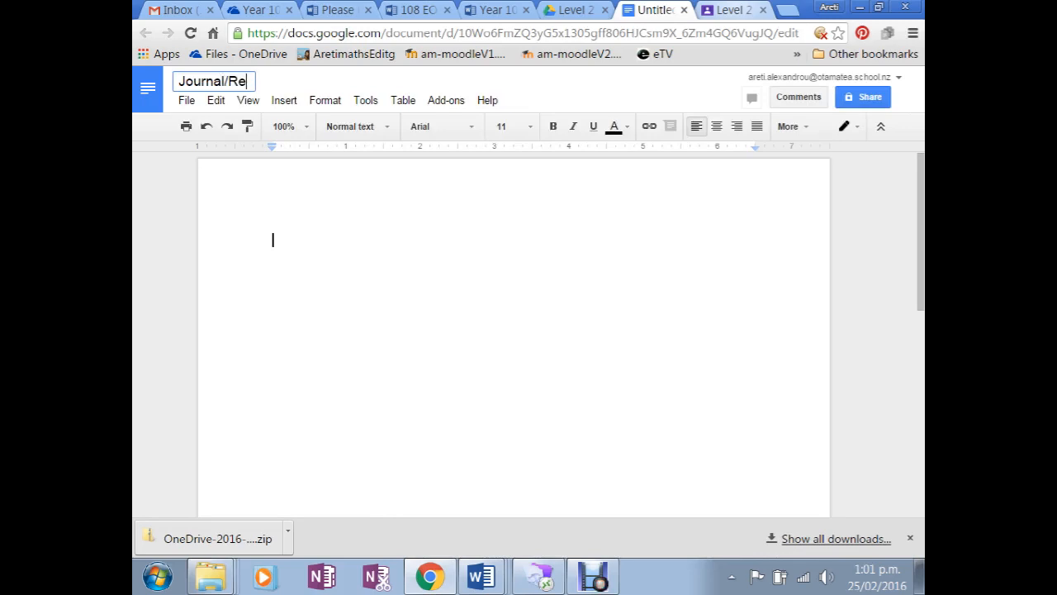
{"action": "type", "text": "por for Questi"}
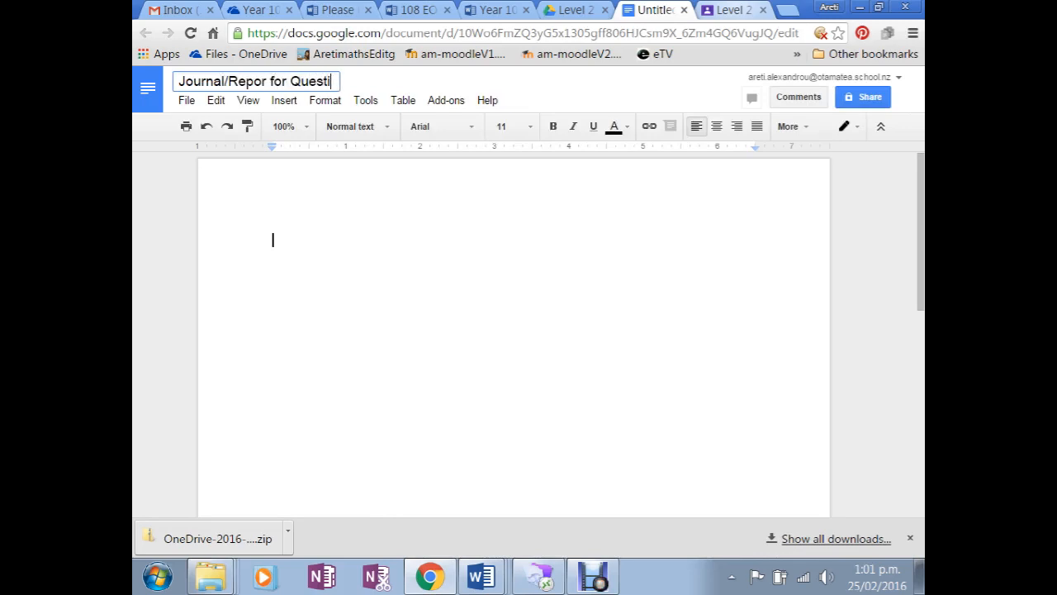
{"action": "type", "text": "onnaire Design"}
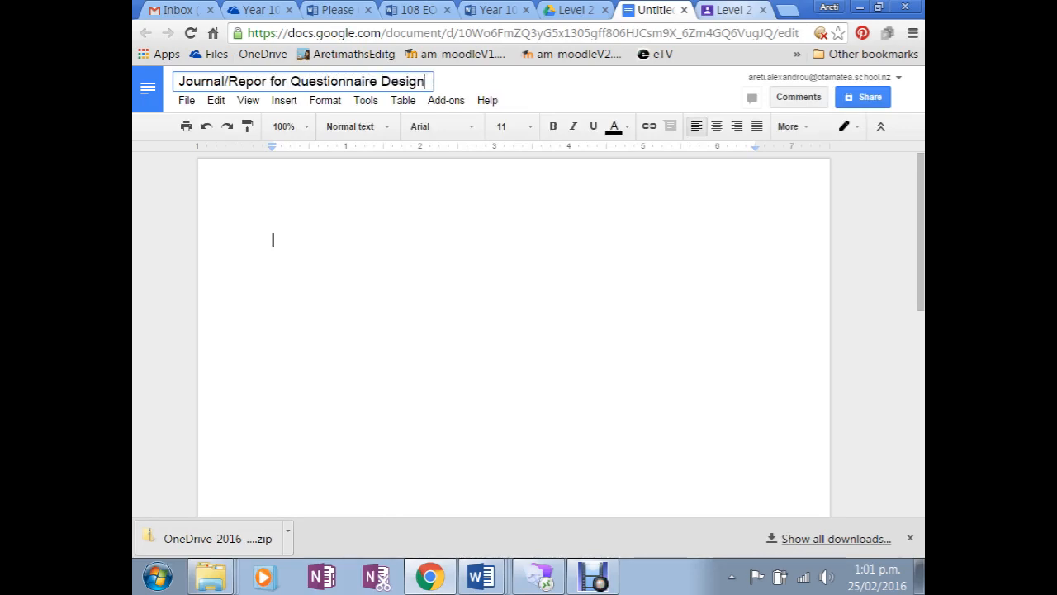
{"action": "type", "text": " for Emp"}
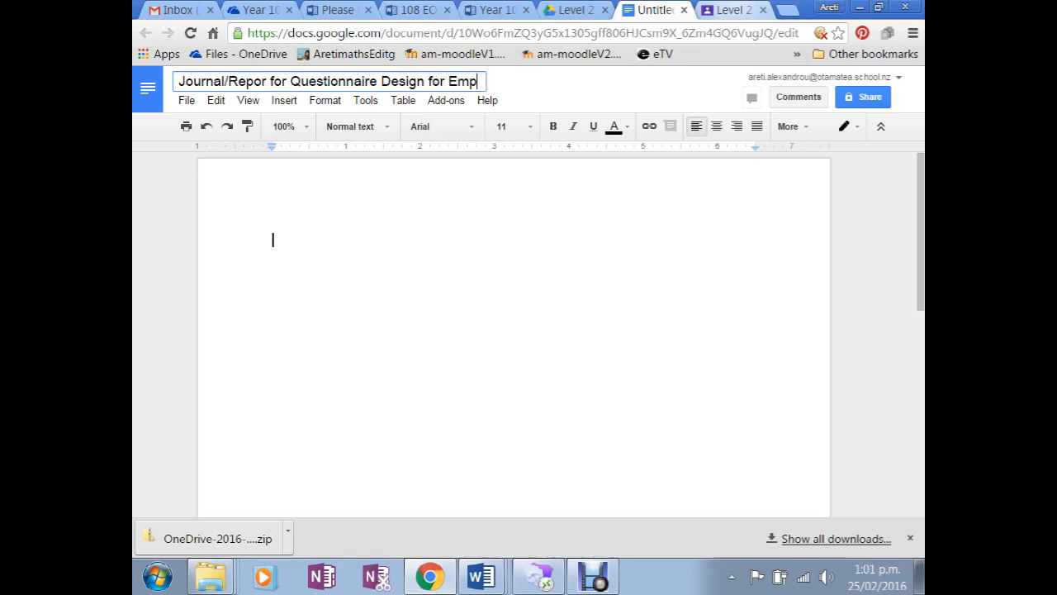
{"action": "type", "text": "loyee G"}
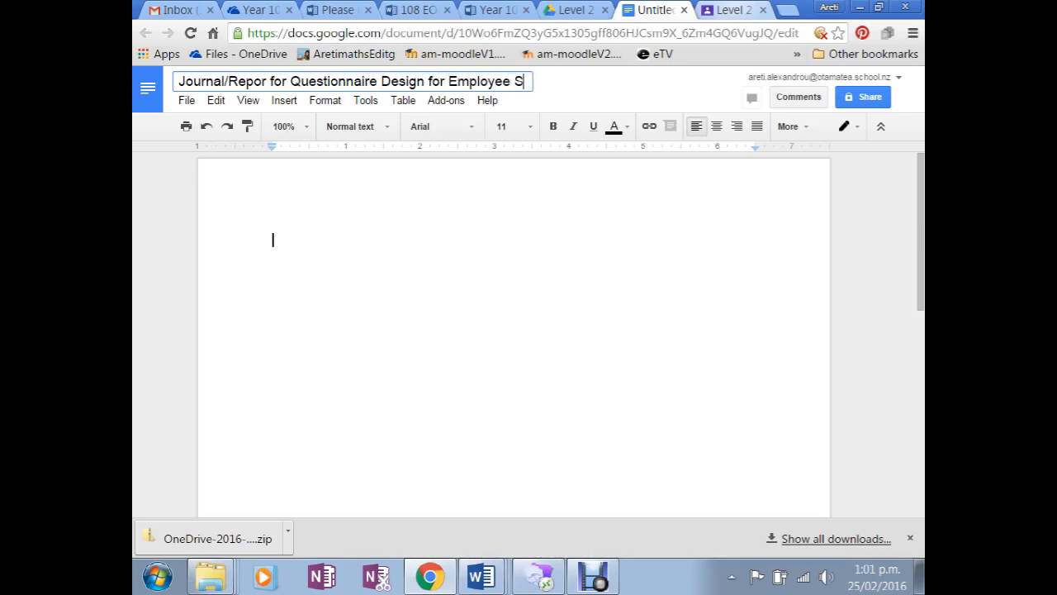
{"action": "key", "text": "BackSpace"}
{"action": "type", "text": "Satisfaction"}
{"action": "key", "text": "Return"}
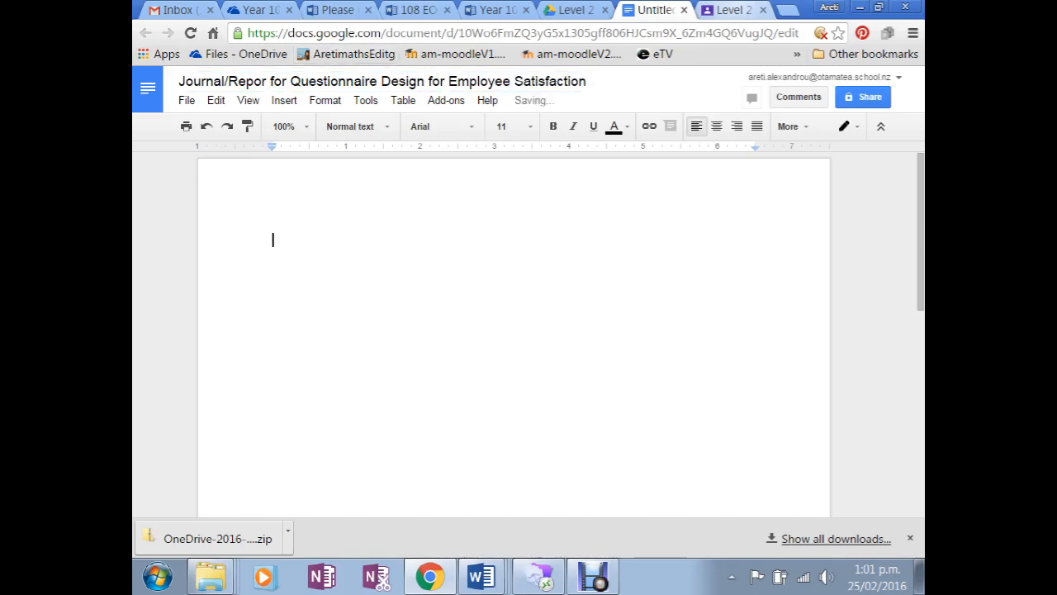
Write "Sample Report." as the opening line of the document and start a new paragraph below it
{"action": "type", "text": "Sample rE"}
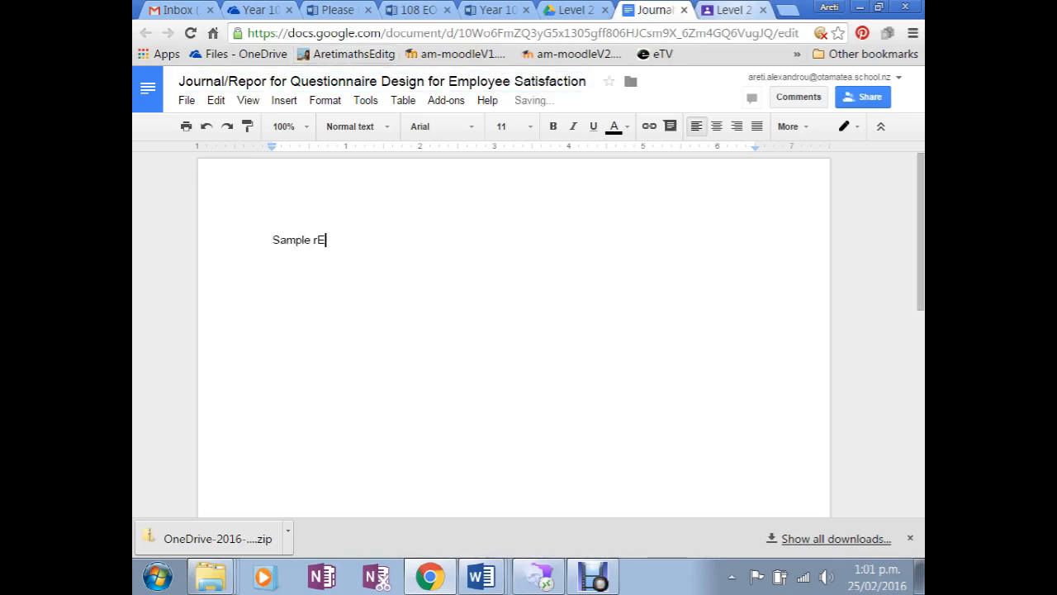
{"action": "type", "text": "por"}
{"action": "key", "text": "BackSpace"}
{"action": "key", "text": "BackSpace"}
{"action": "key", "text": "BackSpace"}
{"action": "type", "text": "Report."}
{"action": "key", "text": "Return"}
{"action": "key", "text": "Return"}
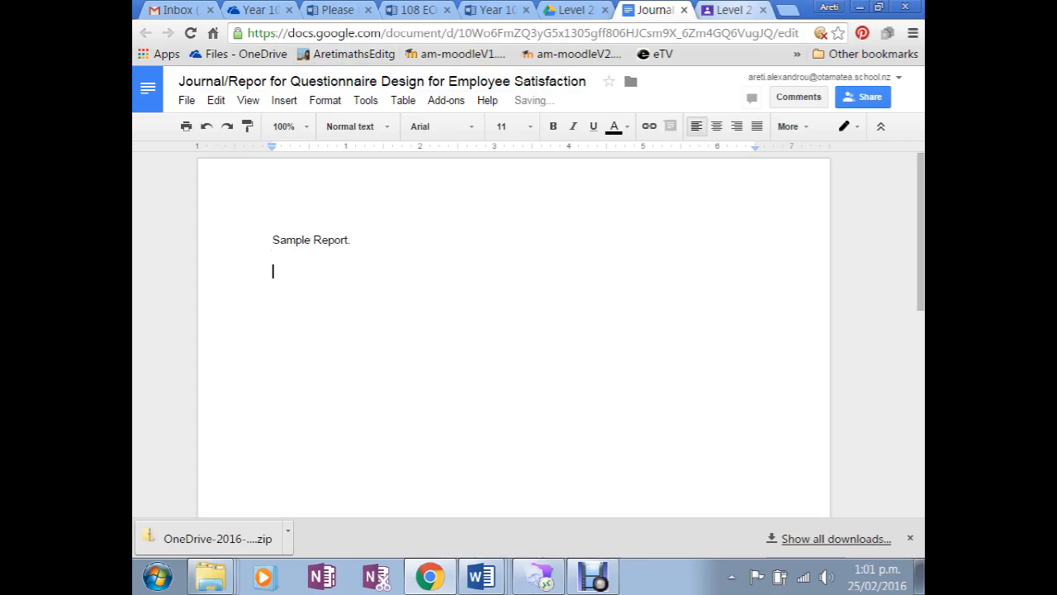
Copy the journal requirements from "Purpose Statement" through "(start with a list)" in the class stream's Process Overview post into the report
{"action": "left_click", "coordinate": [734, 10]}
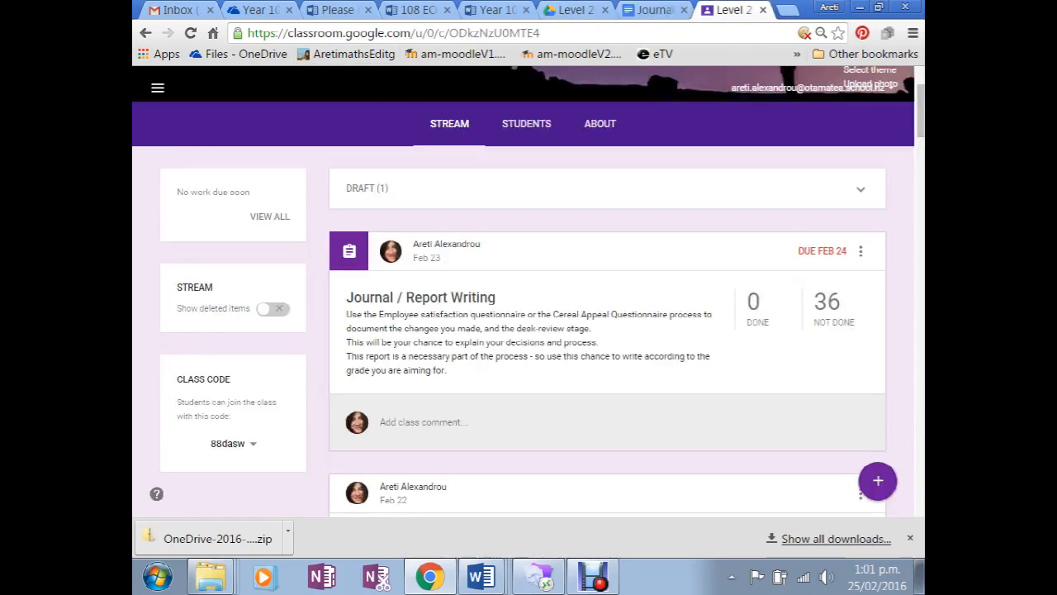
{"action": "scroll", "coordinate": [607, 314], "scroll_direction": "down", "scroll_amount": 3}
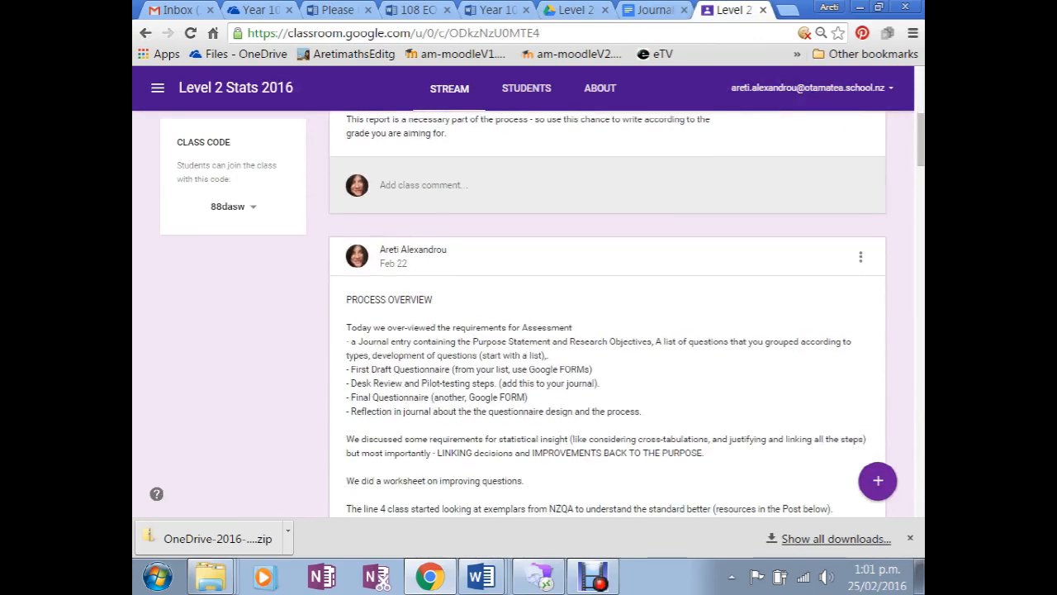
{"action": "left_click_drag", "start_coordinate": [472, 341], "coordinate": [548, 356]}
{"action": "key", "text": "ctrl+c"}
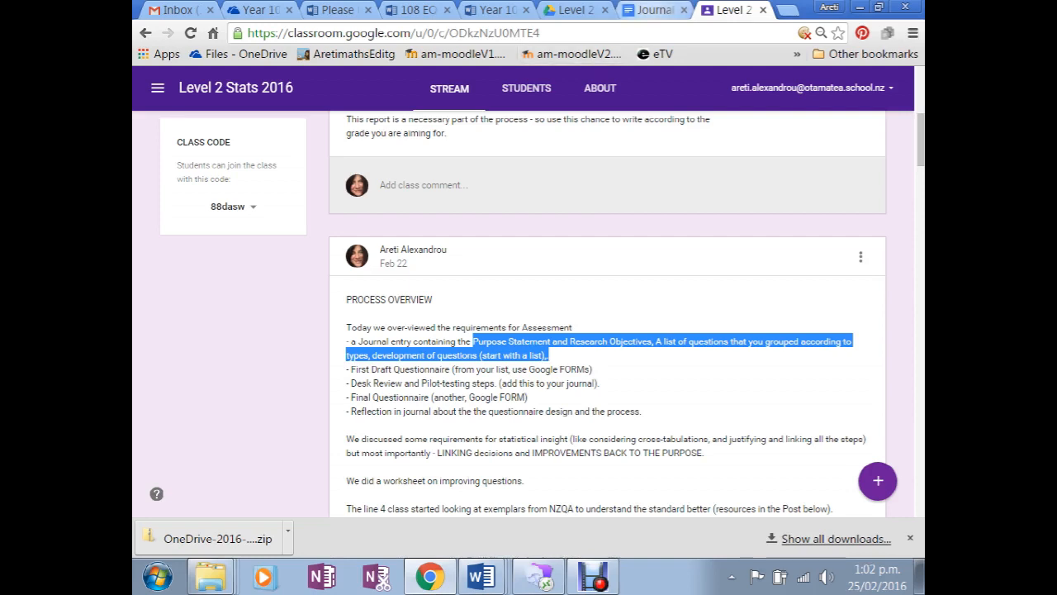
{"action": "left_click", "coordinate": [654, 10]}
{"action": "key", "text": "ctrl+v"}
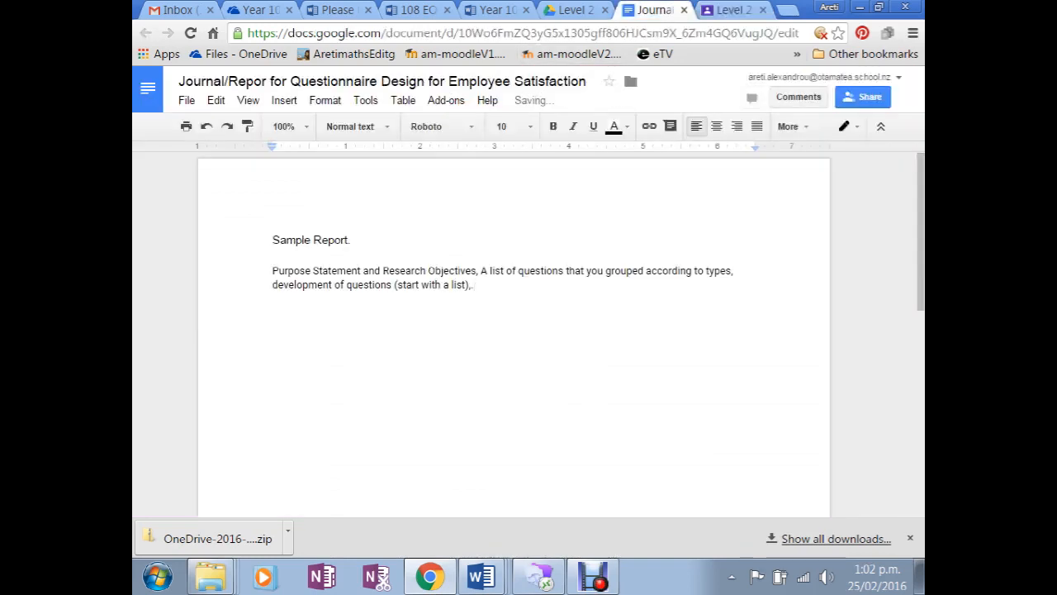
Split the pasted text into separate lines for Purpose Statement, Research Objectives and the question list, removing the word "and"
{"action": "left_click", "coordinate": [381, 270]}
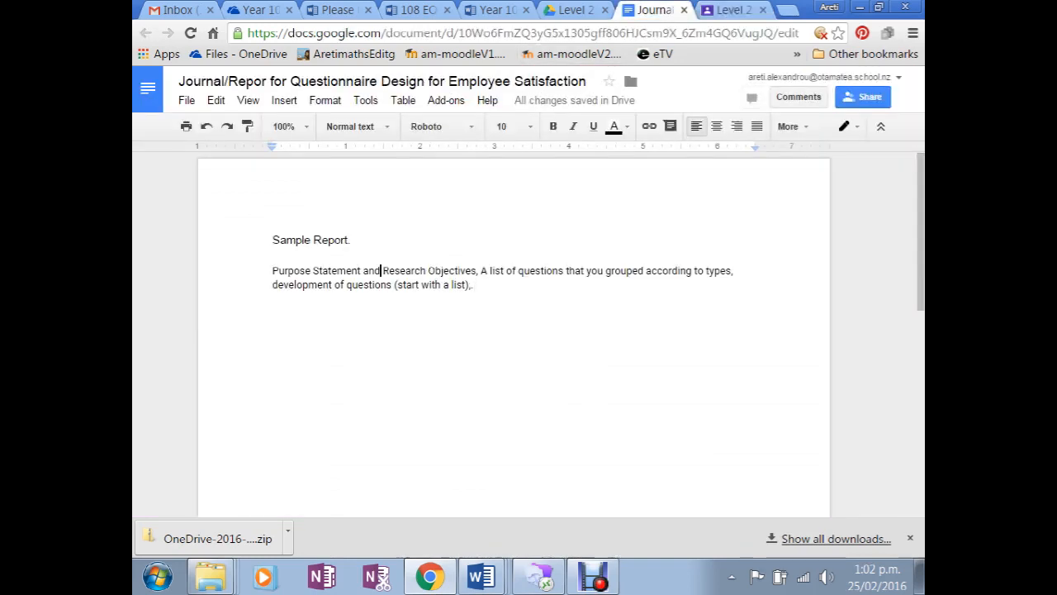
{"action": "key", "text": "Return"}
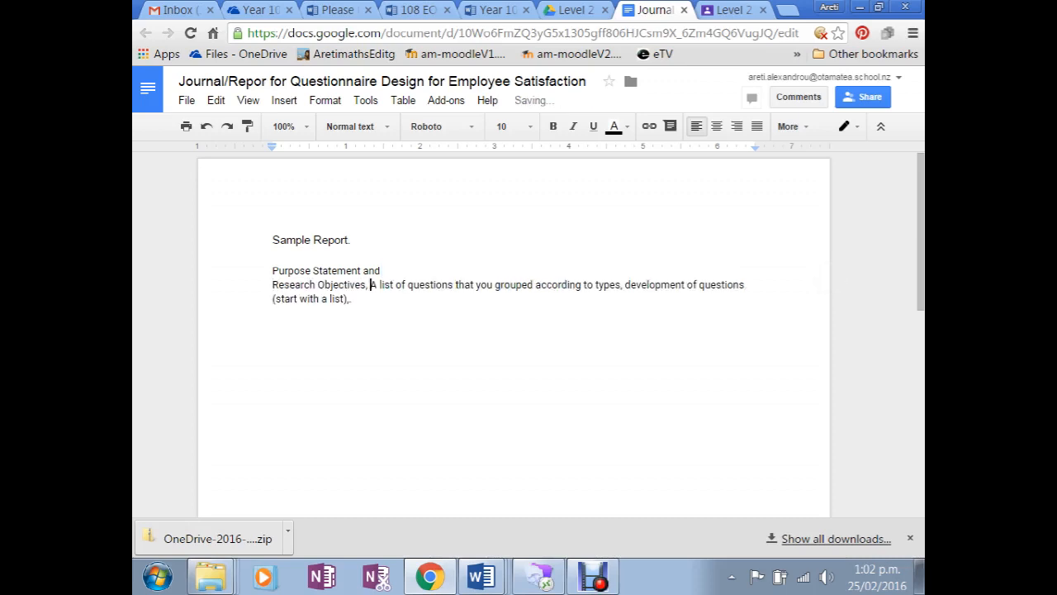
{"action": "key", "text": "Return"}
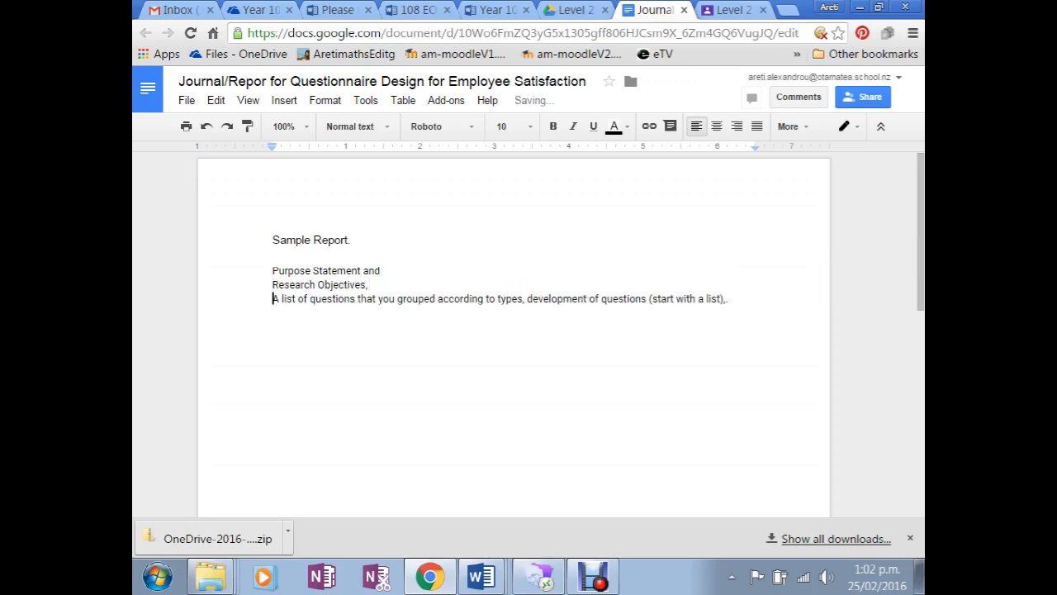
{"action": "left_click_drag", "start_coordinate": [370, 271], "coordinate": [381, 271]}
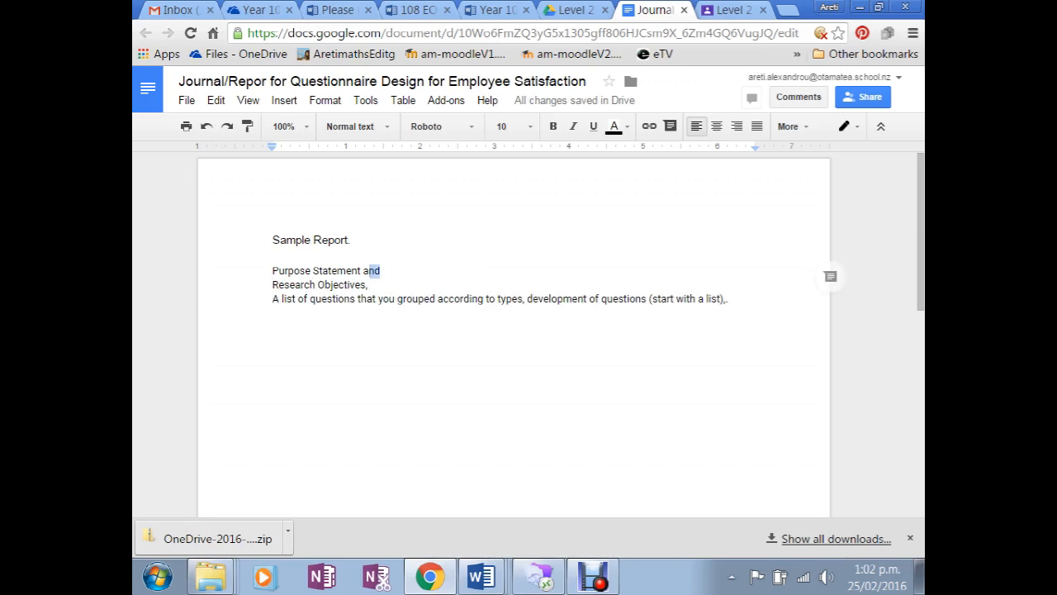
{"action": "key", "text": "BackSpace"}
{"action": "key", "text": "BackSpace"}
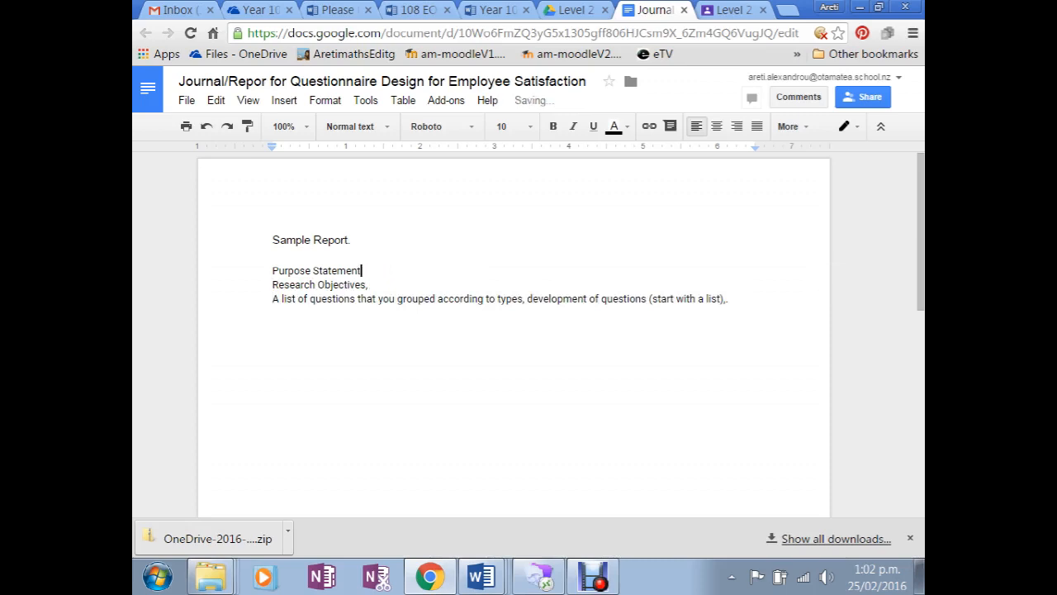
Add blank lines beneath the Purpose Statement and Research Objectives lines to make room for content
{"action": "key", "text": "Return"}
{"action": "key", "text": "Return"}
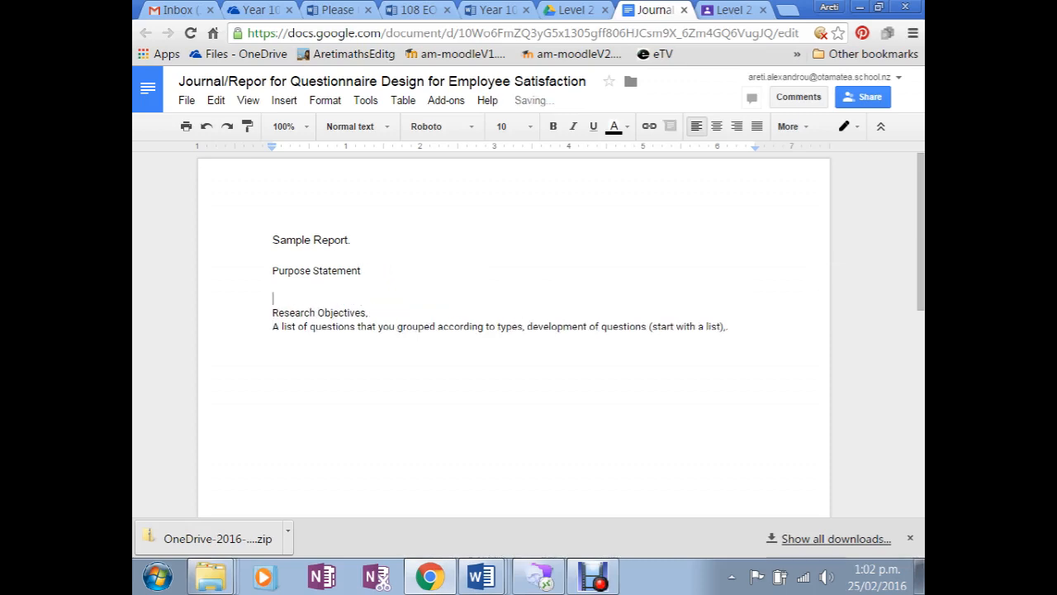
{"action": "left_click", "coordinate": [370, 312]}
{"action": "key", "text": "Return"}
{"action": "key", "text": "Return"}
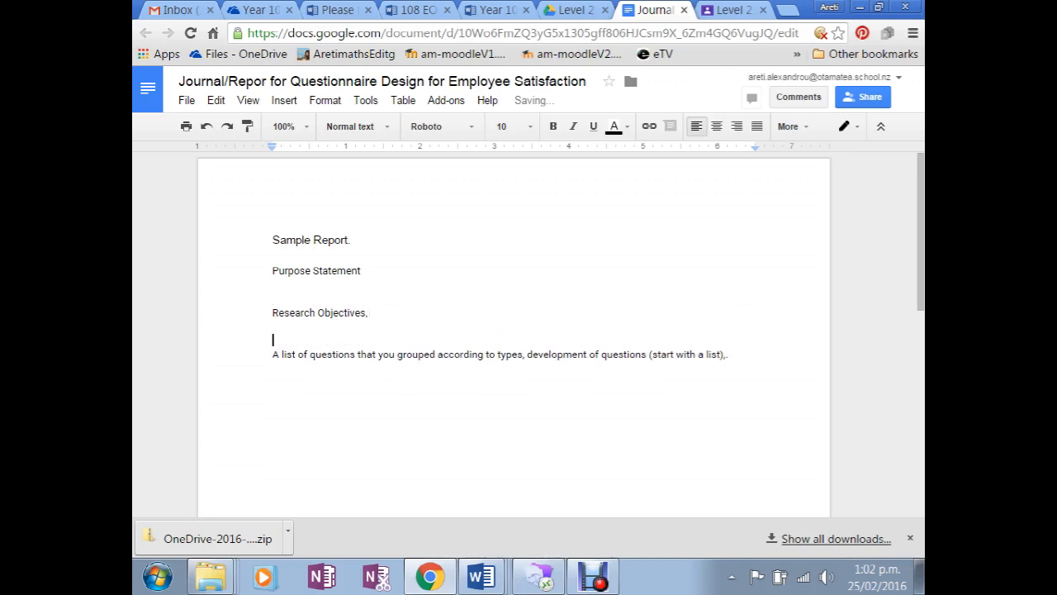
Make the Purpose Statement heading bold and place the text cursor on the blank line beneath it
{"action": "left_click_drag", "start_coordinate": [272, 272], "coordinate": [363, 272]}
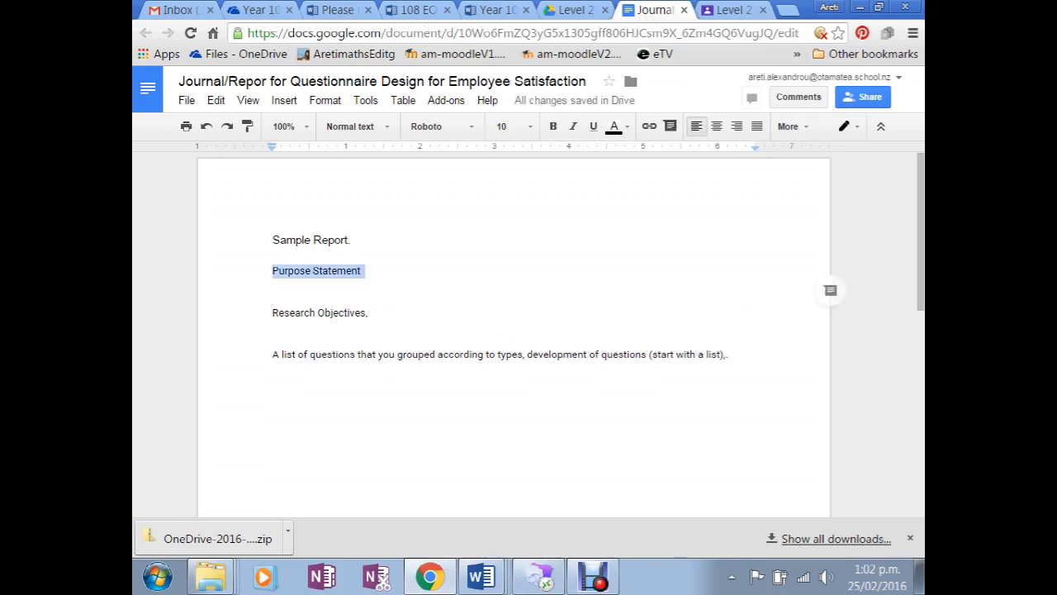
{"action": "key", "text": "ctrl+b"}
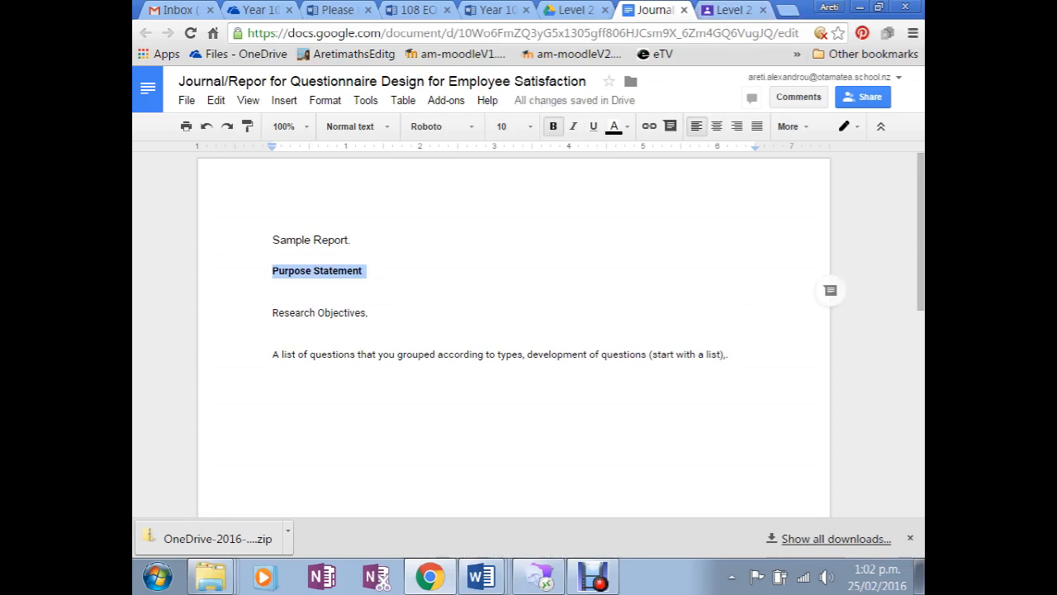
{"action": "double_click", "coordinate": [275, 285]}
Look through the Level 2 Stats 2016 class stream for the post on purpose statements with research objectives
{"action": "left_click", "coordinate": [734, 10]}
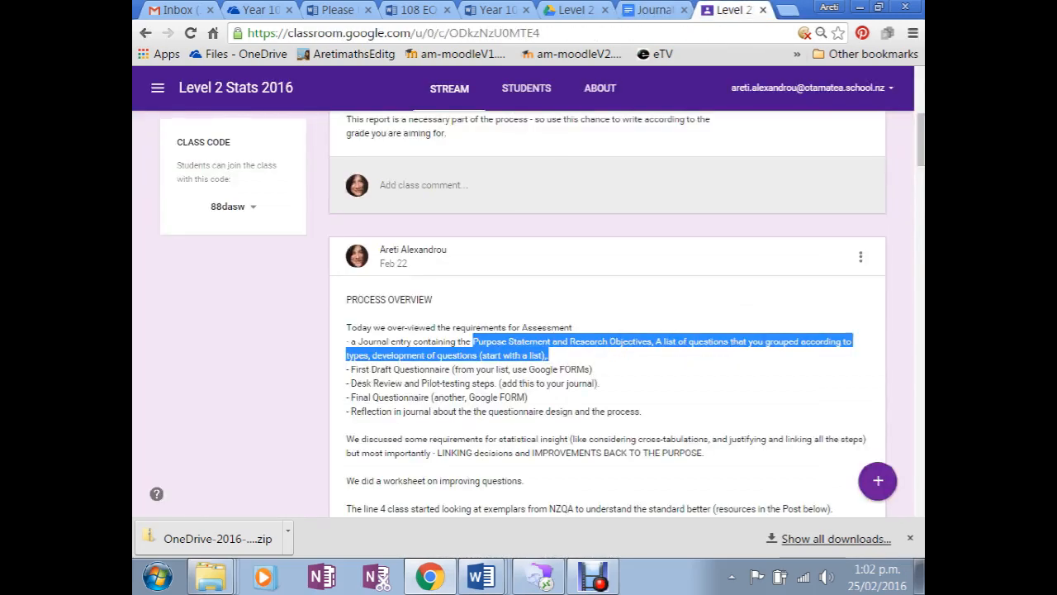
{"action": "scroll", "coordinate": [607, 314], "scroll_direction": "down", "scroll_amount": 9}
{"action": "scroll", "coordinate": [607, 314], "scroll_direction": "down", "scroll_amount": 10}
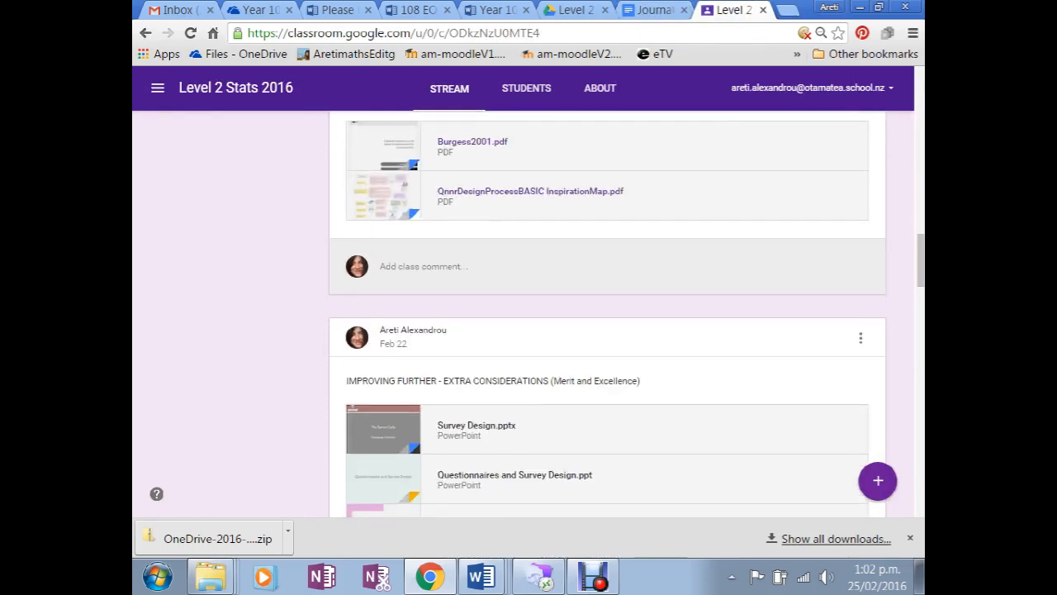
{"action": "scroll", "coordinate": [607, 314], "scroll_direction": "down", "scroll_amount": 5}
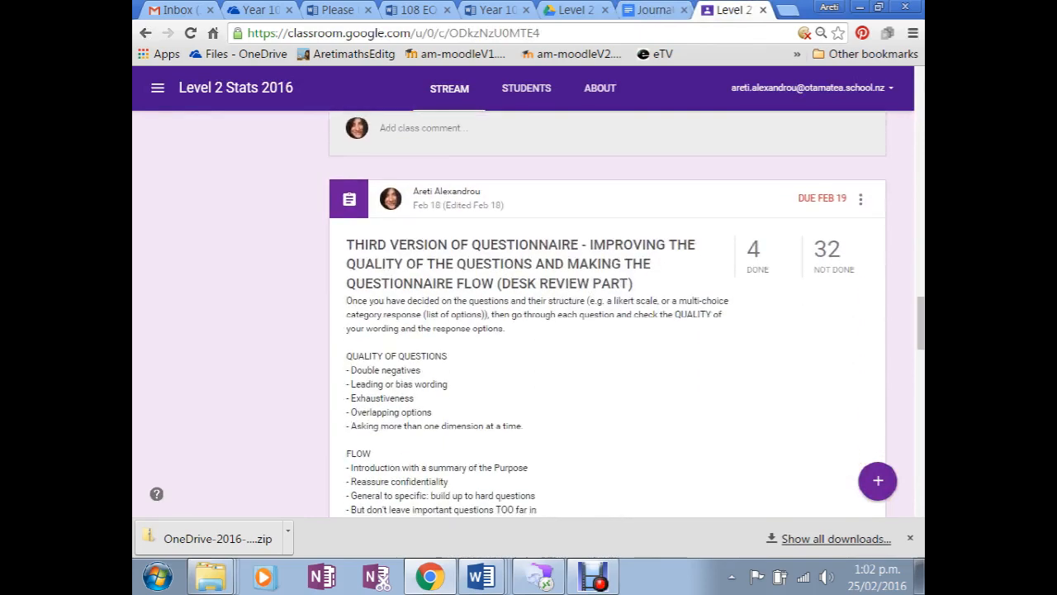
{"action": "scroll", "coordinate": [607, 314], "scroll_direction": "down", "scroll_amount": 5}
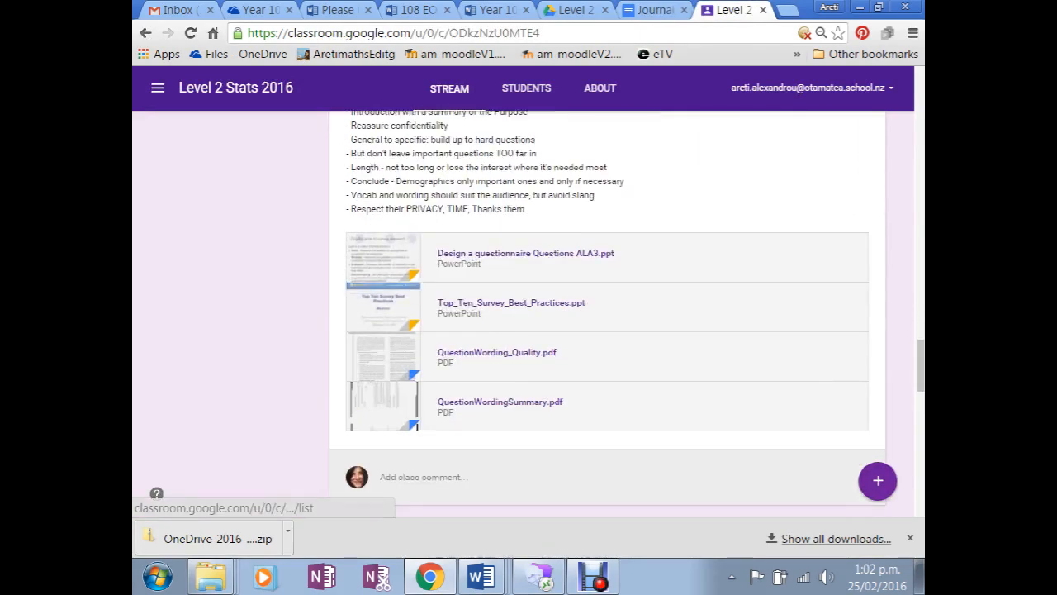
{"action": "scroll", "coordinate": [607, 314], "scroll_direction": "down", "scroll_amount": 5}
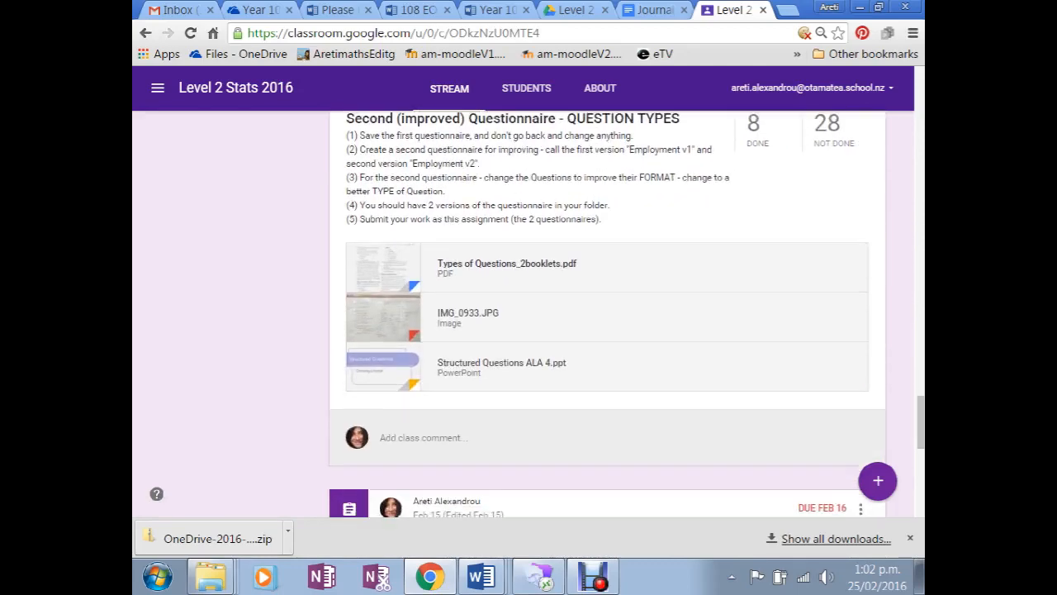
{"action": "scroll", "coordinate": [528, 239], "scroll_direction": "down", "scroll_amount": 2}
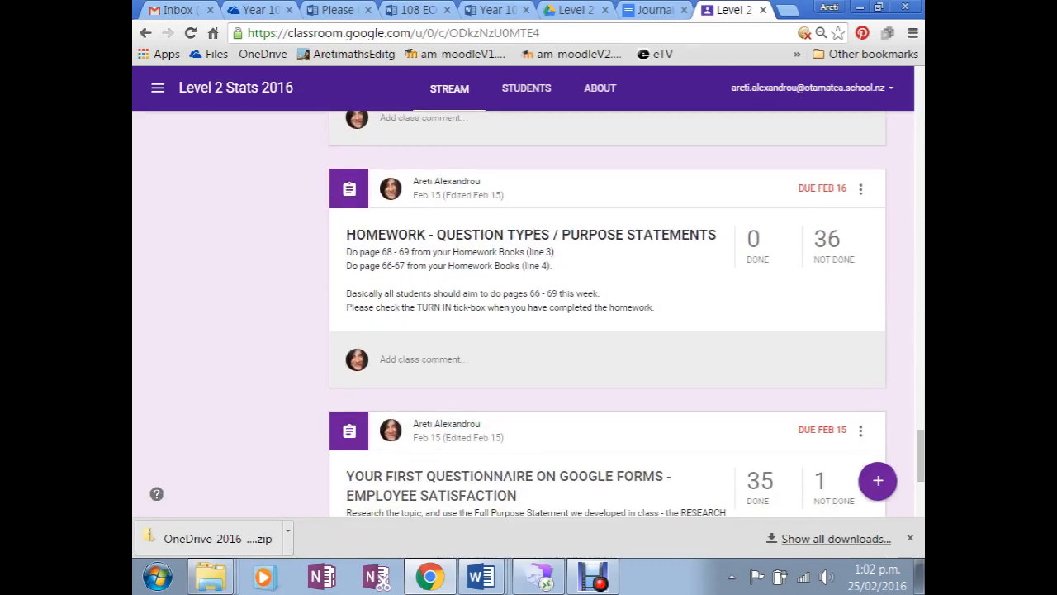
{"action": "scroll", "coordinate": [529, 188], "scroll_direction": "up", "scroll_amount": 1}
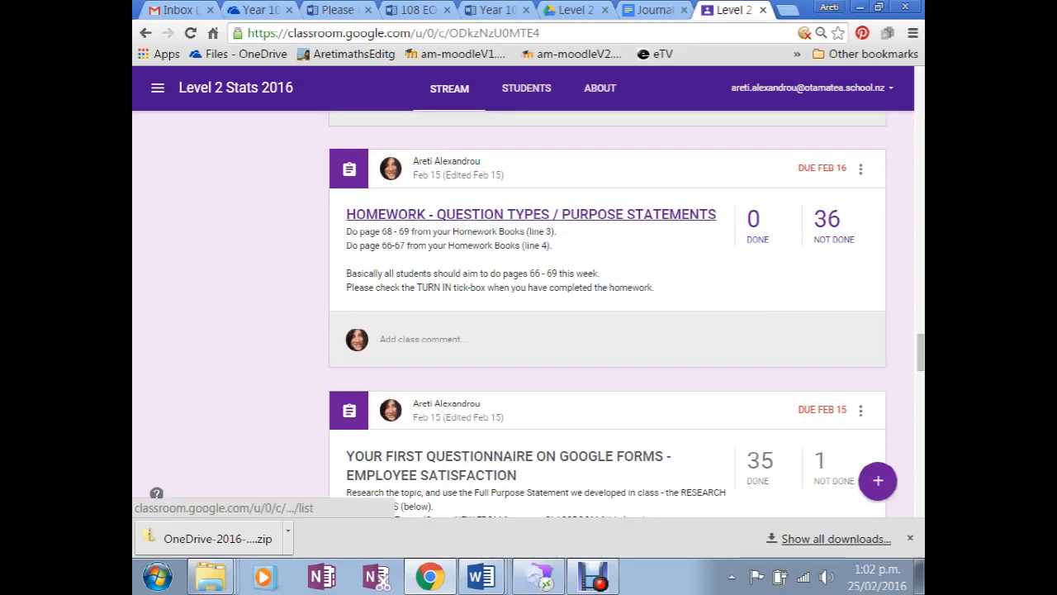
{"action": "scroll", "coordinate": [529, 214], "scroll_direction": "down", "scroll_amount": 3}
{"action": "scroll", "coordinate": [529, 215], "scroll_direction": "down", "scroll_amount": 1}
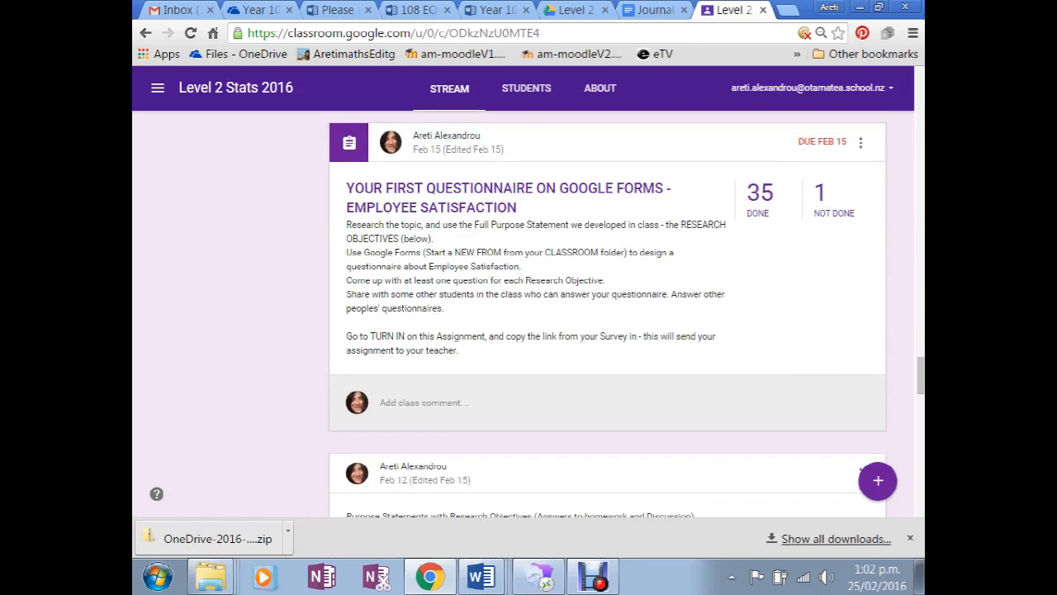
{"action": "scroll", "coordinate": [545, 334], "scroll_direction": "down", "scroll_amount": 3}
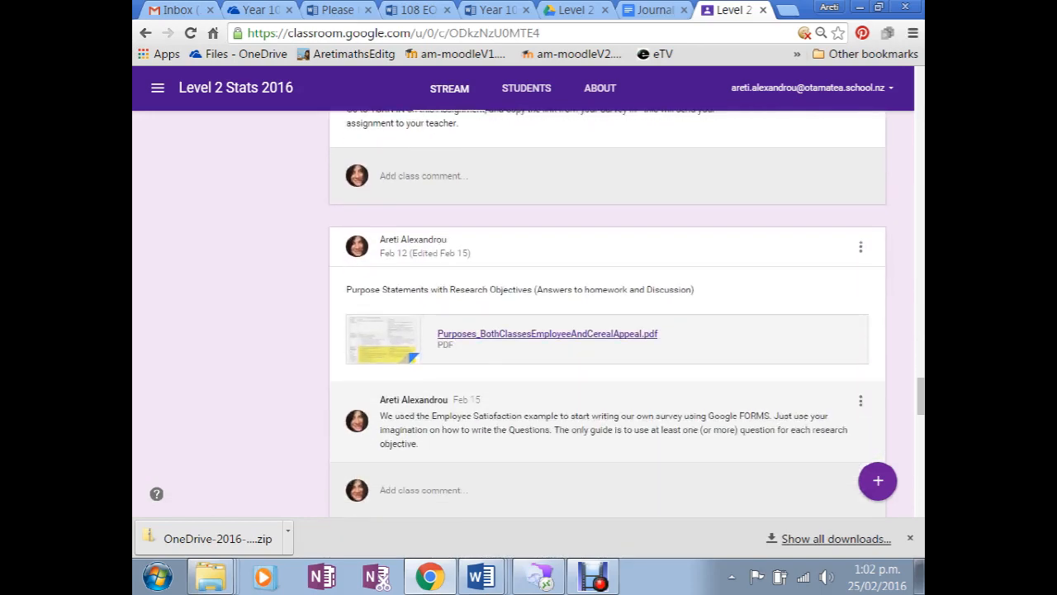
Open Purposes_BothClassesEmployeeAndCerealAppeal.pdf from the class post and bring its employer job satisfaction table into view
{"action": "left_click", "coordinate": [547, 333]}
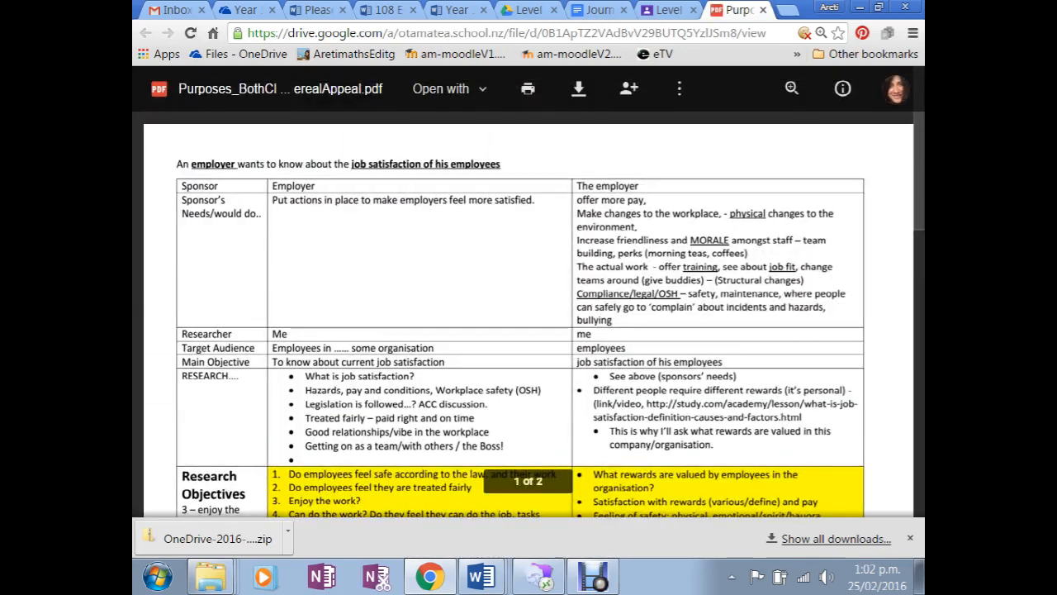
{"action": "scroll", "coordinate": [529, 314], "scroll_direction": "down", "scroll_amount": 1}
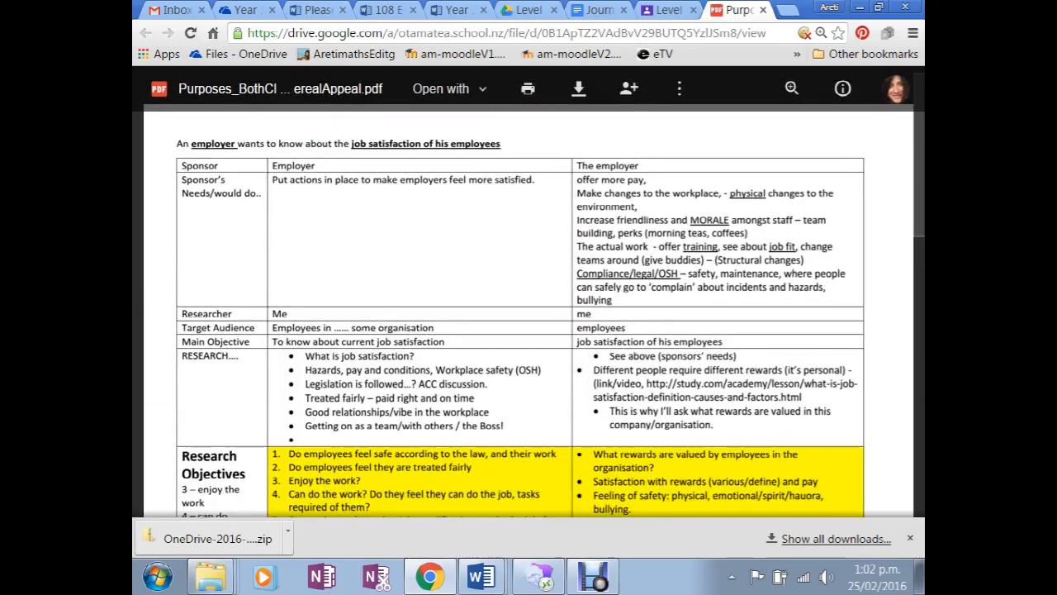
{"action": "double_click", "coordinate": [293, 166]}
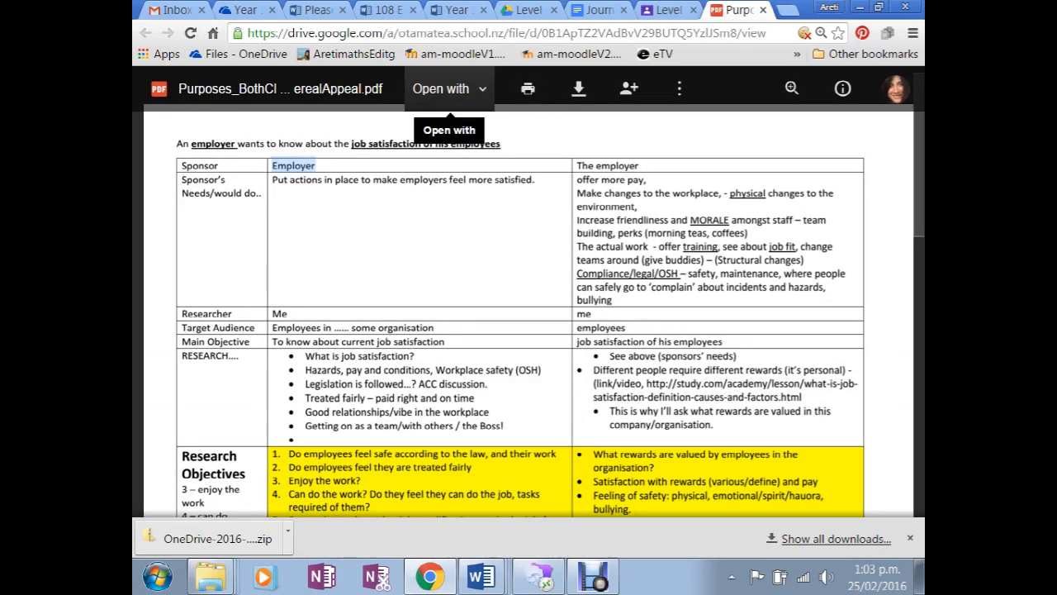
{"action": "left_click", "coordinate": [446, 89]}
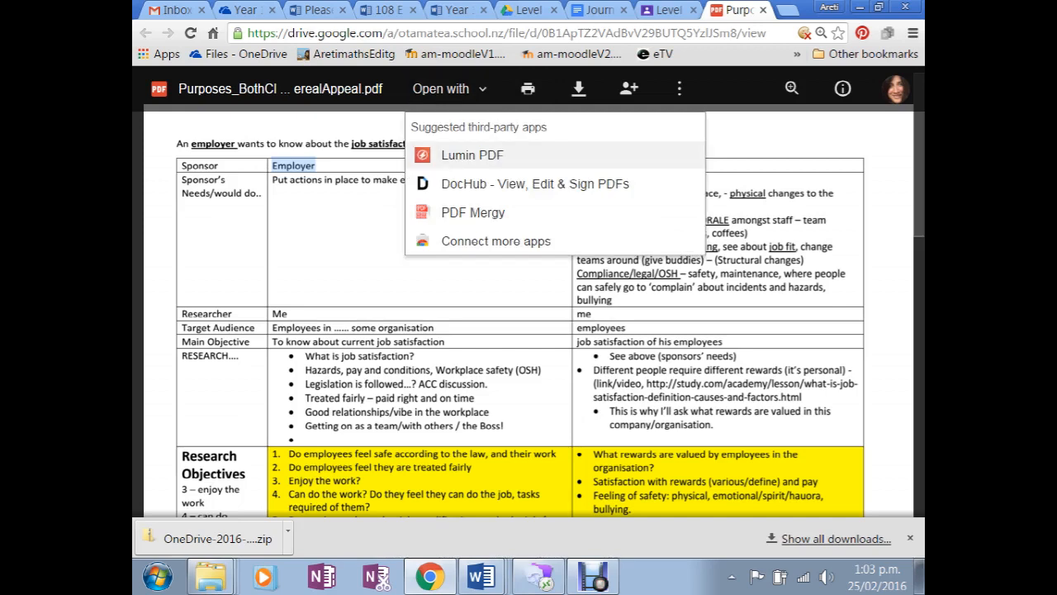
{"action": "left_click", "coordinate": [377, 239]}
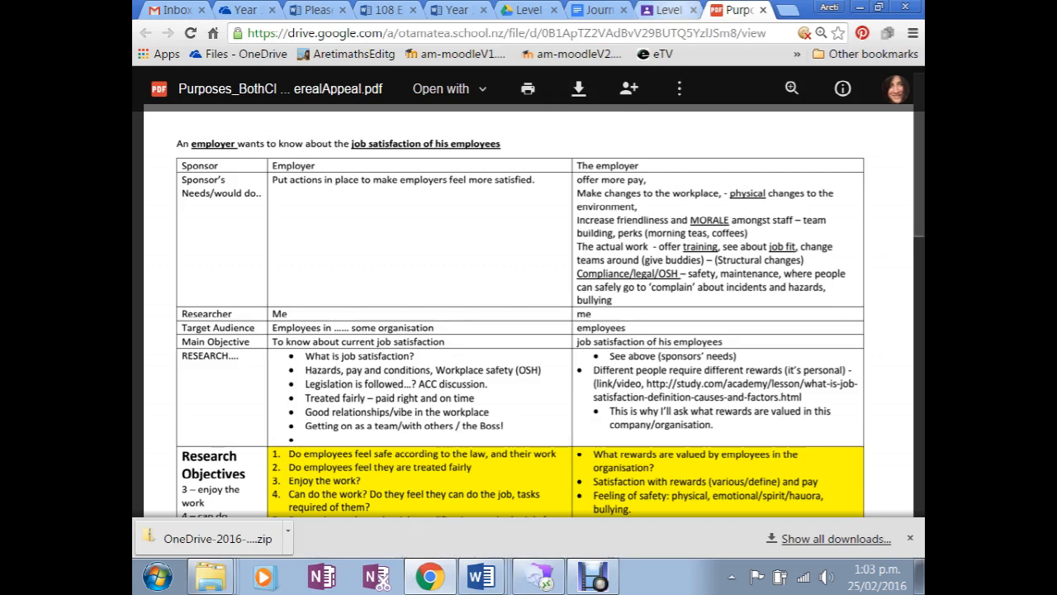
{"action": "left_click", "coordinate": [679, 88]}
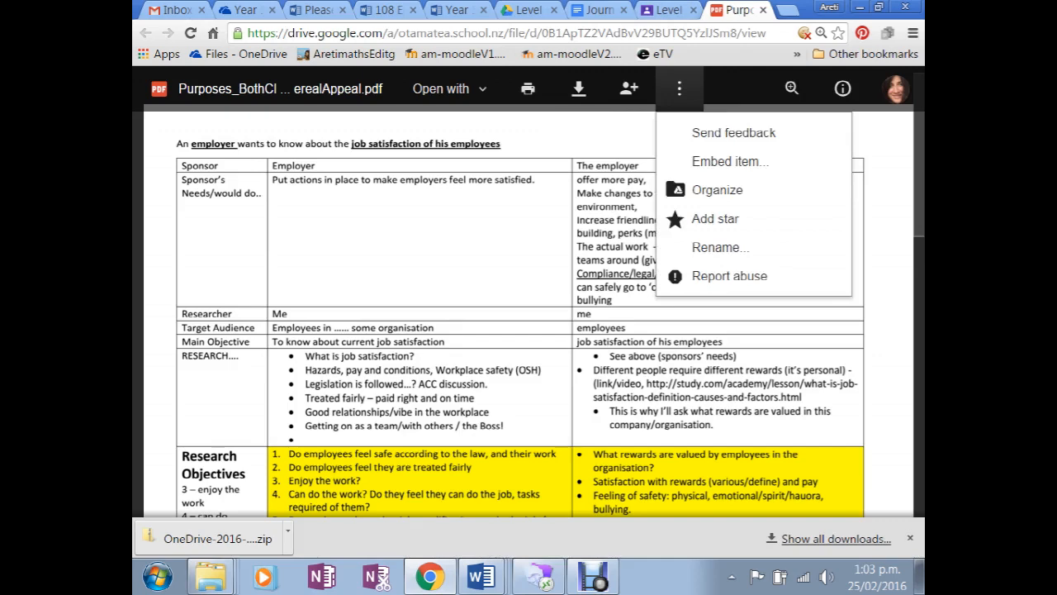
{"action": "left_click", "coordinate": [679, 88]}
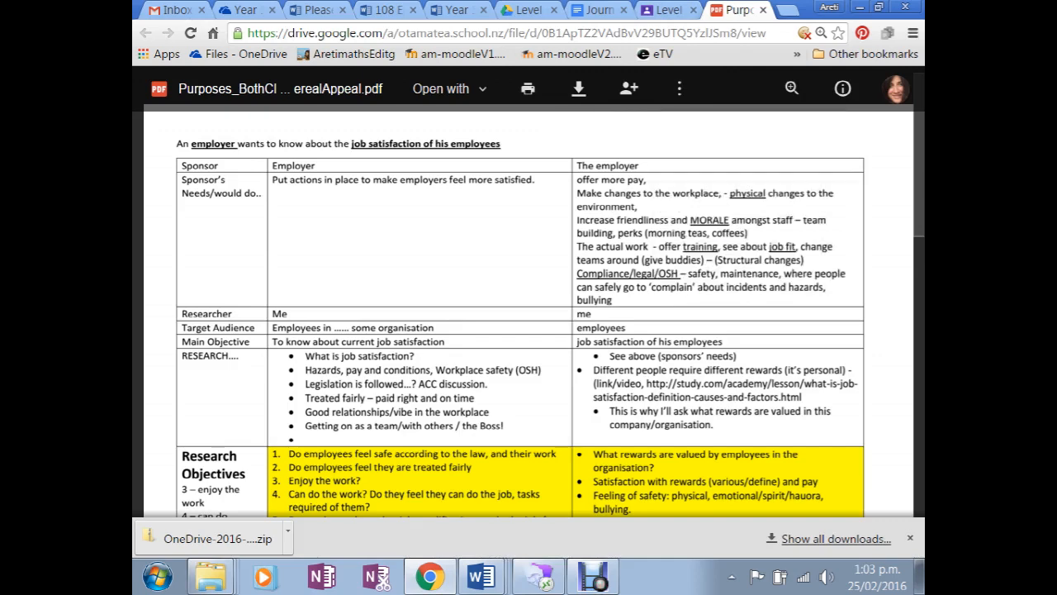
Try to copy the PDF's entire employer job satisfaction table into the report beneath the Purpose Statement heading, and undo the paste
{"action": "left_click_drag", "start_coordinate": [181, 165], "coordinate": [834, 512]}
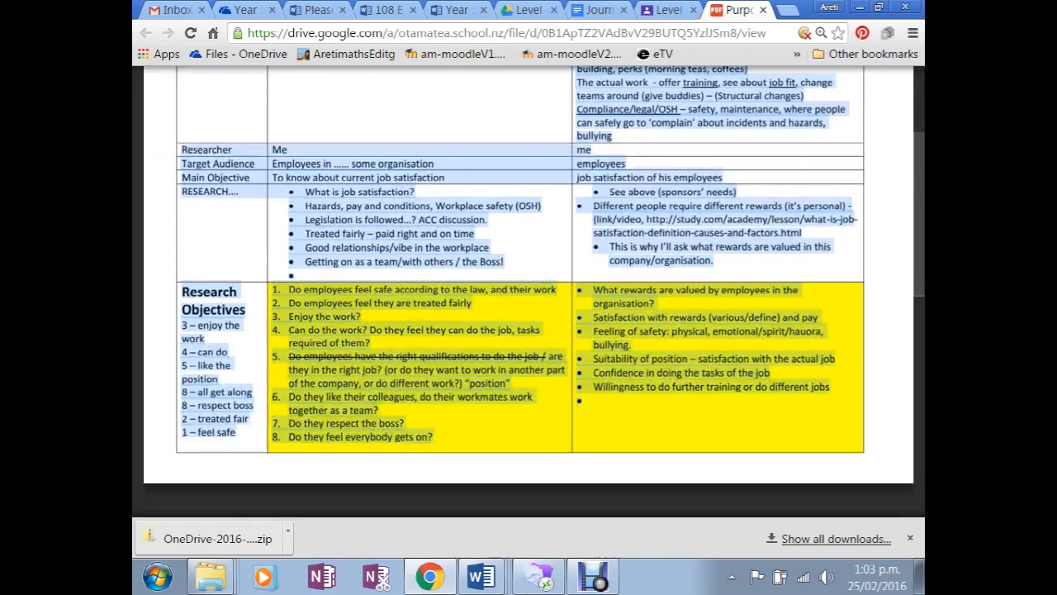
{"action": "scroll", "coordinate": [529, 289], "scroll_direction": "down", "scroll_amount": 3}
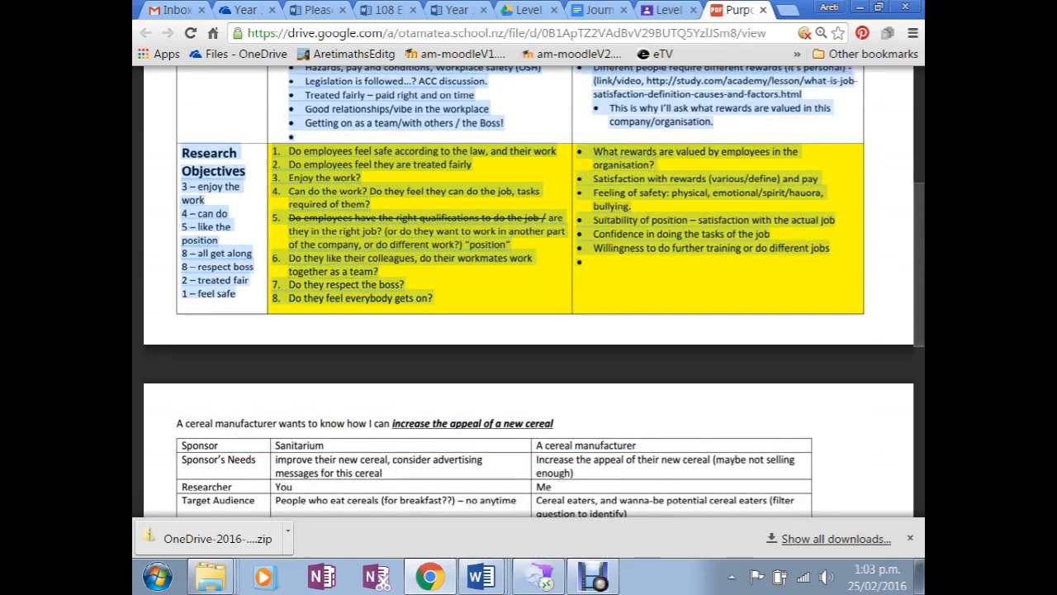
{"action": "left_click", "coordinate": [593, 9]}
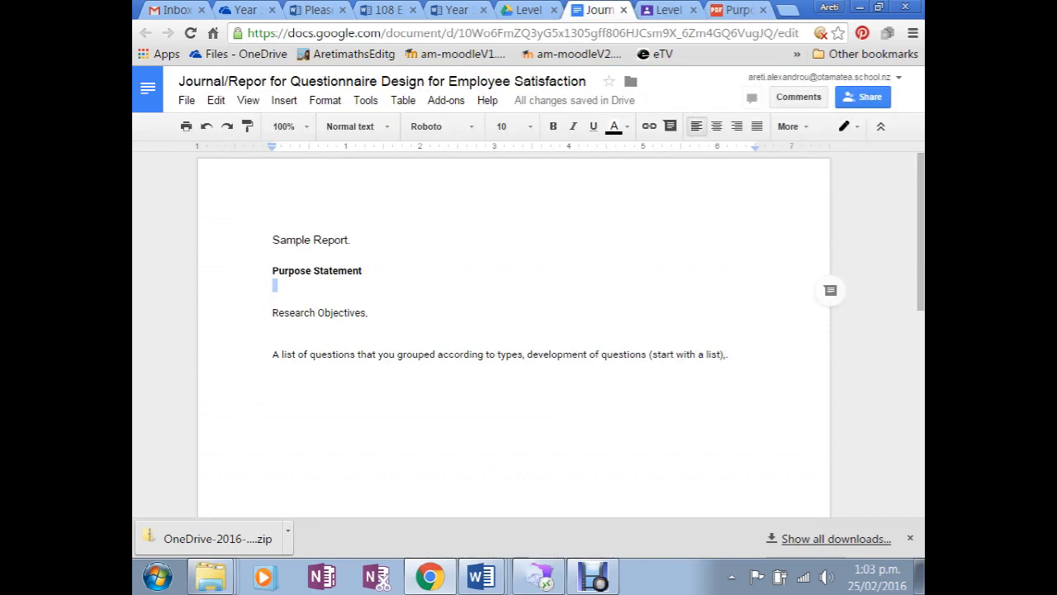
{"action": "key", "text": "ctrl+v"}
{"action": "scroll", "coordinate": [512, 330], "scroll_direction": "up", "scroll_amount": 3}
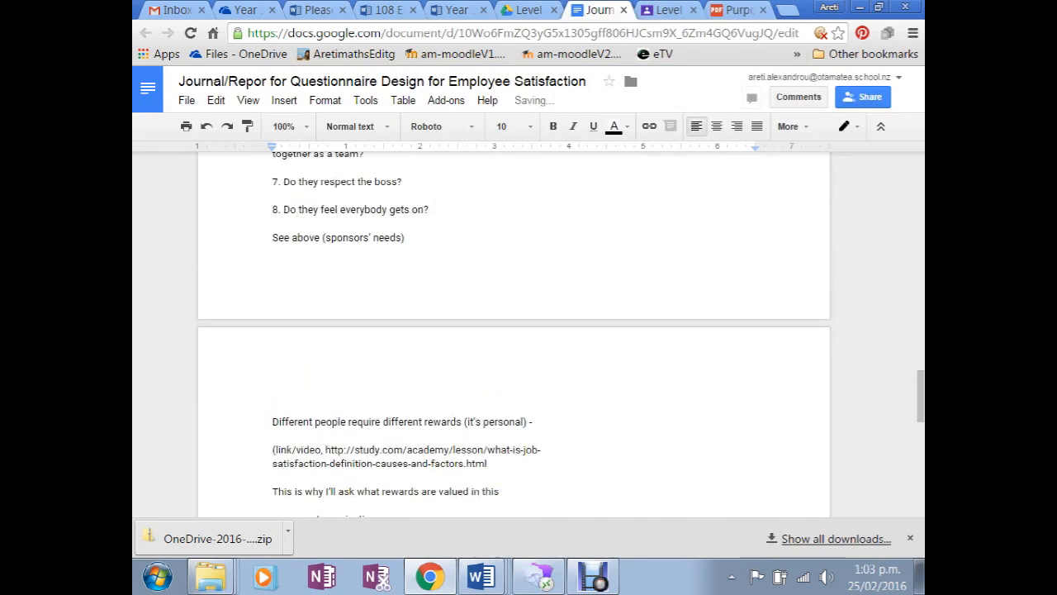
{"action": "key", "text": "ctrl+z"}
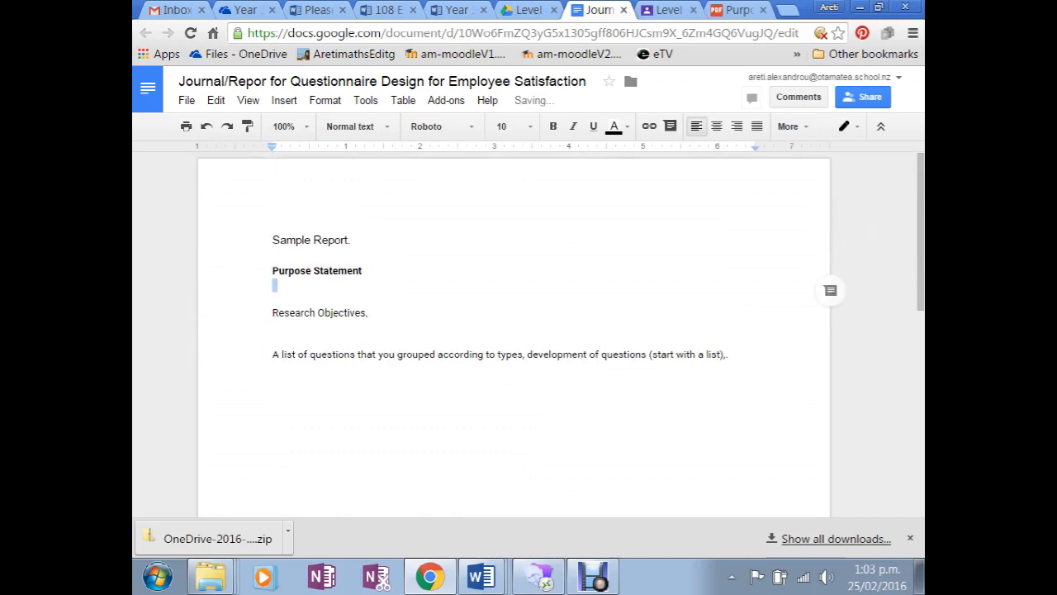
Look through the Level 2 Stats 2016 Drive folder and examine the files in its "YOUR FIRST QUESTIONNAIRE ON GOOGLE FORMS - EMPLOYEE SATISFACTION" folder
{"action": "left_click", "coordinate": [669, 10]}
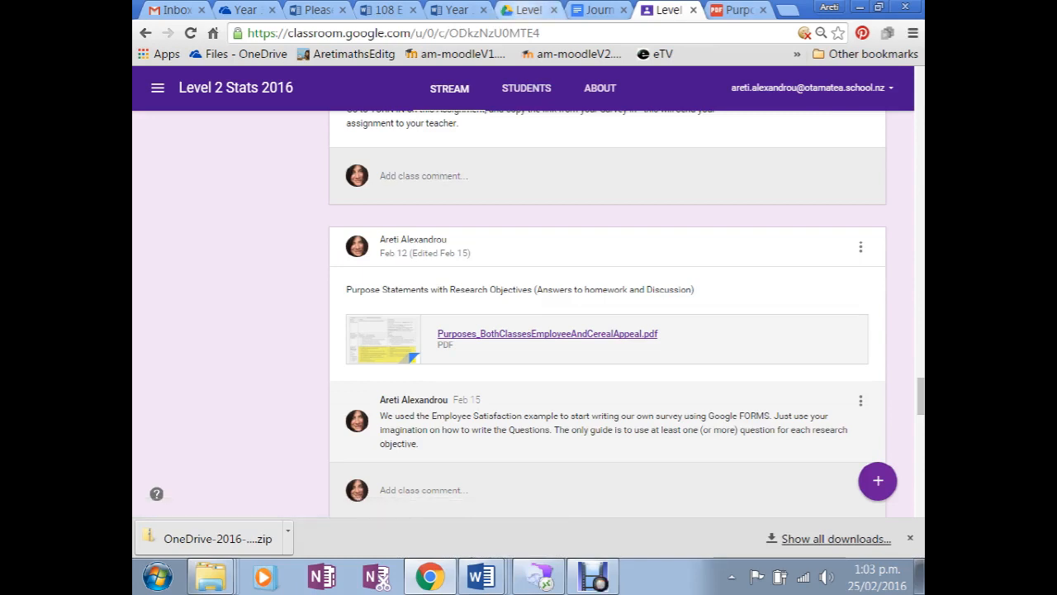
{"action": "left_click", "coordinate": [529, 10]}
{"action": "scroll", "coordinate": [441, 339], "scroll_direction": "down", "scroll_amount": 3}
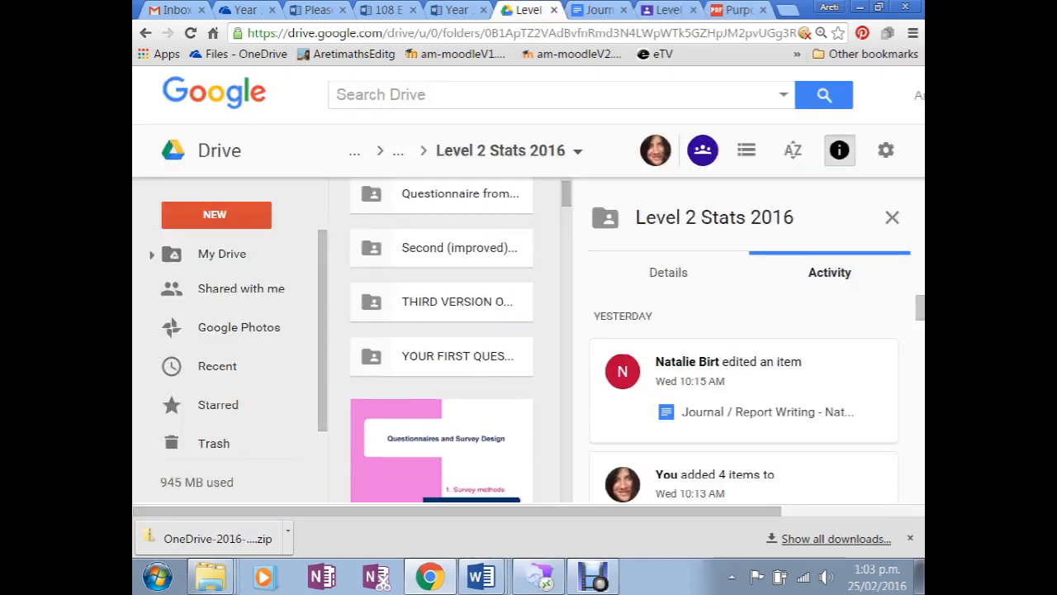
{"action": "scroll", "coordinate": [441, 338], "scroll_direction": "down", "scroll_amount": 5}
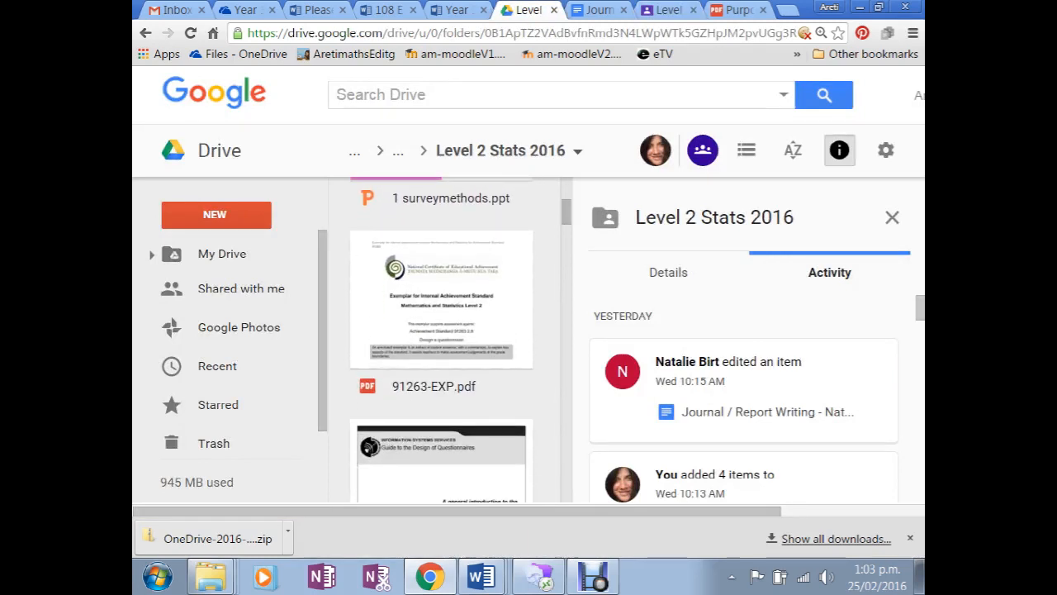
{"action": "scroll", "coordinate": [442, 339], "scroll_direction": "up", "scroll_amount": 8}
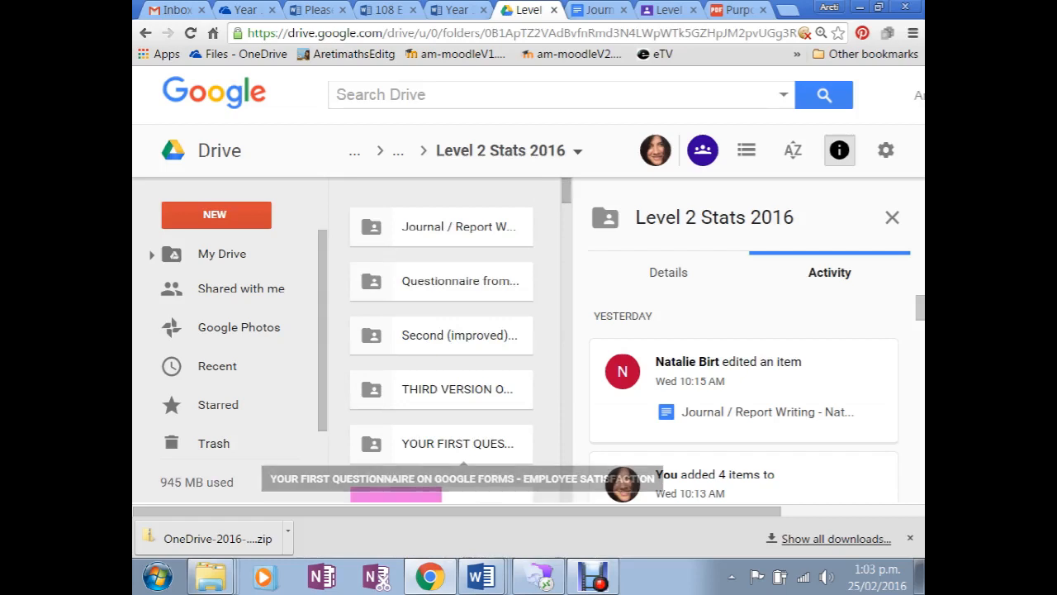
{"action": "double_click", "coordinate": [446, 443]}
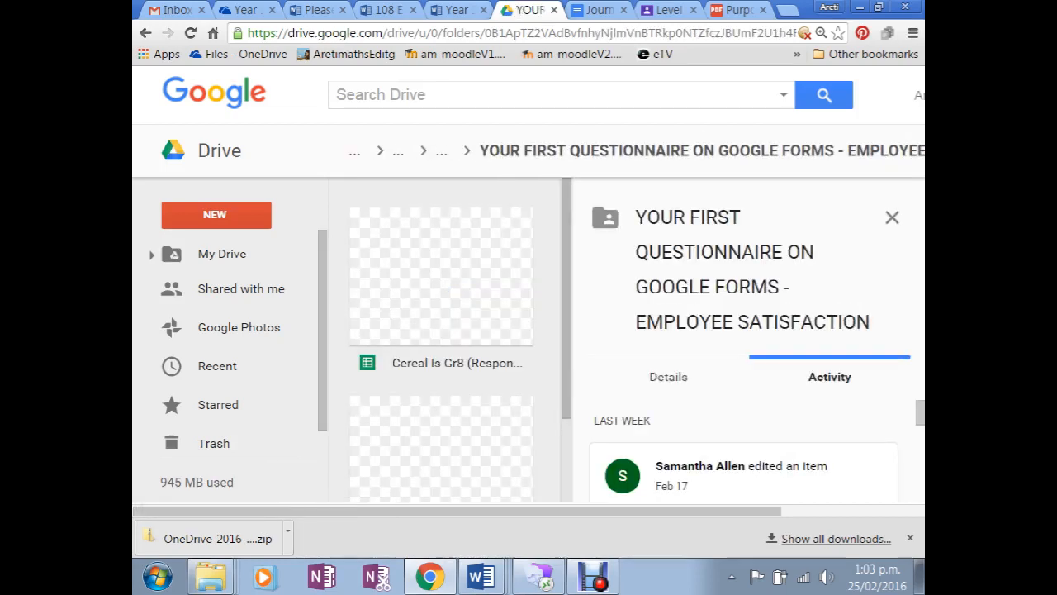
{"action": "scroll", "coordinate": [442, 355], "scroll_direction": "down", "scroll_amount": 3}
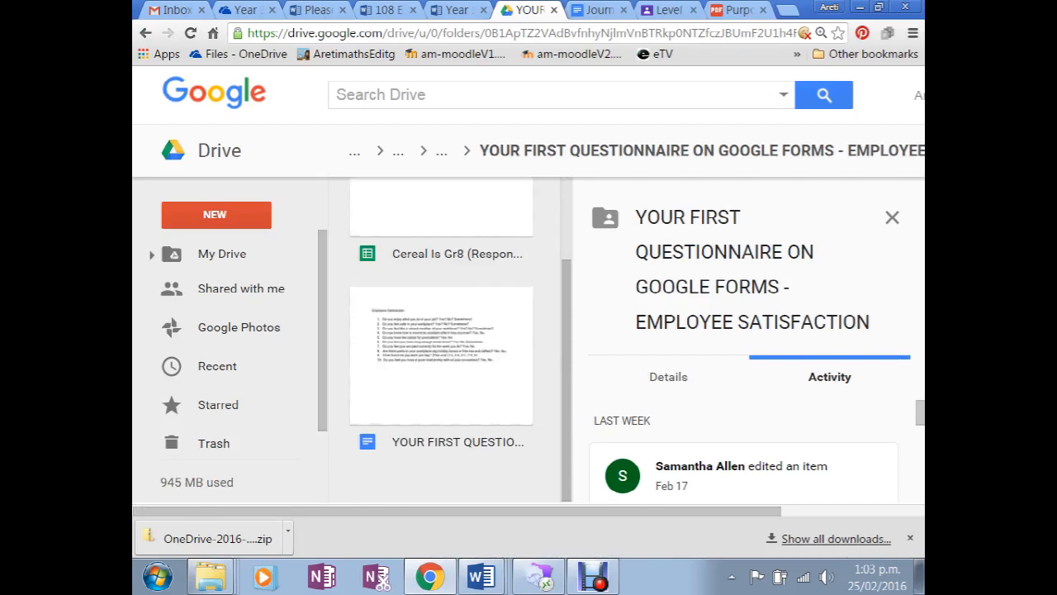
{"action": "scroll", "coordinate": [442, 355], "scroll_direction": "up", "scroll_amount": 3}
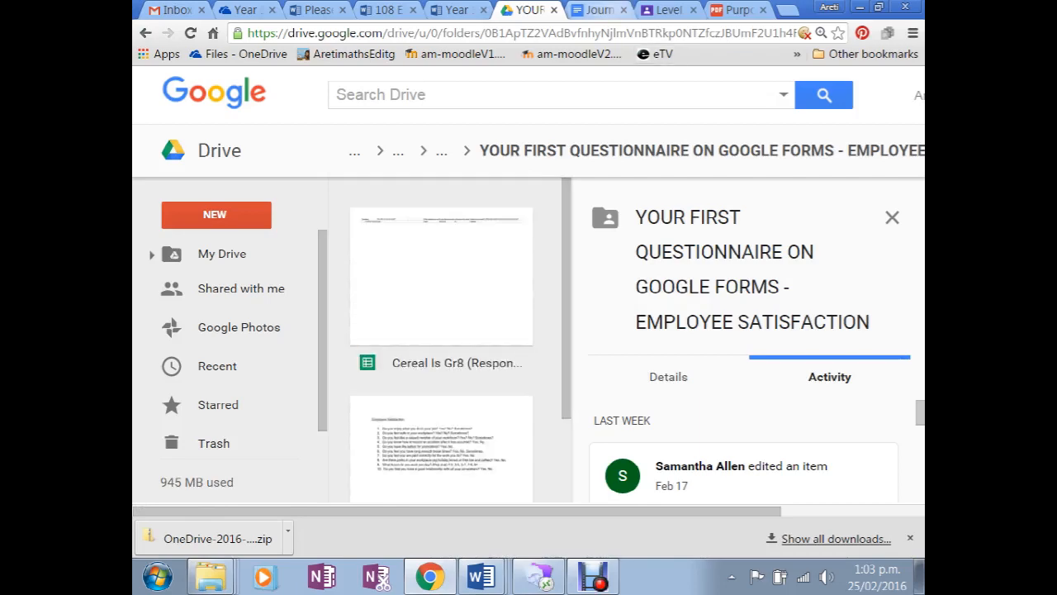
Copy the sentence "An employer wants to know about the job satisfaction of his employees" from the purposes PDF and return to the report document
{"action": "left_click", "coordinate": [740, 10]}
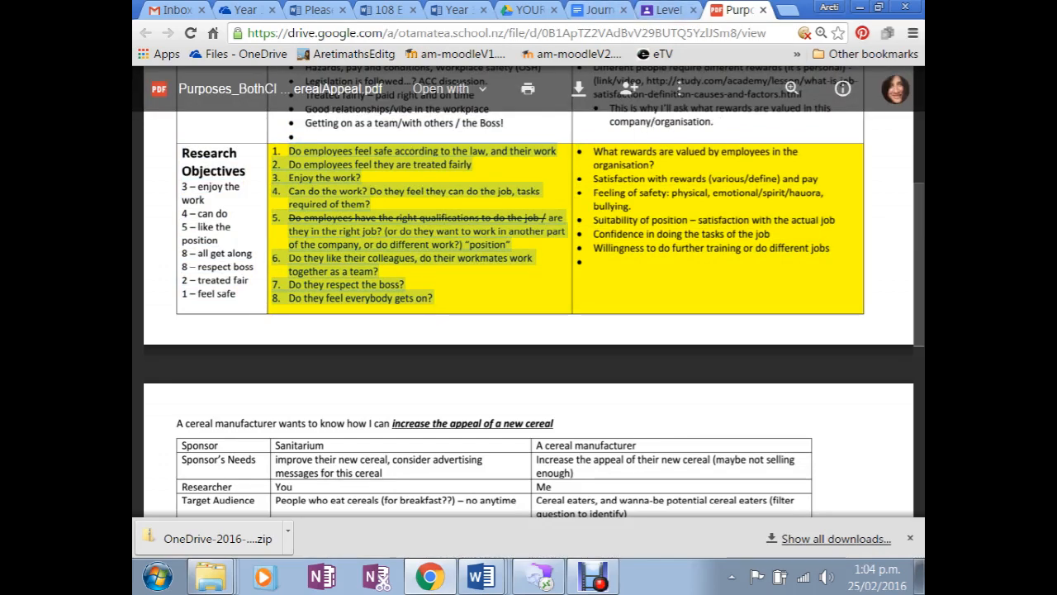
{"action": "scroll", "coordinate": [529, 314], "scroll_direction": "up", "scroll_amount": 5}
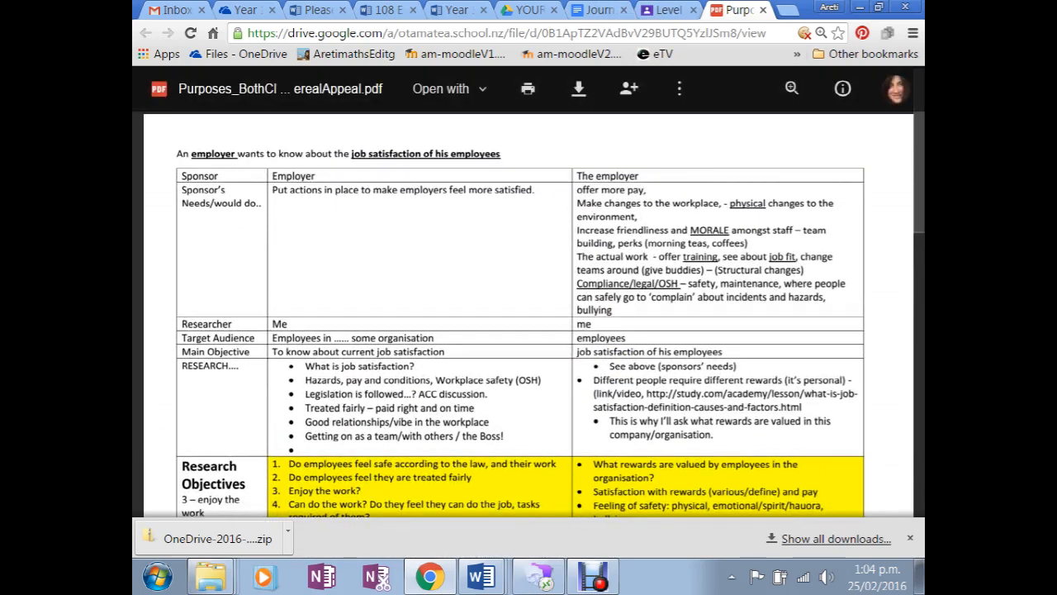
{"action": "left_click", "coordinate": [339, 154]}
{"action": "key", "text": "ctrl+c"}
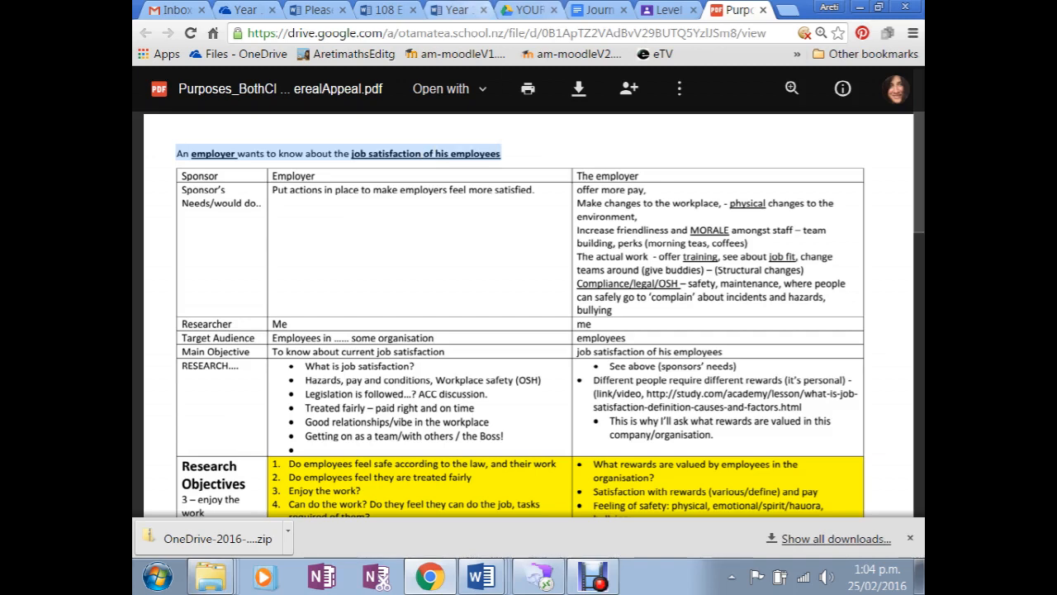
{"action": "left_click", "coordinate": [599, 10]}
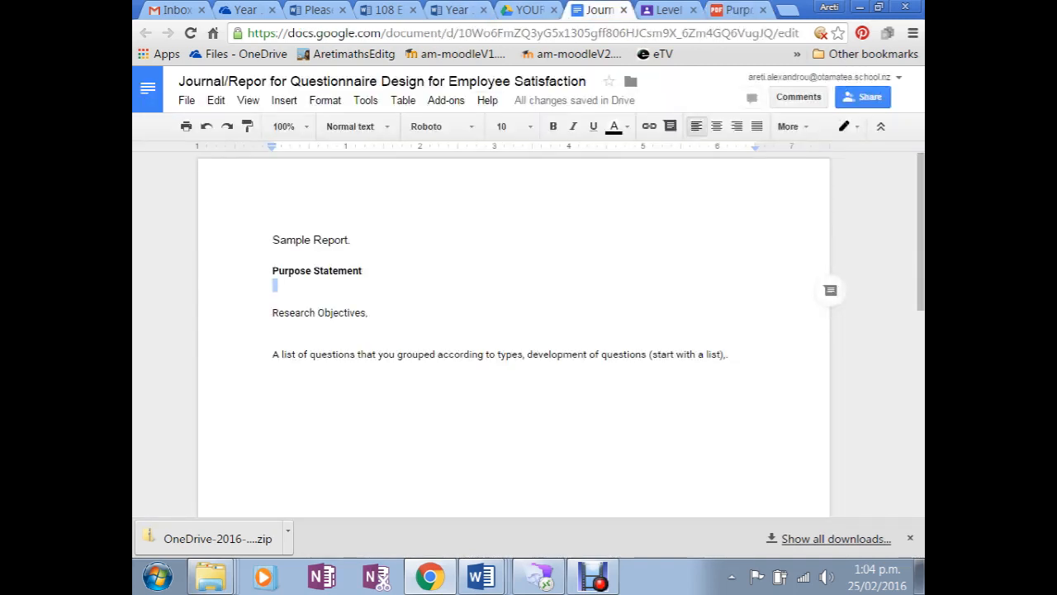
{"action": "type", "text": "Genera"}
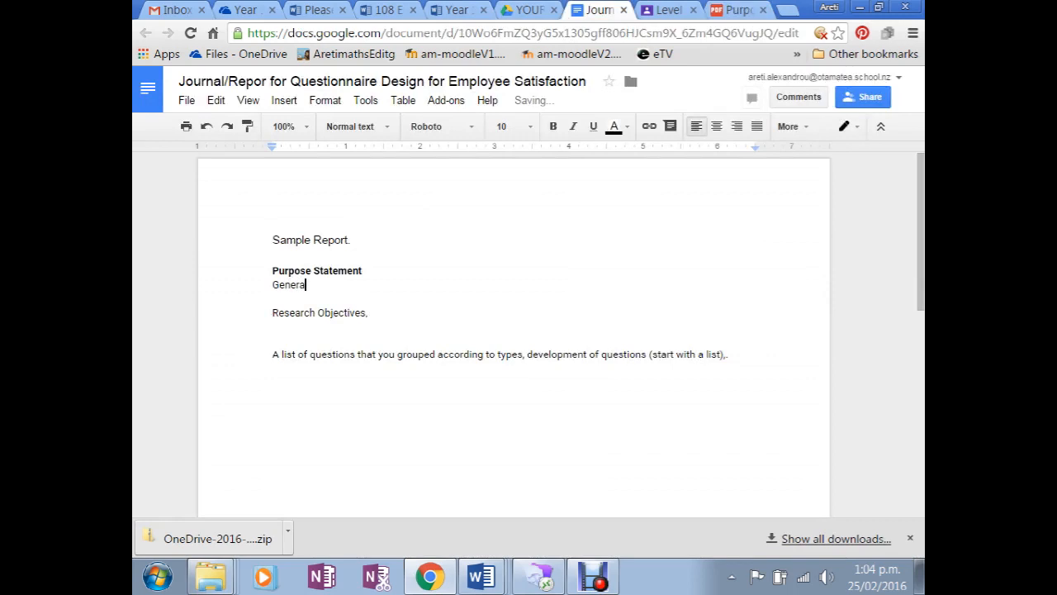
{"action": "type", "text": "l"}
{"action": "key", "text": "BackSpace"}
{"action": "key", "text": "BackSpace"}
{"action": "key", "text": "BackSpace"}
{"action": "key", "text": "BackSpace"}
{"action": "key", "text": "BackSpace"}
{"action": "key", "text": "BackSpace"}
{"action": "key", "text": "BackSpace"}
Leave a blank line beneath the Purpose Statement heading and add the subheading "Overall Research Objective:" with an empty line under it
{"action": "key", "text": "Return"}
{"action": "type", "text": "Overa"}
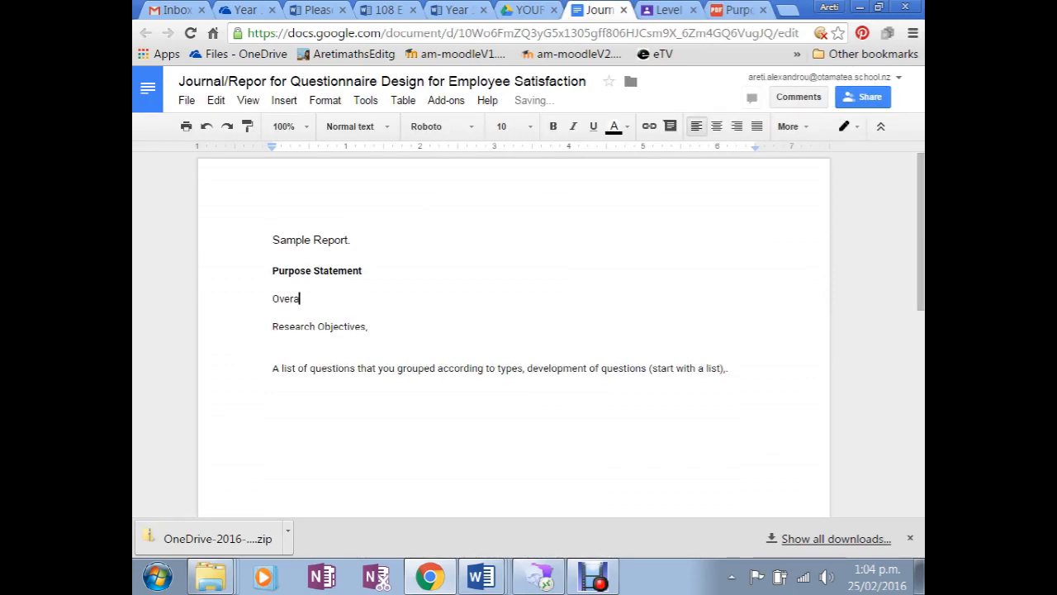
{"action": "type", "text": "ll Research Objective"}
{"action": "type", "text": ":"}
{"action": "key", "text": "Return"}
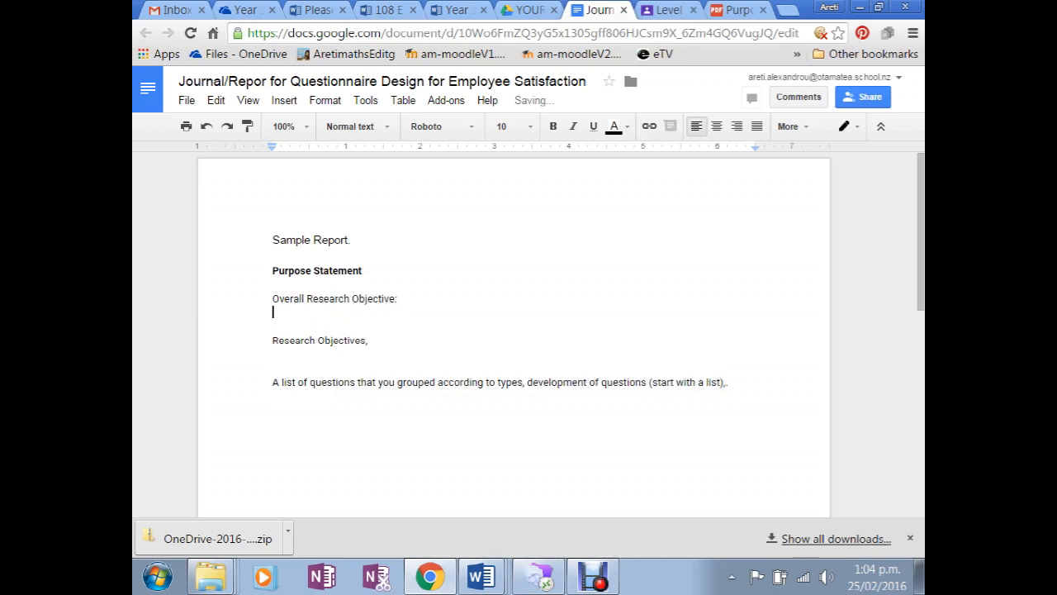
Paste the copied employer sentence beneath "Overall Research Objective:" and make that subheading bold
{"action": "key", "text": "ctrl+v"}
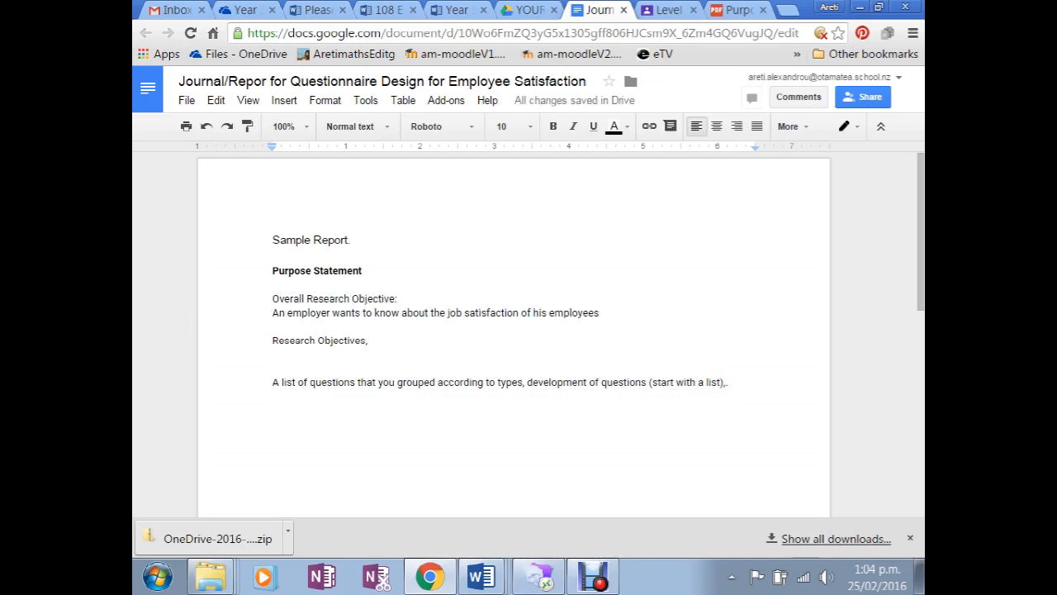
{"action": "triple_click", "coordinate": [335, 299]}
{"action": "key", "text": "ctrl+b"}
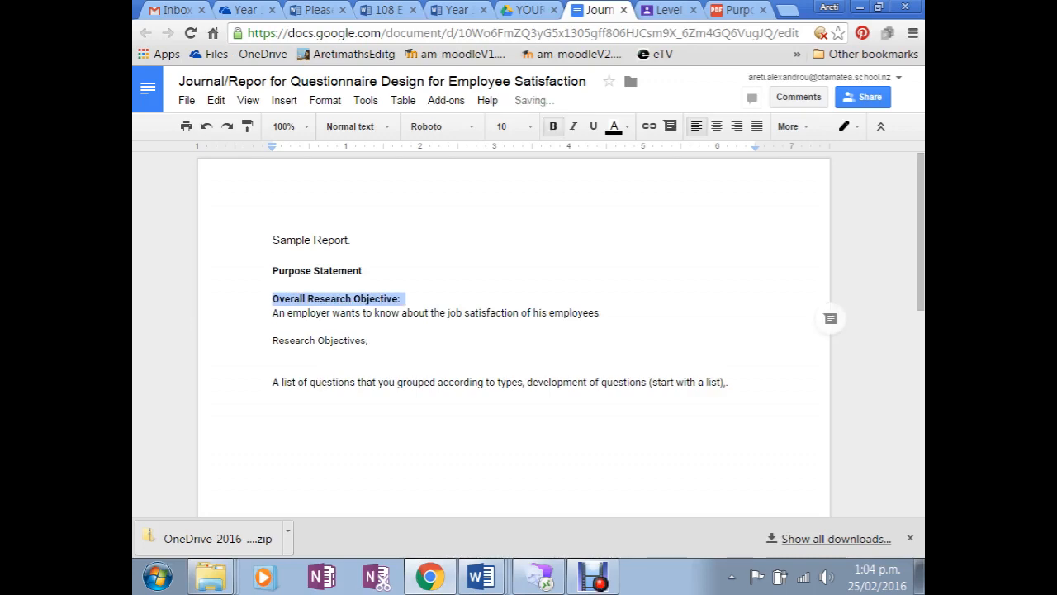
Add the bold subheading "Research about the Topic." between the employer sentence and Research Objectives, with blank lines beneath it
{"action": "left_click", "coordinate": [273, 327]}
{"action": "key", "text": "Return"}
{"action": "key", "text": "Return"}
{"action": "key", "text": "Up"}
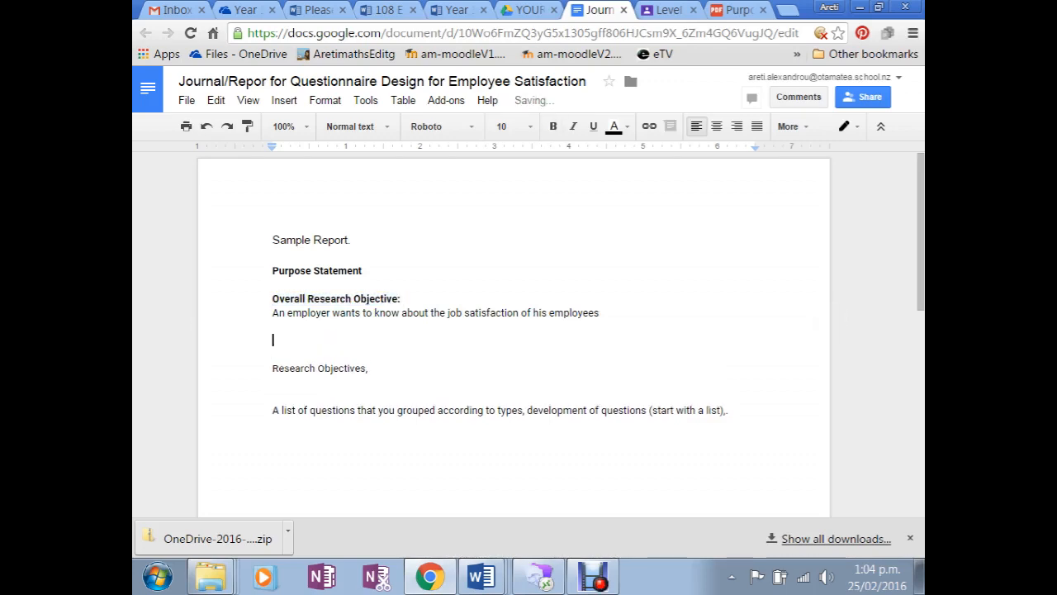
{"action": "type", "text": "Research about"}
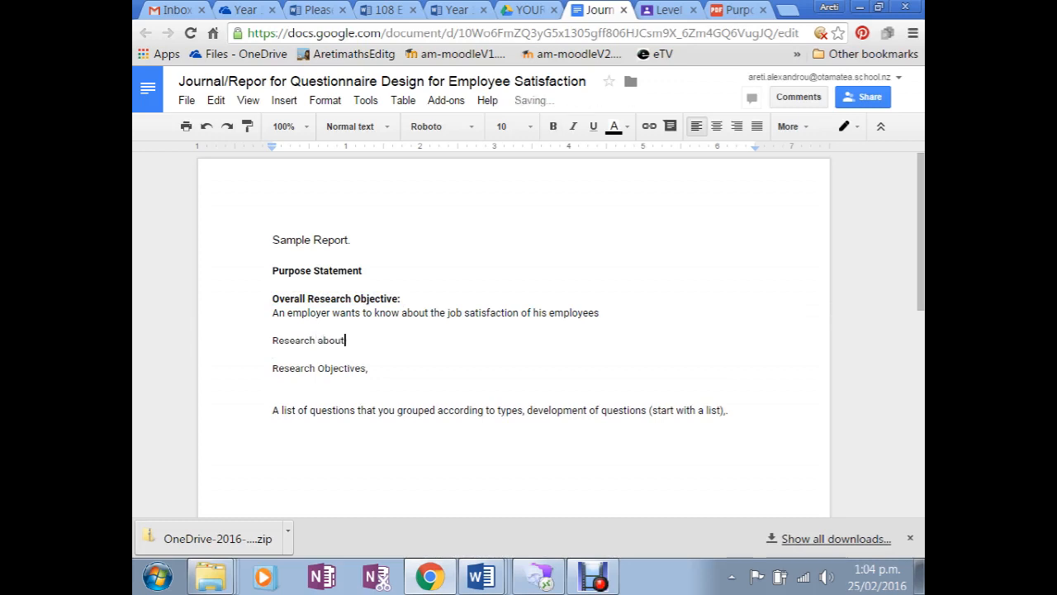
{"action": "type", "text": " the Topic."}
{"action": "key", "text": "Return"}
{"action": "key", "text": "Return"}
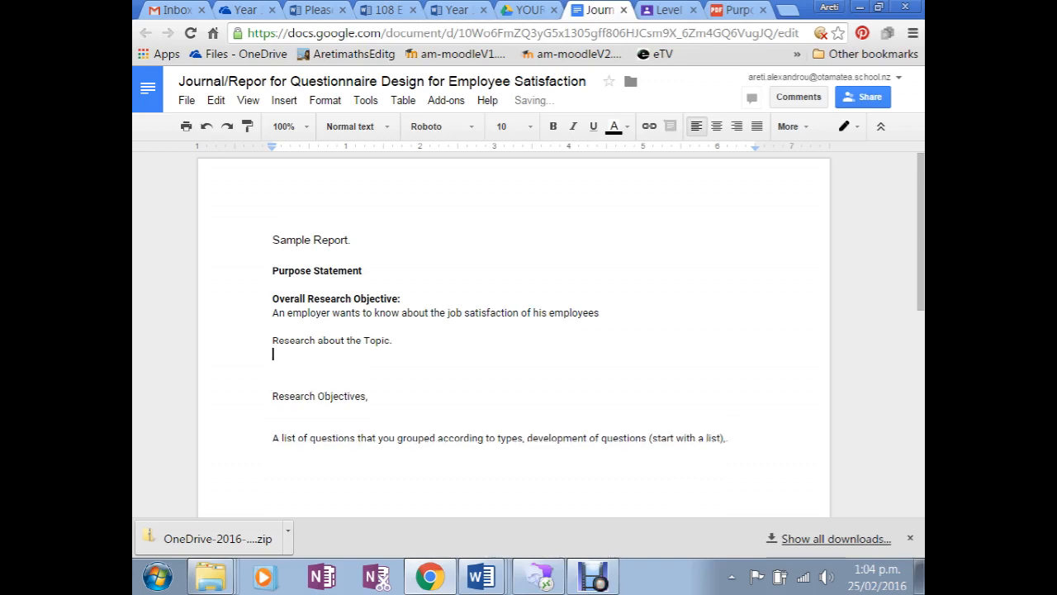
{"action": "left_click_drag", "start_coordinate": [272, 341], "coordinate": [398, 341]}
{"action": "key", "text": "ctrl+b"}
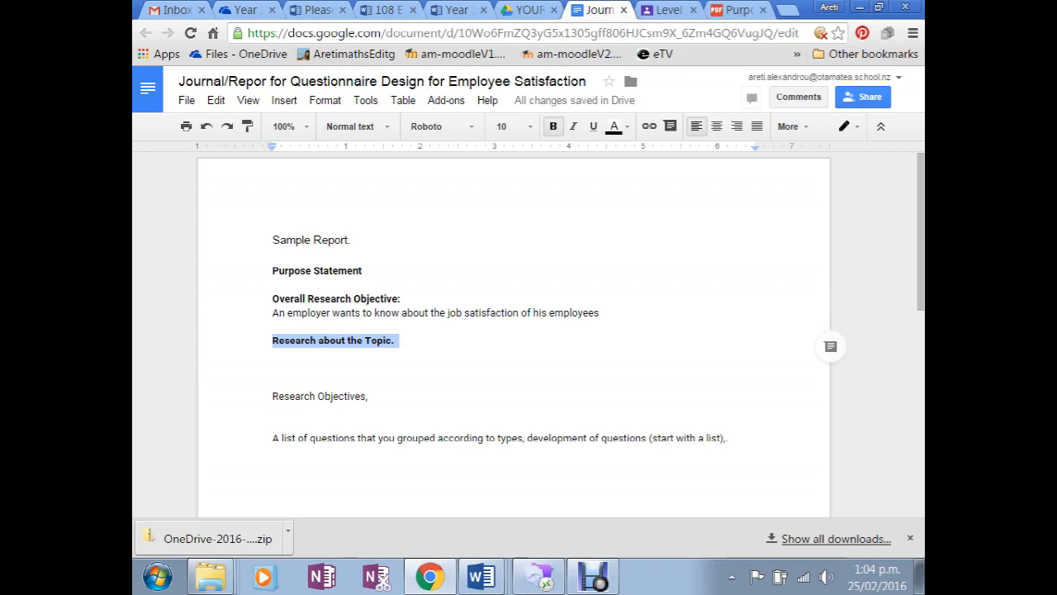
Write "Today (24/2) I googled the topic and found out these things:" beneath the "Research about the Topic." subheading and start a new line
{"action": "left_click", "coordinate": [274, 368]}
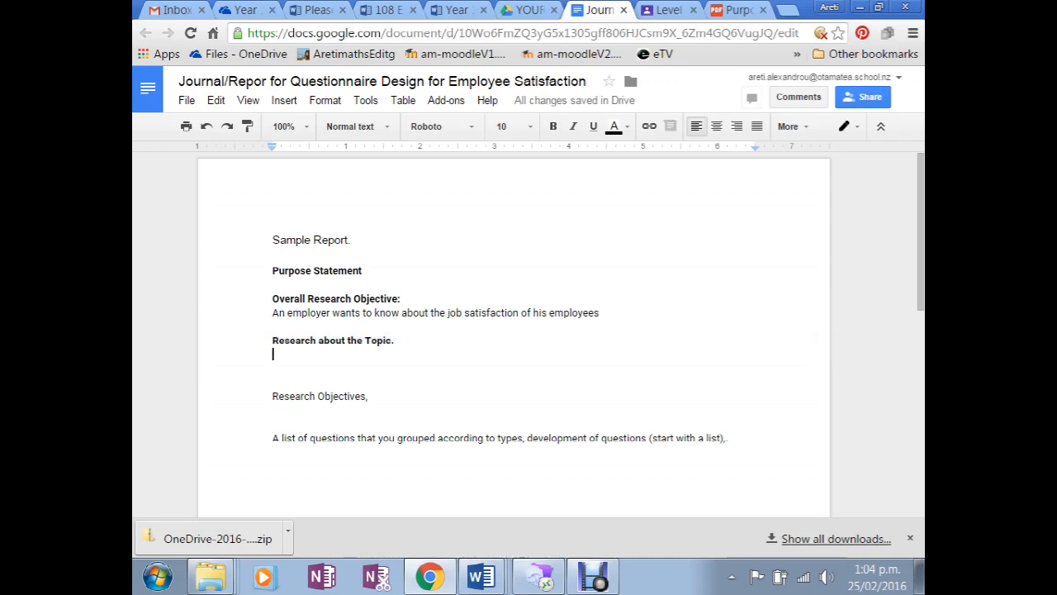
{"action": "type", "text": "Today ("}
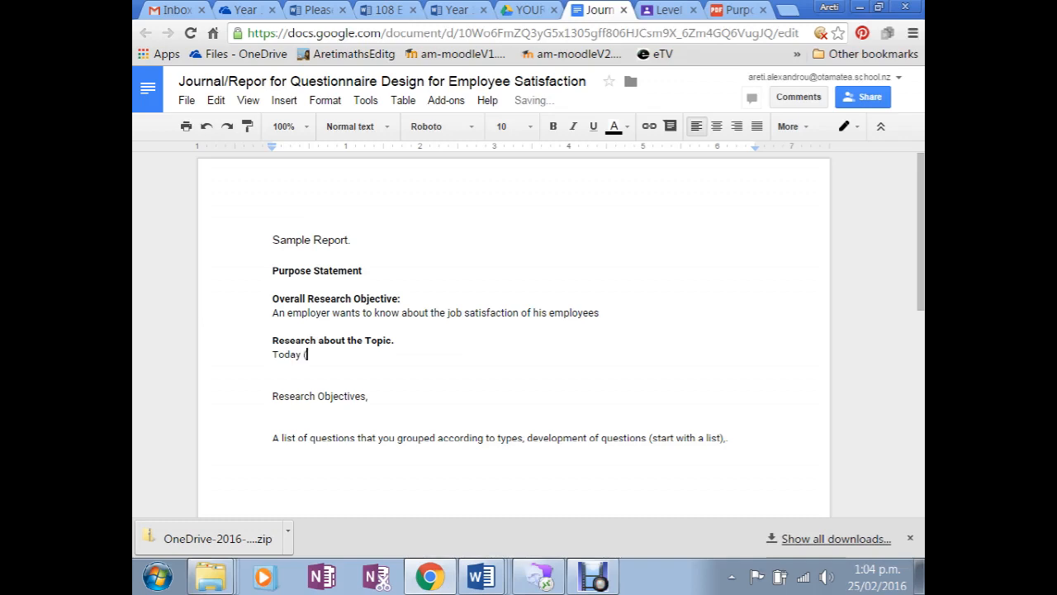
{"action": "type", "text": "24/2) I googled the top"}
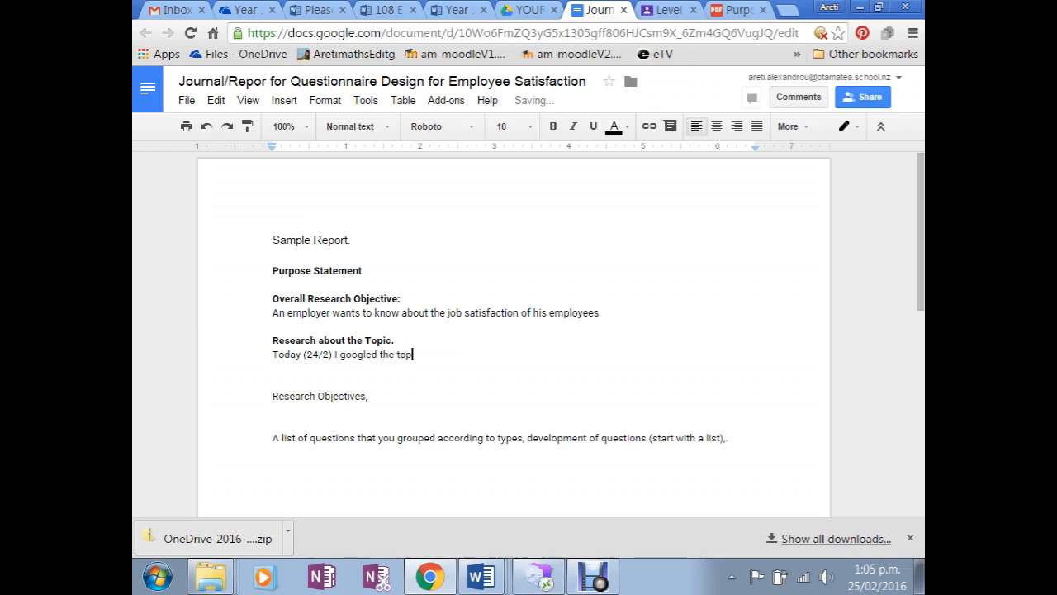
{"action": "type", "text": "ic and found out these things"}
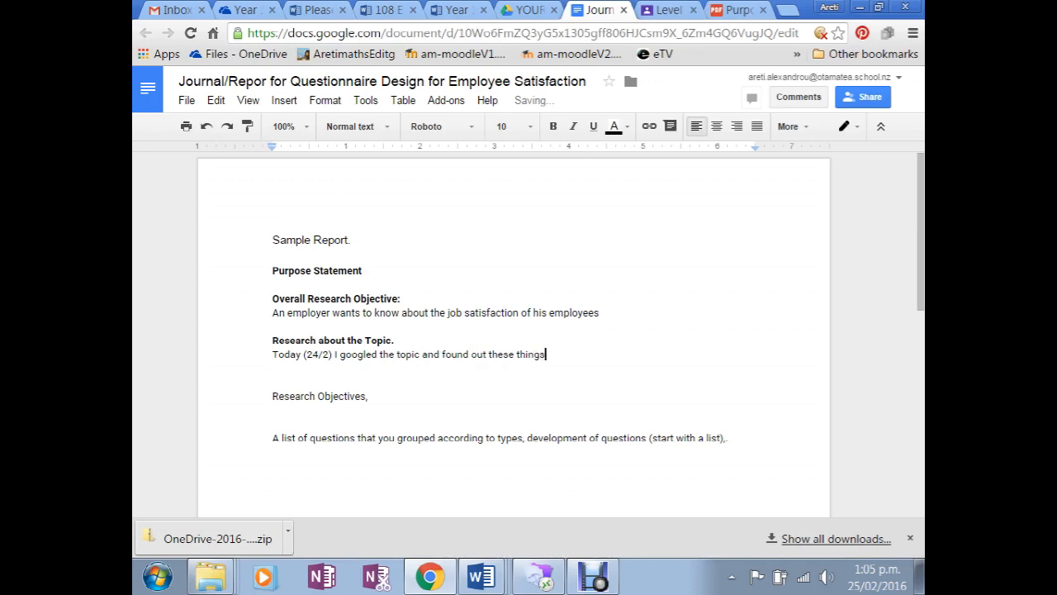
{"action": "type", "text": ":"}
{"action": "key", "text": "Return"}
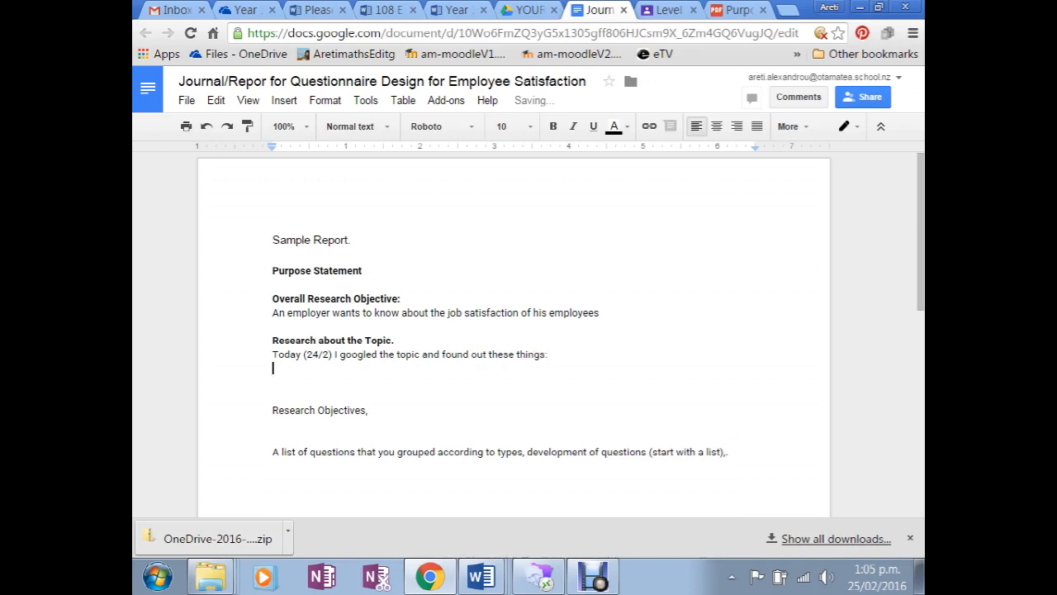
Add the lead-in "Employees are satisfied at work when:" under the research sentence, followed by an empty line
{"action": "type", "text": "Employees a"}
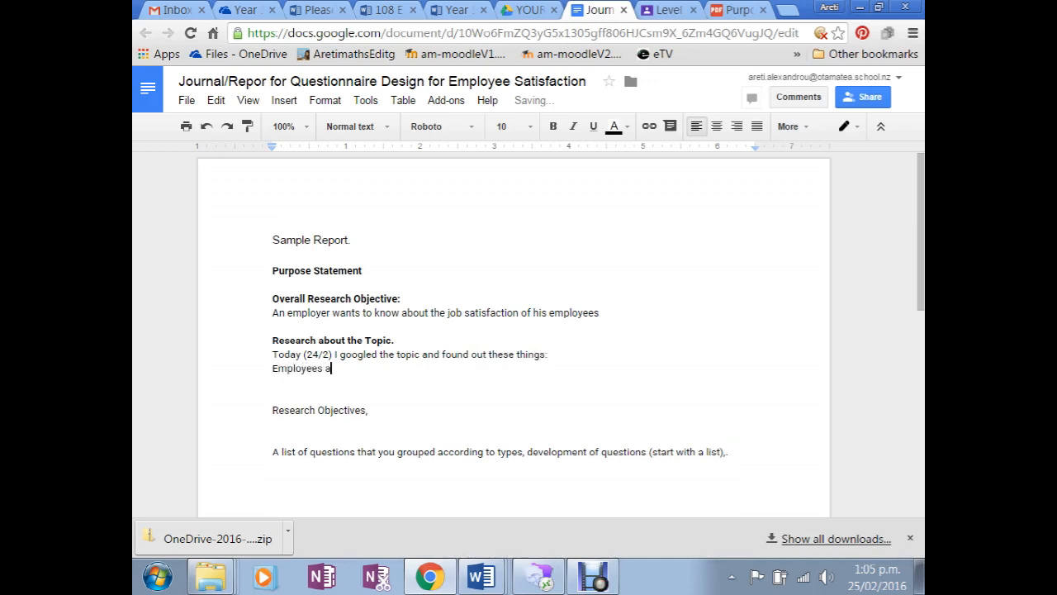
{"action": "type", "text": "re satisf"}
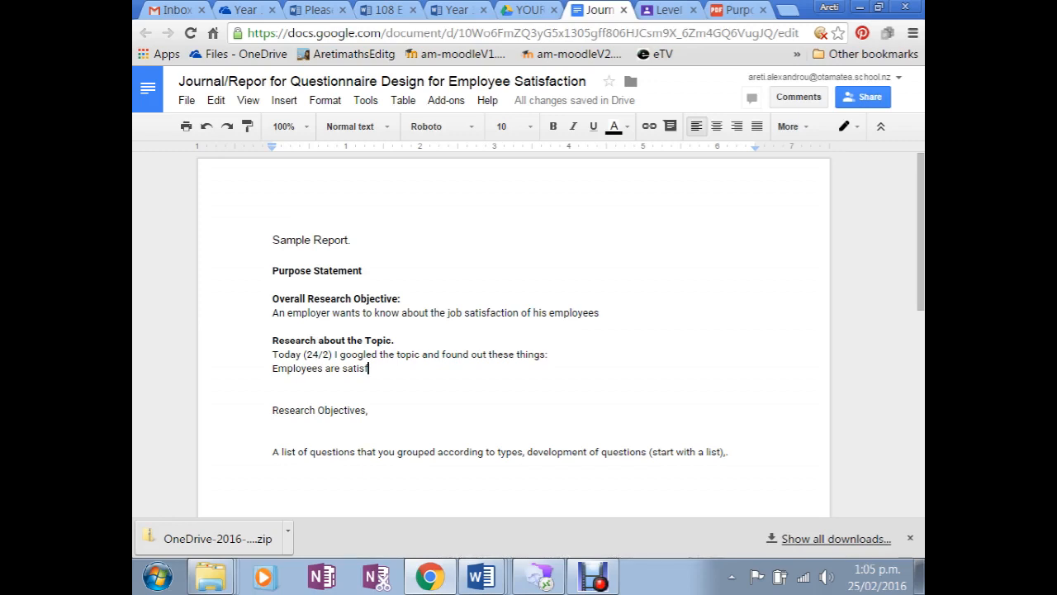
{"action": "type", "text": "ied at "}
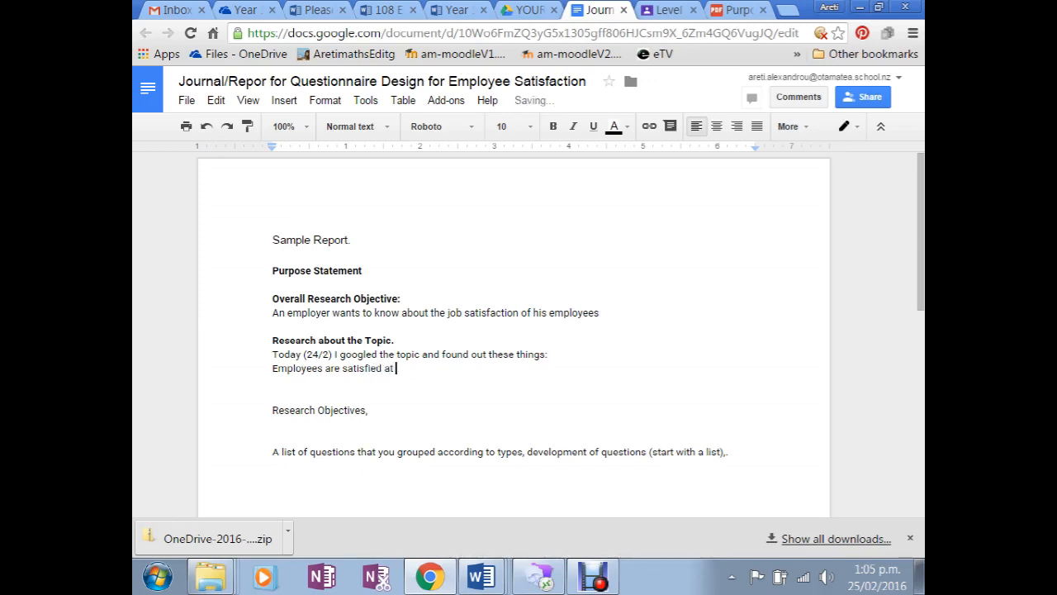
{"action": "type", "text": "work when:"}
{"action": "key", "text": "Return"}
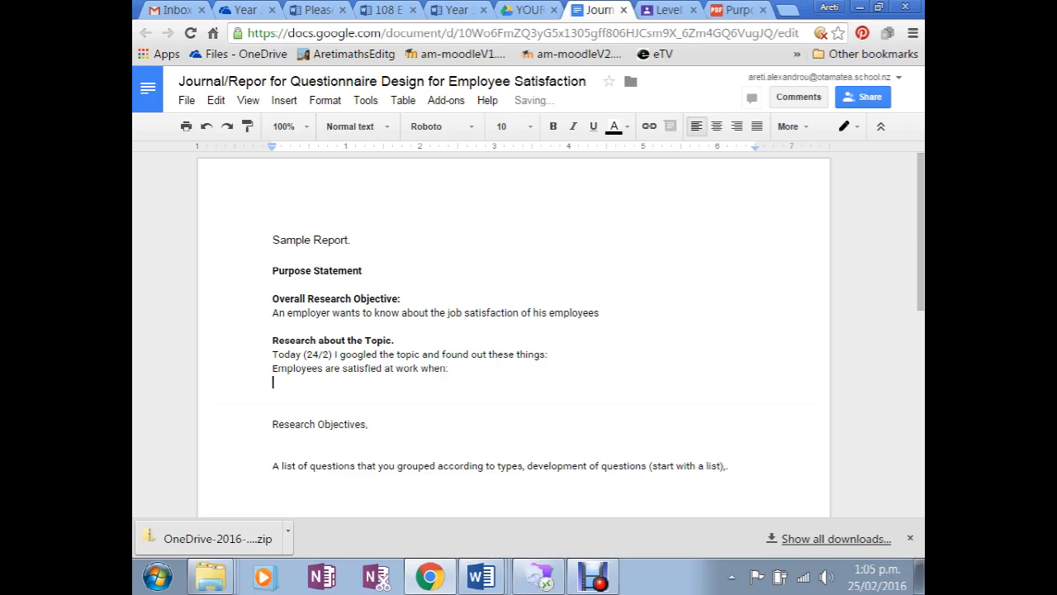
Search Google in a new browser tab for "what makes employees satisfied at work?"
{"action": "left_click", "coordinate": [788, 9]}
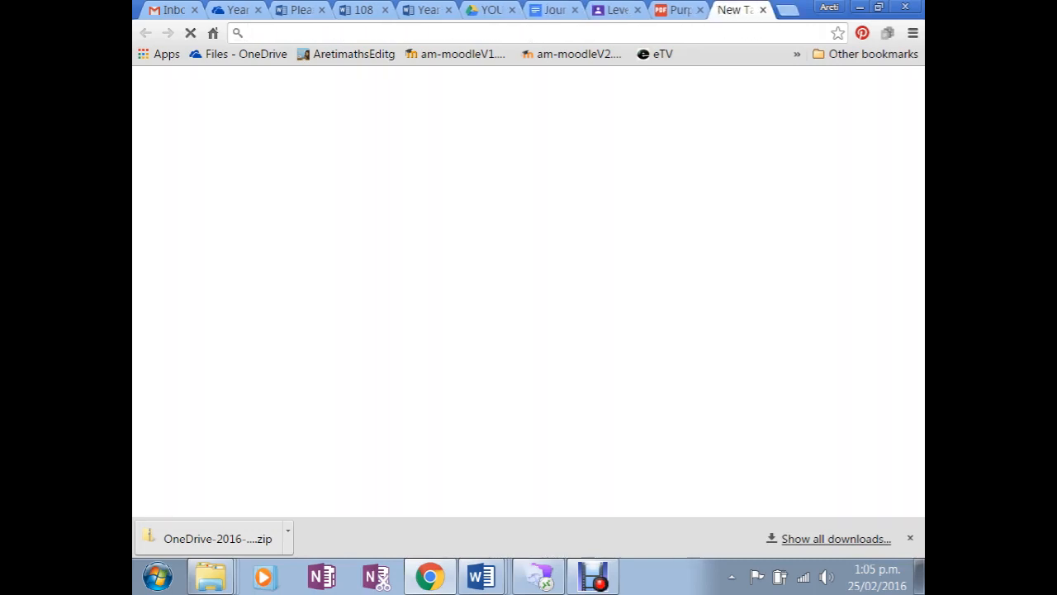
{"action": "type", "text": "what ma"}
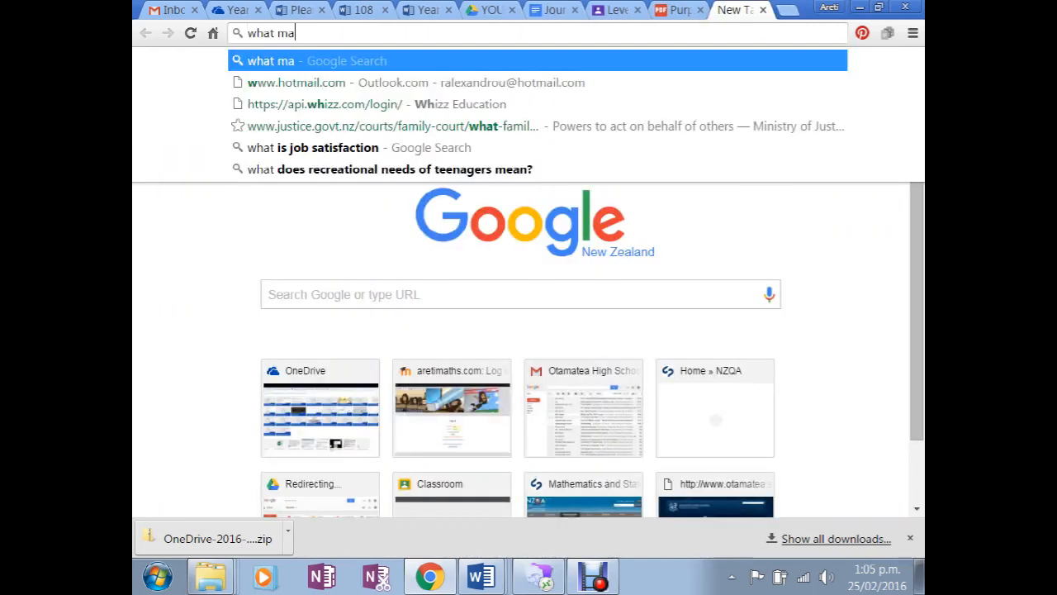
{"action": "type", "text": "kes employees"}
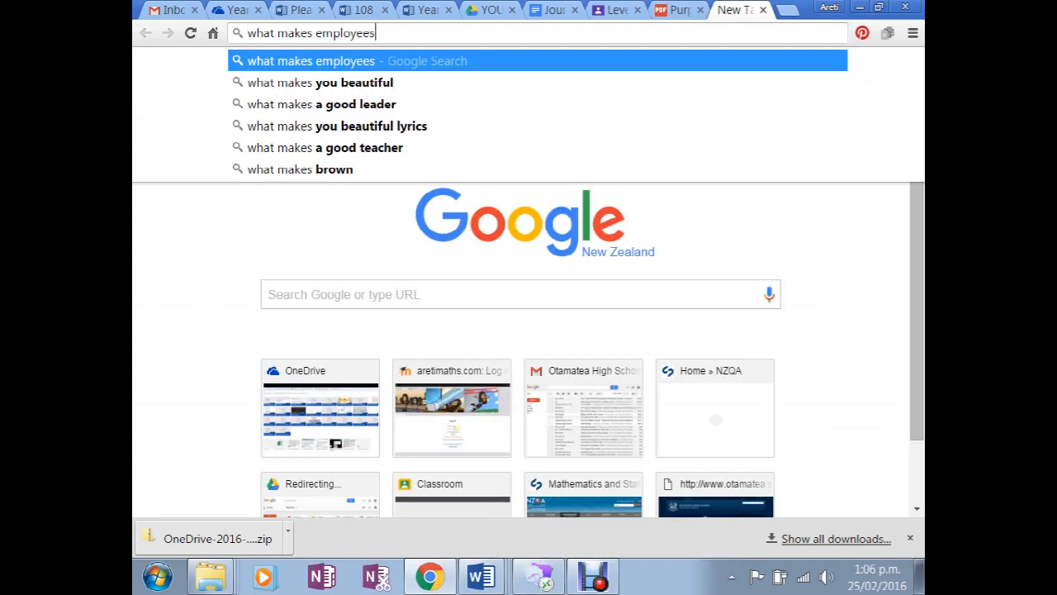
{"action": "type", "text": " satisfie"}
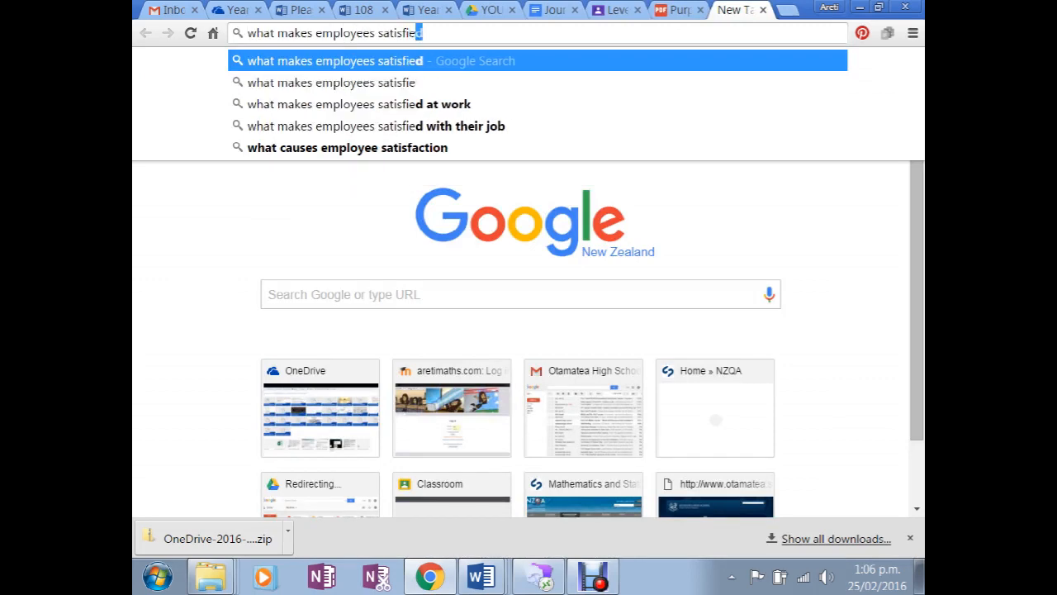
{"action": "type", "text": "d at work?"}
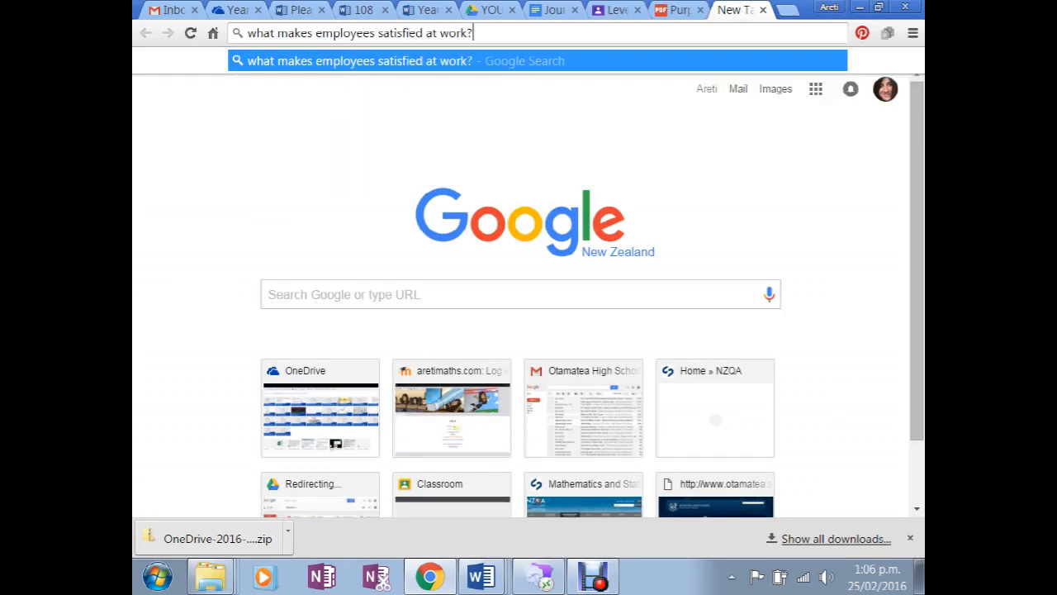
{"action": "key", "text": "Return"}
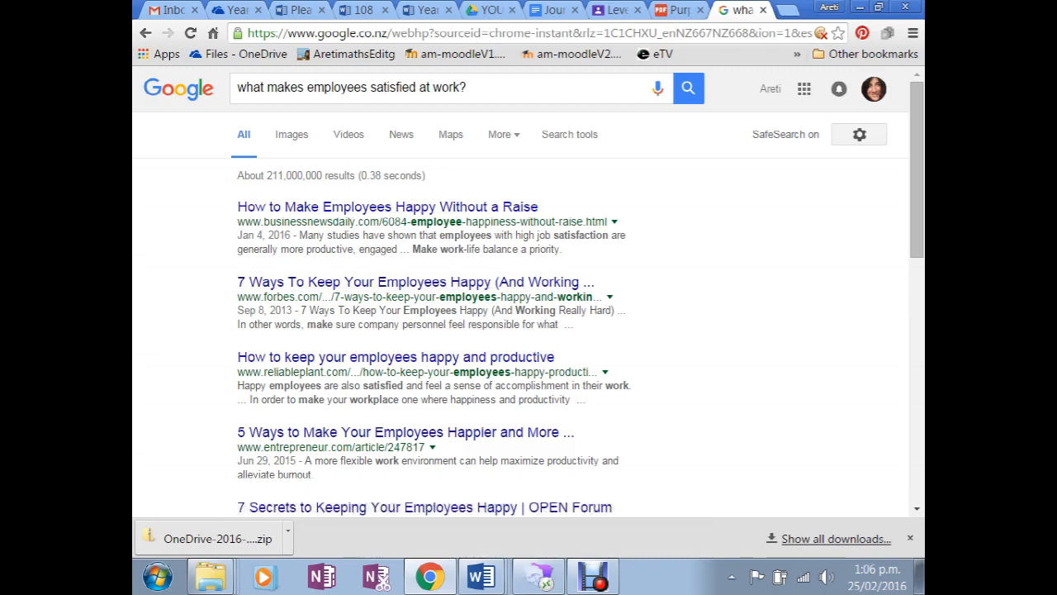
Open the Forbes "7 Ways To Keep Your Employees Happy" and the "Keys to Employee Satisfaction" search results in separate new tabs
{"action": "right_click", "coordinate": [424, 281]}
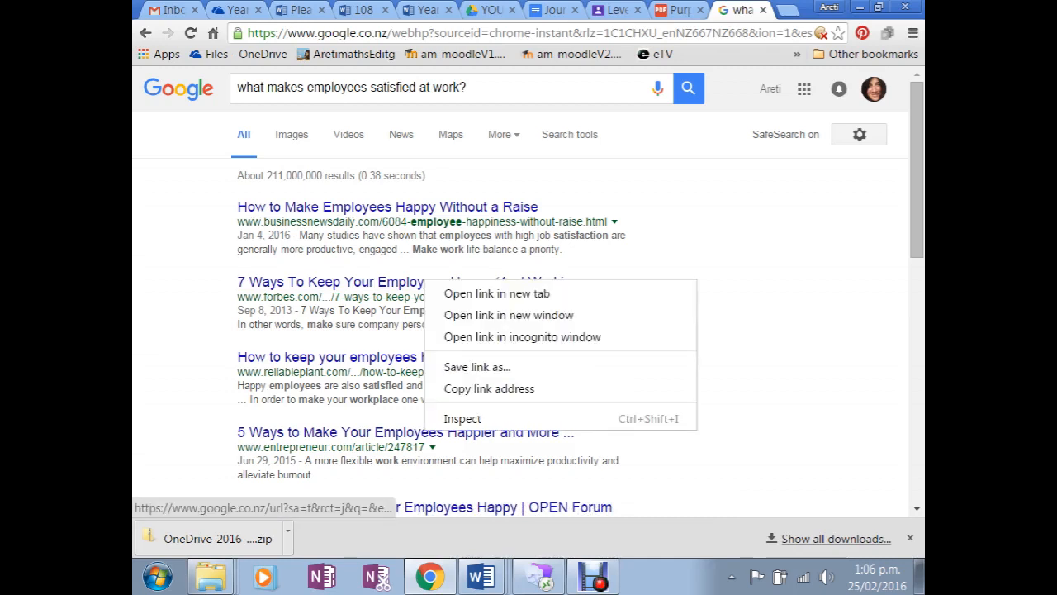
{"action": "left_click", "coordinate": [438, 290]}
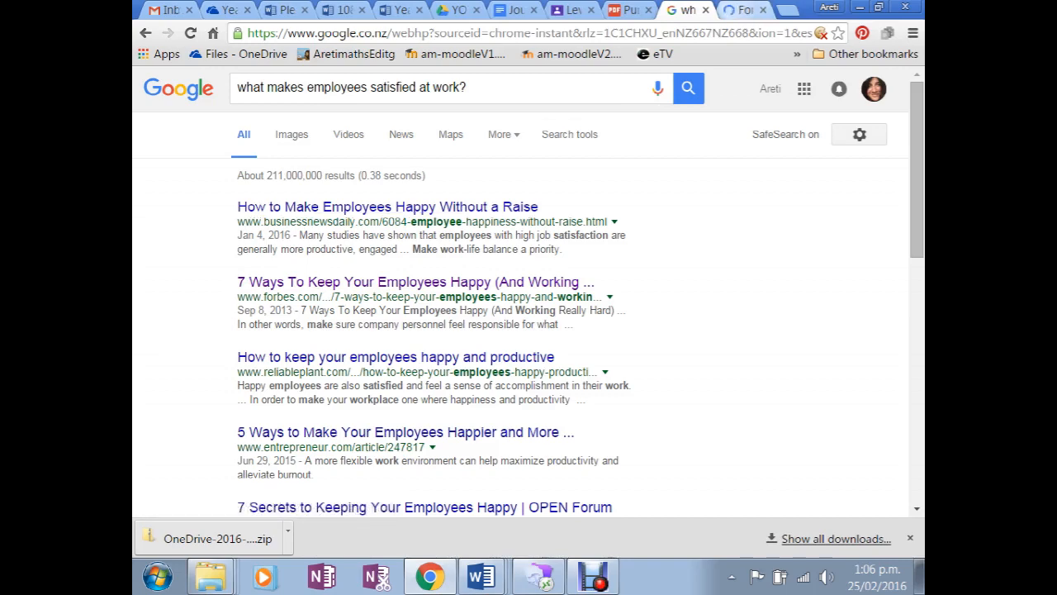
{"action": "scroll", "coordinate": [388, 206], "scroll_direction": "down", "scroll_amount": 2}
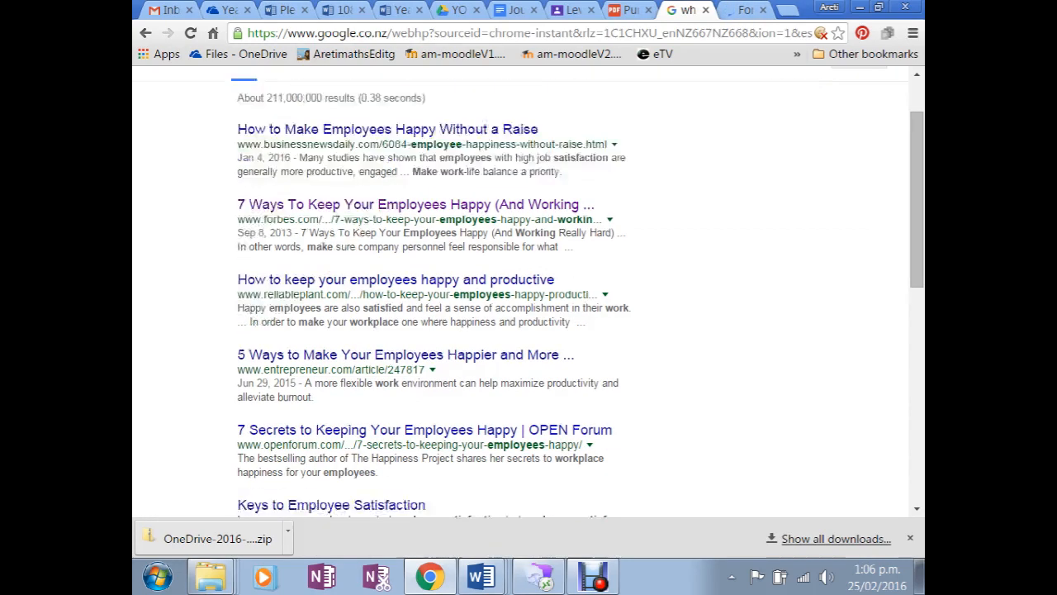
{"action": "scroll", "coordinate": [528, 289], "scroll_direction": "down", "scroll_amount": 1}
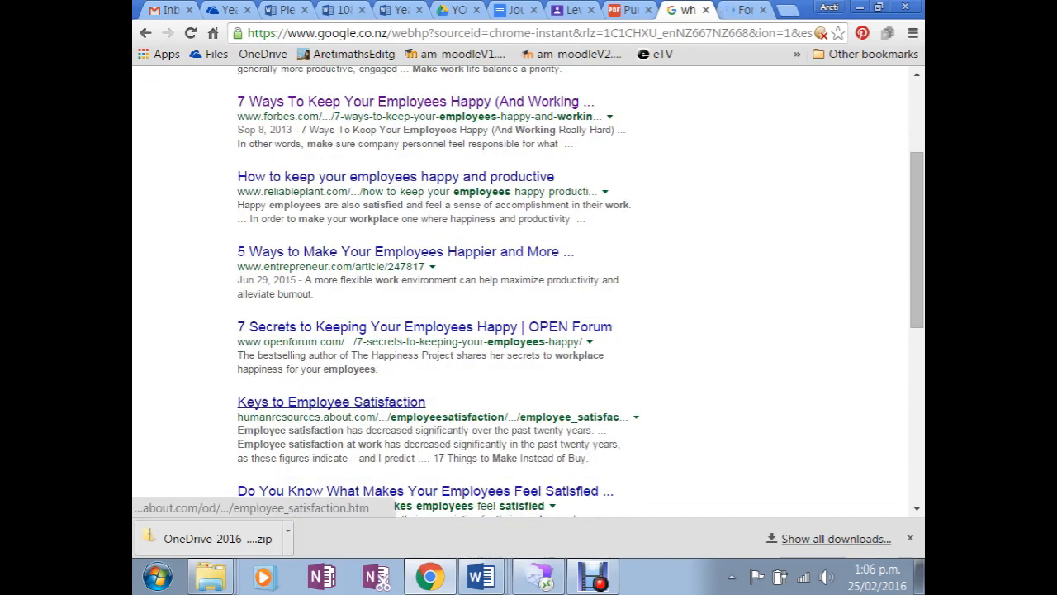
{"action": "right_click", "coordinate": [335, 400]}
{"action": "left_click", "coordinate": [388, 410]}
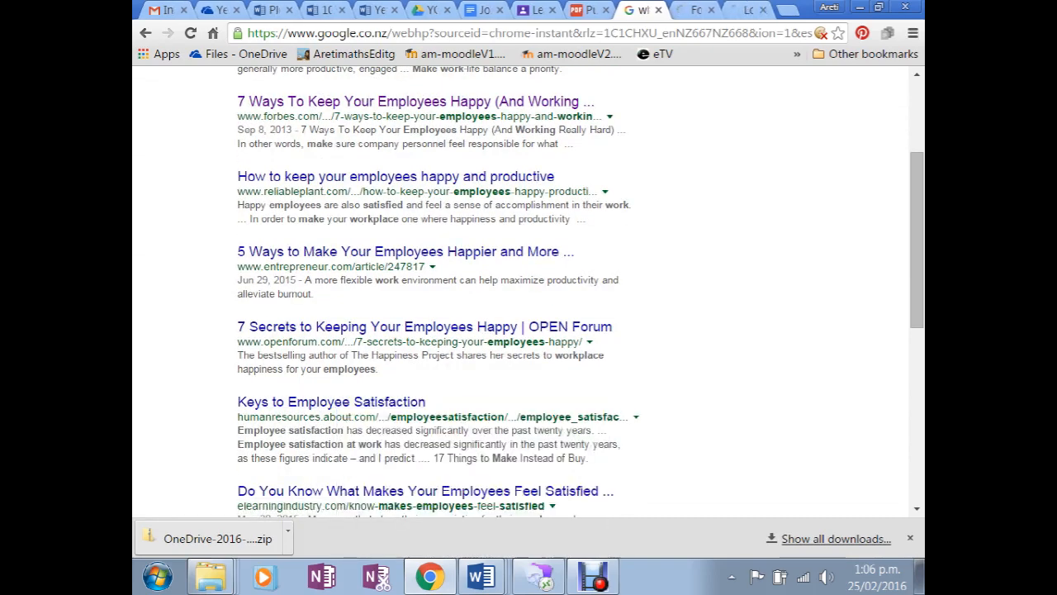
Check the opened Forbes page, then read the "Keys to Employee Satisfaction" article for the factors that most affect employees' satisfaction
{"action": "left_click", "coordinate": [695, 10]}
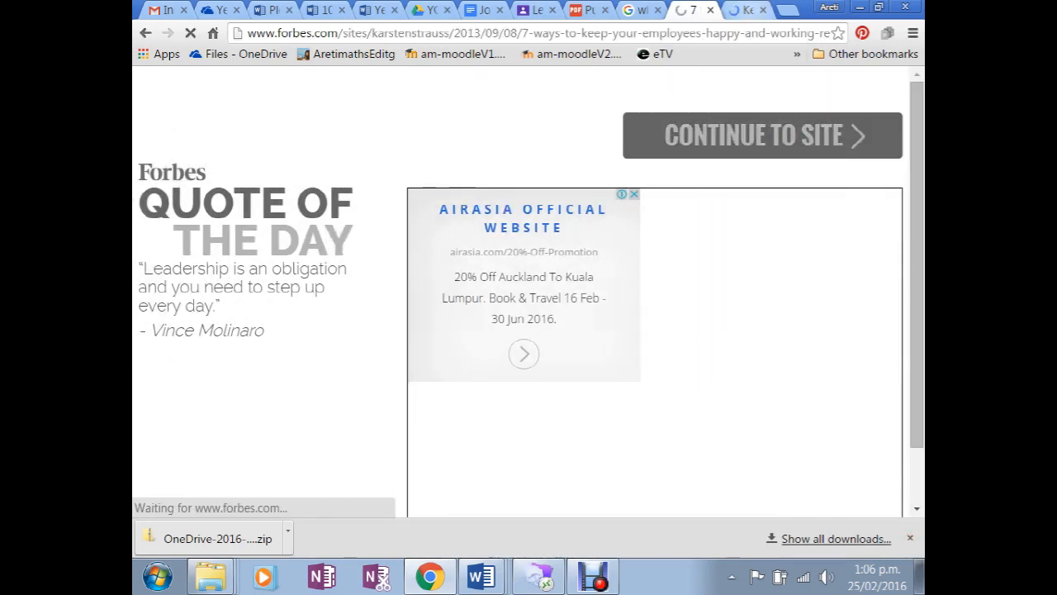
{"action": "key", "text": "ctrl+Tab"}
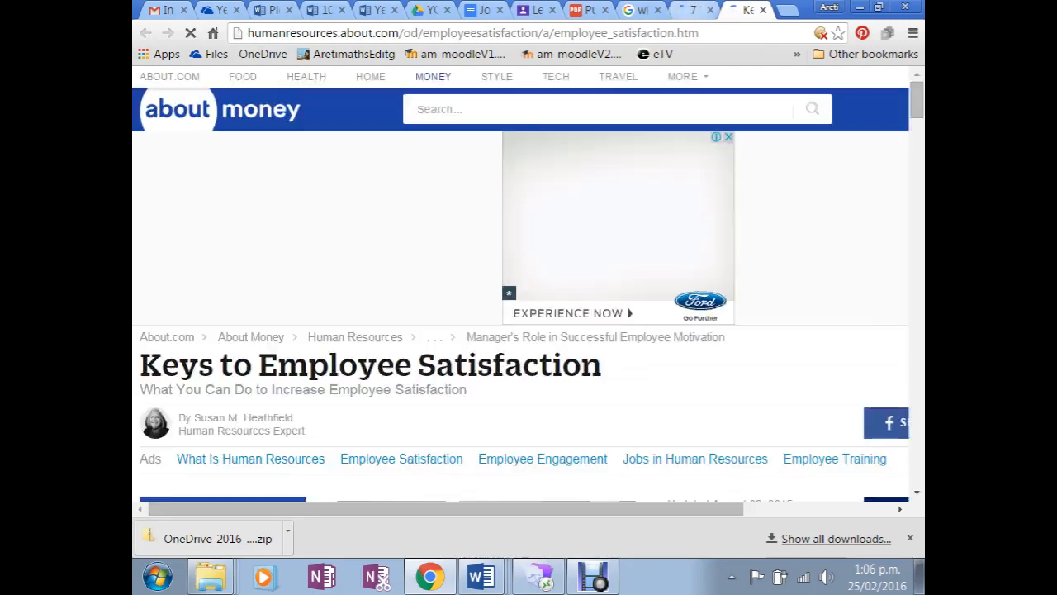
{"action": "scroll", "coordinate": [529, 289], "scroll_direction": "down", "scroll_amount": 3}
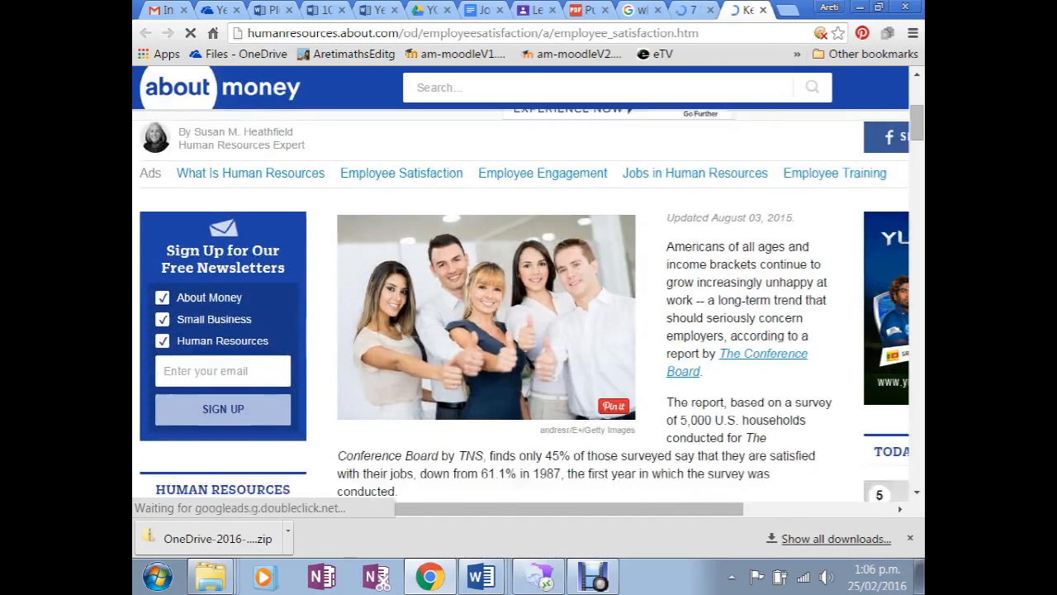
{"action": "scroll", "coordinate": [760, 186], "scroll_direction": "down", "scroll_amount": 3}
{"action": "scroll", "coordinate": [744, 190], "scroll_direction": "down", "scroll_amount": 1}
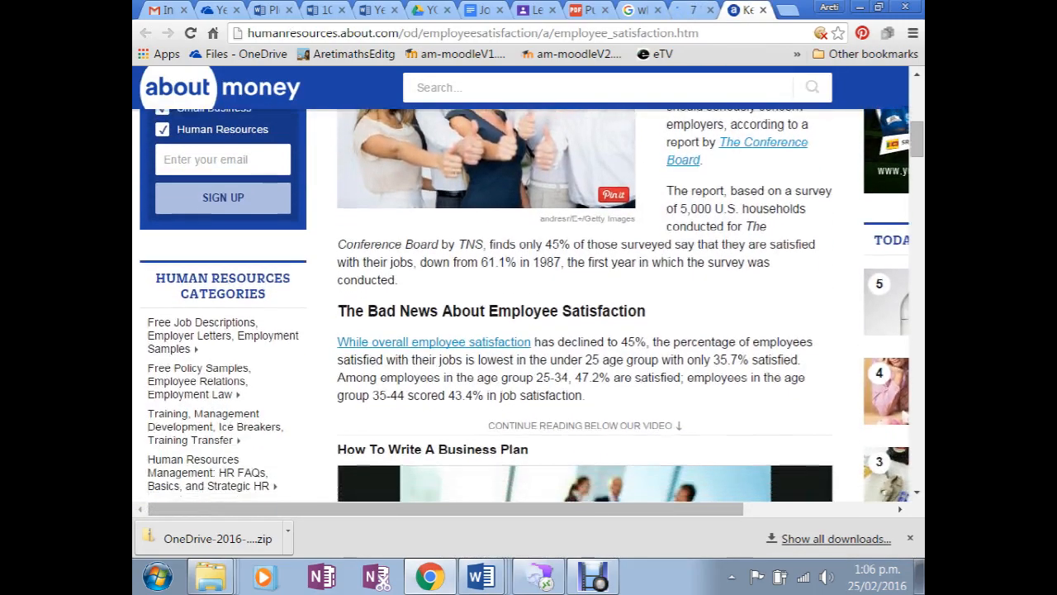
{"action": "scroll", "coordinate": [744, 190], "scroll_direction": "down", "scroll_amount": 1}
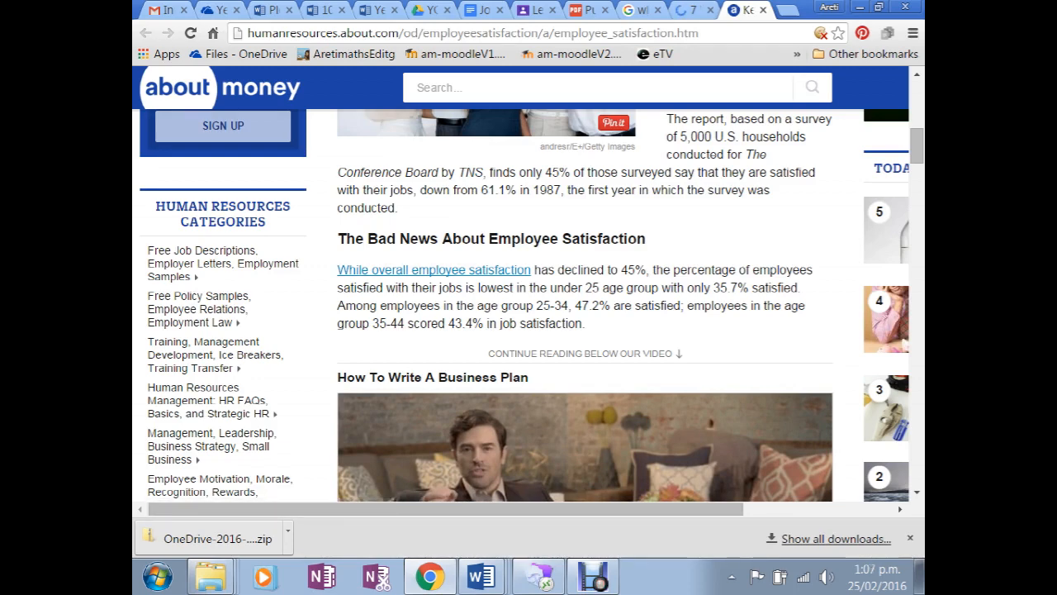
{"action": "scroll", "coordinate": [529, 330], "scroll_direction": "down", "scroll_amount": 1}
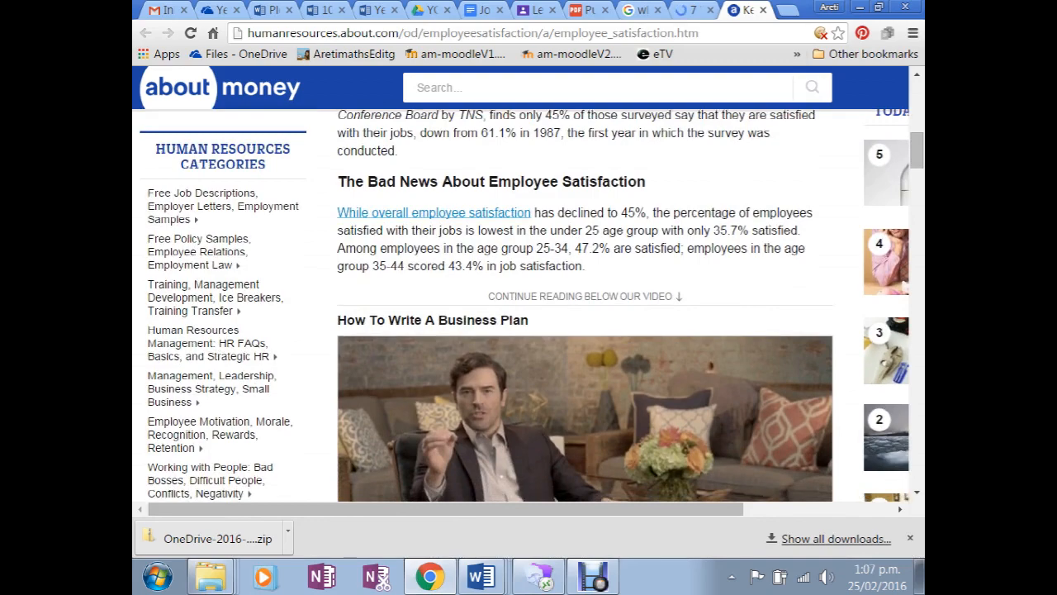
{"action": "scroll", "coordinate": [529, 347], "scroll_direction": "down", "scroll_amount": 5}
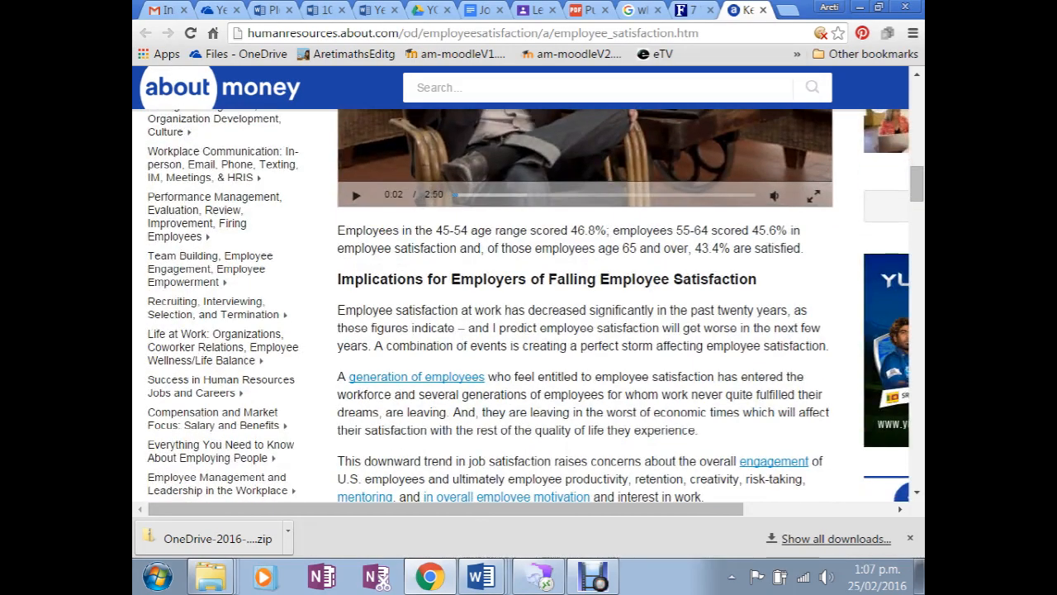
{"action": "scroll", "coordinate": [529, 330], "scroll_direction": "down", "scroll_amount": 1}
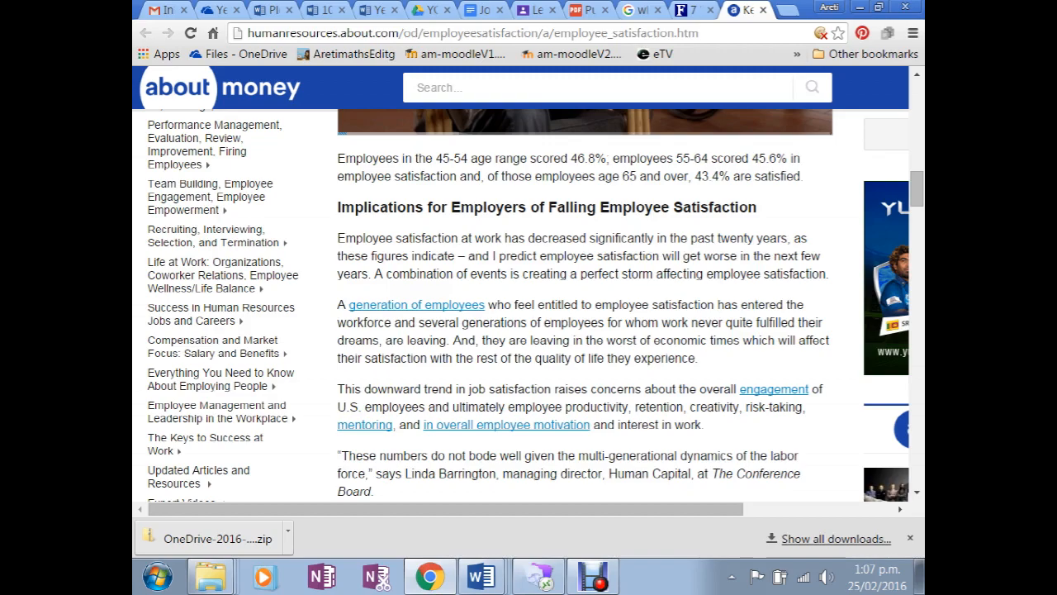
{"action": "scroll", "coordinate": [536, 334], "scroll_direction": "down", "scroll_amount": 1}
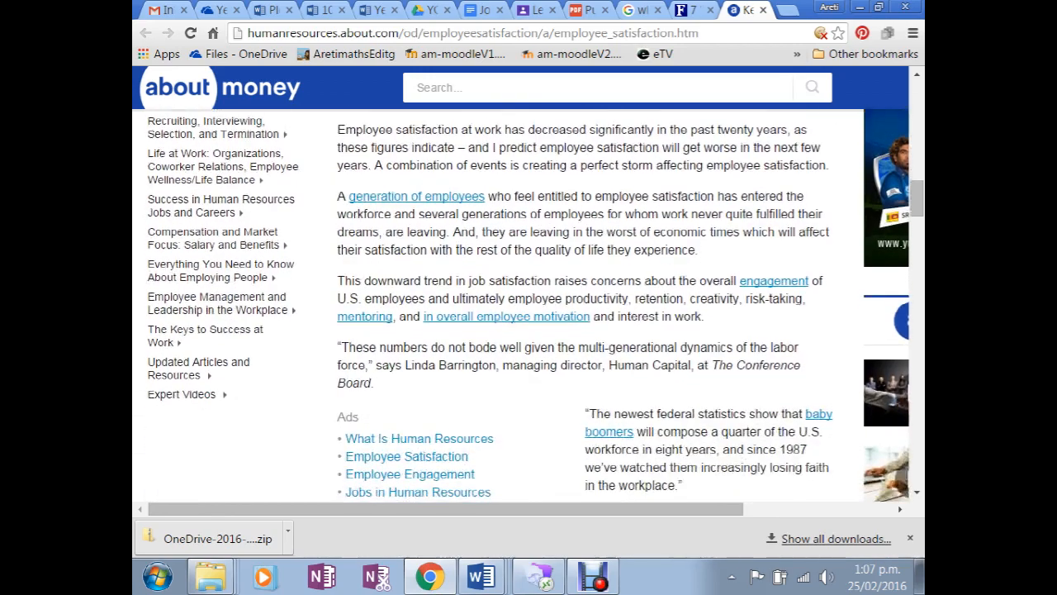
{"action": "scroll", "coordinate": [536, 333], "scroll_direction": "down", "scroll_amount": 1}
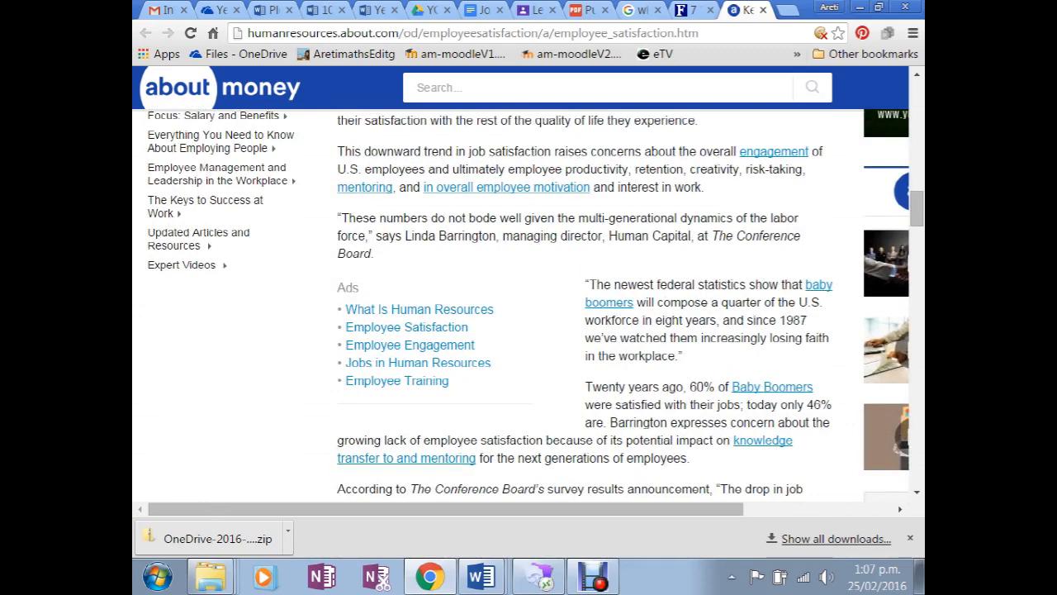
{"action": "scroll", "coordinate": [536, 334], "scroll_direction": "down", "scroll_amount": 1}
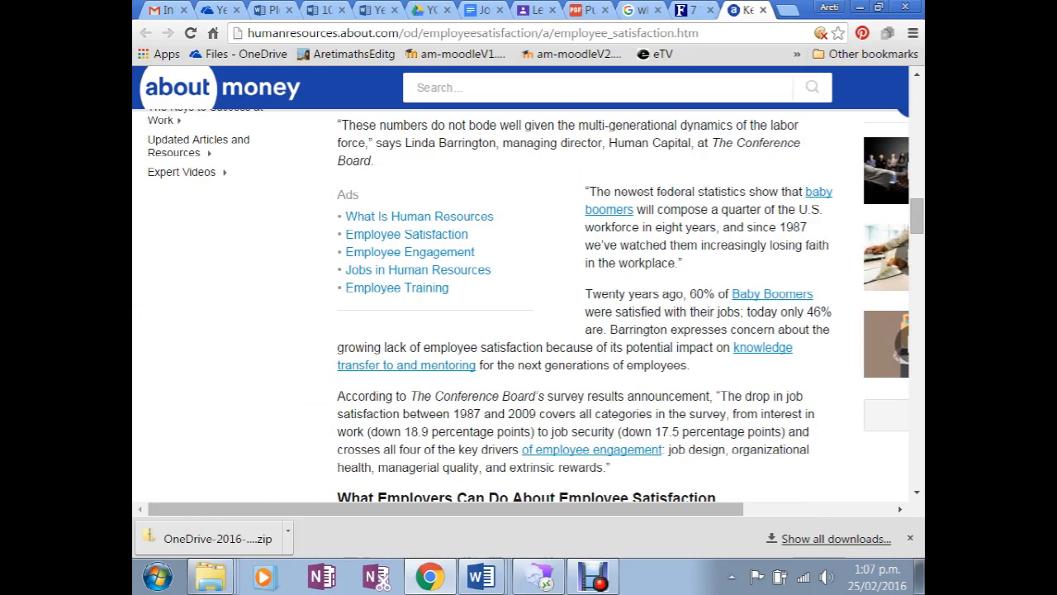
{"action": "scroll", "coordinate": [536, 333], "scroll_direction": "down", "scroll_amount": 2}
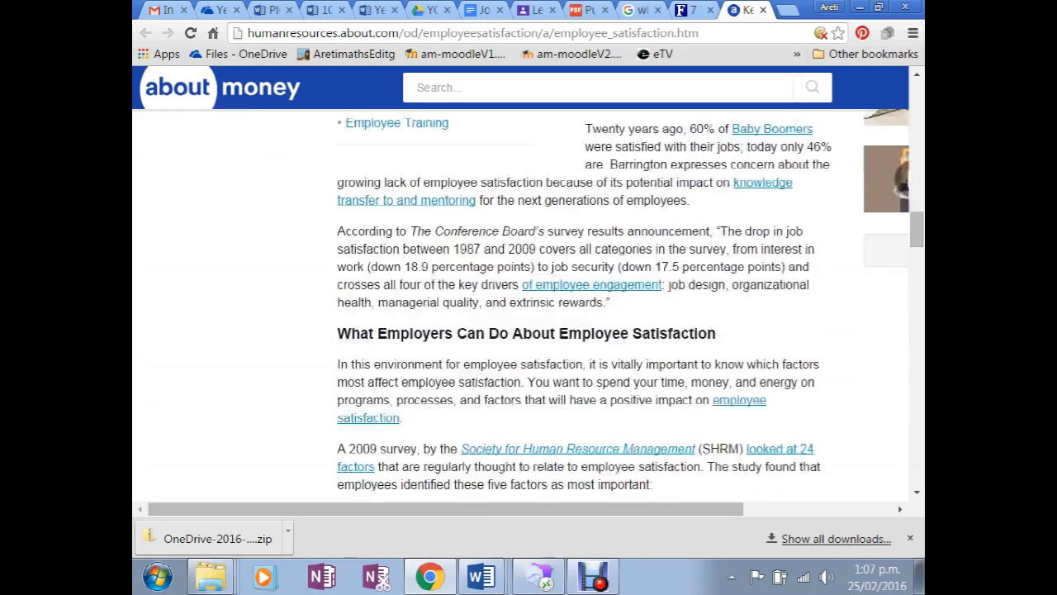
{"action": "scroll", "coordinate": [536, 334], "scroll_direction": "down", "scroll_amount": 1}
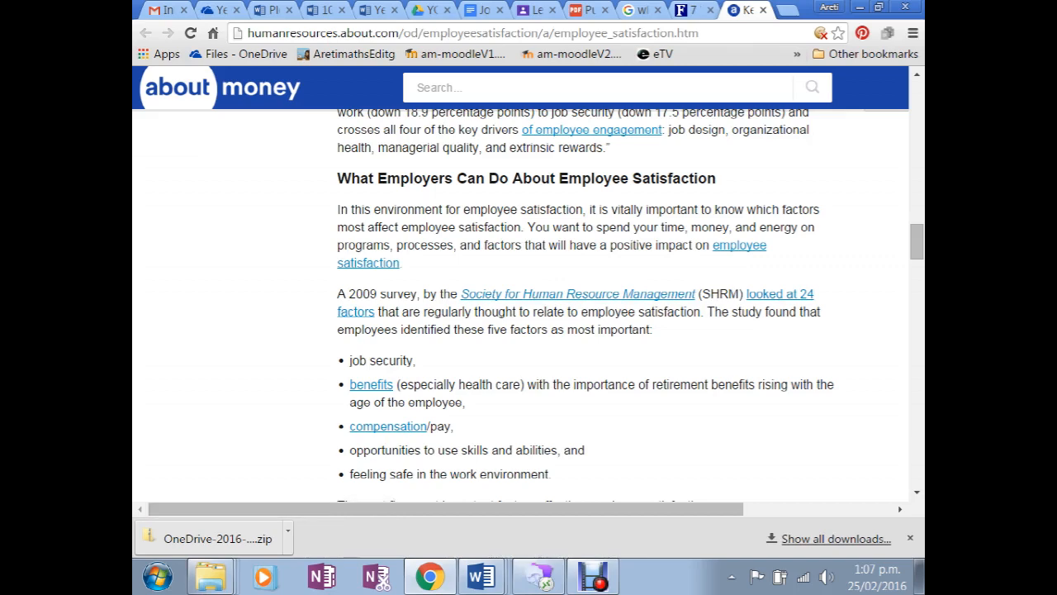
{"action": "scroll", "coordinate": [528, 303], "scroll_direction": "down", "scroll_amount": 2}
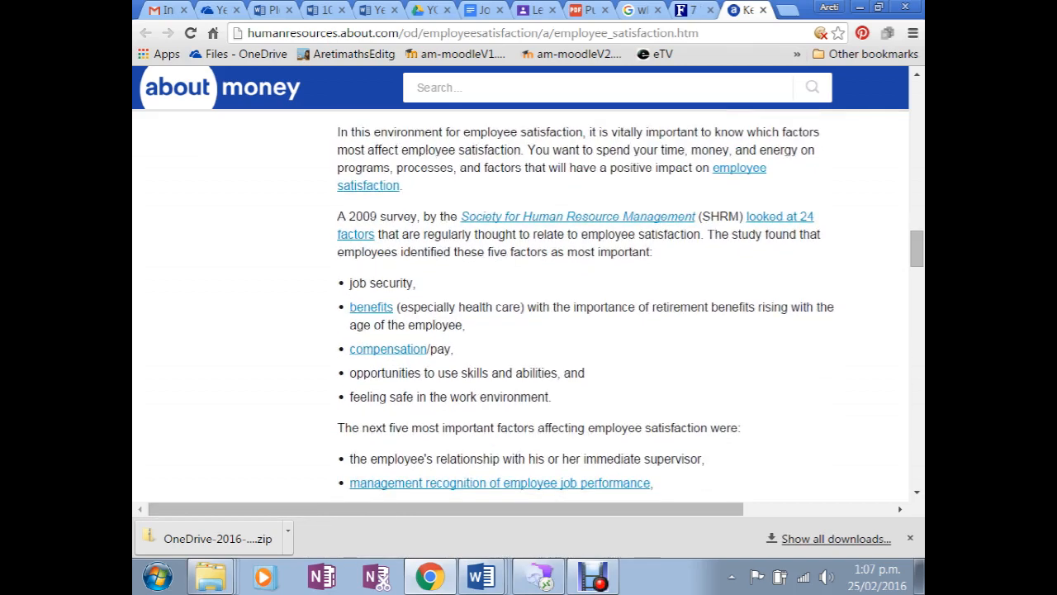
{"action": "scroll", "coordinate": [528, 303], "scroll_direction": "down", "scroll_amount": 1}
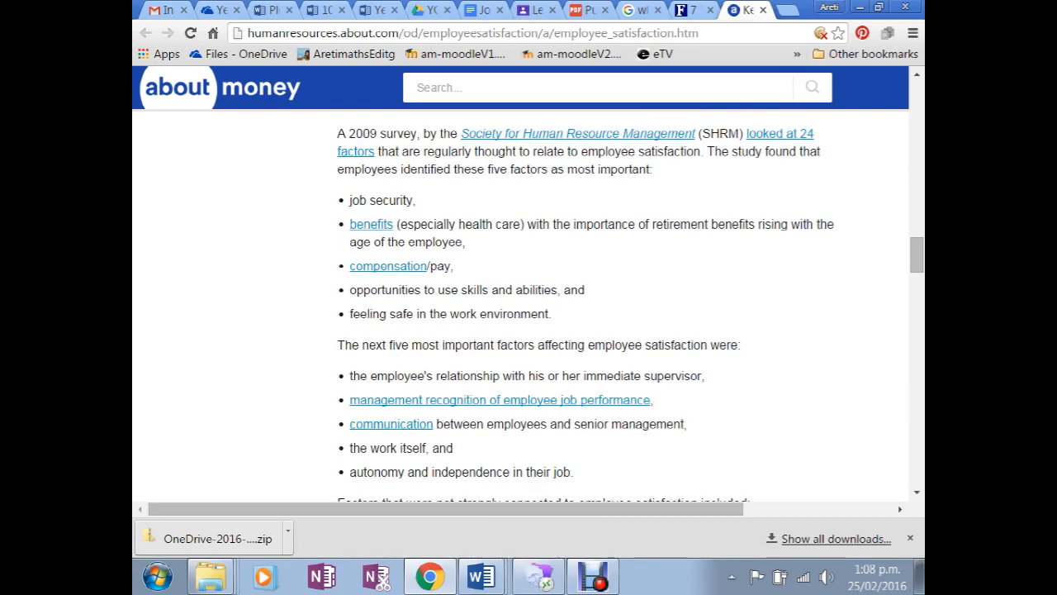
Copy the article passage from "The study found that" through "autonomy and independence in their job." and return to the journal document
{"action": "left_click_drag", "start_coordinate": [349, 200], "coordinate": [573, 397]}
{"action": "left_click", "coordinate": [573, 396]}
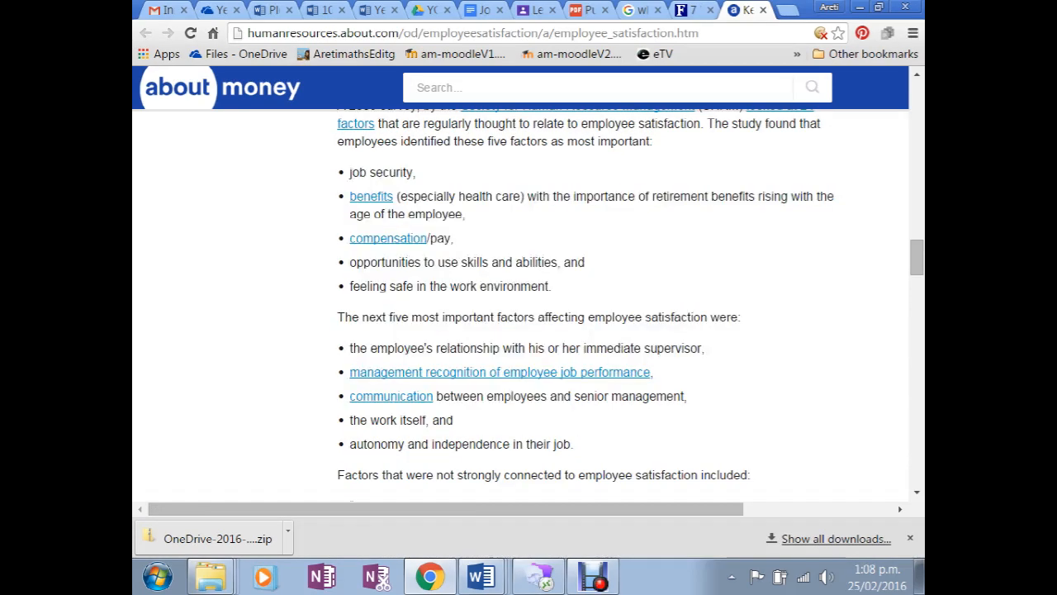
{"action": "left_click_drag", "start_coordinate": [707, 123], "coordinate": [577, 351]}
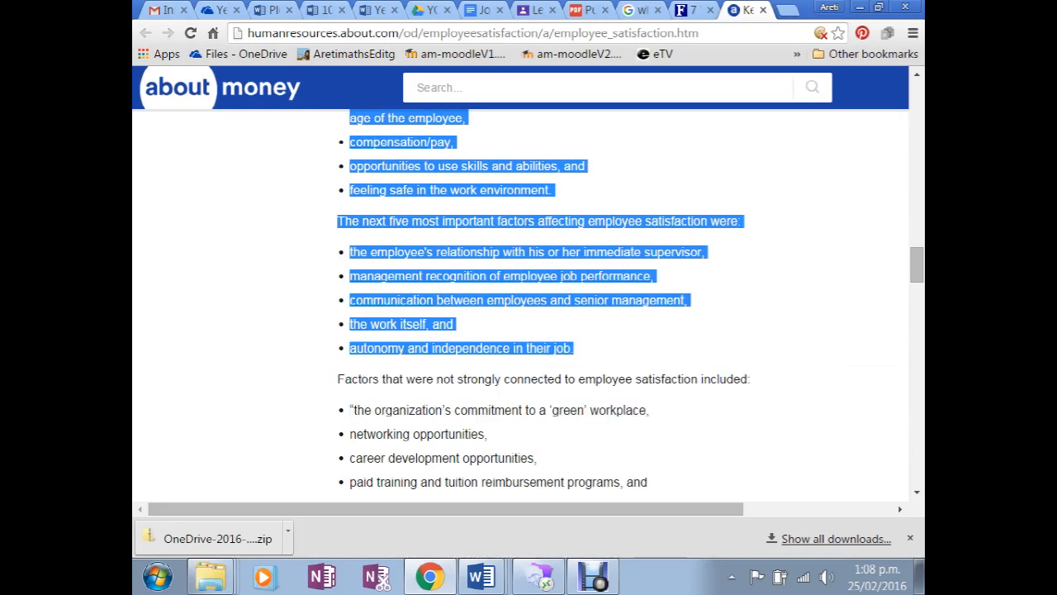
{"action": "left_click", "coordinate": [430, 10]}
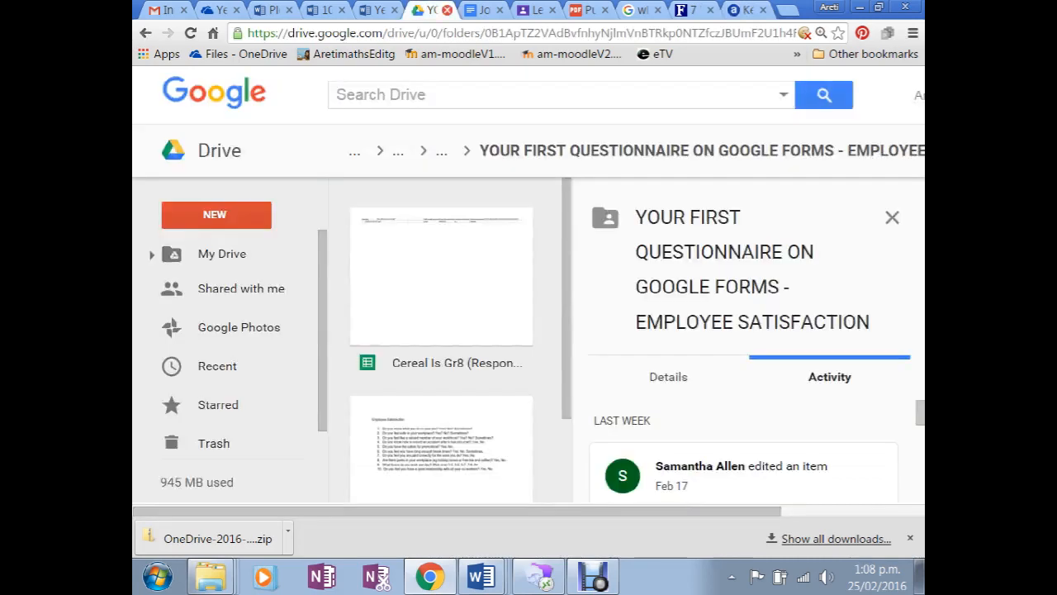
{"action": "left_click", "coordinate": [484, 9]}
{"action": "type", "text": "Fro"}
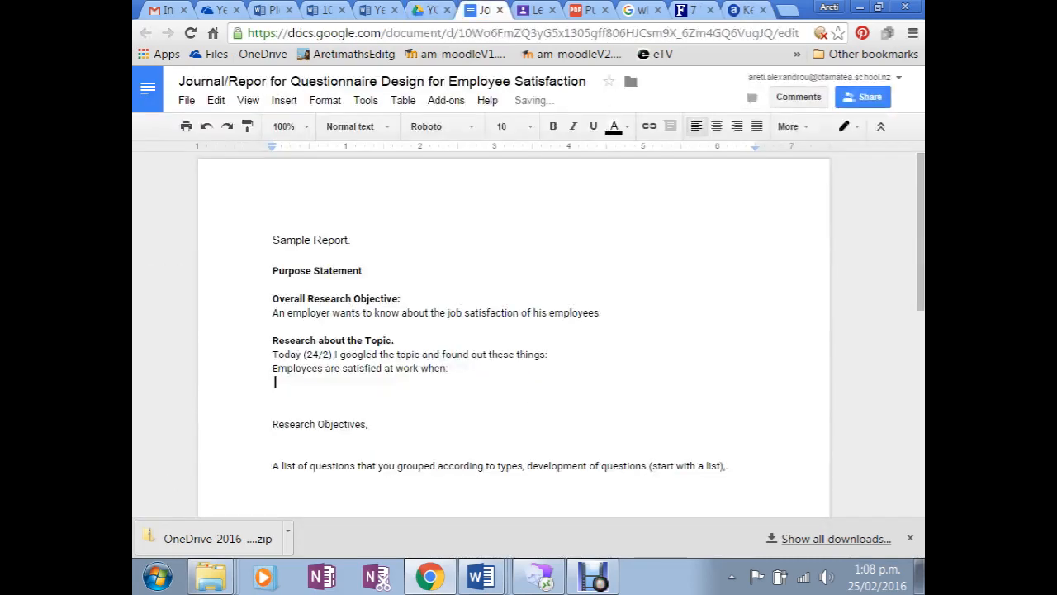
{"action": "key", "text": "BackSpace"}
{"action": "key", "text": "BackSpace"}
{"action": "key", "text": "BackSpace"}
Reword the lead-in as "Employees are satisfied at work when these things are right:" and start a new line below it
{"action": "key", "text": "shift+Left"}
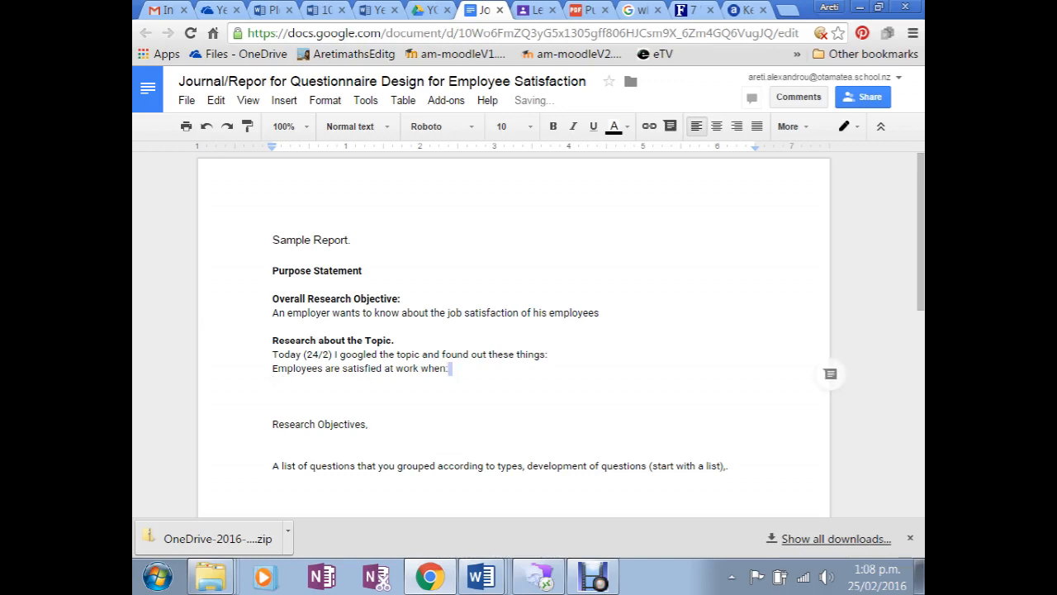
{"action": "key", "text": "Left"}
{"action": "key", "text": "BackSpace"}
{"action": "type", "text": "thes"}
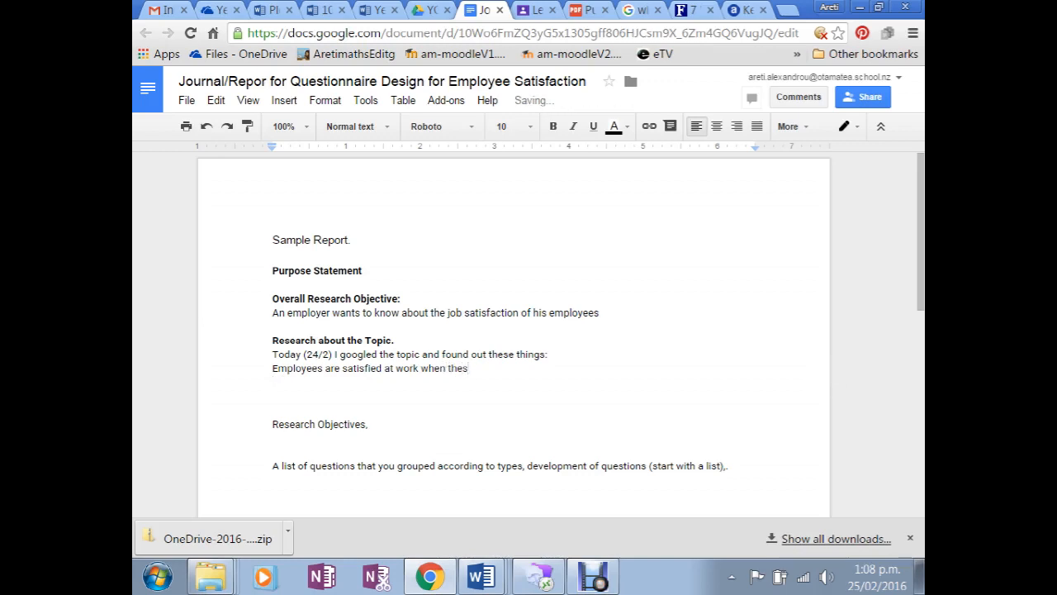
{"action": "type", "text": "e things are a"}
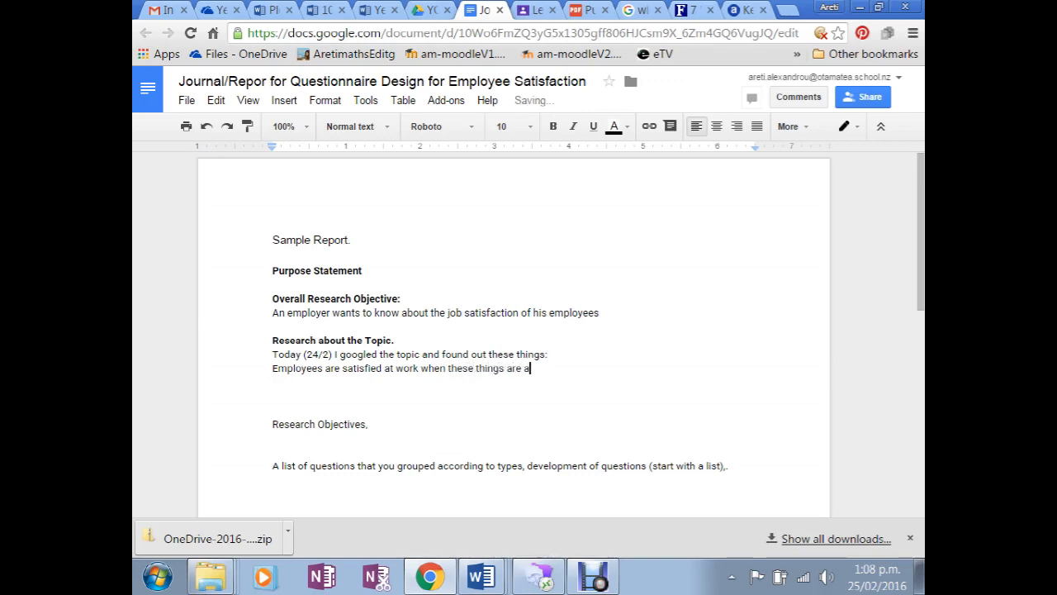
{"action": "type", "text": "ddressed"}
{"action": "key", "text": "BackSpace"}
{"action": "key", "text": "BackSpace"}
{"action": "key", "text": "BackSpace"}
{"action": "key", "text": "BackSpace"}
{"action": "key", "text": "BackSpace"}
{"action": "key", "text": "BackSpace"}
{"action": "key", "text": "BackSpace"}
{"action": "key", "text": "BackSpace"}
{"action": "key", "text": "BackSpace"}
{"action": "type", "text": "right:"}
{"action": "key", "text": "Return"}
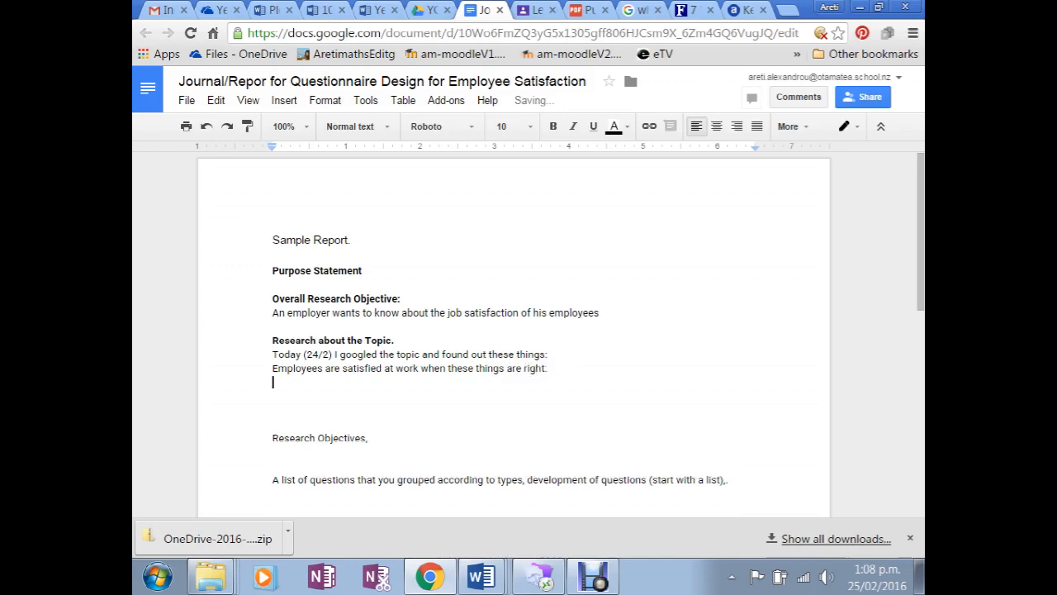
Paste the copied article passage about the most important satisfaction factors under the lead-in
{"action": "key", "text": "ctrl+v"}
{"action": "scroll", "coordinate": [528, 331], "scroll_direction": "up", "scroll_amount": 3}
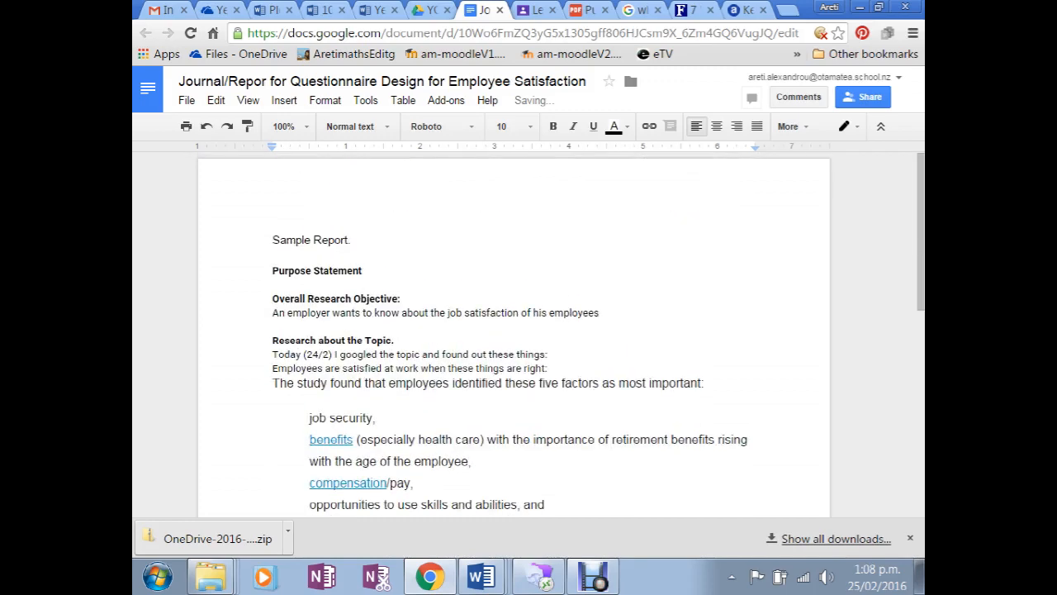
{"action": "scroll", "coordinate": [528, 331], "scroll_direction": "down", "scroll_amount": 4}
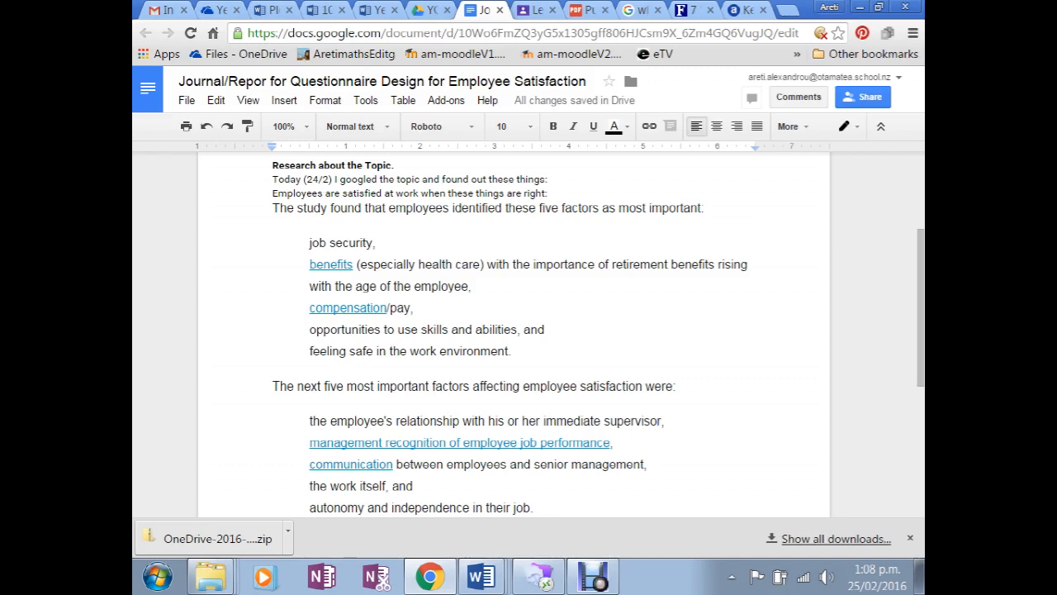
Set the pasted text from "job security" through "autonomy and independence in their job." to font size 9
{"action": "left_click_drag", "start_coordinate": [342, 244], "coordinate": [379, 355]}
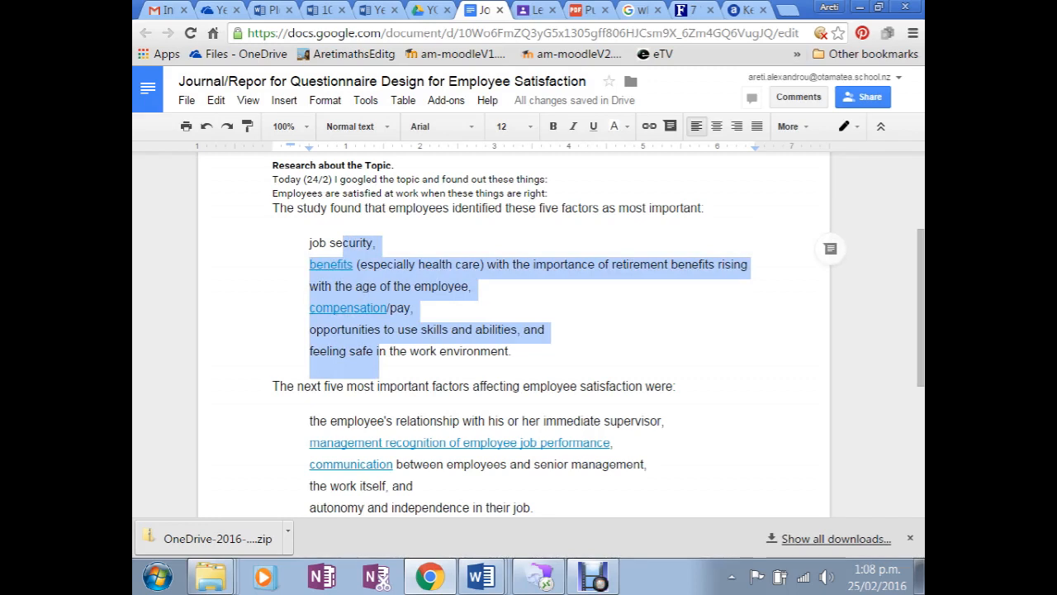
{"action": "left_click", "coordinate": [377, 243]}
{"action": "left_click_drag", "start_coordinate": [310, 243], "coordinate": [613, 268]}
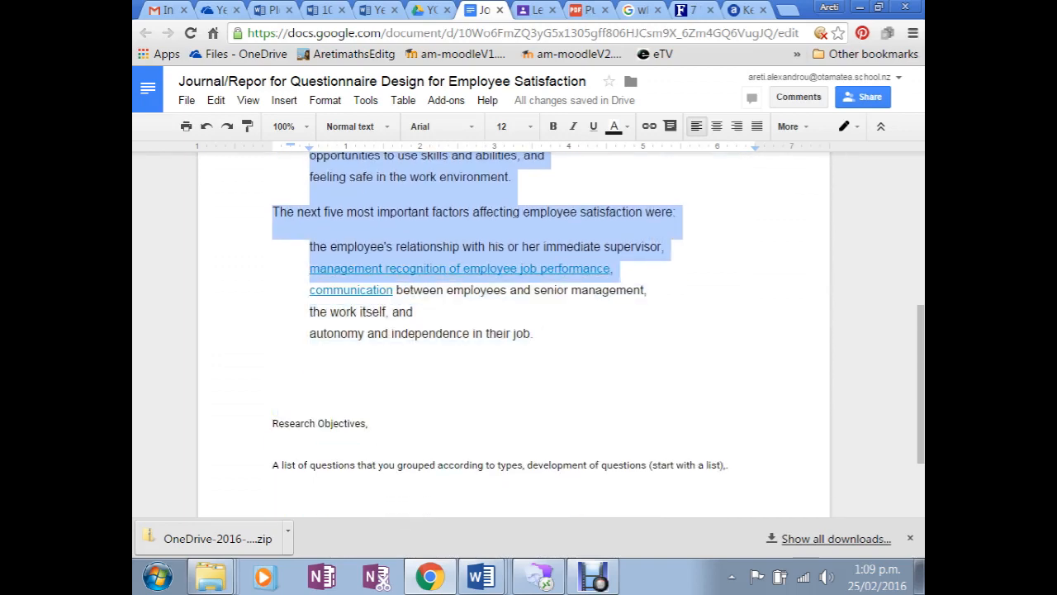
{"action": "key", "text": "shift+Down"}
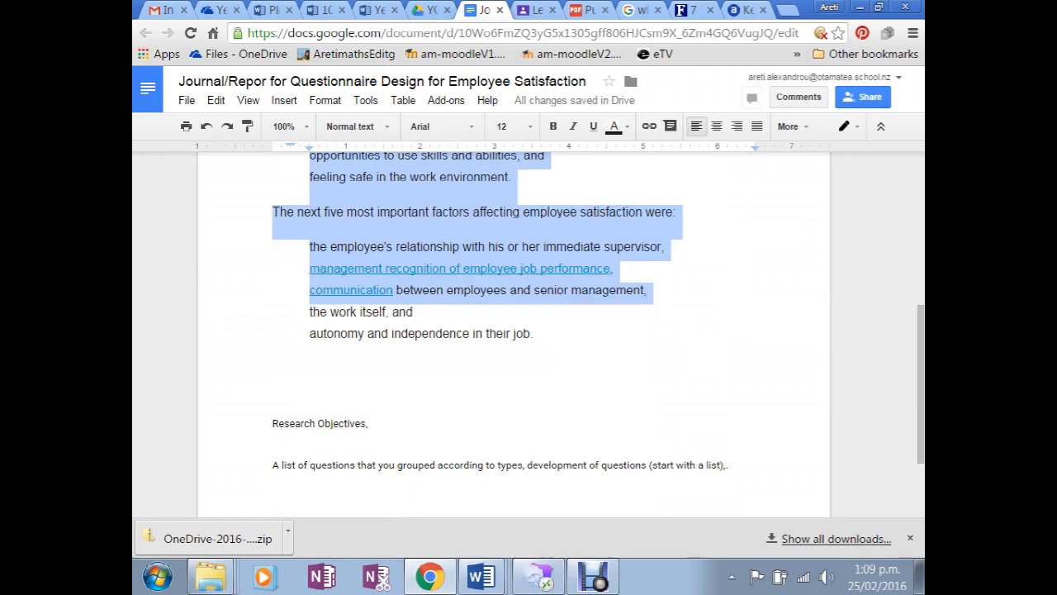
{"action": "key", "text": "shift+Down"}
{"action": "key", "text": "shift+Down"}
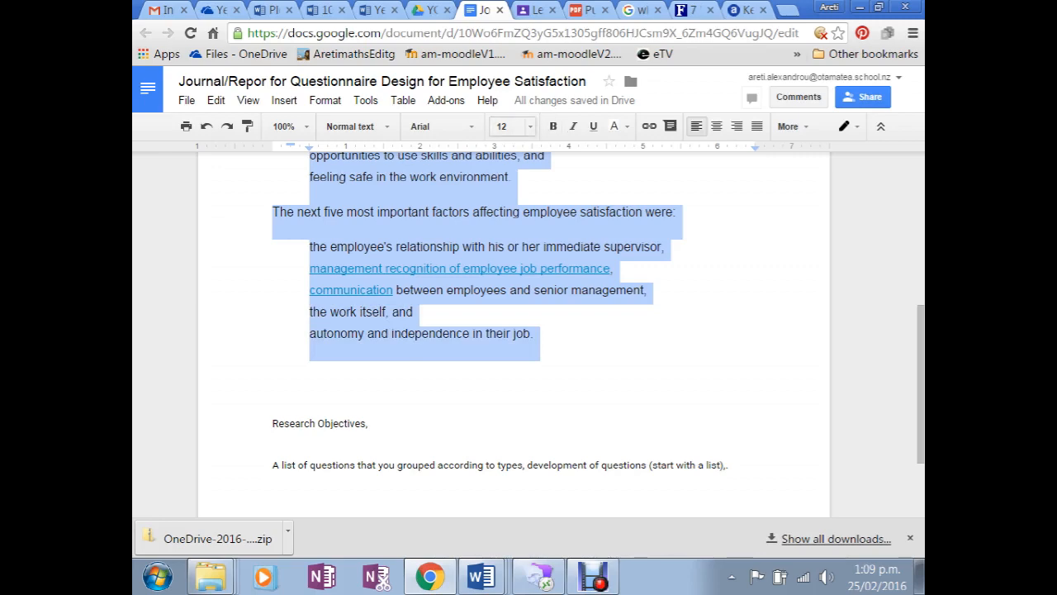
{"action": "left_click", "coordinate": [505, 126]}
{"action": "left_click", "coordinate": [505, 173]}
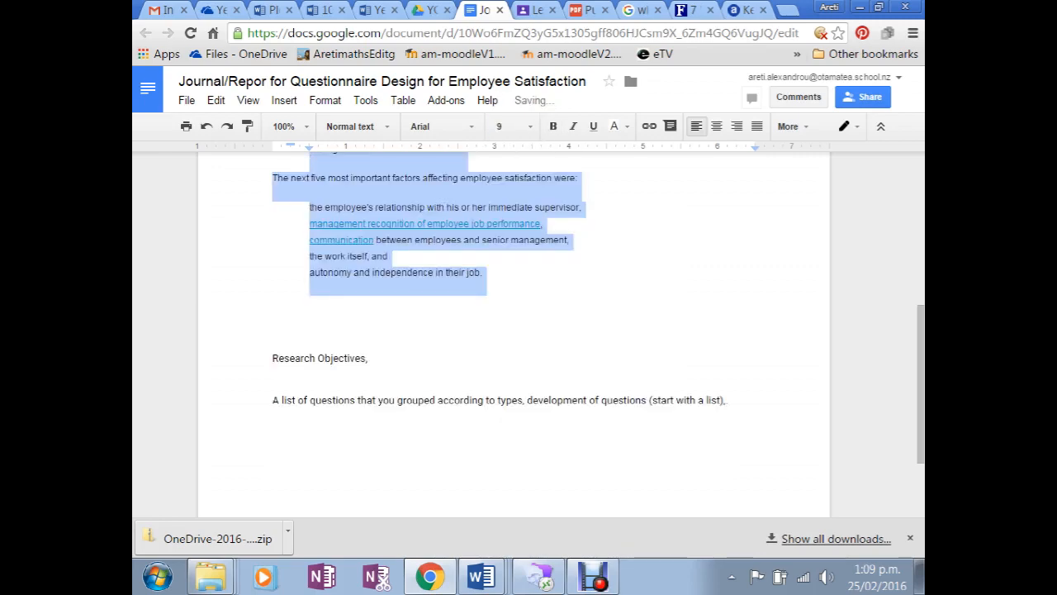
{"action": "scroll", "coordinate": [512, 330], "scroll_direction": "up", "scroll_amount": 3}
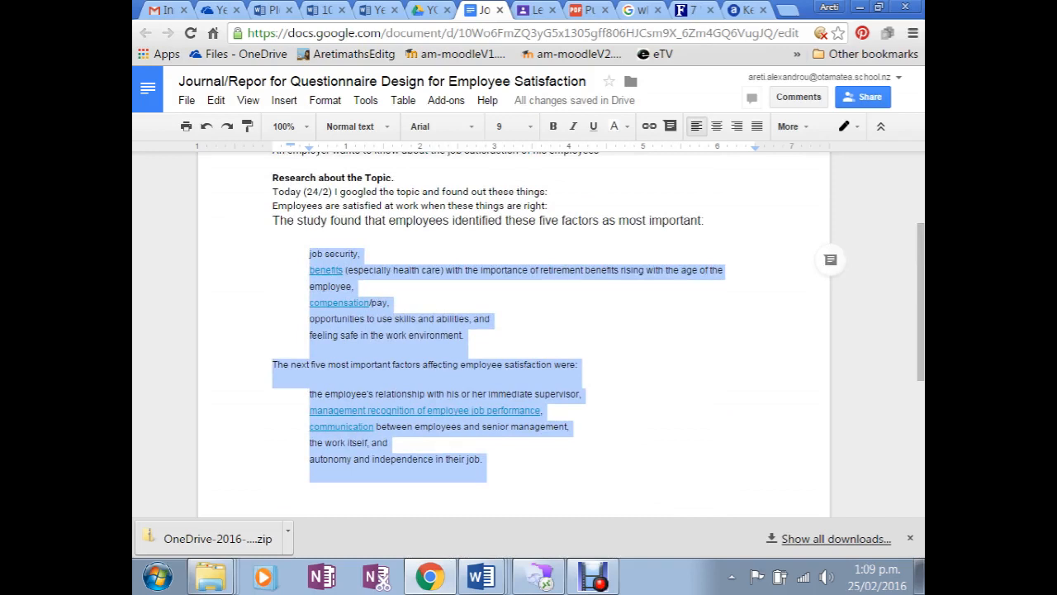
Separate the research sentence from the "Employees are satisfied" lead-in with an empty line, keeping the study sentence directly under the lead-in
{"action": "left_click", "coordinate": [274, 221]}
{"action": "key", "text": "Return"}
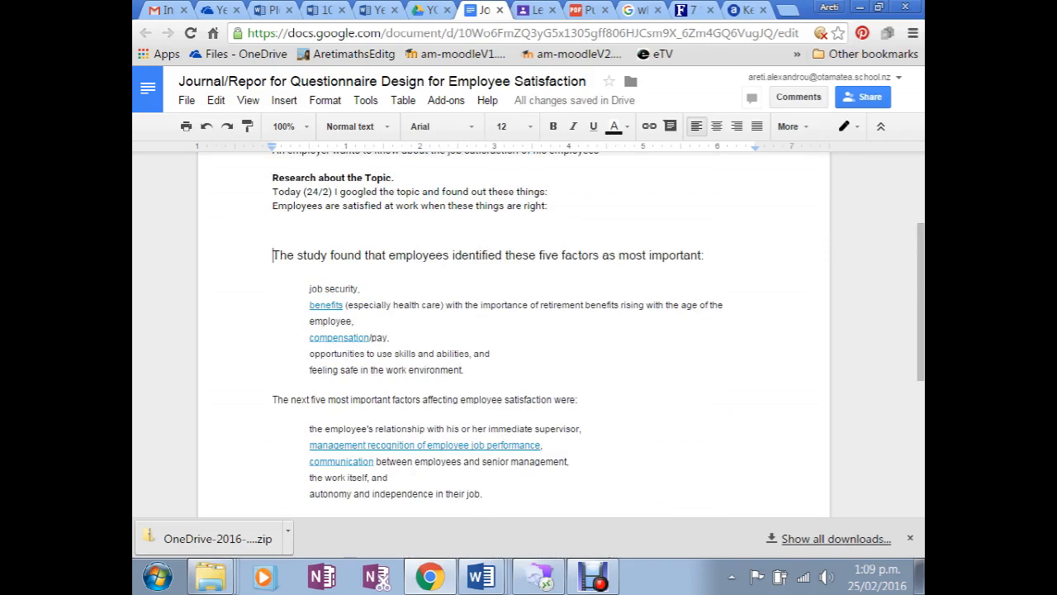
{"action": "left_click", "coordinate": [549, 192]}
{"action": "key", "text": "Return"}
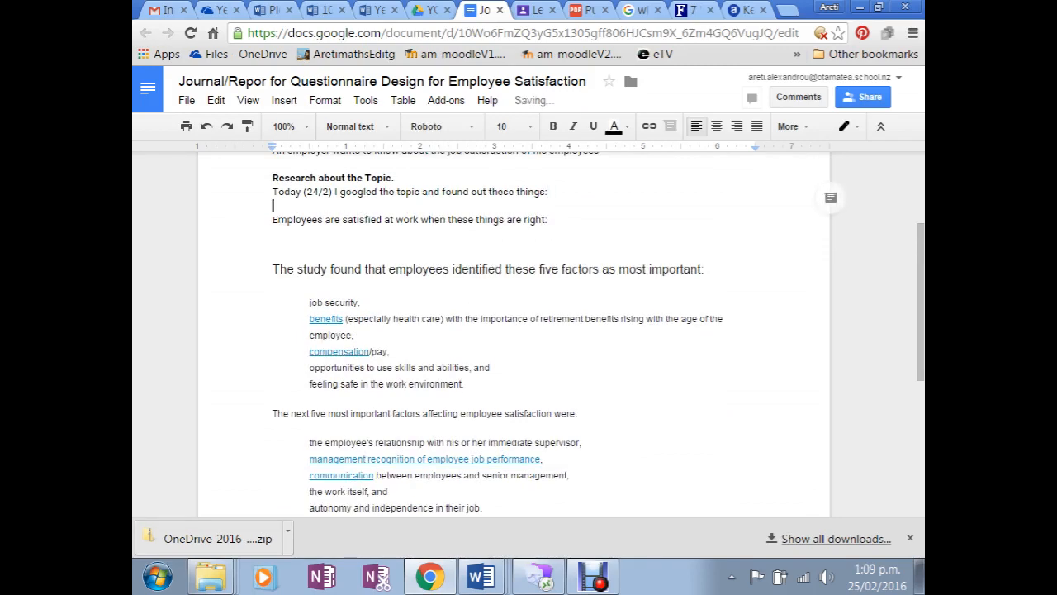
{"action": "left_click_drag", "start_coordinate": [274, 242], "coordinate": [275, 266]}
{"action": "key", "text": "BackSpace"}
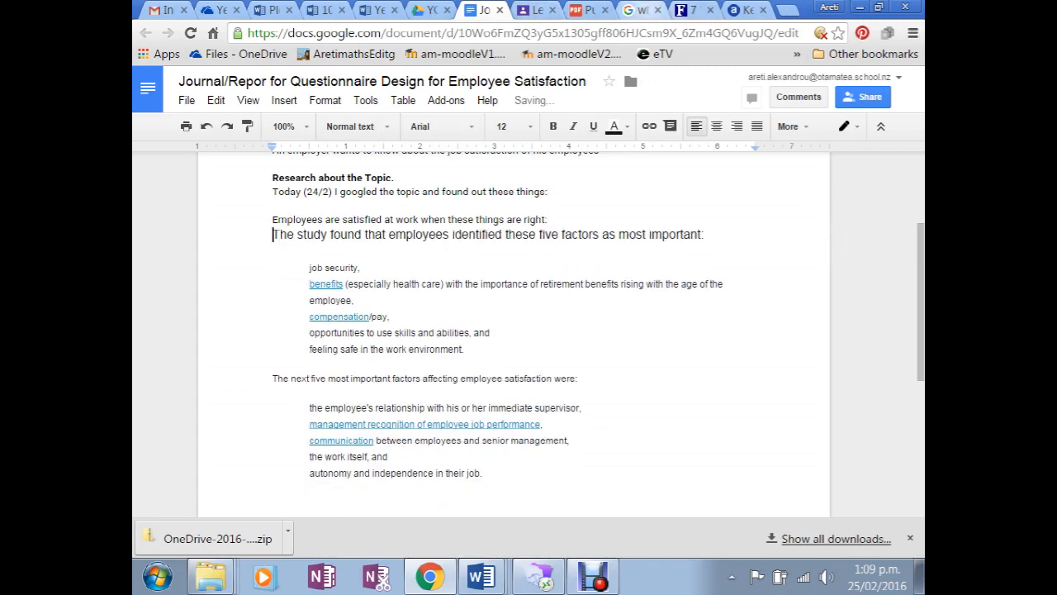
Copy the web address of the employee satisfaction article and return to the journal document
{"action": "left_click", "coordinate": [640, 10]}
{"action": "left_click", "coordinate": [692, 10]}
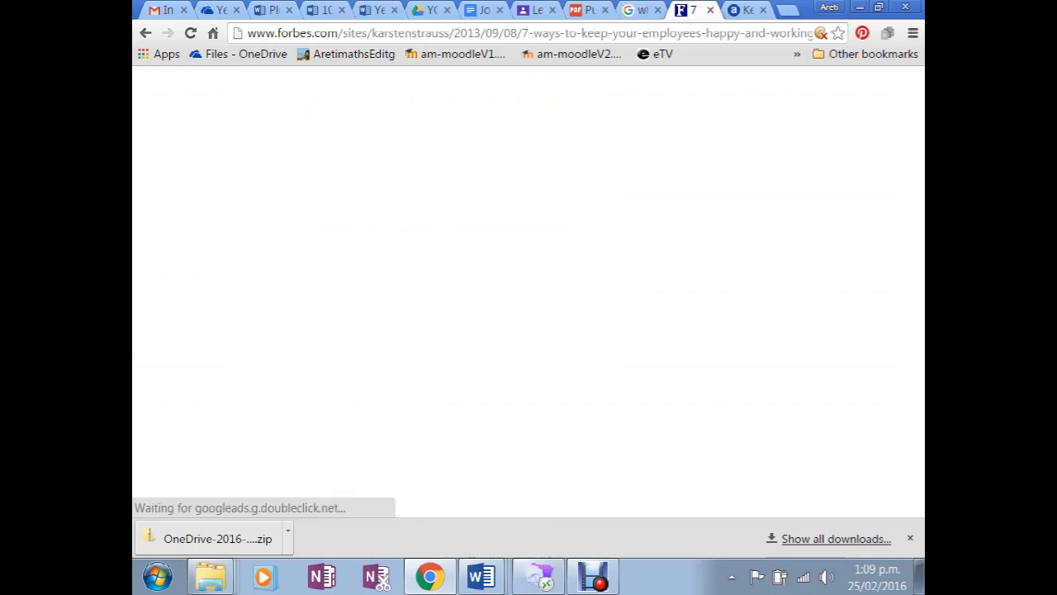
{"action": "left_click", "coordinate": [743, 10]}
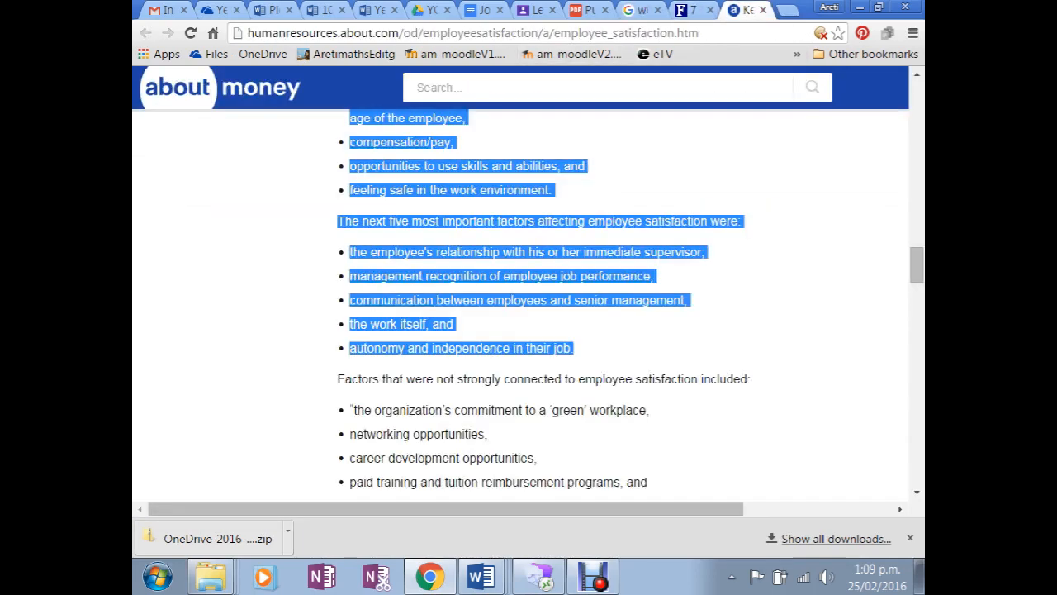
{"action": "left_click", "coordinate": [570, 33]}
{"action": "key", "text": "ctrl+c"}
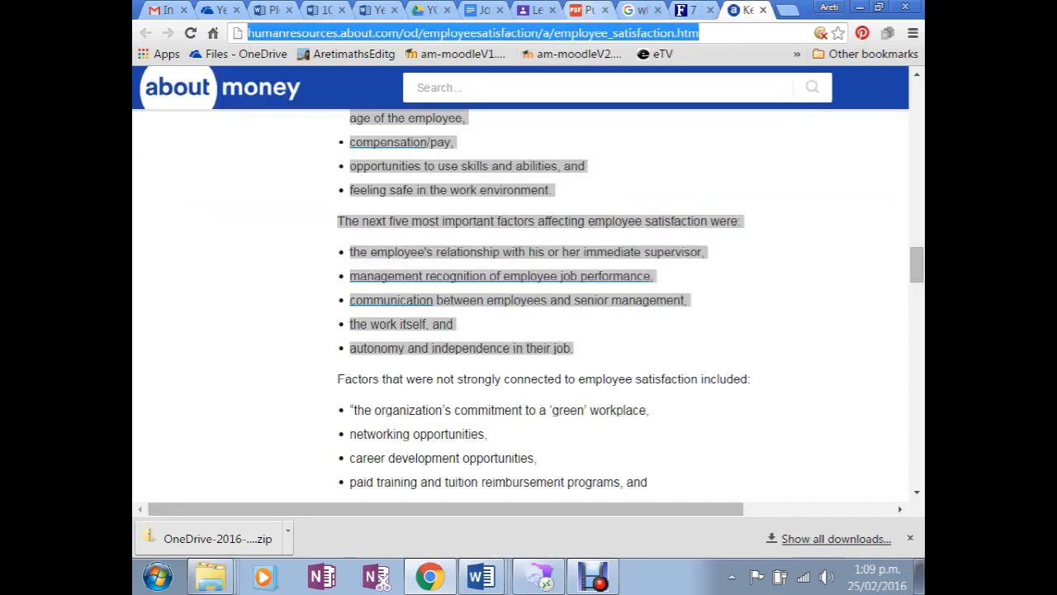
{"action": "left_click", "coordinate": [485, 10]}
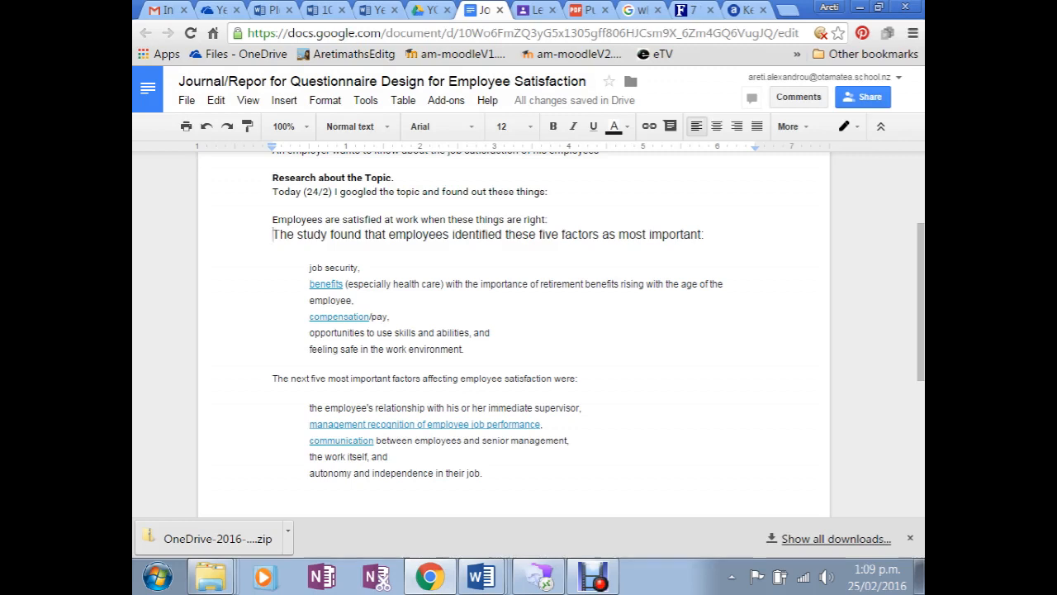
{"action": "left_click", "coordinate": [548, 192]}
{"action": "key", "text": "Delete"}
{"action": "key", "text": "BackSpace"}
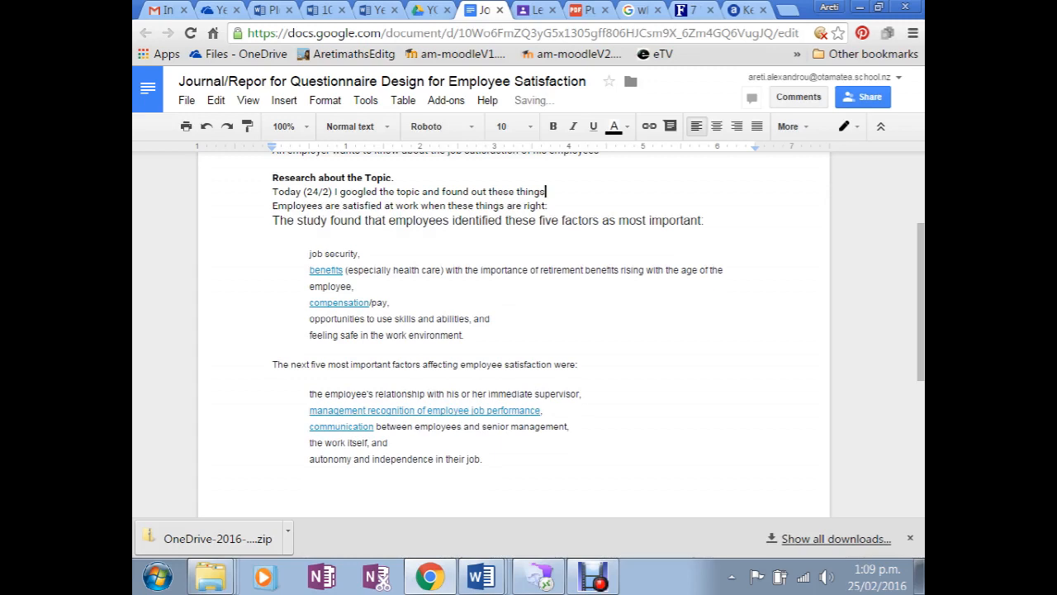
{"action": "type", "text": "from"}
{"action": "key", "text": "BackSpace"}
{"action": "key", "text": "BackSpace"}
{"action": "key", "text": "BackSpace"}
{"action": "key", "text": "BackSpace"}
{"action": "key", "text": "BackSpace"}
{"action": "type", "text": "(from"}
{"action": "key", "text": "ctrl+v"}
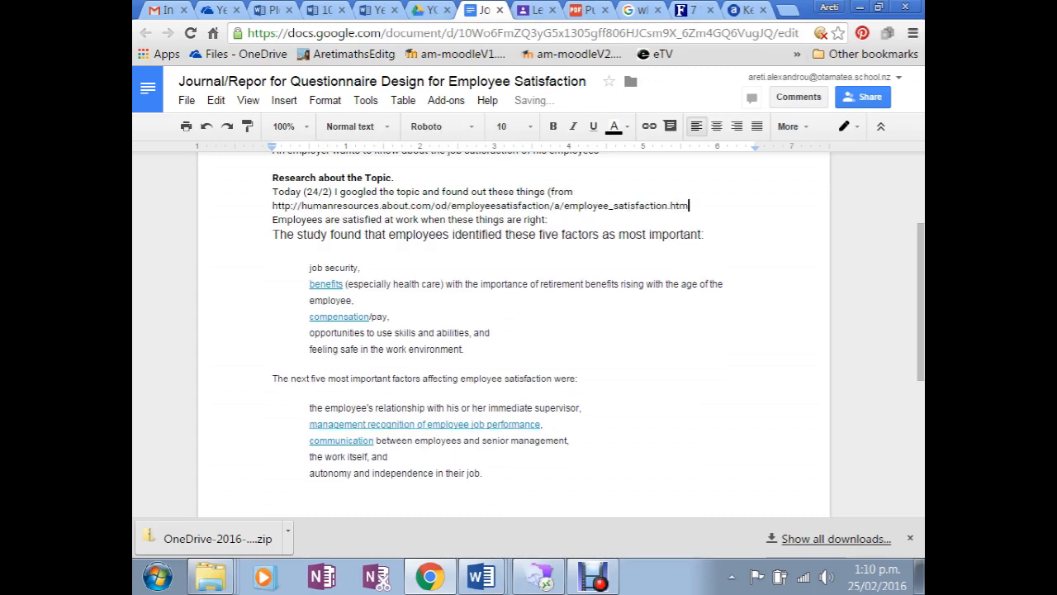
{"action": "type", "text": ")"}
{"action": "key", "text": "Return"}
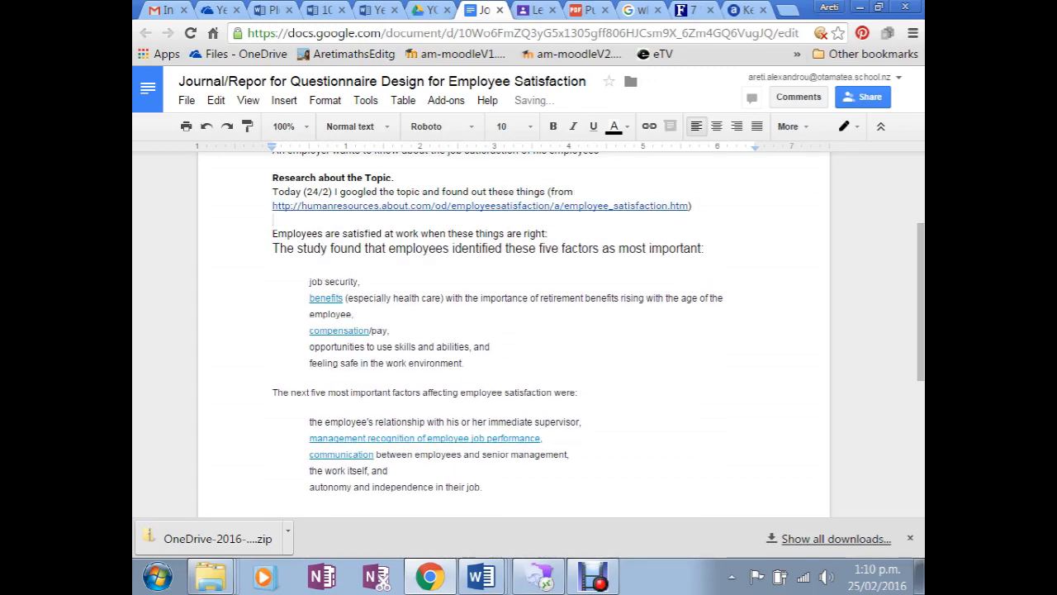
Add the line "Purpose Statement Development" between the pasted factor lists and "Research Objectives"
{"action": "scroll", "coordinate": [512, 330], "scroll_direction": "down", "scroll_amount": 3}
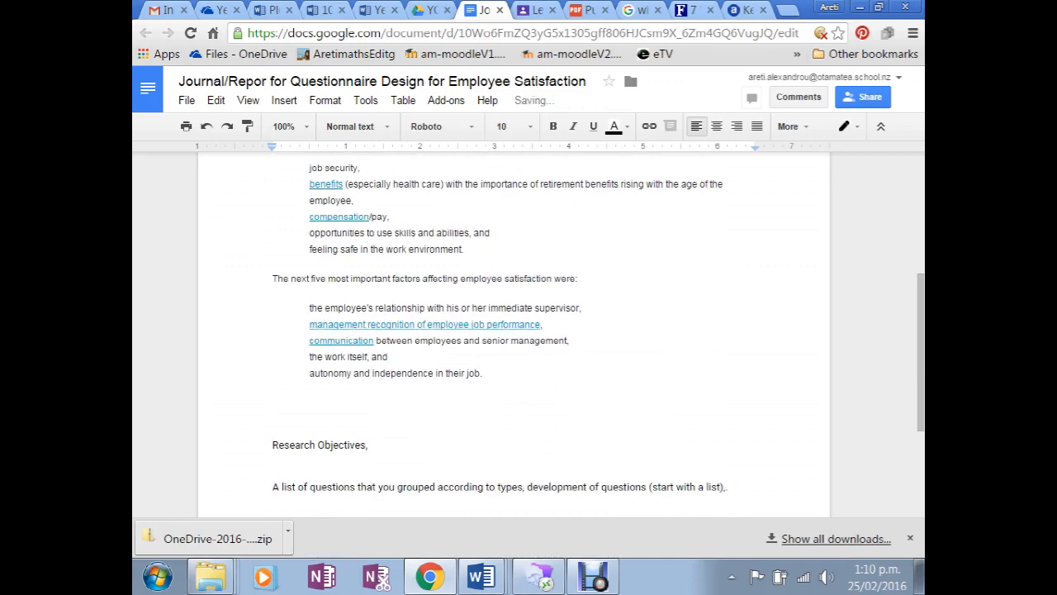
{"action": "scroll", "coordinate": [512, 330], "scroll_direction": "up", "scroll_amount": 2}
{"action": "left_click", "coordinate": [342, 284]}
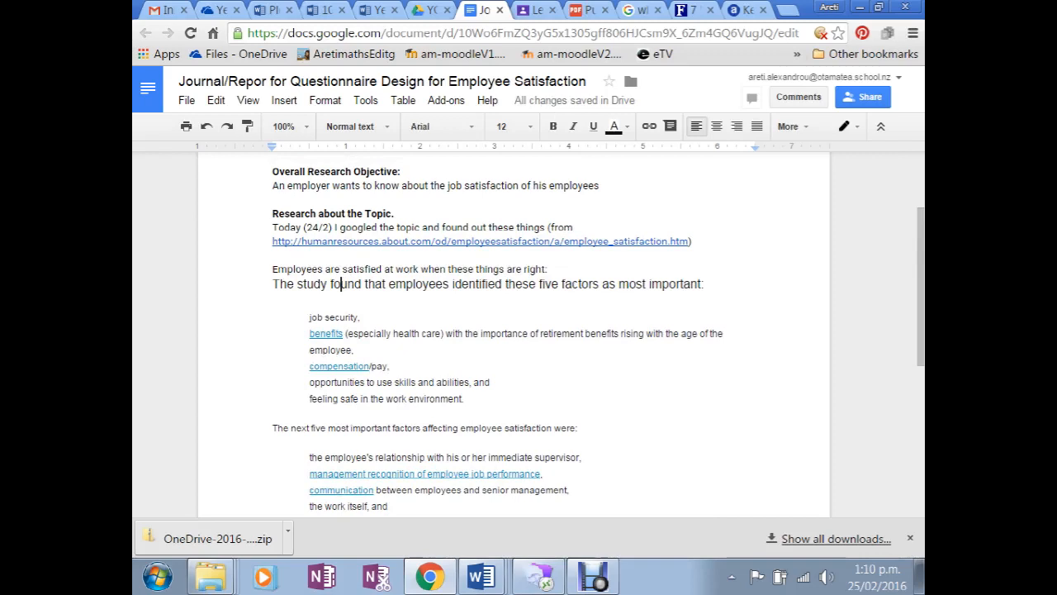
{"action": "scroll", "coordinate": [512, 330], "scroll_direction": "up", "scroll_amount": 1}
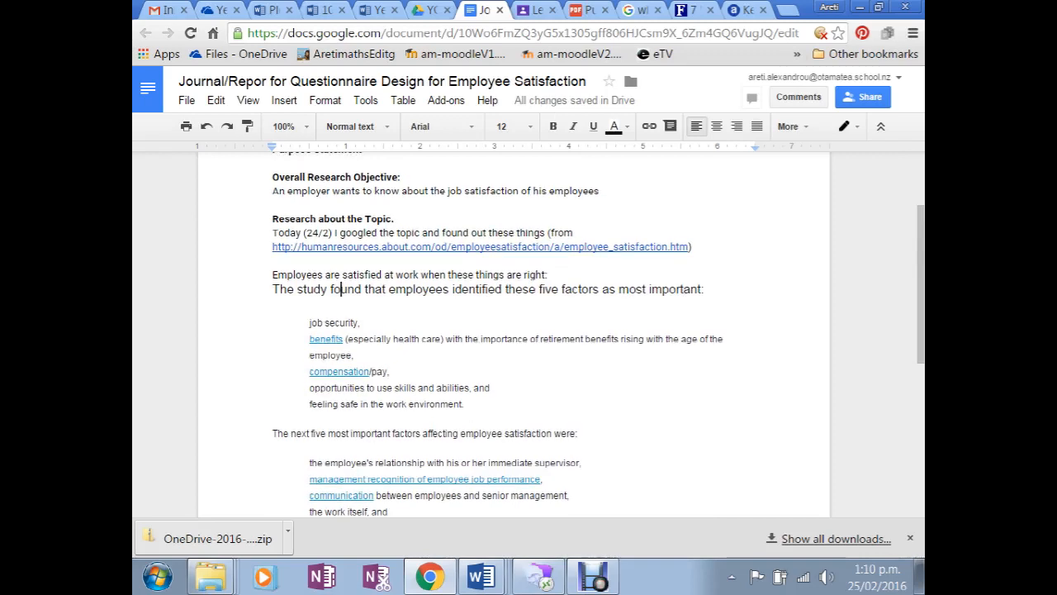
{"action": "scroll", "coordinate": [512, 330], "scroll_direction": "down", "scroll_amount": 3}
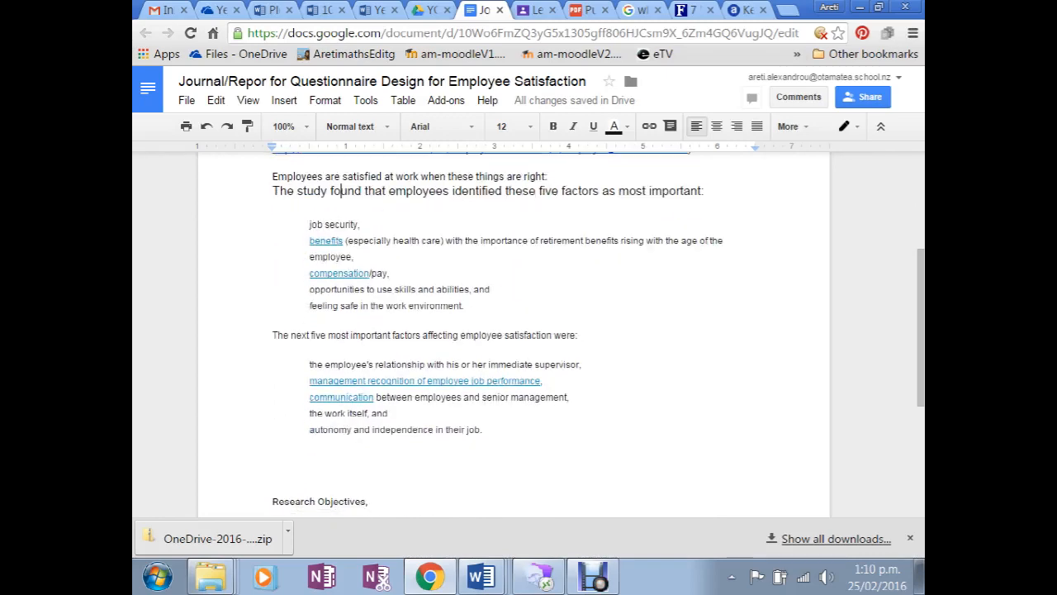
{"action": "scroll", "coordinate": [512, 330], "scroll_direction": "up", "scroll_amount": 1}
{"action": "left_click", "coordinate": [273, 472]}
{"action": "scroll", "coordinate": [512, 331], "scroll_direction": "up", "scroll_amount": 3}
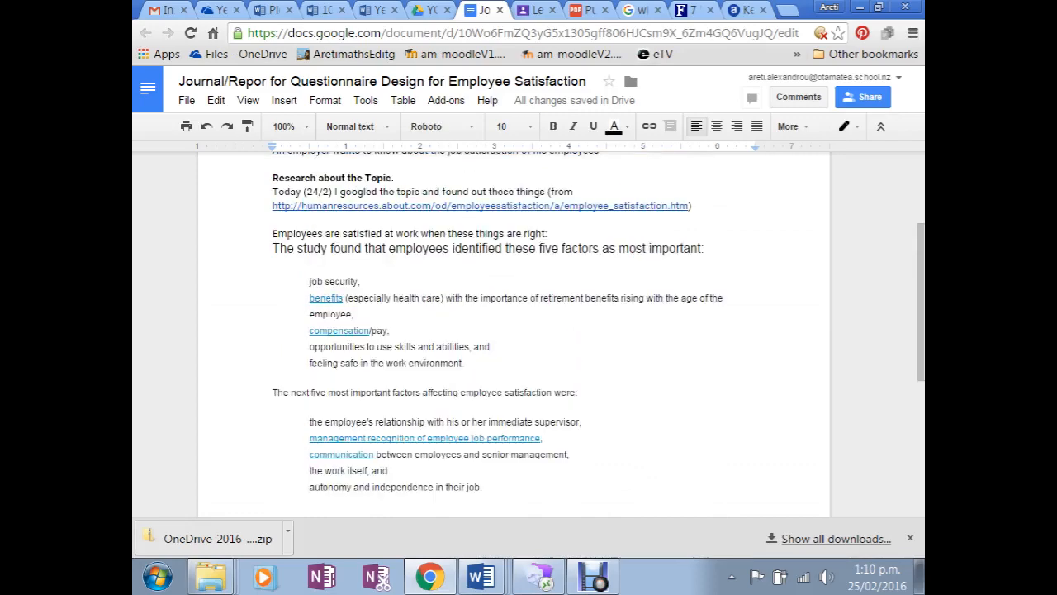
{"action": "scroll", "coordinate": [512, 330], "scroll_direction": "down", "scroll_amount": 1}
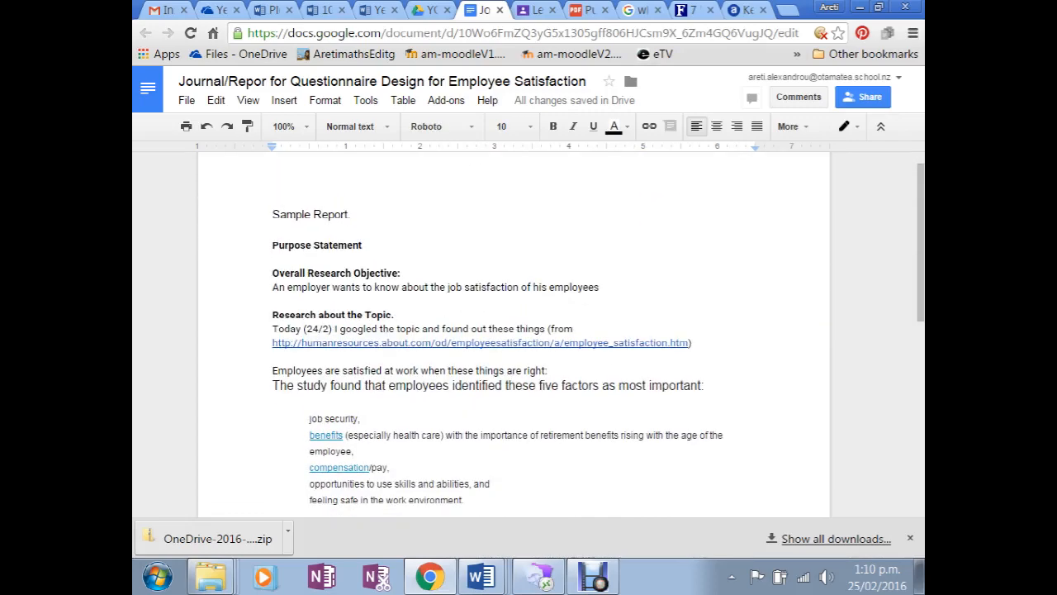
{"action": "scroll", "coordinate": [512, 330], "scroll_direction": "down", "scroll_amount": 3}
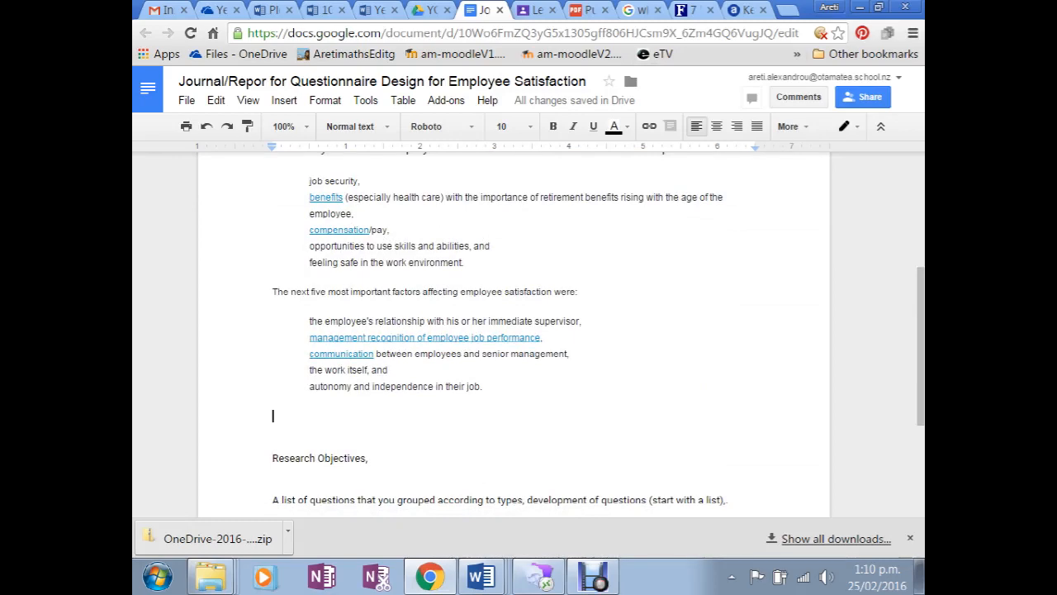
{"action": "type", "text": "P"}
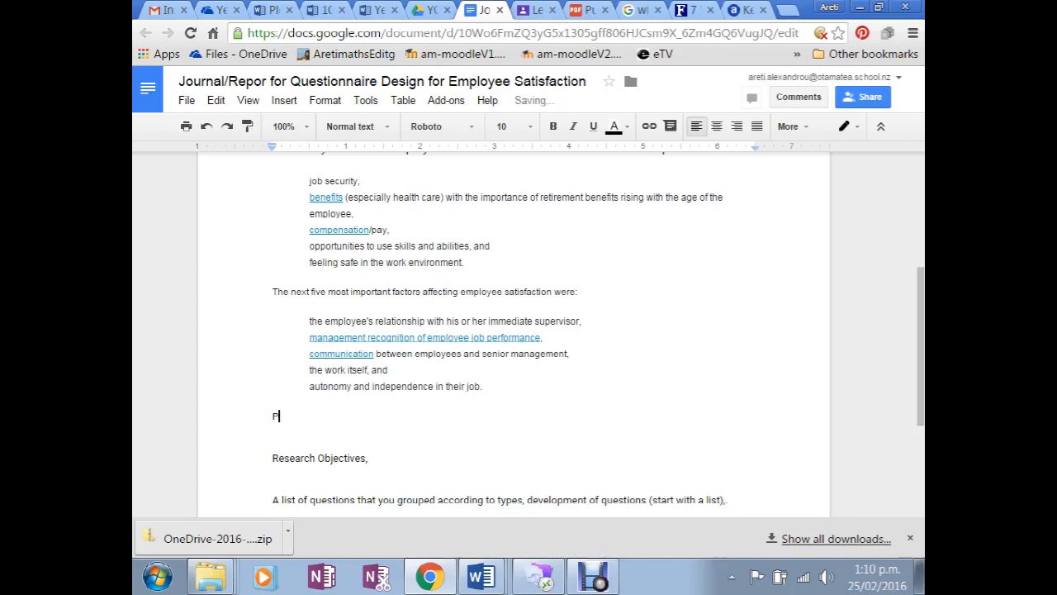
{"action": "type", "text": "urpose Statement Development"}
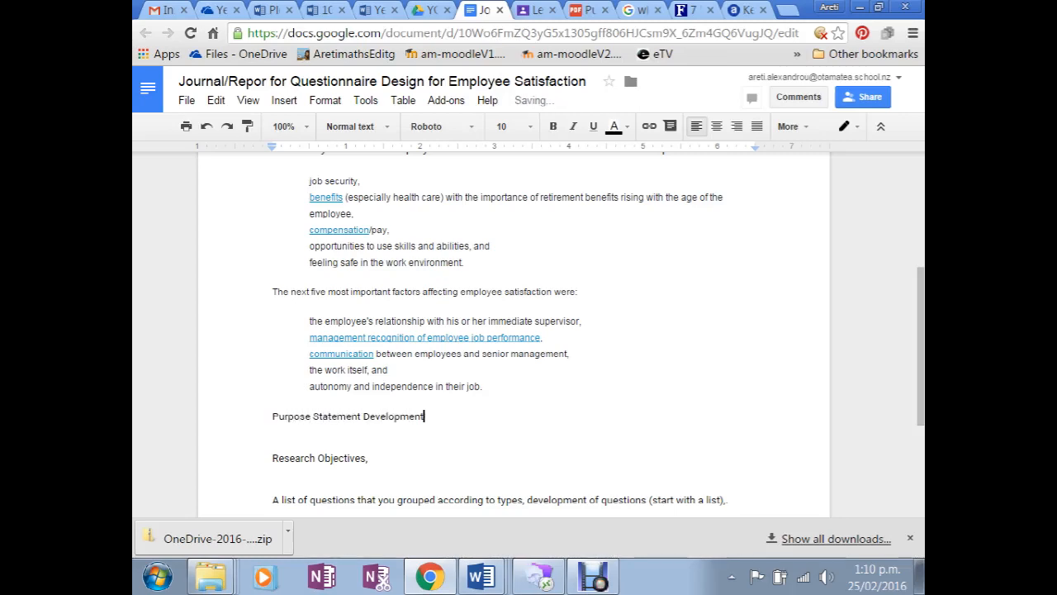
End the "Purpose Statement Development" heading with a colon and add the lines "The sponsor is: the employer" and "The researcher is: me" beneath it
{"action": "type", "text": ":"}
{"action": "key", "text": "Return"}
{"action": "type", "text": "spo"}
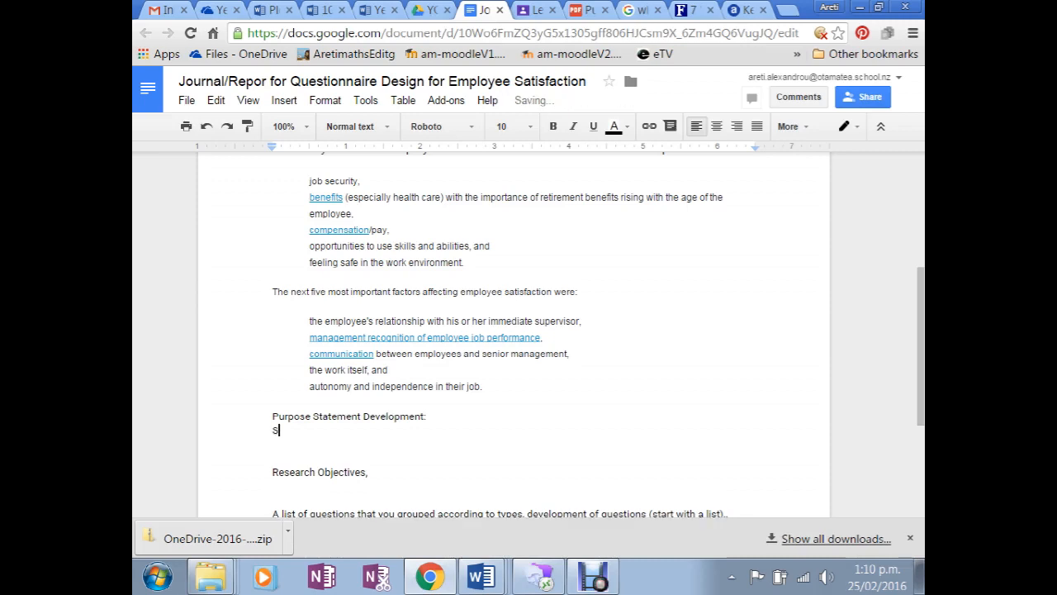
{"action": "key", "text": "BackSpace"}
{"action": "key", "text": "BackSpace"}
{"action": "key", "text": "BackSpace"}
{"action": "type", "text": "The sponsor is: the employer"}
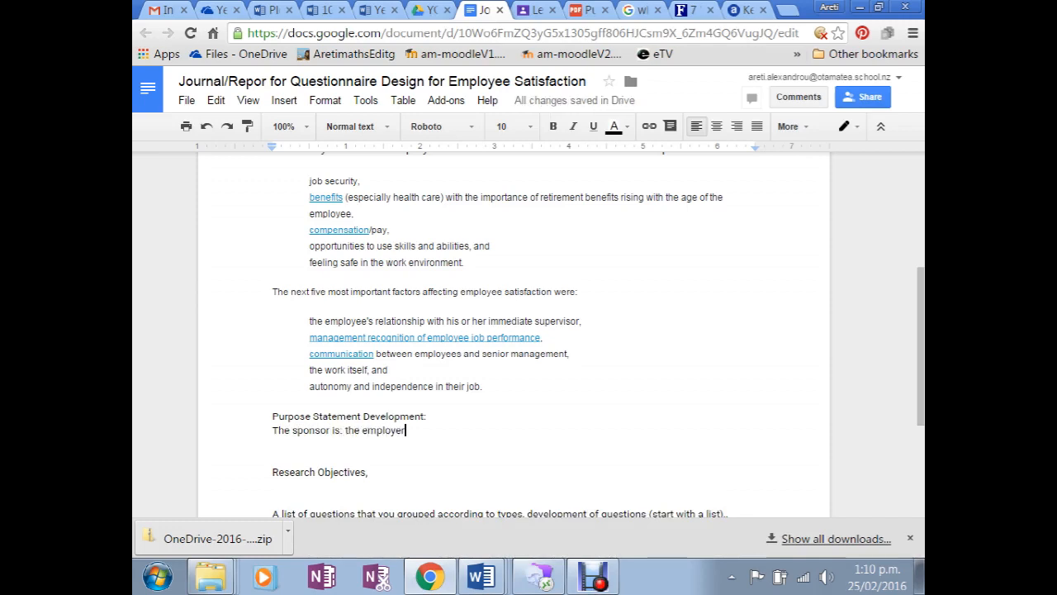
{"action": "key", "text": "Return"}
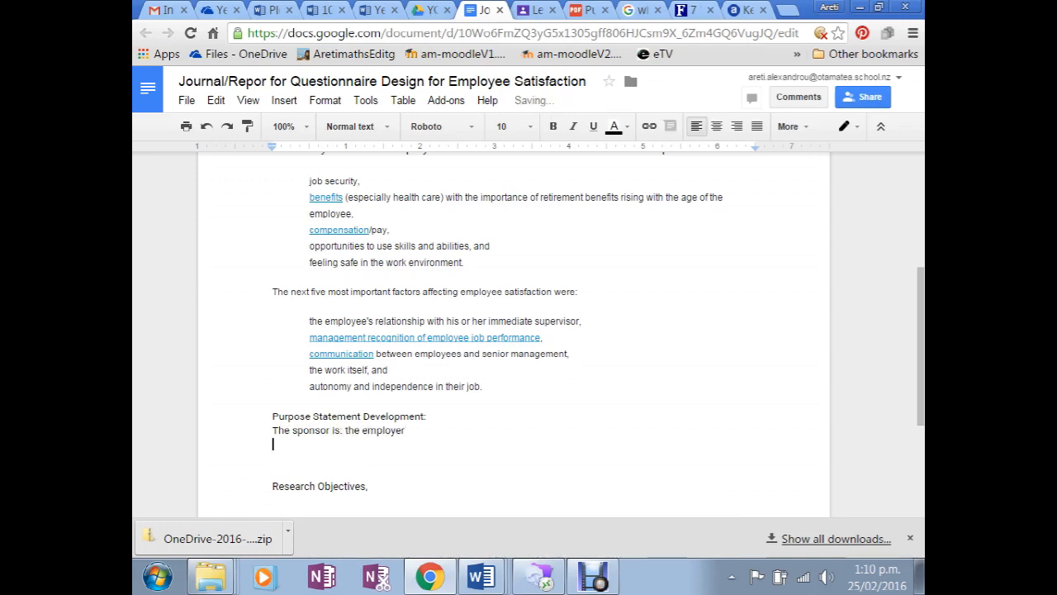
{"action": "type", "text": "The researcher is:"}
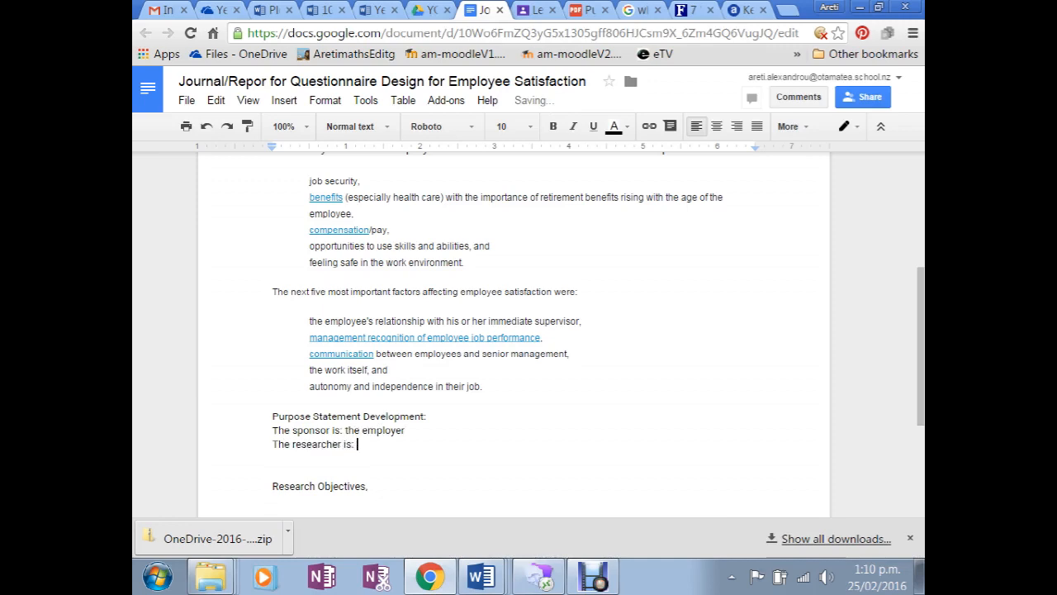
{"action": "type", "text": " me"}
{"action": "key", "text": "Return"}
Add the line "The target audience are employees of the certain/said employer." under the researcher line, followed by an empty line
{"action": "type", "text": "The t"}
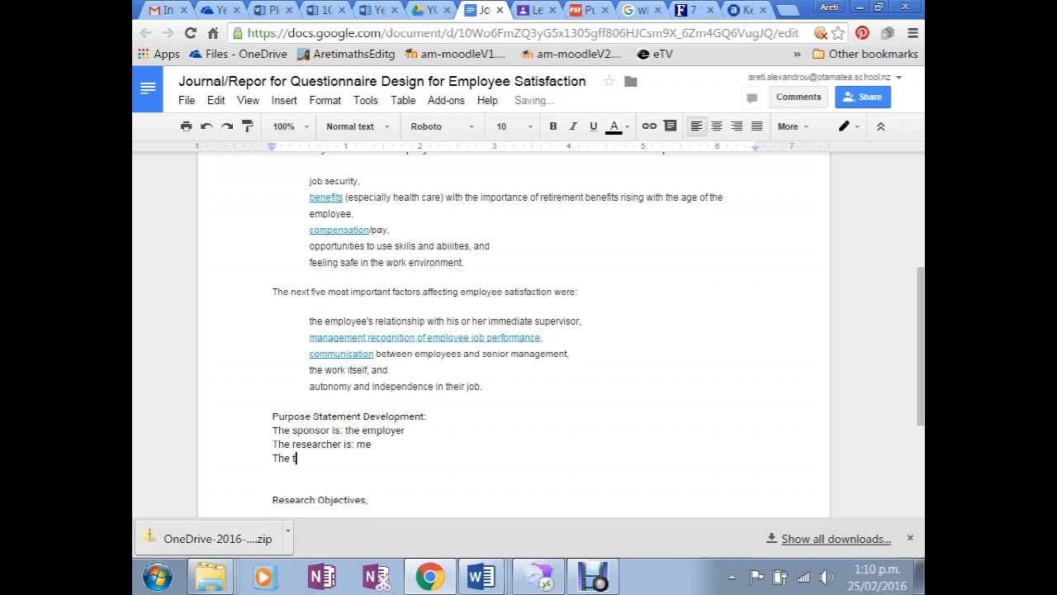
{"action": "type", "text": "arget audience i"}
{"action": "key", "text": "BackSpace"}
{"action": "type", "text": "are"}
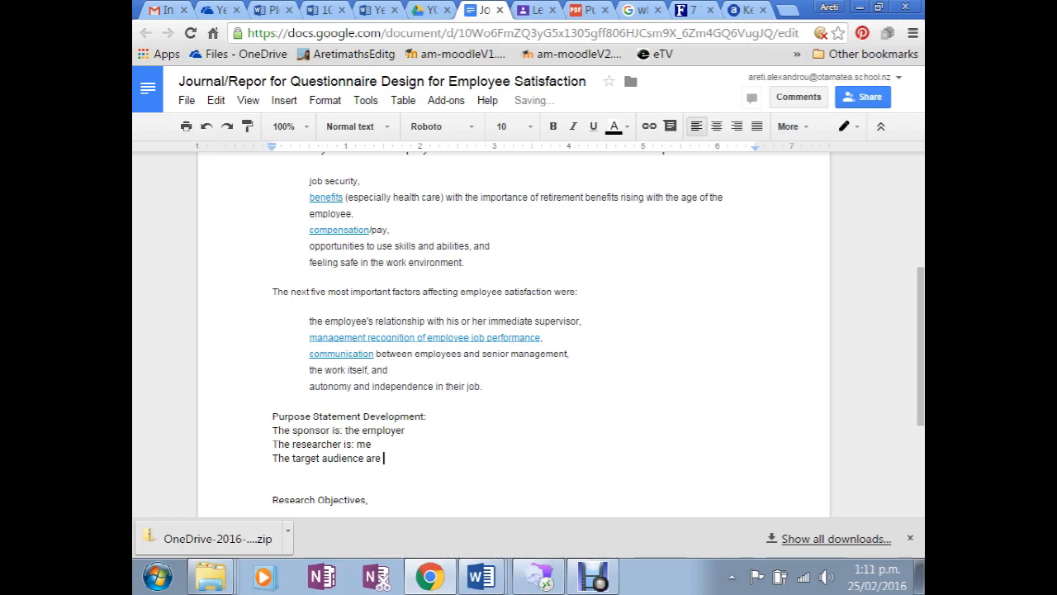
{"action": "type", "text": " employ"}
{"action": "type", "text": "ees of"}
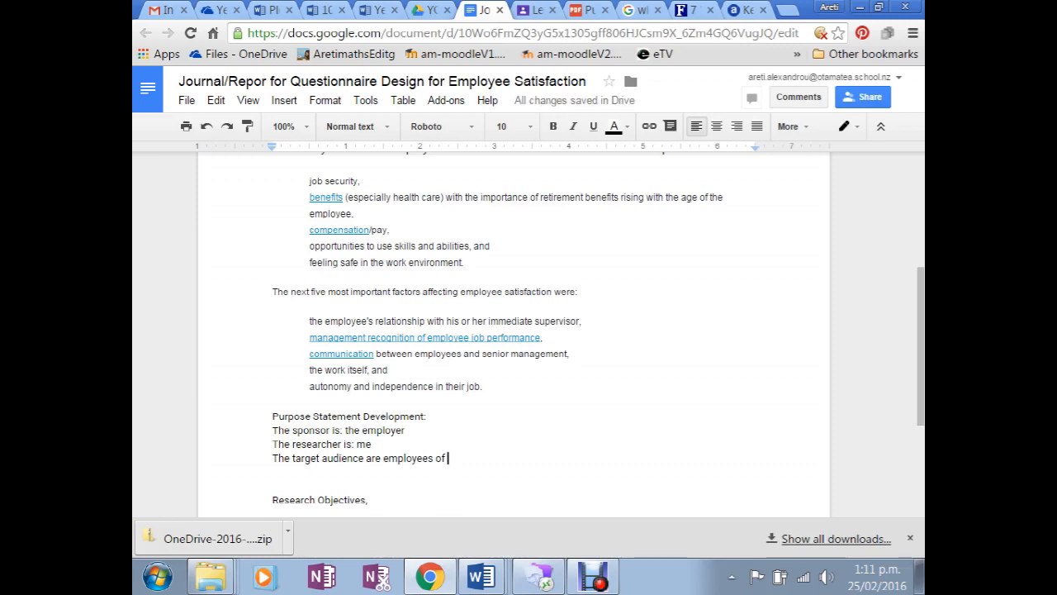
{"action": "type", "text": "the"}
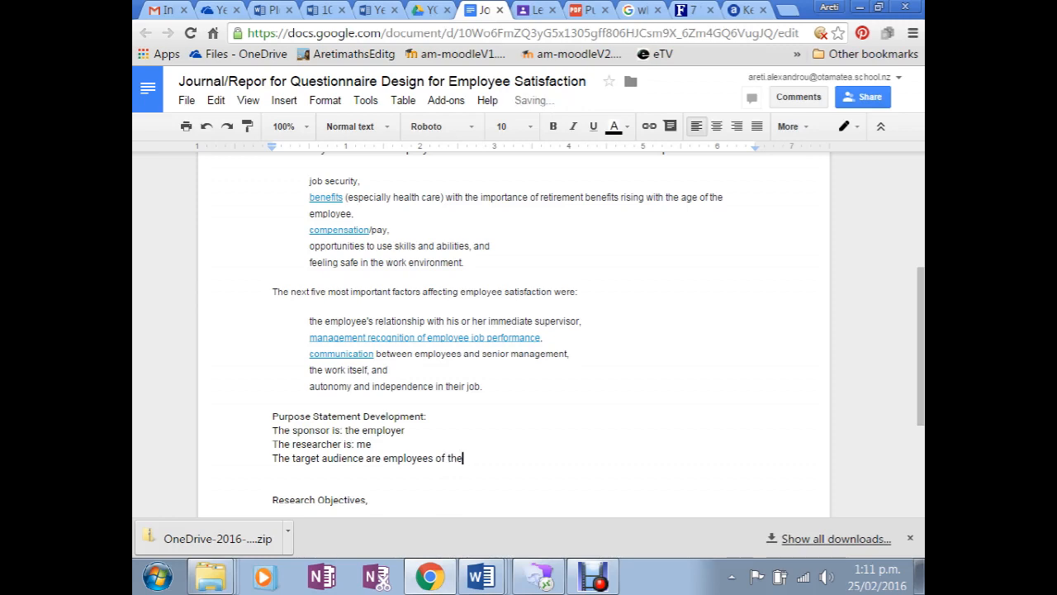
{"action": "type", "text": " certain/said employ"}
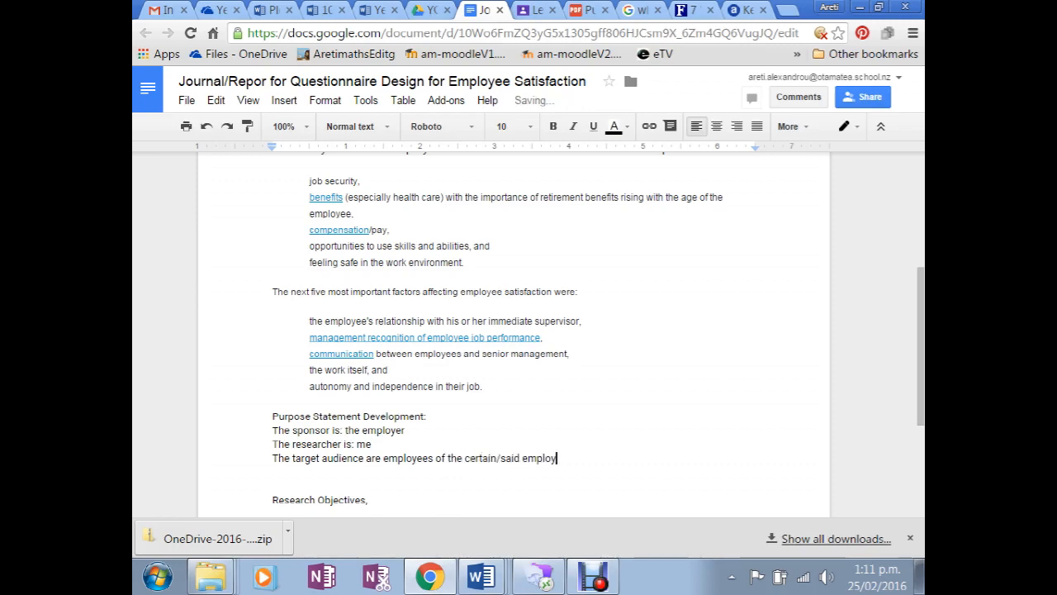
{"action": "type", "text": "er."}
{"action": "key", "text": "Return"}
{"action": "key", "text": "Return"}
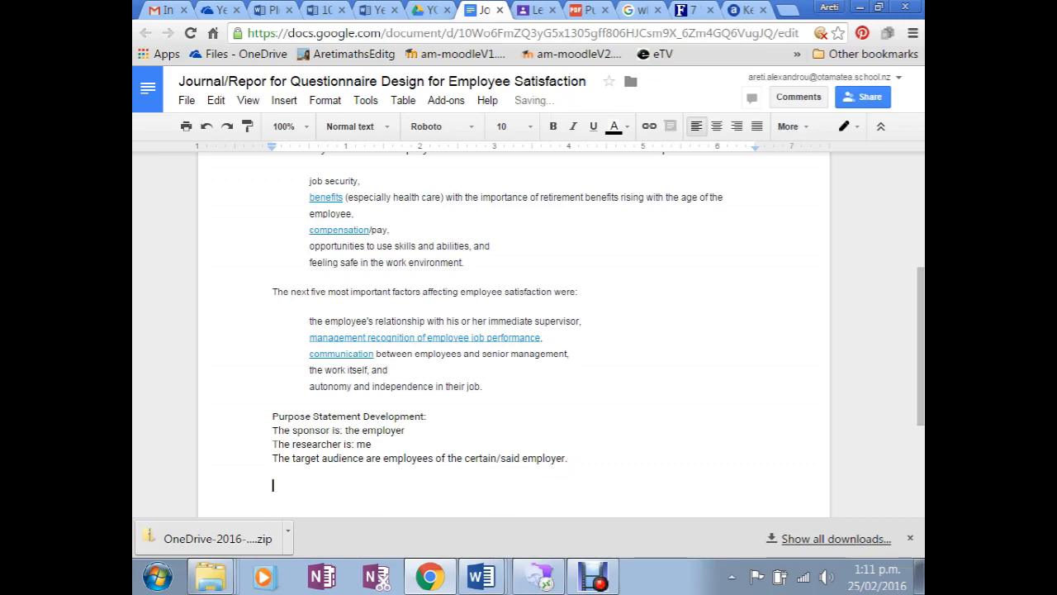
Write the question "How would the emplioyer or sponsor use this information?" below the target audience line, followed by an empty line
{"action": "type", "text": "How would the e"}
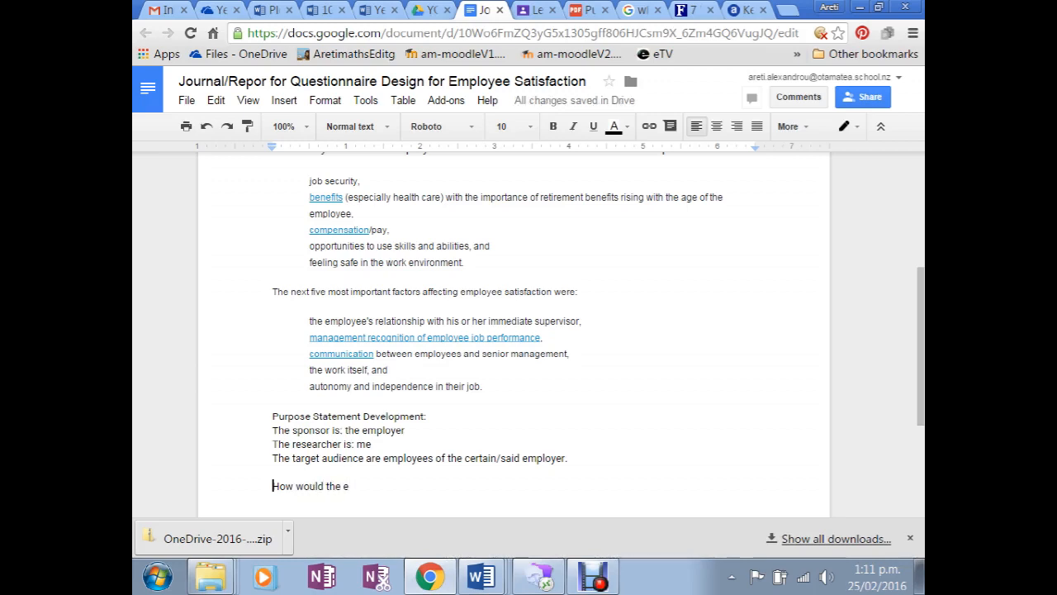
{"action": "left_click", "coordinate": [350, 486]}
{"action": "type", "text": "mplio"}
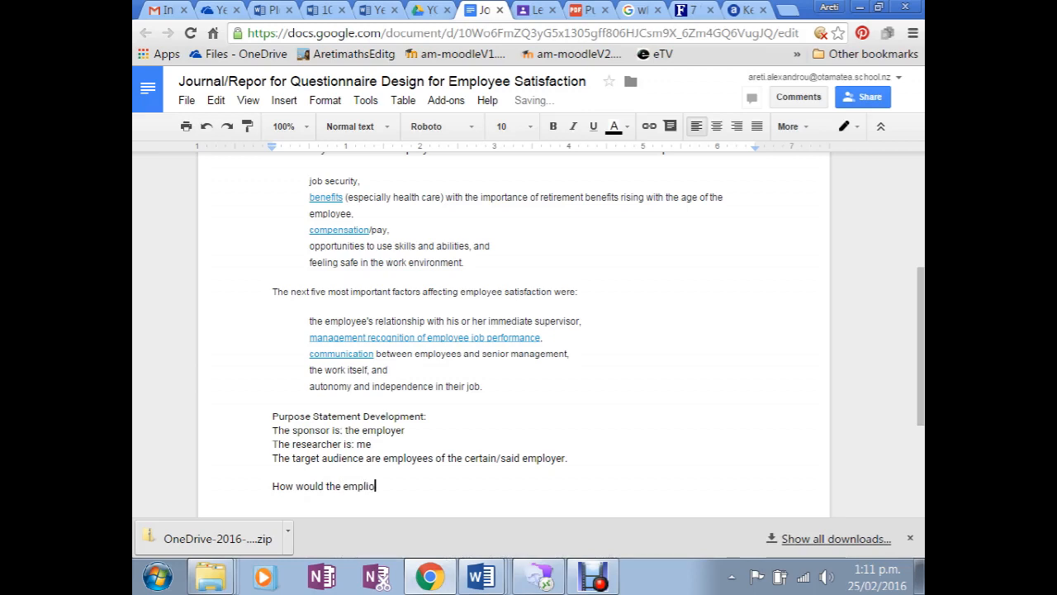
{"action": "type", "text": "yer or sponsor use this information?"}
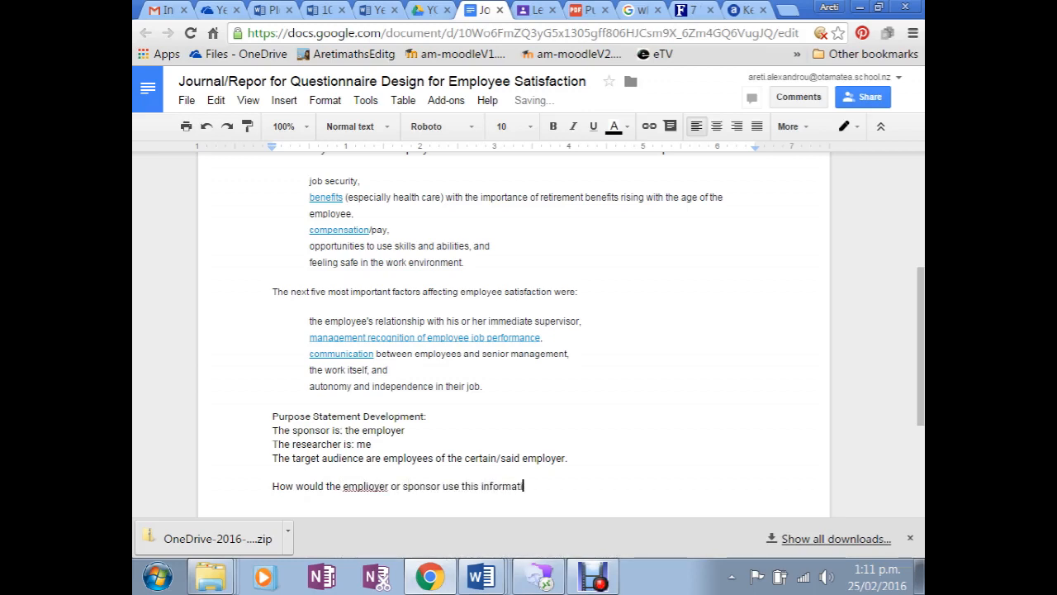
{"action": "key", "text": "Return"}
{"action": "key", "text": "Return"}
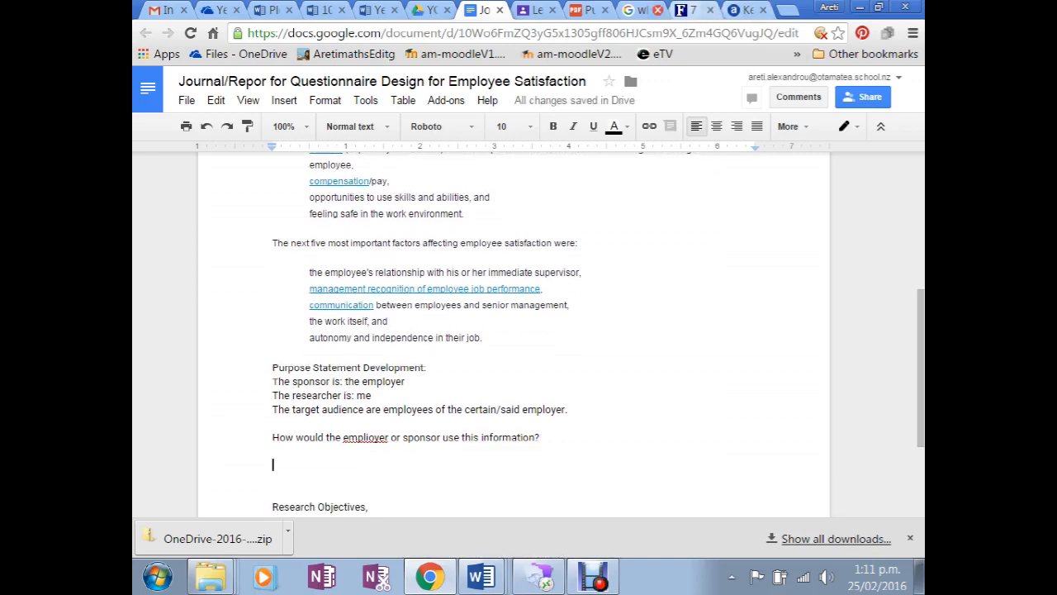
Copy the sponsor's needs list, from "offer more pay," to "bullying", from the purpose statement PDF and paste it below the question in the journal
{"action": "left_click", "coordinate": [586, 10]}
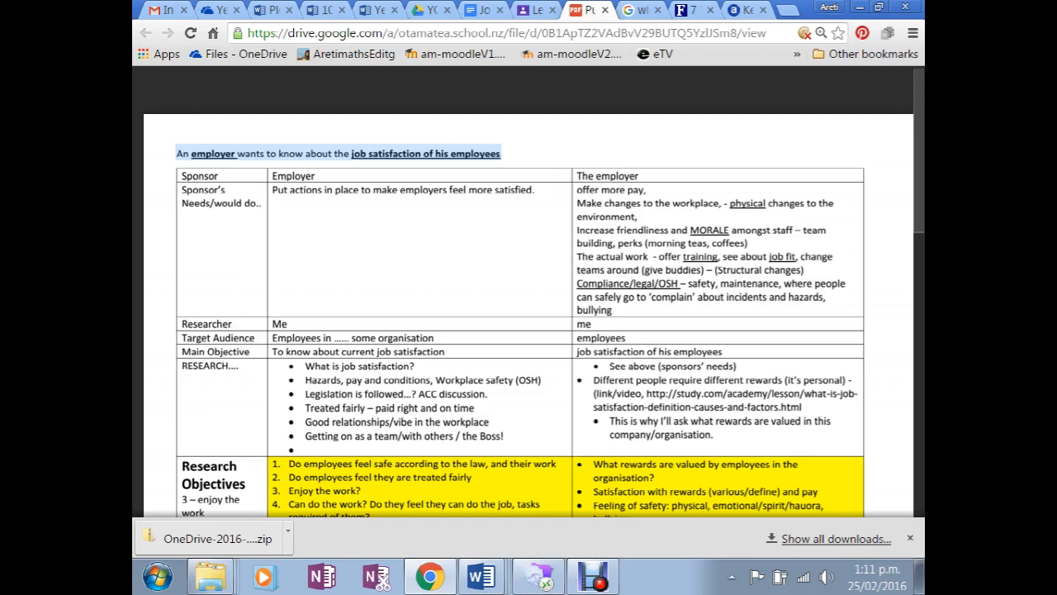
{"action": "left_click", "coordinate": [487, 184]}
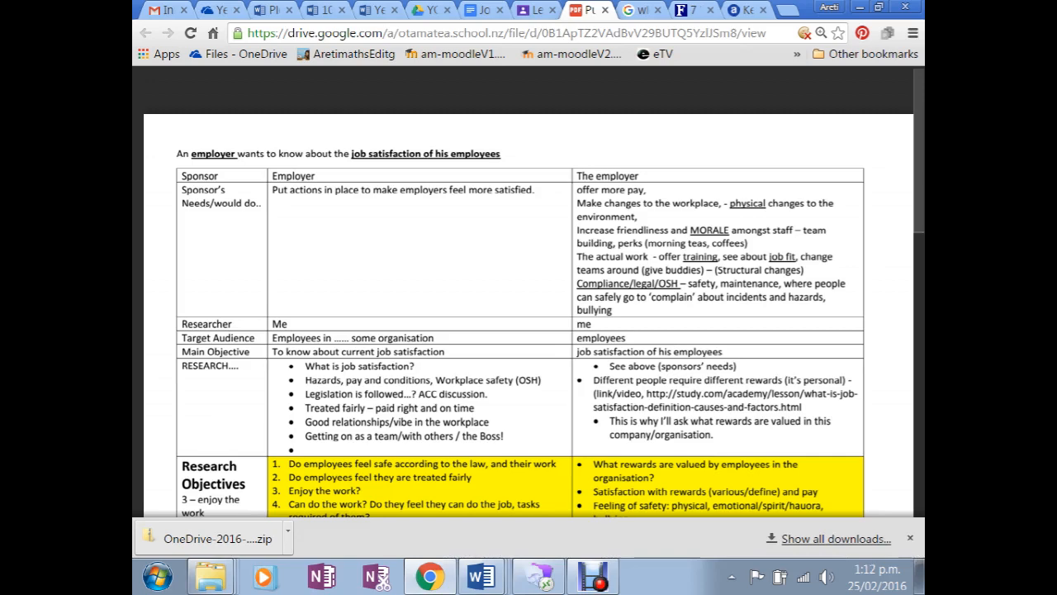
{"action": "scroll", "coordinate": [529, 314], "scroll_direction": "down", "scroll_amount": 3}
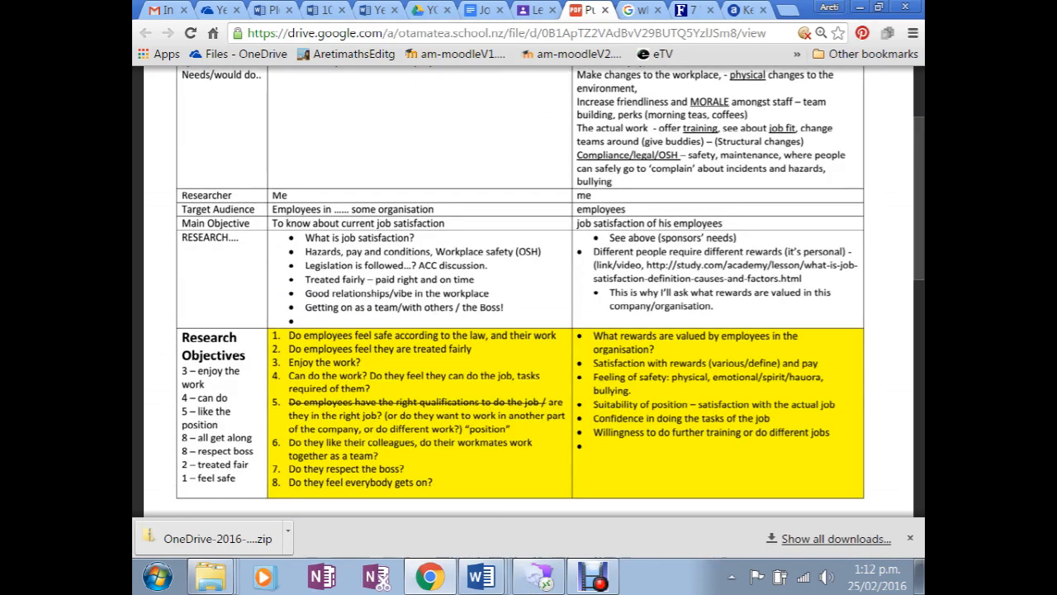
{"action": "scroll", "coordinate": [529, 314], "scroll_direction": "up", "scroll_amount": 2}
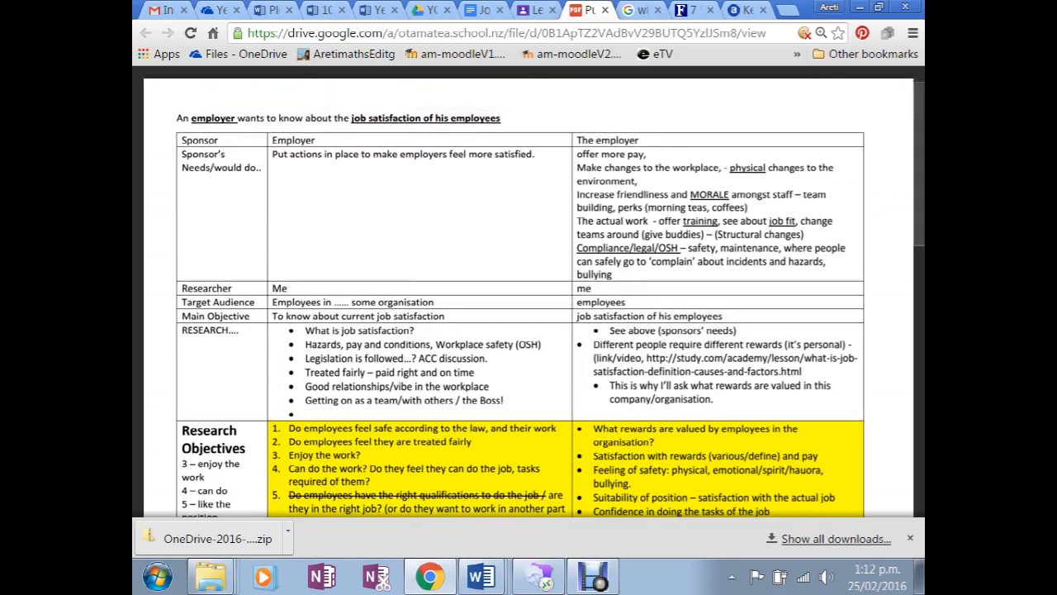
{"action": "left_click_drag", "start_coordinate": [576, 154], "coordinate": [637, 181]}
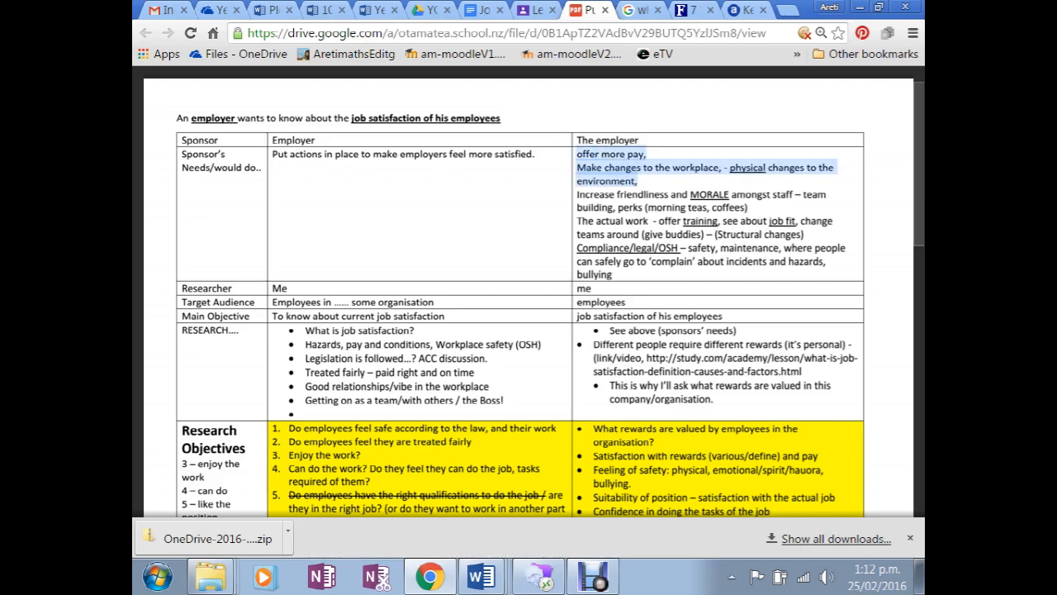
{"action": "left_click_drag", "start_coordinate": [638, 181], "coordinate": [613, 274]}
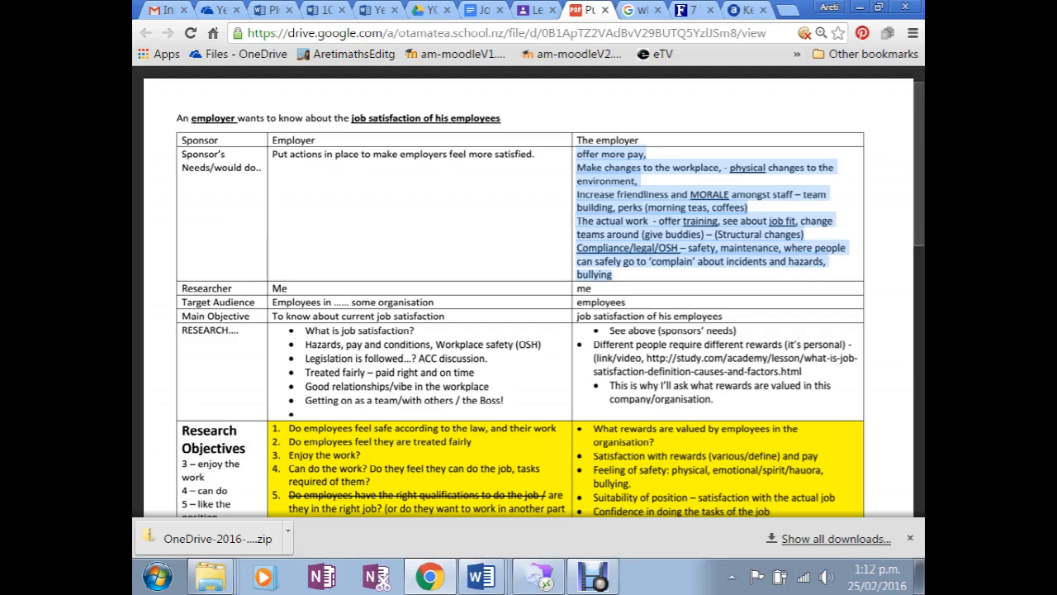
{"action": "left_click", "coordinate": [483, 10]}
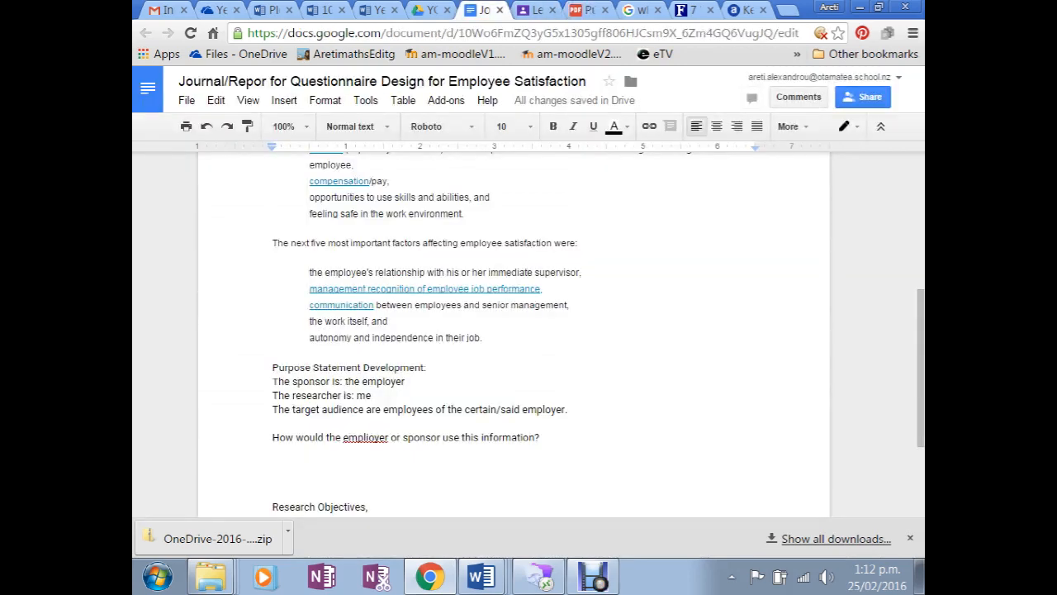
{"action": "key", "text": "ctrl+v"}
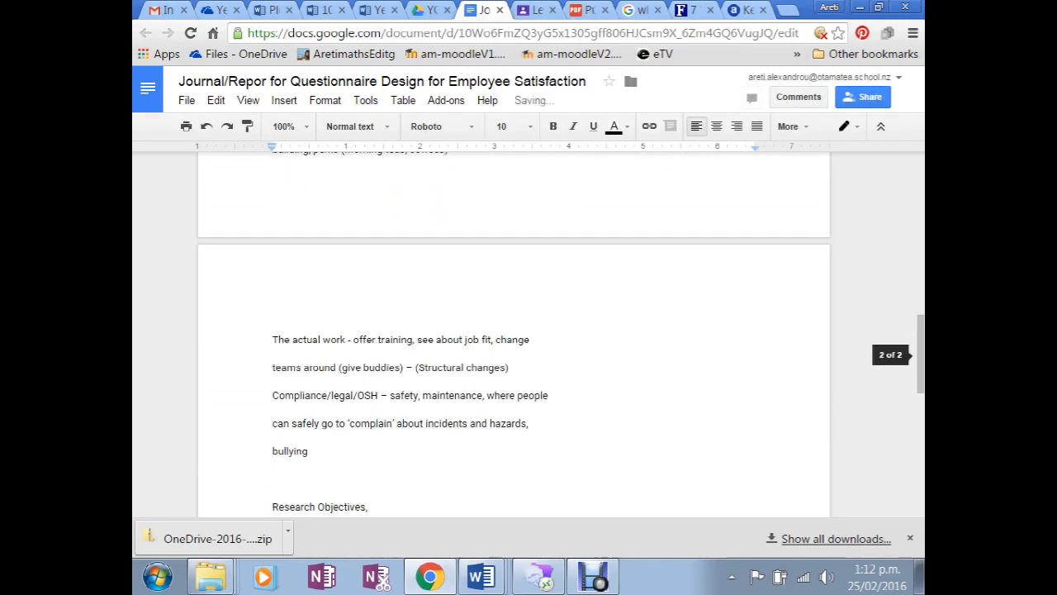
Remove the empty lines within the pasted text from "The actual work" down to "bullying"
{"action": "scroll", "coordinate": [512, 330], "scroll_direction": "up", "scroll_amount": 3}
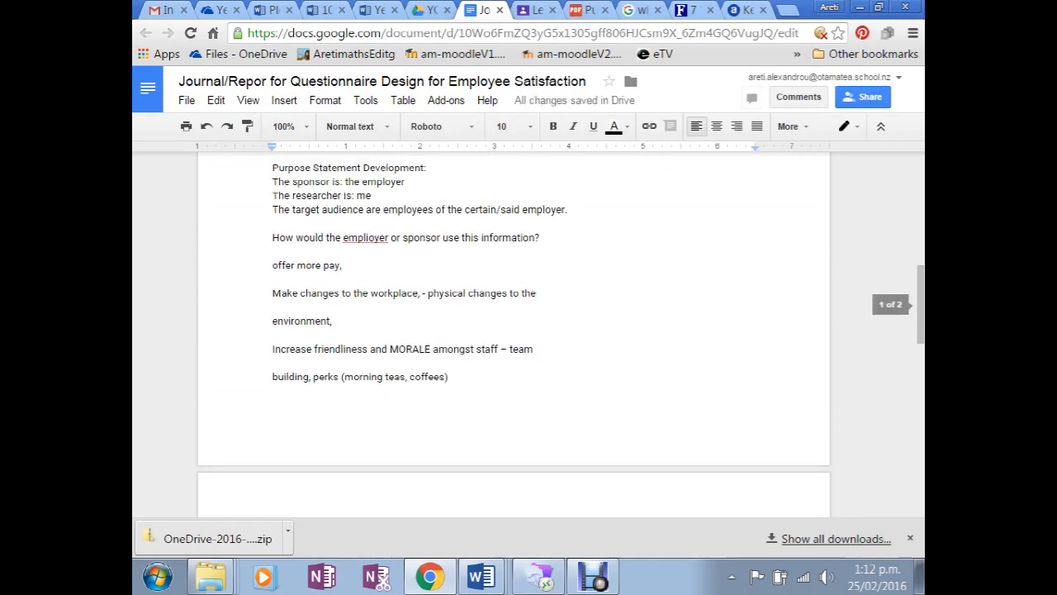
{"action": "left_click_drag", "start_coordinate": [272, 265], "coordinate": [529, 513]}
{"action": "left_click", "coordinate": [273, 422]}
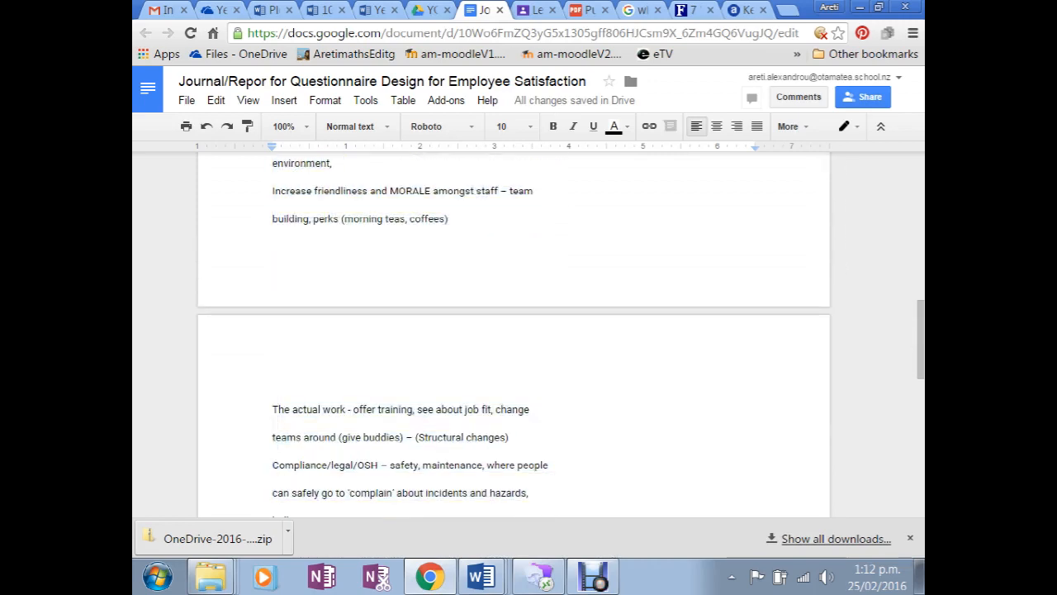
{"action": "key", "text": "BackSpace"}
{"action": "double_click", "coordinate": [274, 437]}
{"action": "key", "text": "BackSpace"}
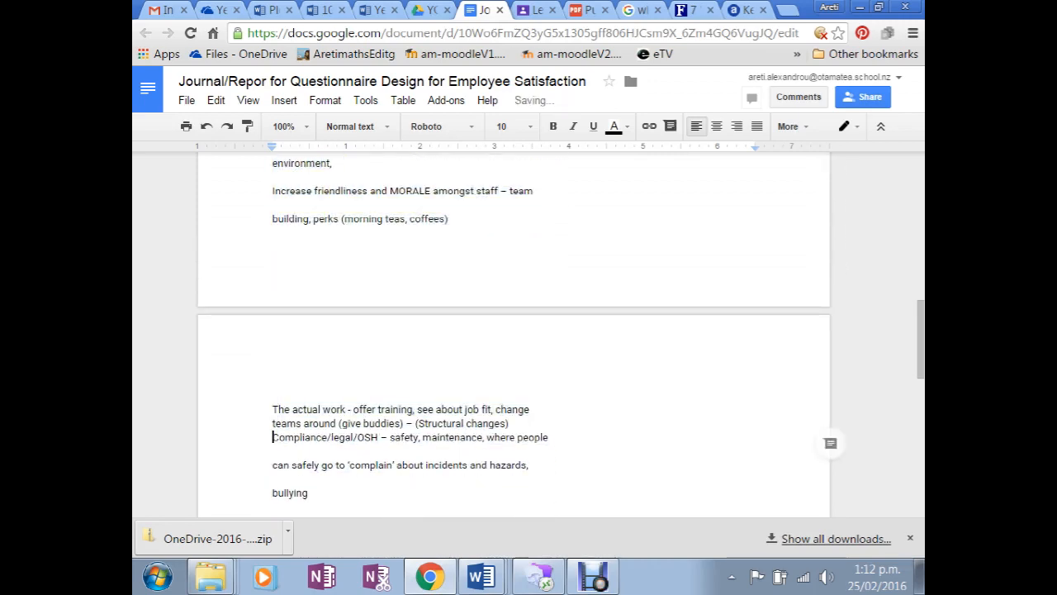
{"action": "double_click", "coordinate": [274, 451]}
{"action": "key", "text": "BackSpace"}
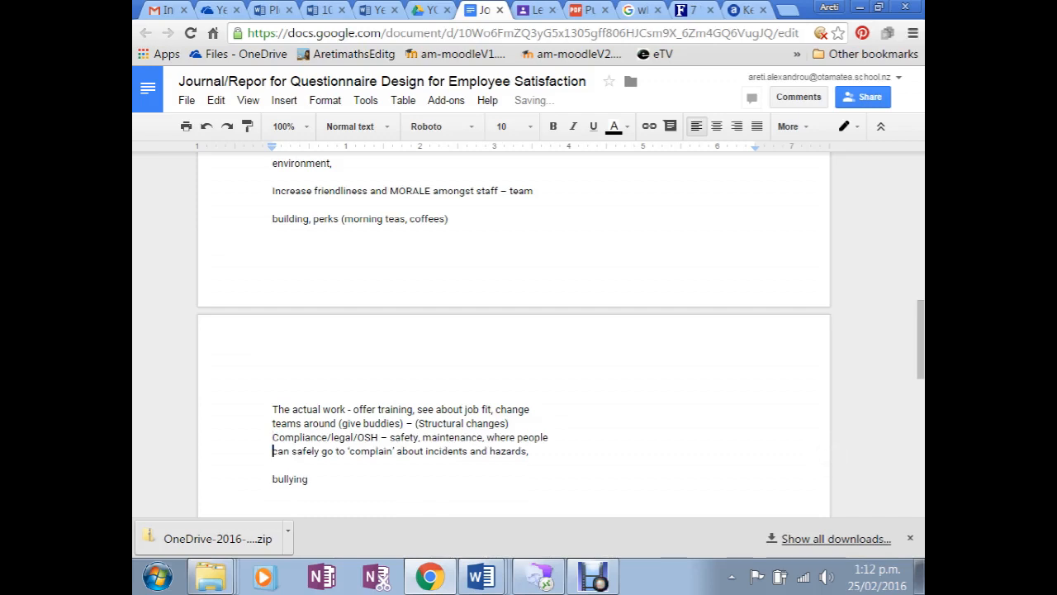
{"action": "left_click", "coordinate": [273, 465]}
{"action": "key", "text": "BackSpace"}
Remove the empty lines within the pasted text from "offer more pay," down to "The actual work"
{"action": "scroll", "coordinate": [514, 330], "scroll_direction": "up", "scroll_amount": 3}
{"action": "double_click", "coordinate": [274, 329]}
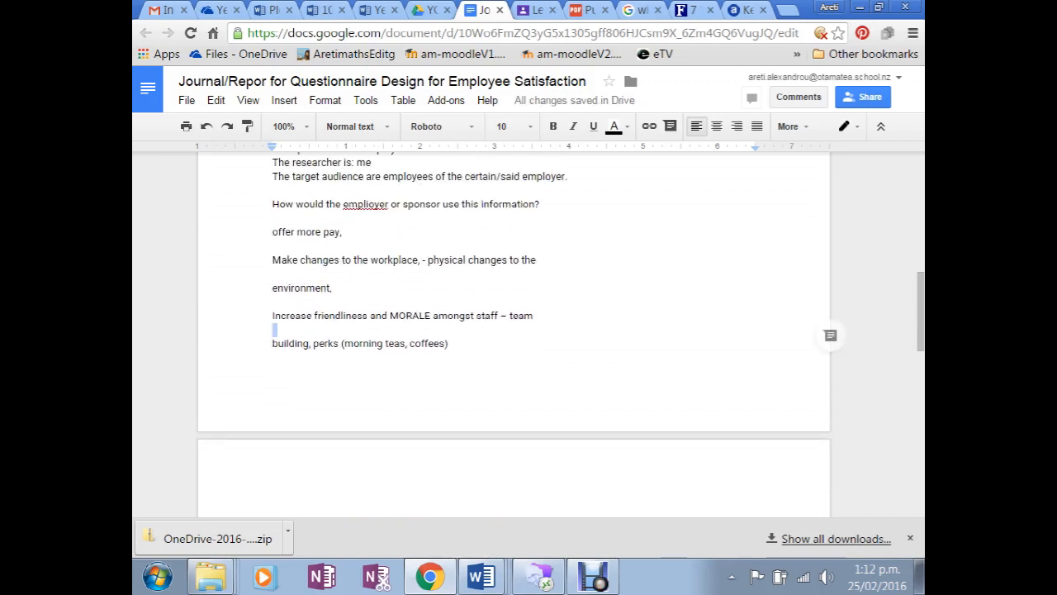
{"action": "key", "text": "BackSpace"}
{"action": "left_click", "coordinate": [273, 301]}
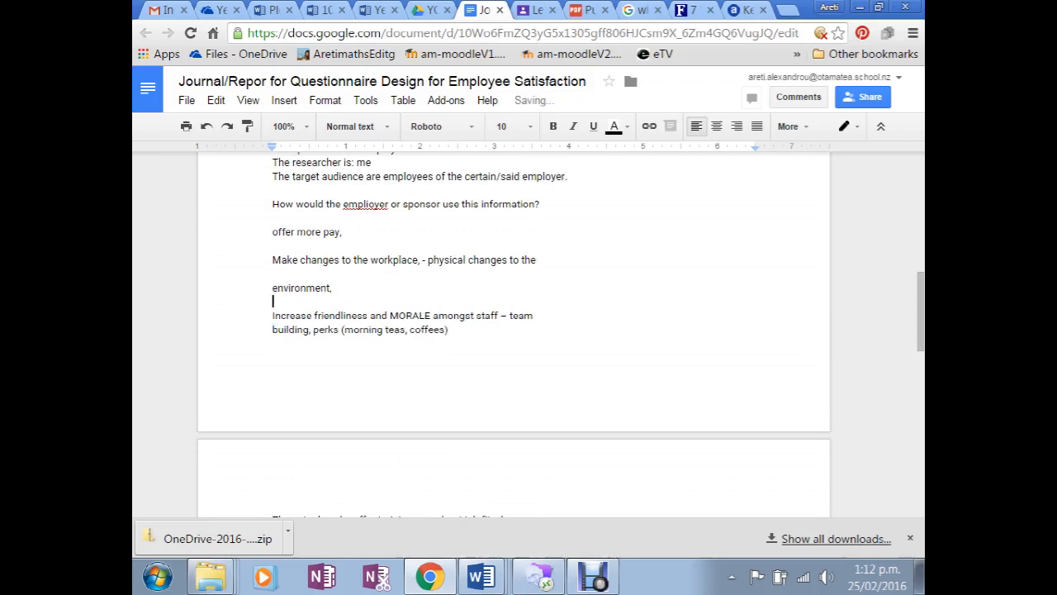
{"action": "key", "text": "BackSpace"}
{"action": "left_click", "coordinate": [273, 274]}
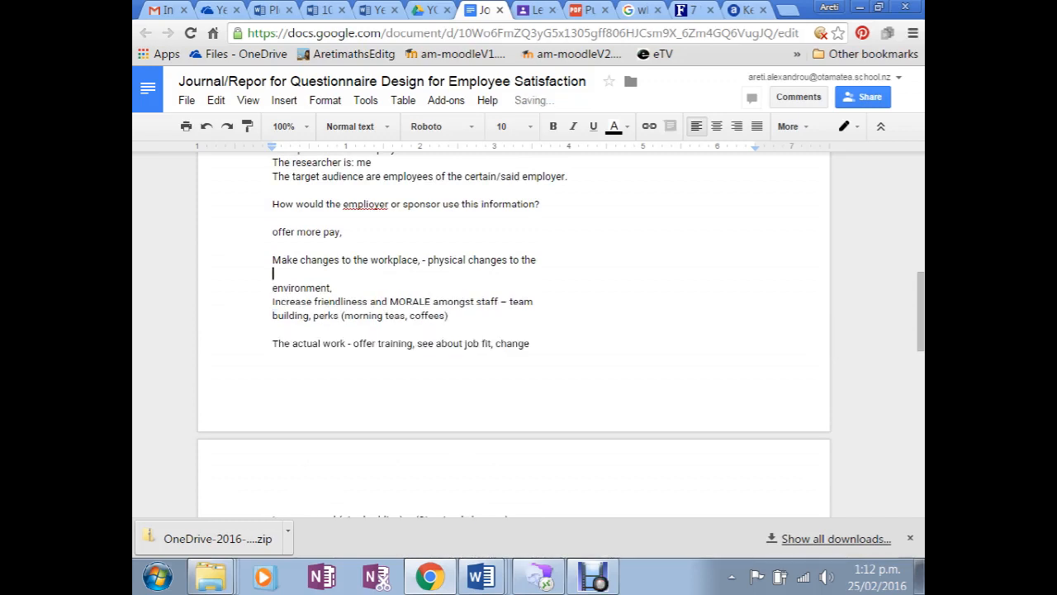
{"action": "key", "text": "BackSpace"}
{"action": "left_click", "coordinate": [273, 245]}
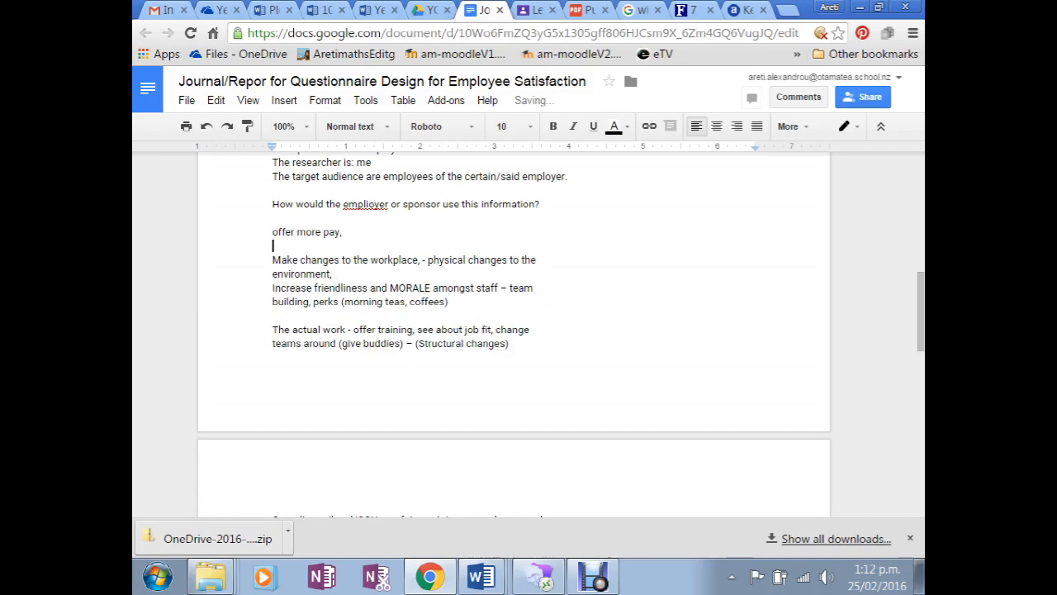
{"action": "key", "text": "BackSpace"}
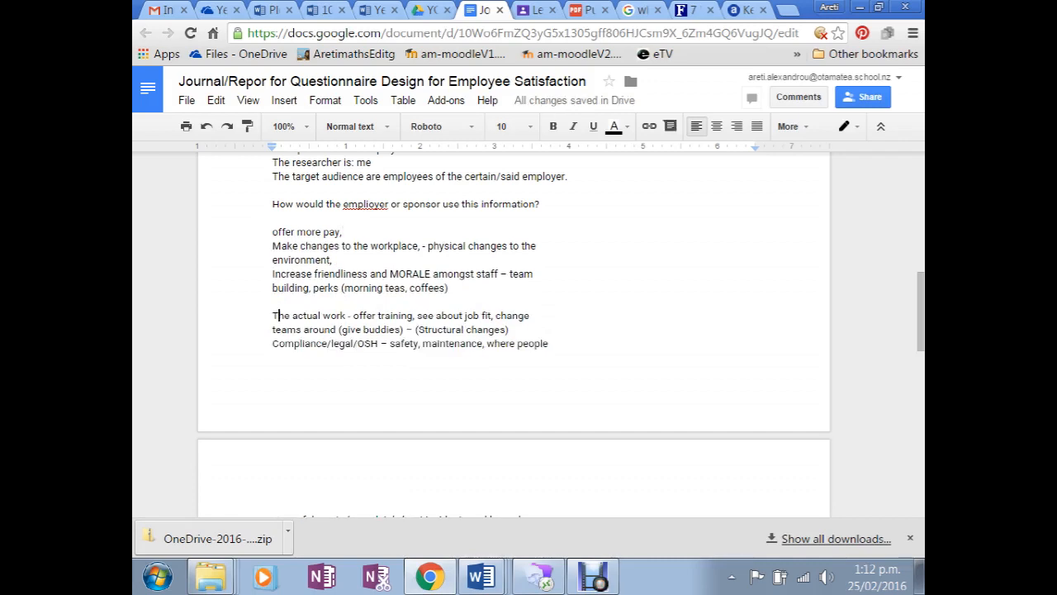
{"action": "key", "text": "Up"}
{"action": "key", "text": "BackSpace"}
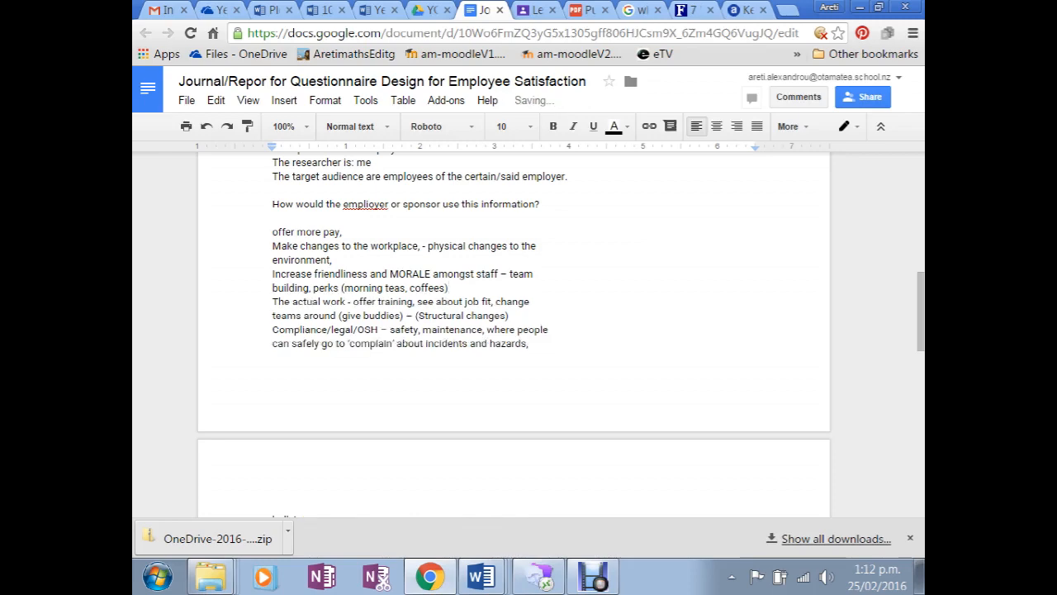
{"action": "scroll", "coordinate": [513, 330], "scroll_direction": "up", "scroll_amount": 3}
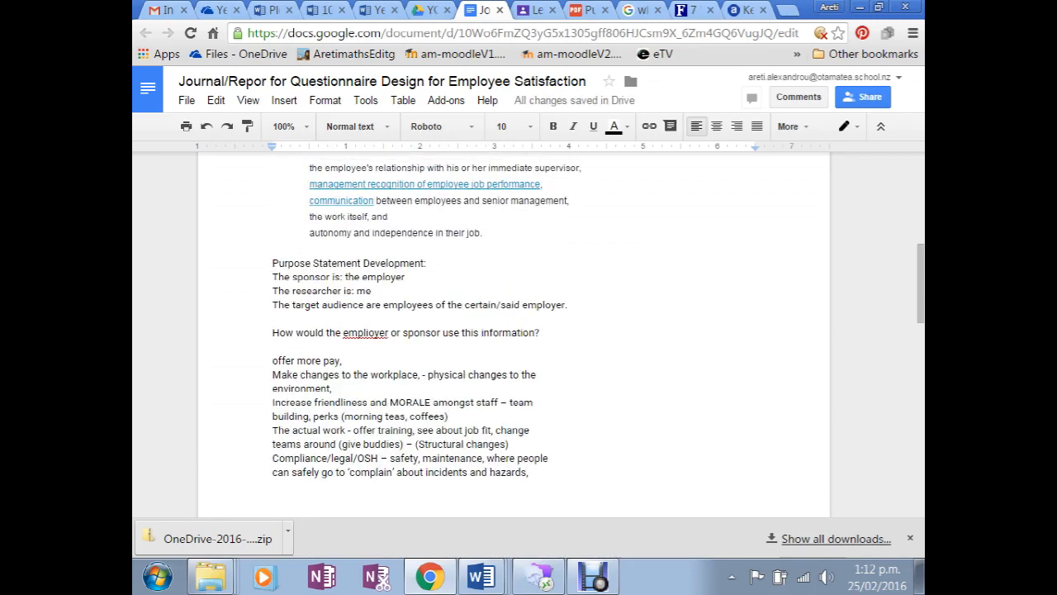
{"action": "scroll", "coordinate": [512, 331], "scroll_direction": "down", "scroll_amount": 1}
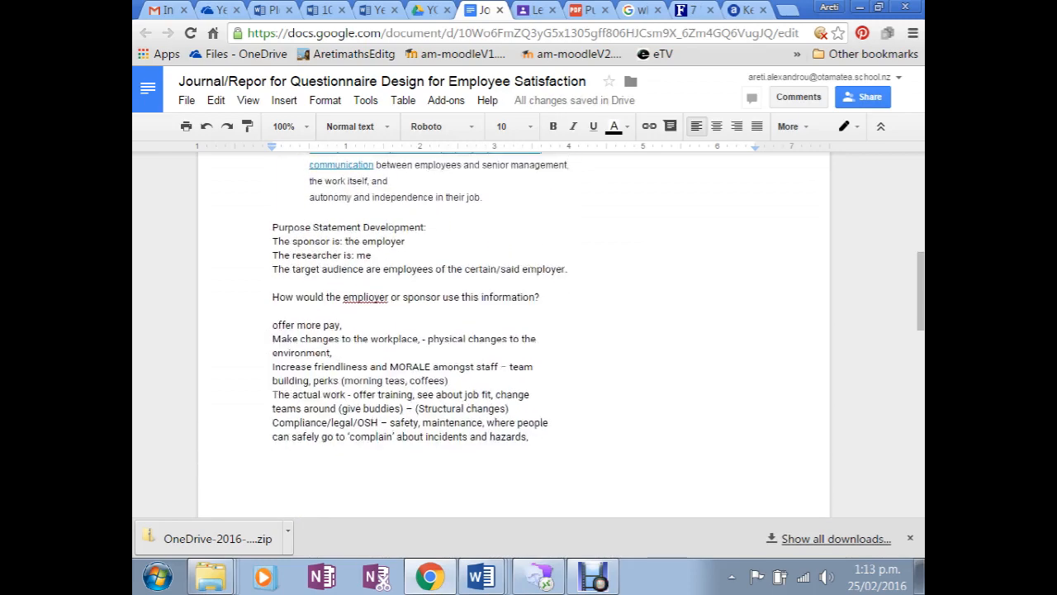
{"action": "scroll", "coordinate": [512, 330], "scroll_direction": "up", "scroll_amount": 3}
{"action": "scroll", "coordinate": [512, 331], "scroll_direction": "down", "scroll_amount": 2}
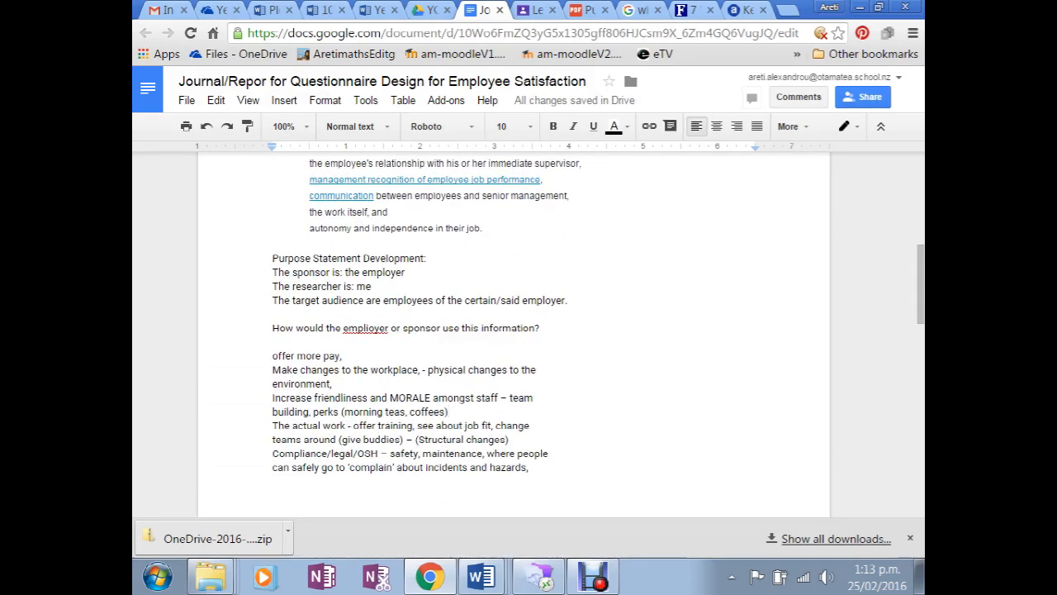
Extend the "offer more pay" line so it reads "offer more pay to valued employees, potentially", keeping it on its own line
{"action": "key", "text": "Delete"}
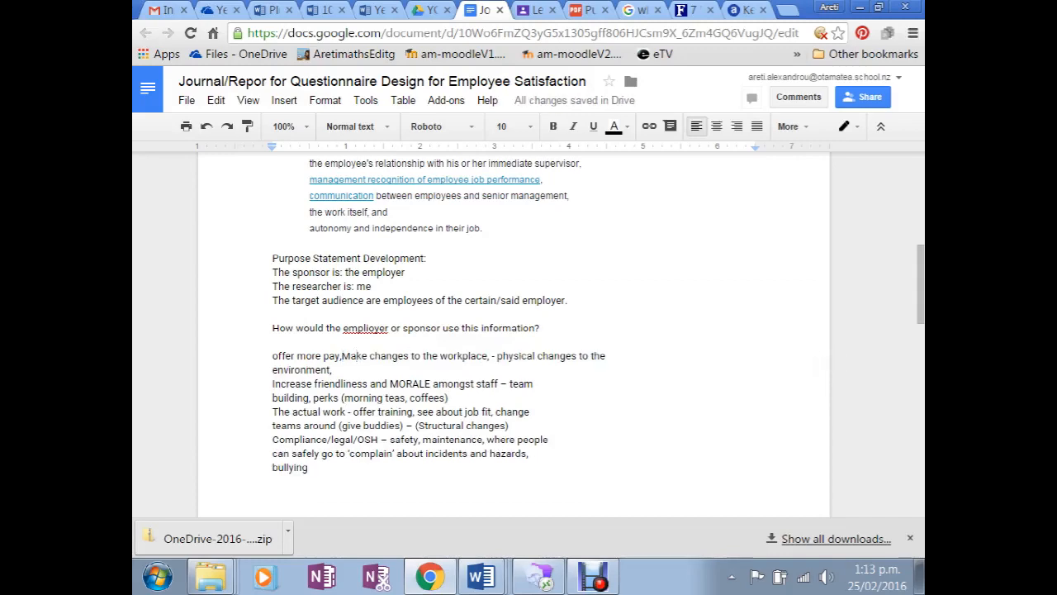
{"action": "key", "text": "Return"}
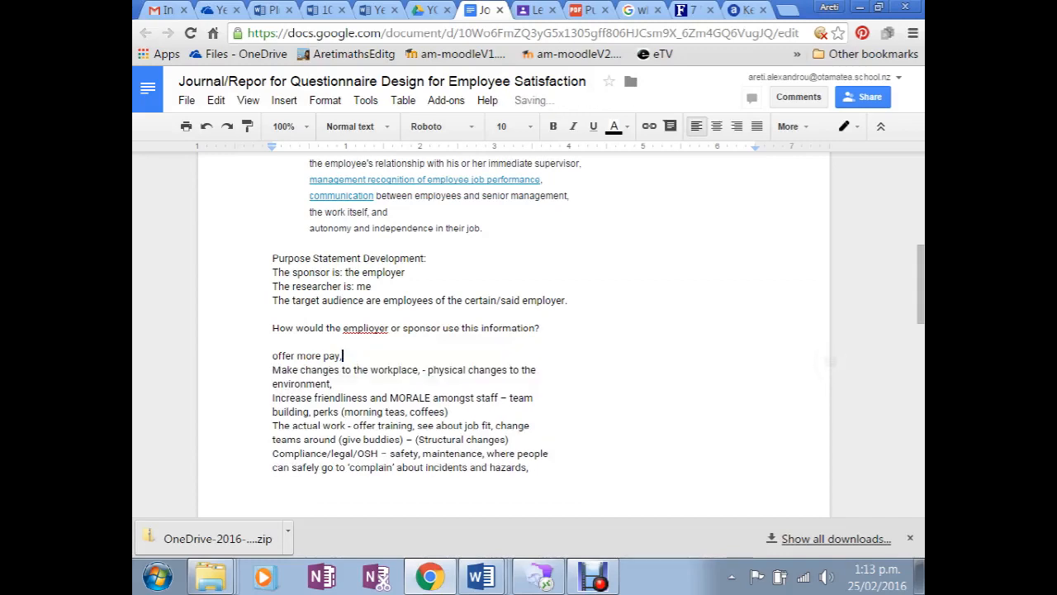
{"action": "key", "text": "BackSpace"}
{"action": "type", "text": "to valued employee"}
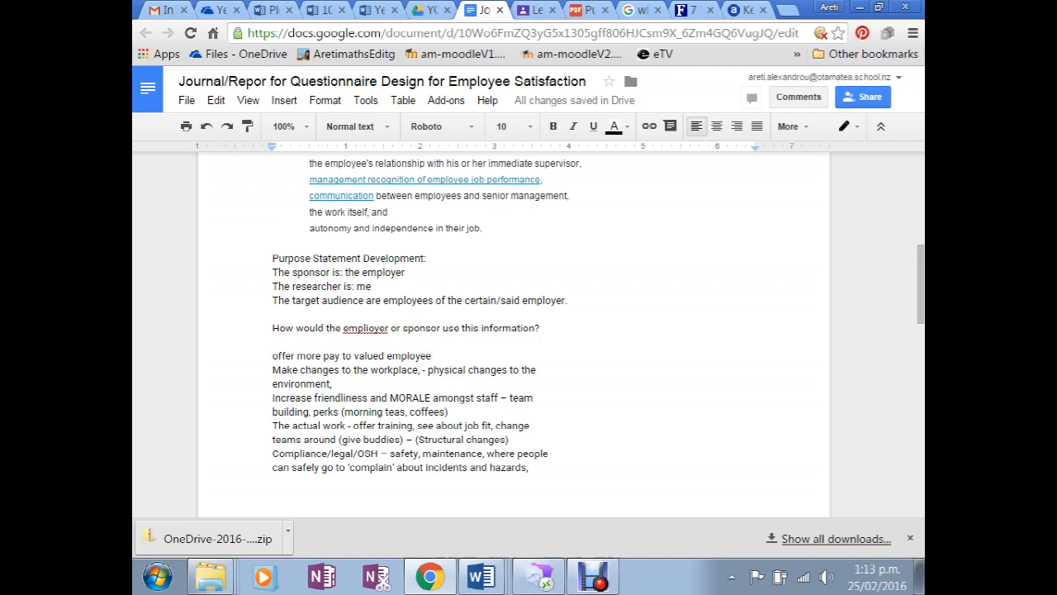
{"action": "type", "text": "s,"}
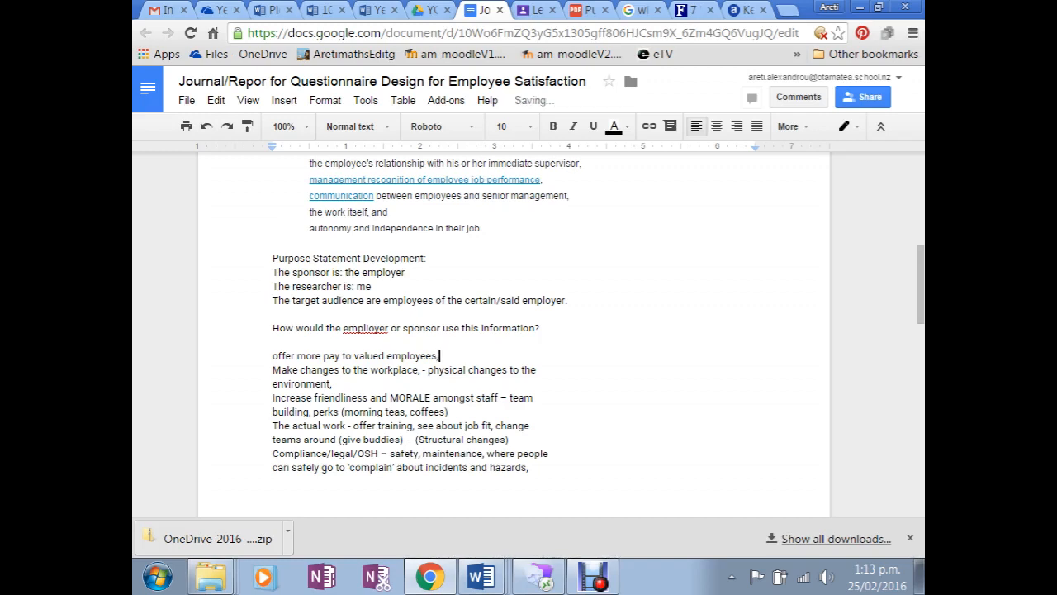
{"action": "type", "text": " potentially"}
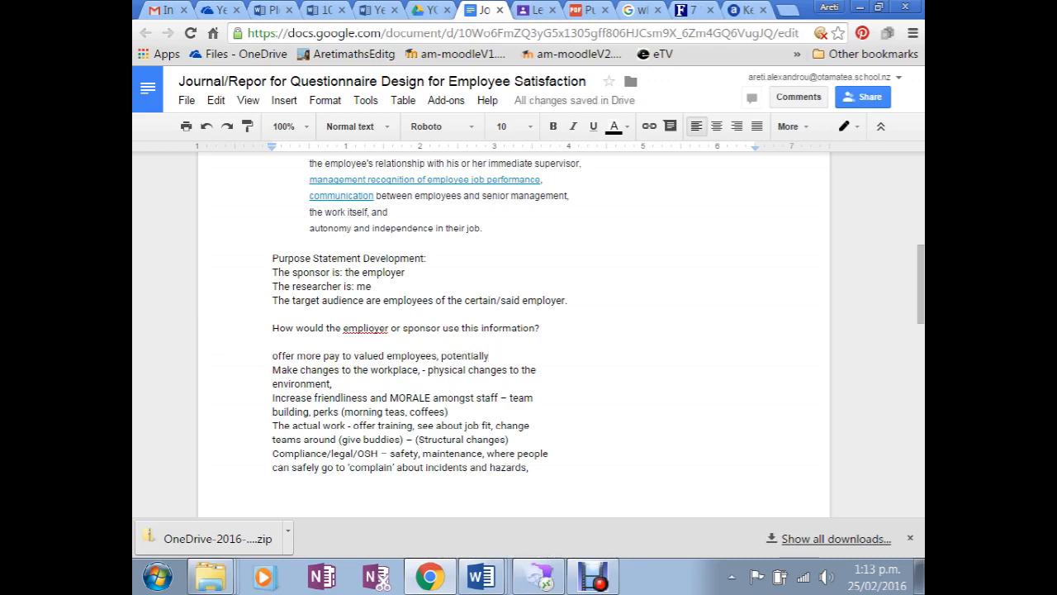
Remove the empty lines between "bullying", "Research Objectives," and the "A list of questions" line
{"action": "left_click_drag", "start_coordinate": [322, 355], "coordinate": [345, 465]}
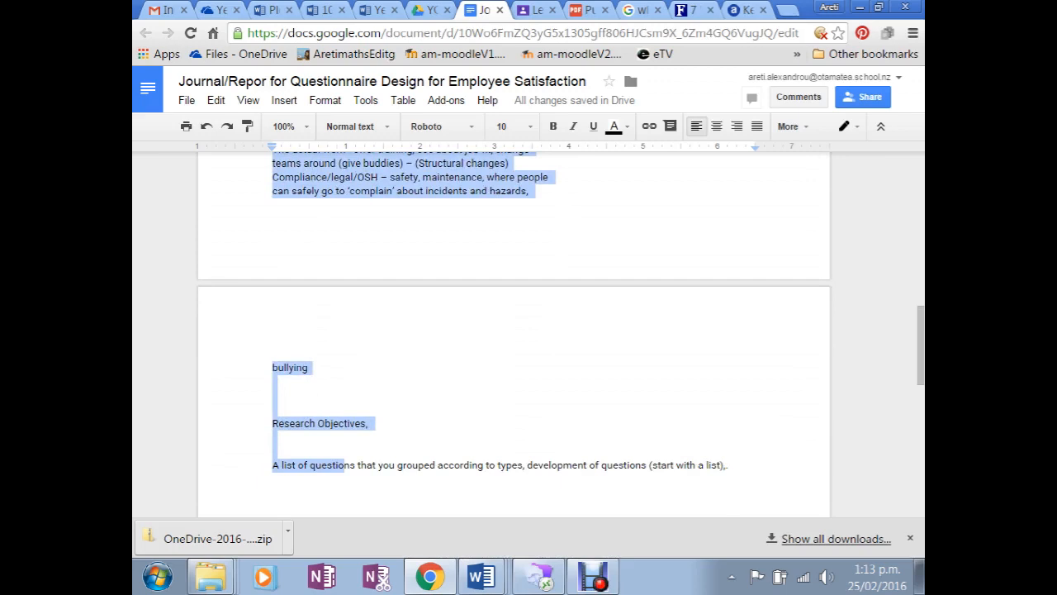
{"action": "left_click", "coordinate": [274, 396]}
{"action": "double_click", "coordinate": [275, 395]}
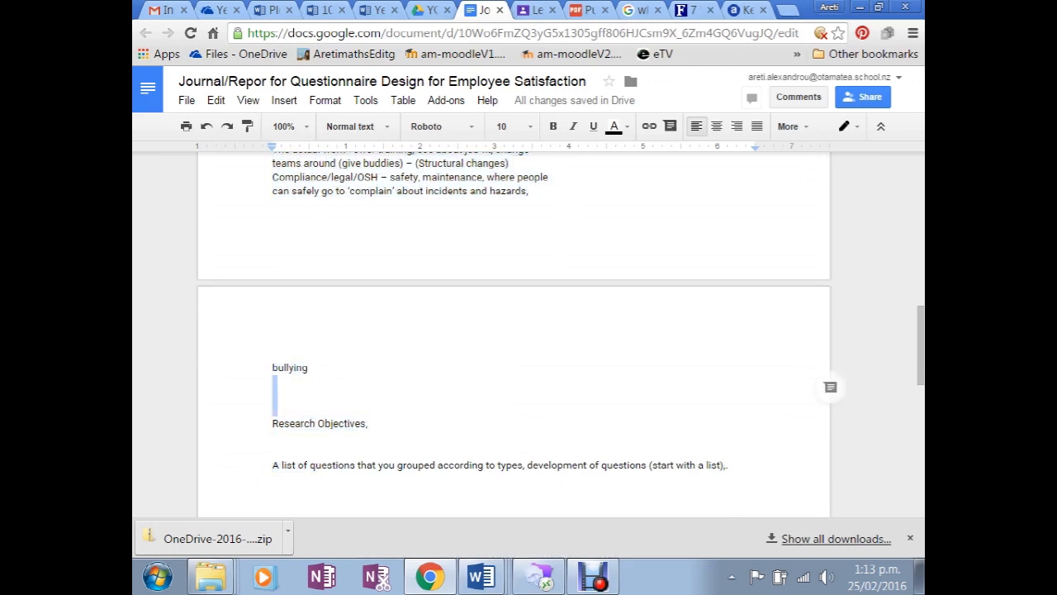
{"action": "key", "text": "Delete"}
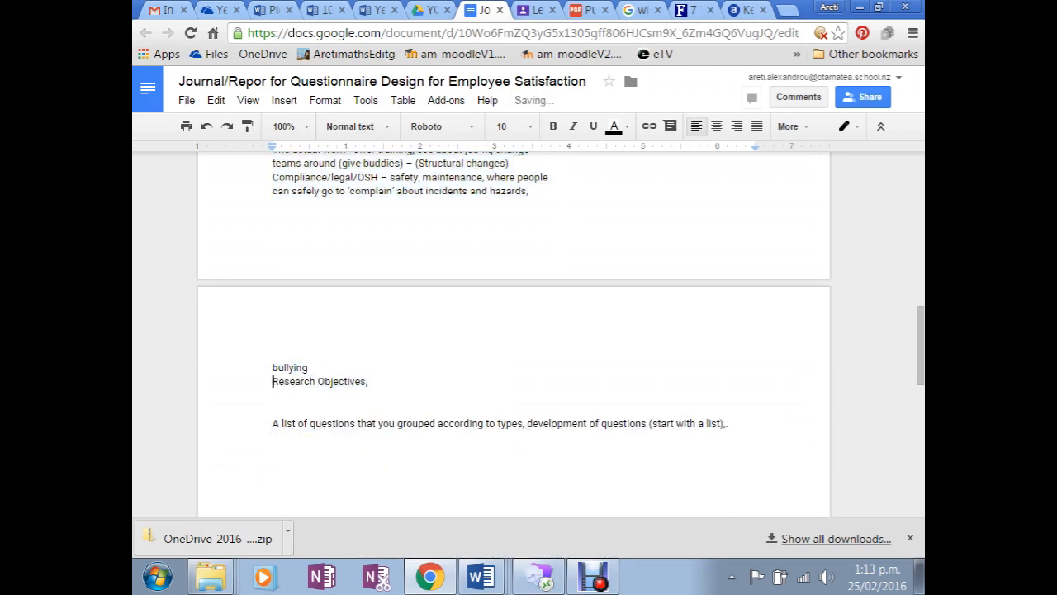
{"action": "left_click_drag", "start_coordinate": [274, 396], "coordinate": [274, 410]}
{"action": "key", "text": "Delete"}
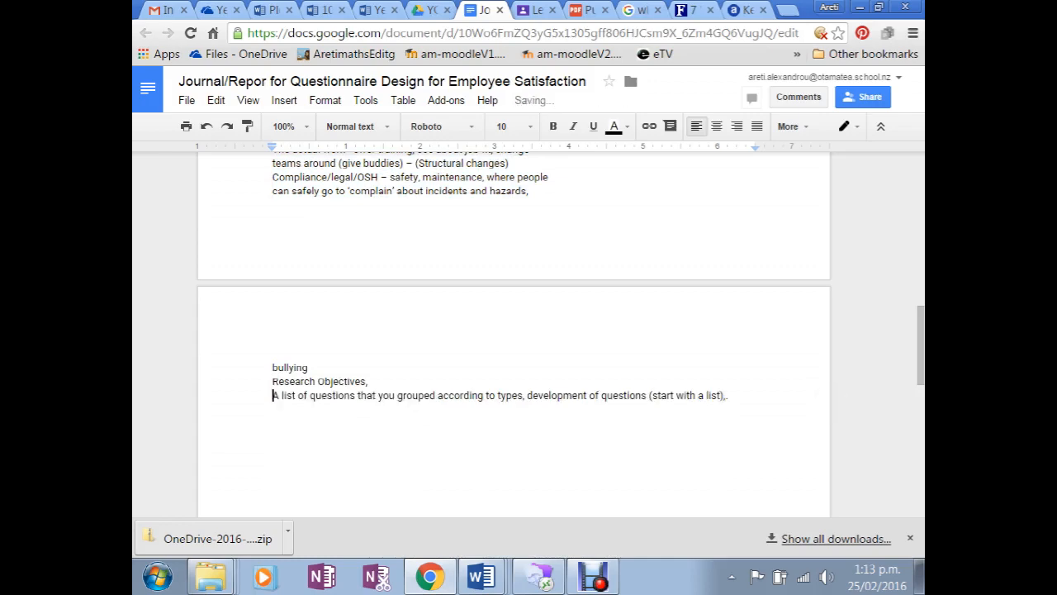
{"action": "scroll", "coordinate": [512, 330], "scroll_direction": "up", "scroll_amount": 3}
{"action": "scroll", "coordinate": [512, 330], "scroll_direction": "down", "scroll_amount": 3}
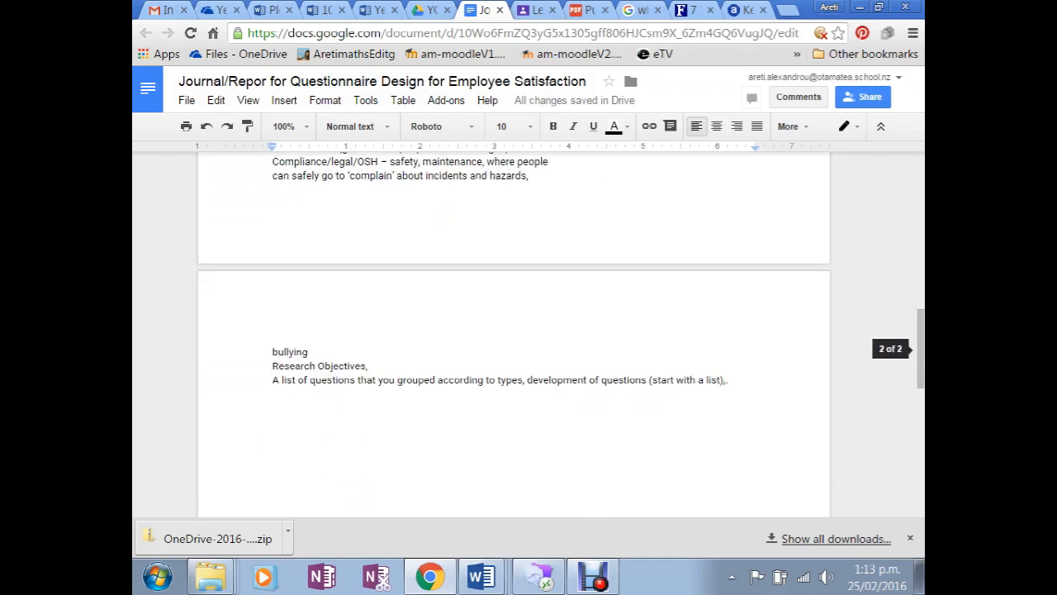
Add empty space below the "A list of questions" line at the end of the journal
{"action": "left_click", "coordinate": [292, 376]}
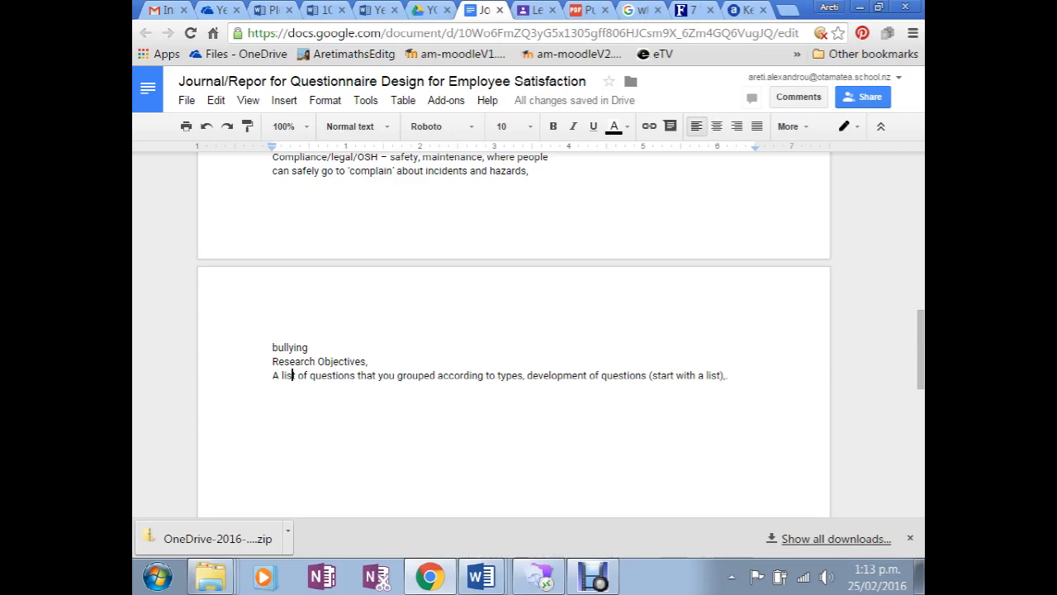
{"action": "left_click_drag", "start_coordinate": [732, 376], "coordinate": [731, 391]}
{"action": "key", "text": "Return"}
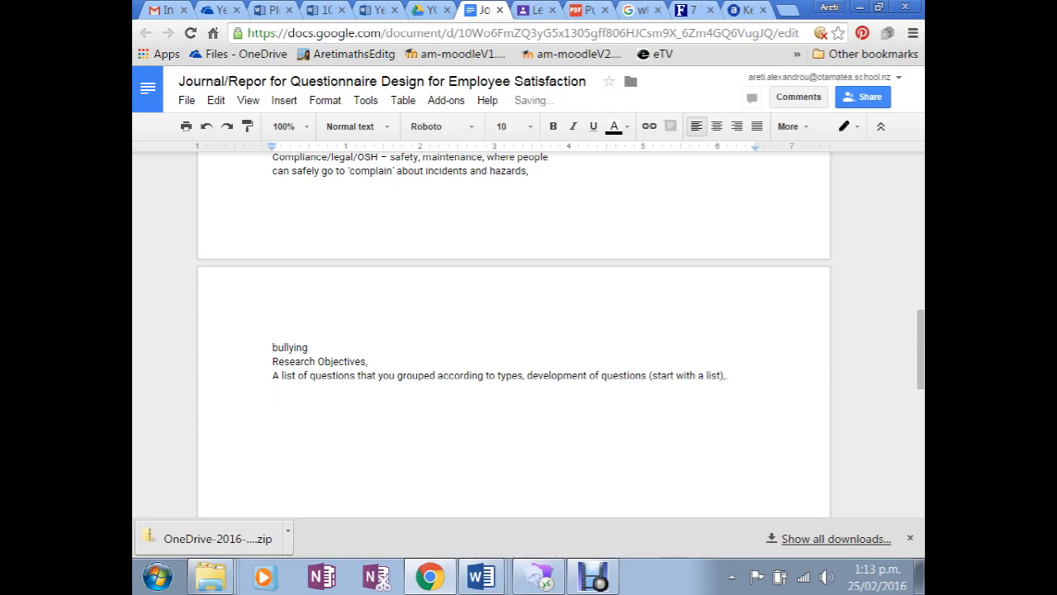
Copy the numbered research objectives 1 to 8 from the middle column of the purposes PDF
{"action": "left_click", "coordinate": [590, 11]}
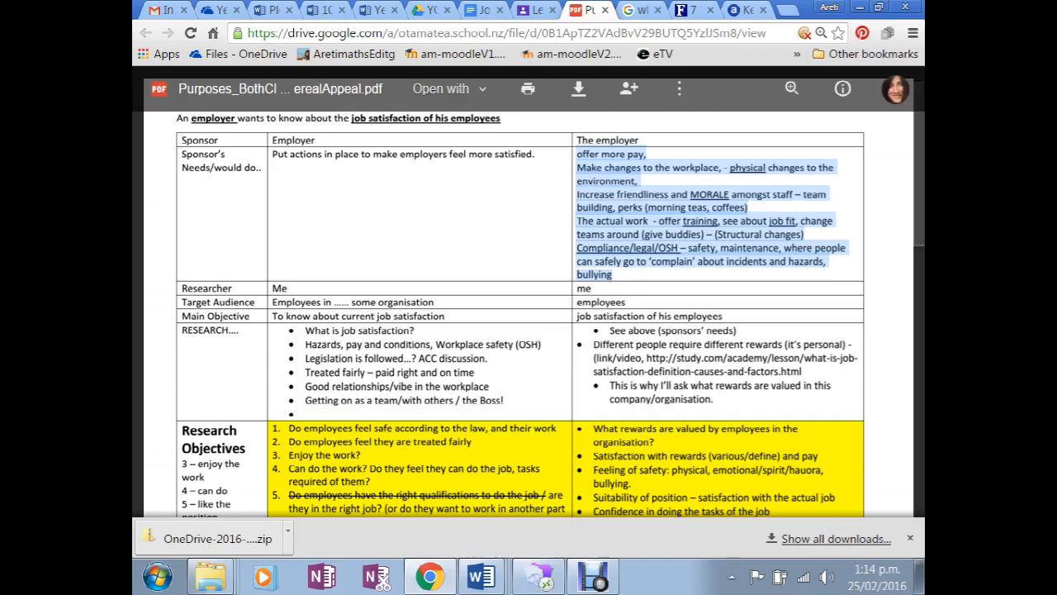
{"action": "scroll", "coordinate": [529, 292], "scroll_direction": "down", "scroll_amount": 3}
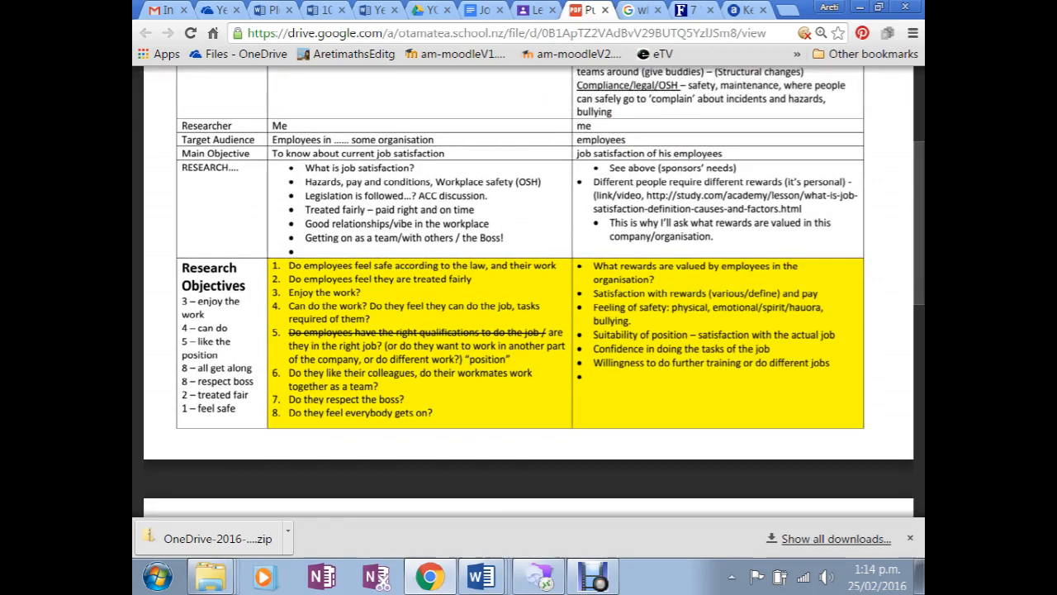
{"action": "left_click_drag", "start_coordinate": [435, 412], "coordinate": [273, 260]}
{"action": "key", "text": "ctrl+c"}
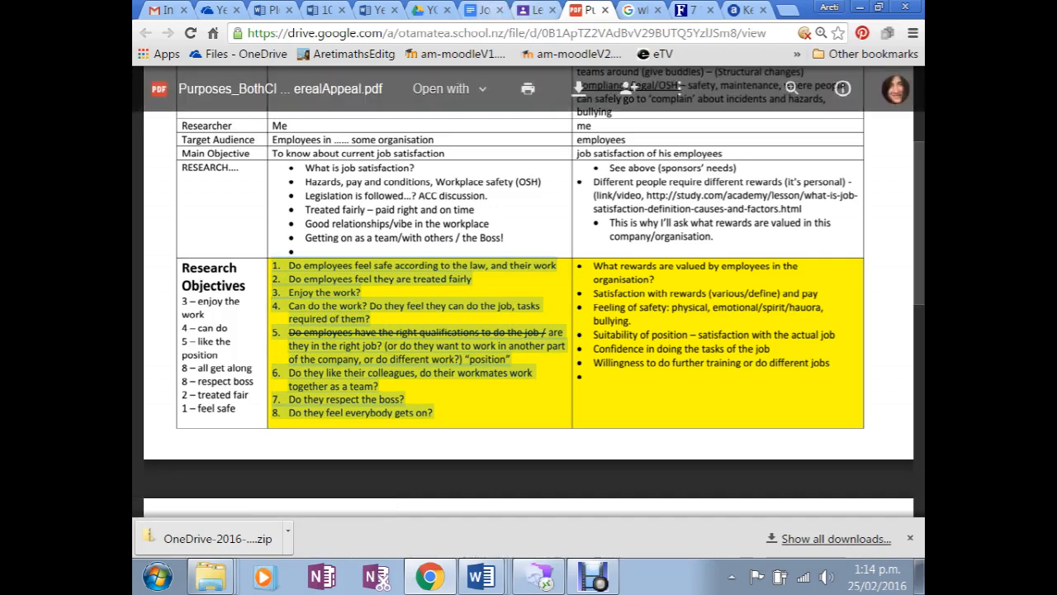
Write the heading "Specific REsearch Objectives" at the end of the journal and paste the copied objectives below it, after an empty line
{"action": "left_click", "coordinate": [482, 9]}
{"action": "type", "text": "S"}
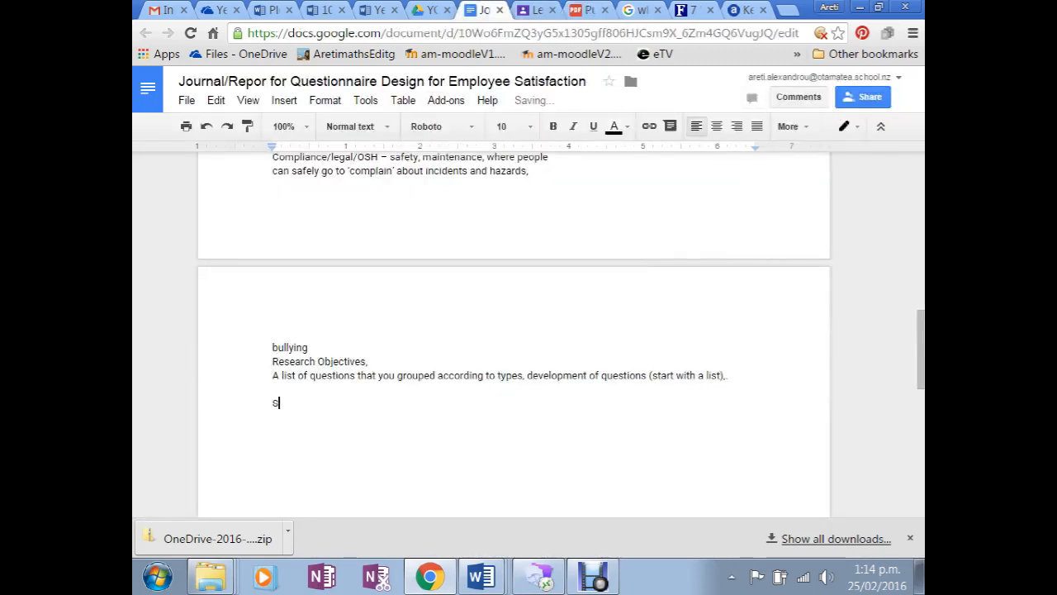
{"action": "type", "text": "pecific REsearch Objectives"}
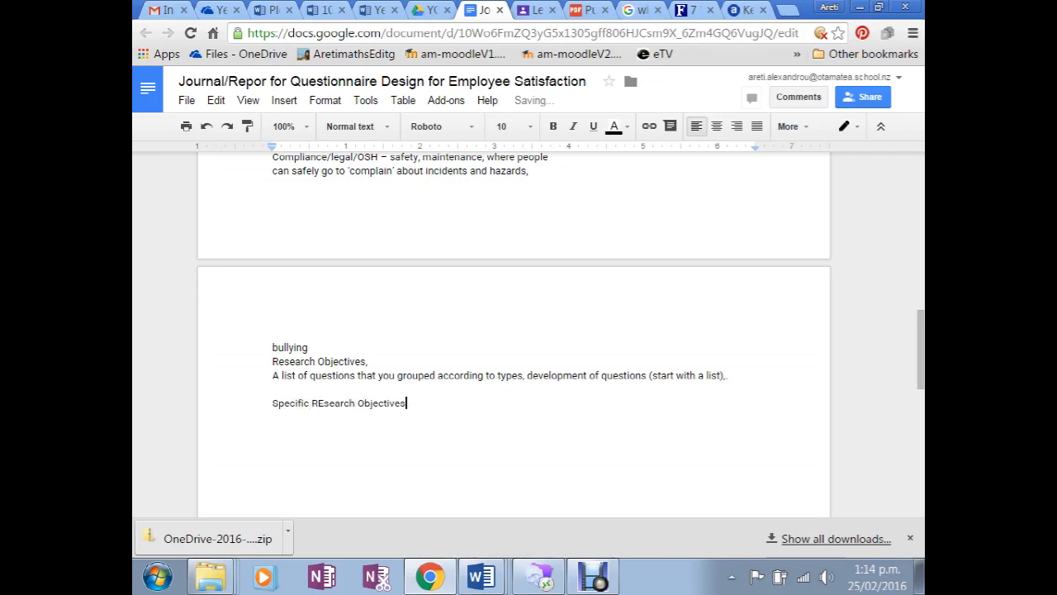
{"action": "key", "text": "Return"}
{"action": "key", "text": "Return"}
{"action": "key", "text": "ctrl+v"}
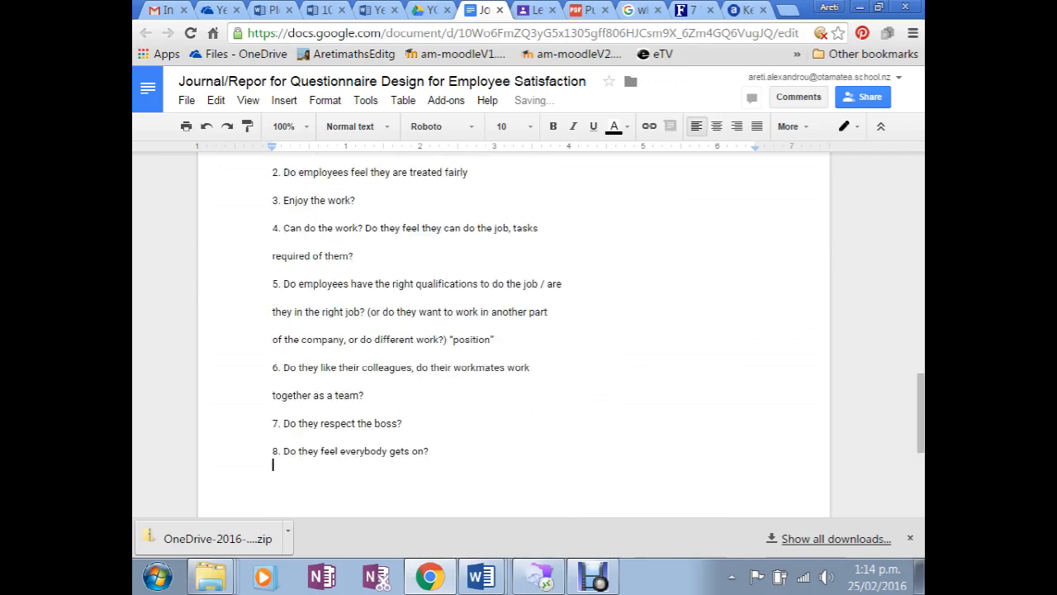
Remove the empty lines within objective 6 and between objectives 6, 7 and 8
{"action": "left_click", "coordinate": [274, 410]}
{"action": "key", "text": "Delete"}
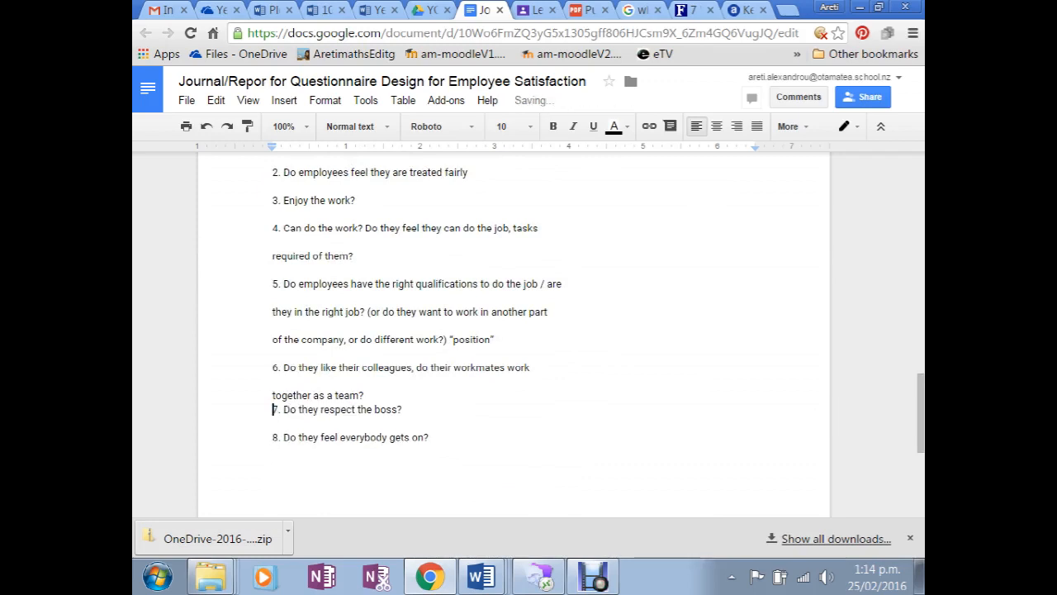
{"action": "key", "text": "Down"}
{"action": "key", "text": "Delete"}
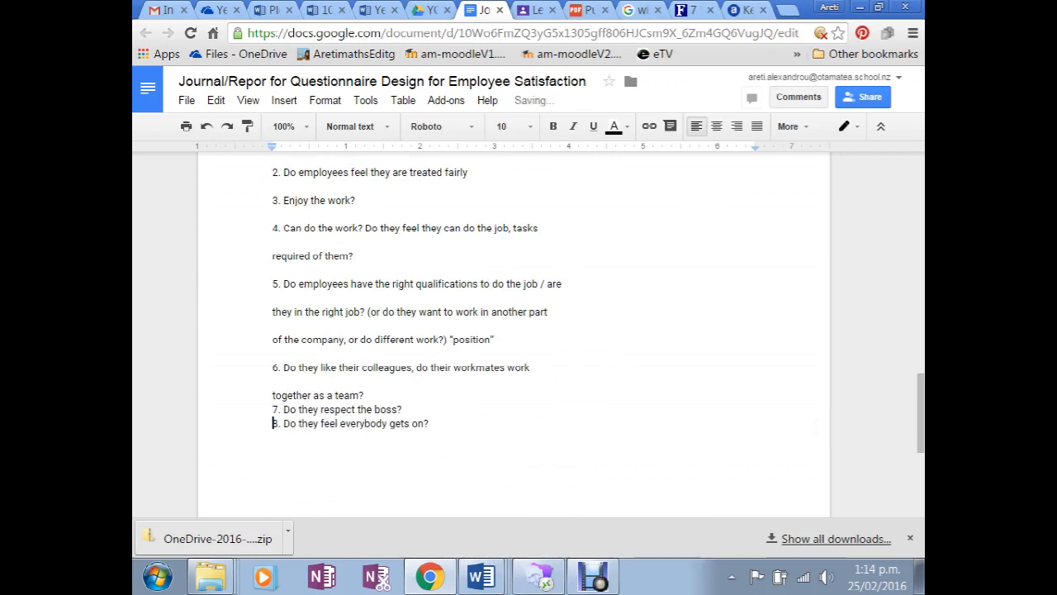
{"action": "left_click", "coordinate": [273, 380]}
{"action": "key", "text": "BackSpace"}
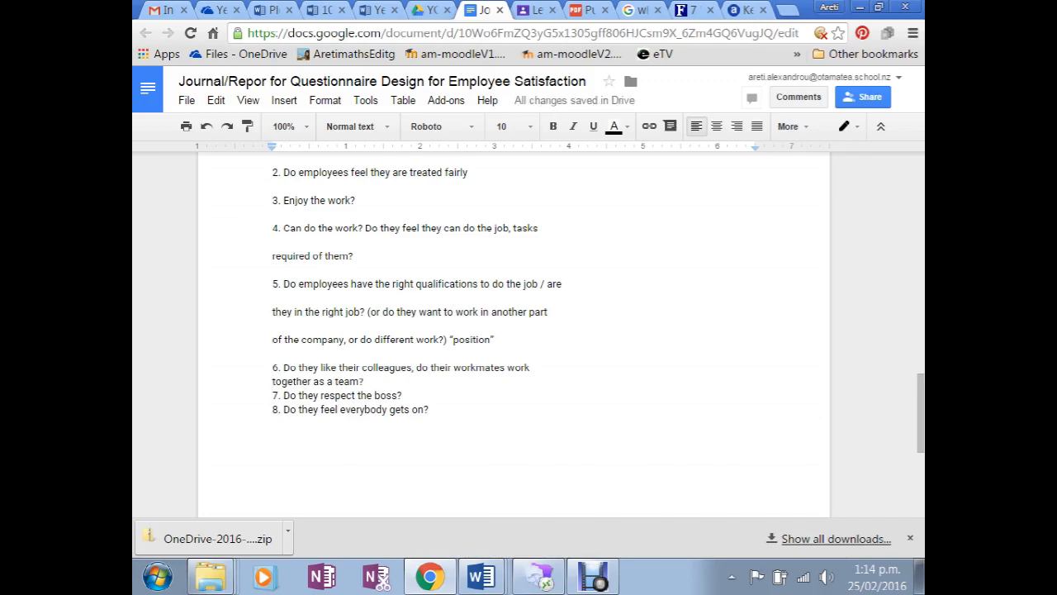
Join "of the company" to the "another part" line in objective 5 and remove the empty lines within and after that objective
{"action": "key", "text": "BackSpace"}
{"action": "key", "text": "BackSpace"}
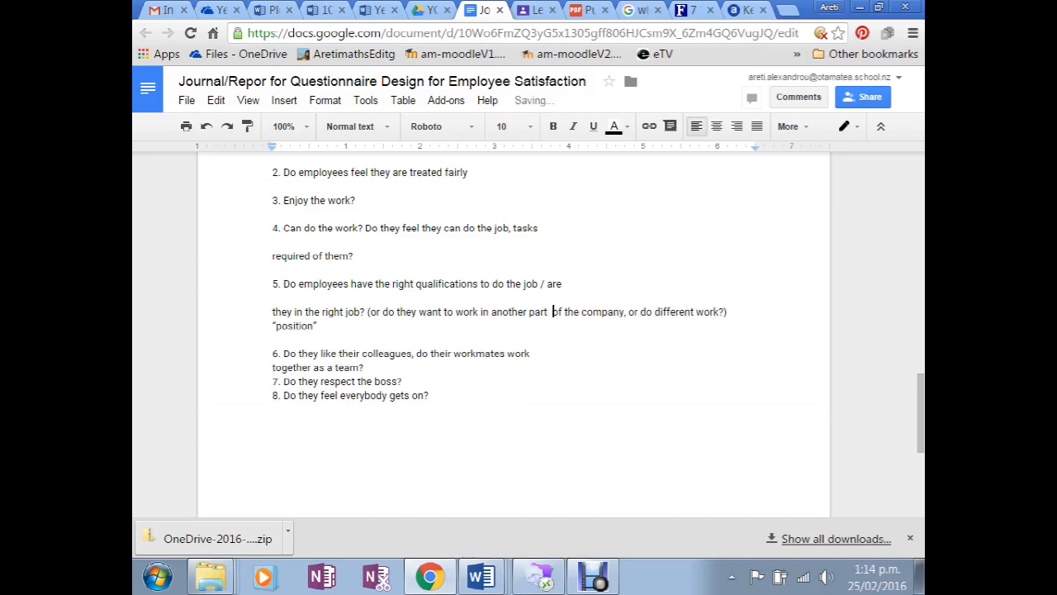
{"action": "left_click", "coordinate": [275, 339]}
{"action": "key", "text": "Delete"}
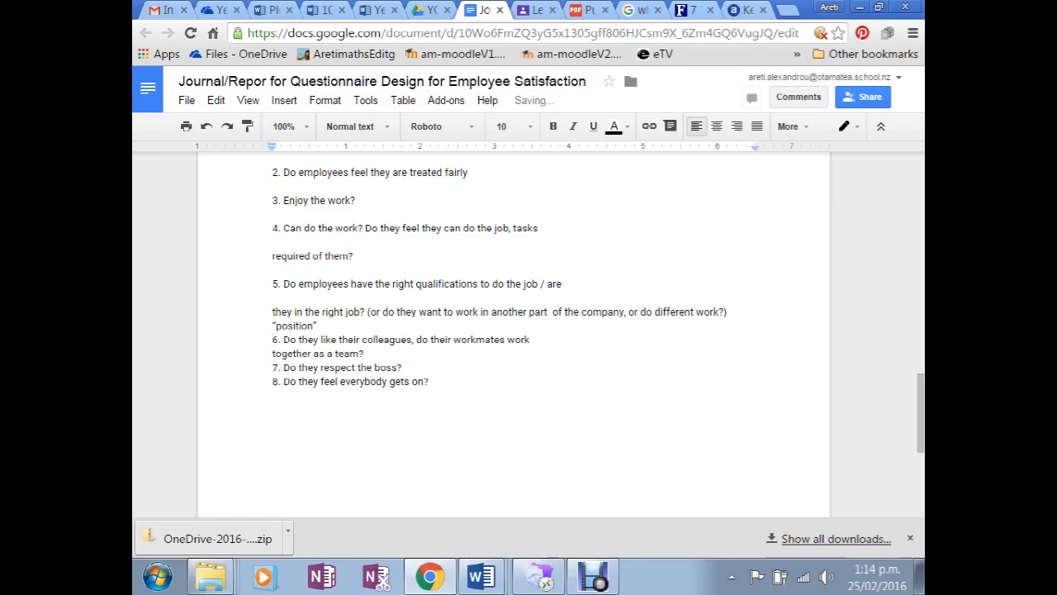
{"action": "double_click", "coordinate": [275, 299]}
{"action": "key", "text": "Delete"}
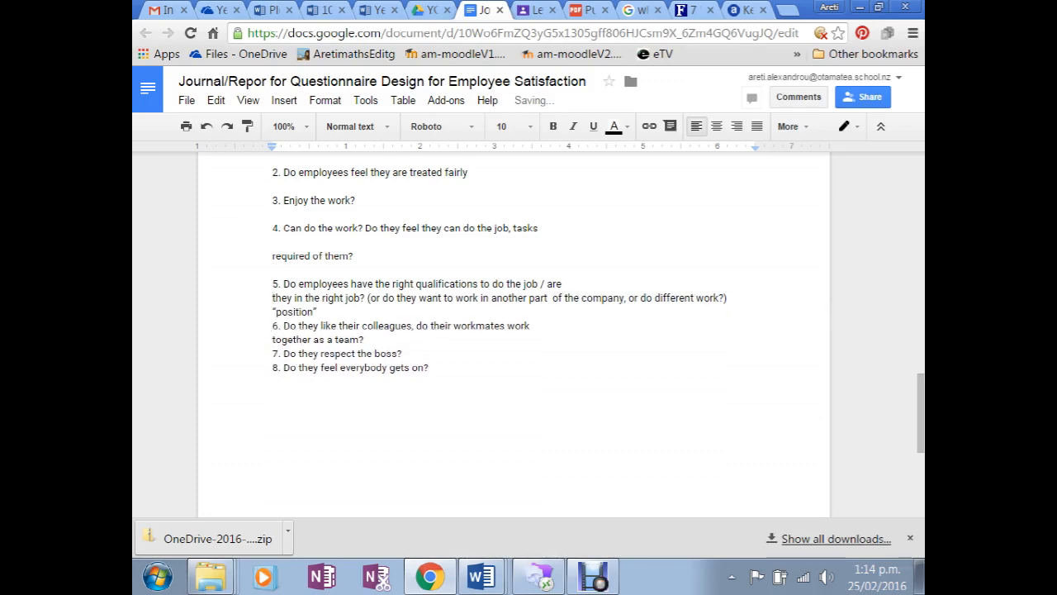
Remove the empty lines between objectives 1 and 5, joining "required of them?" onto the first line of objective 4
{"action": "double_click", "coordinate": [275, 270]}
{"action": "key", "text": "Delete"}
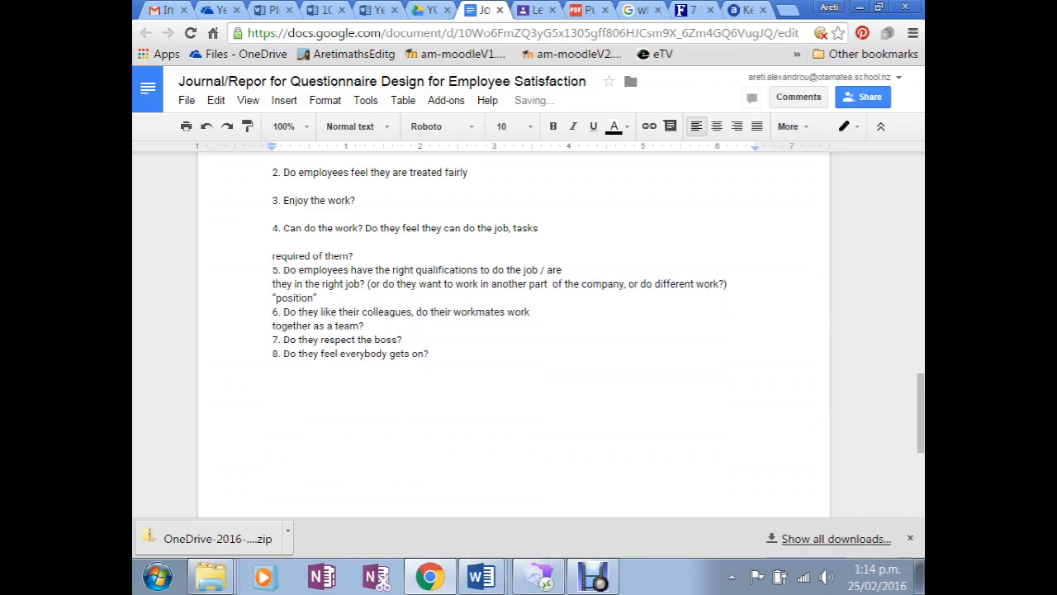
{"action": "double_click", "coordinate": [276, 242]}
{"action": "key", "text": "Delete"}
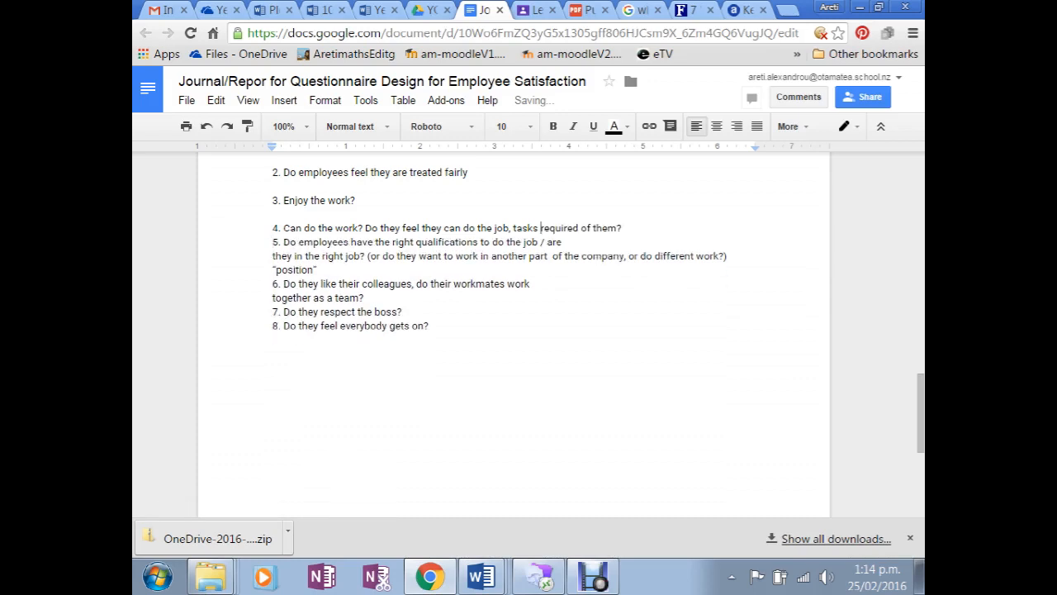
{"action": "key", "text": "BackSpace"}
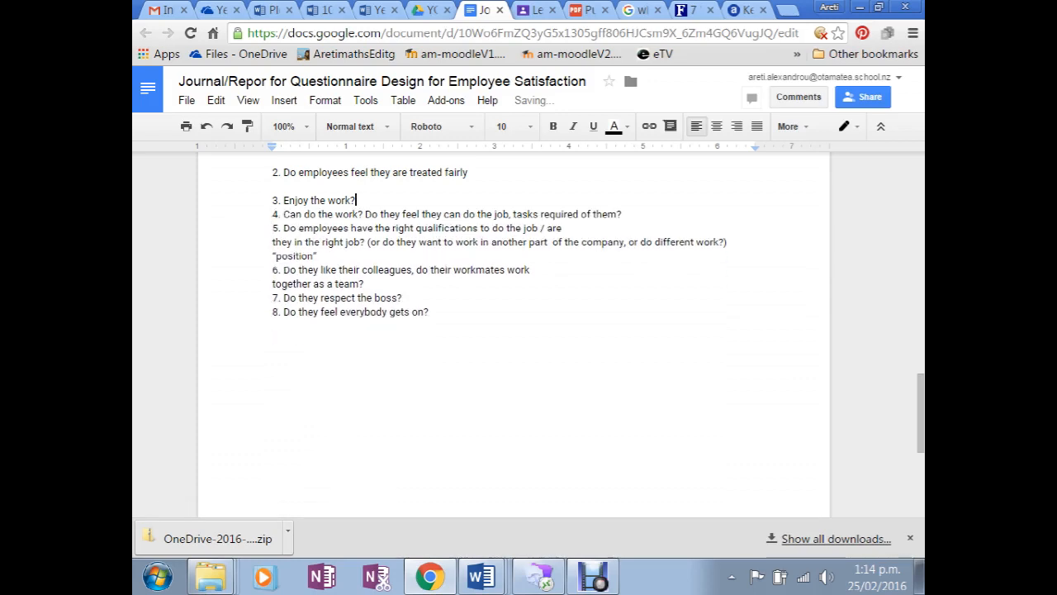
{"action": "key", "text": "Up"}
{"action": "key", "text": "BackSpace"}
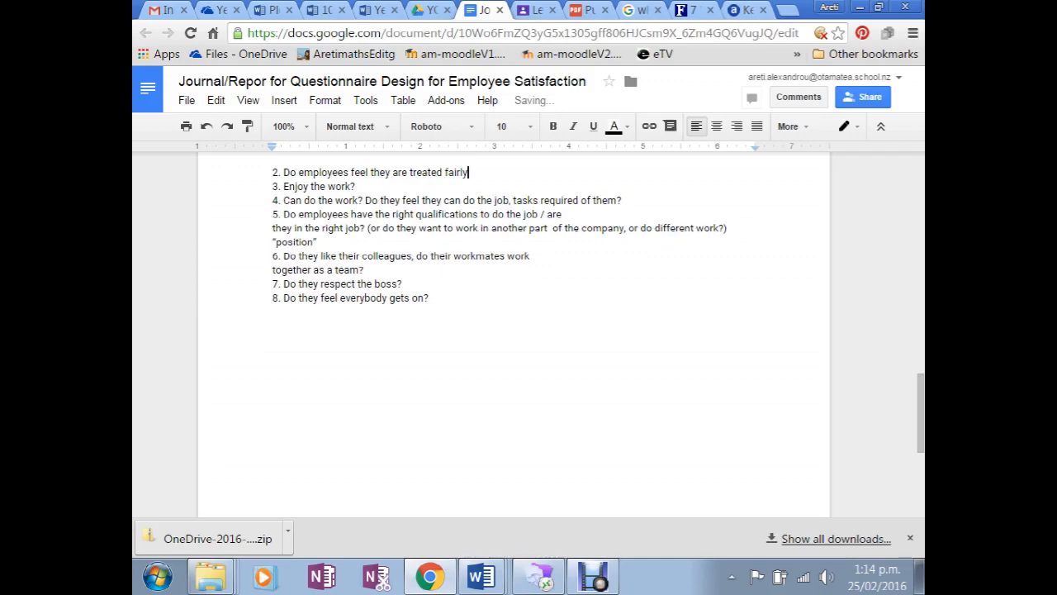
{"action": "key", "text": "Up"}
{"action": "scroll", "coordinate": [514, 334], "scroll_direction": "up", "scroll_amount": 1}
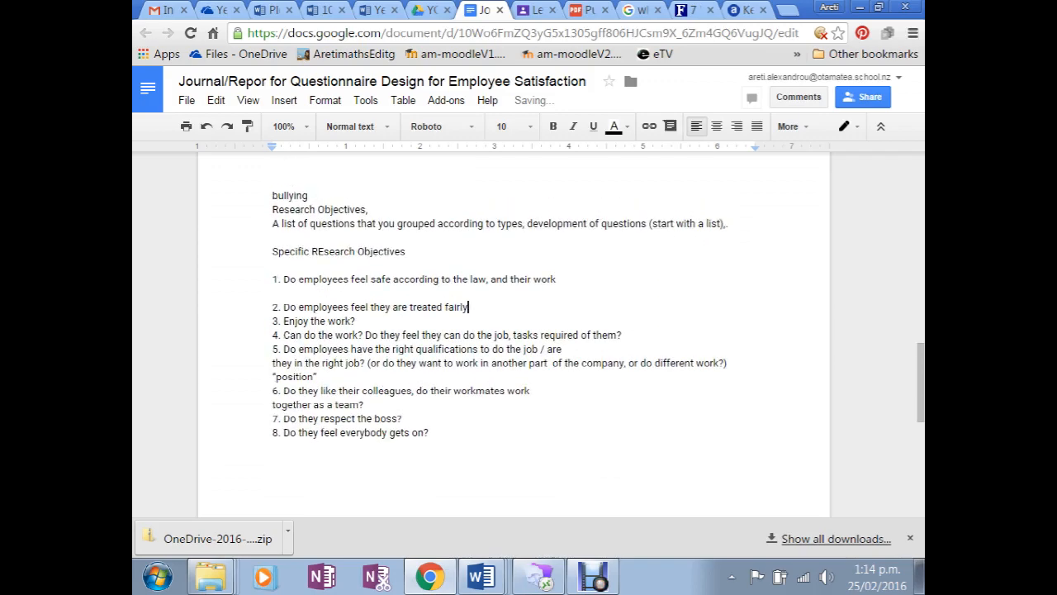
{"action": "double_click", "coordinate": [275, 293]}
{"action": "key", "text": "BackSpace"}
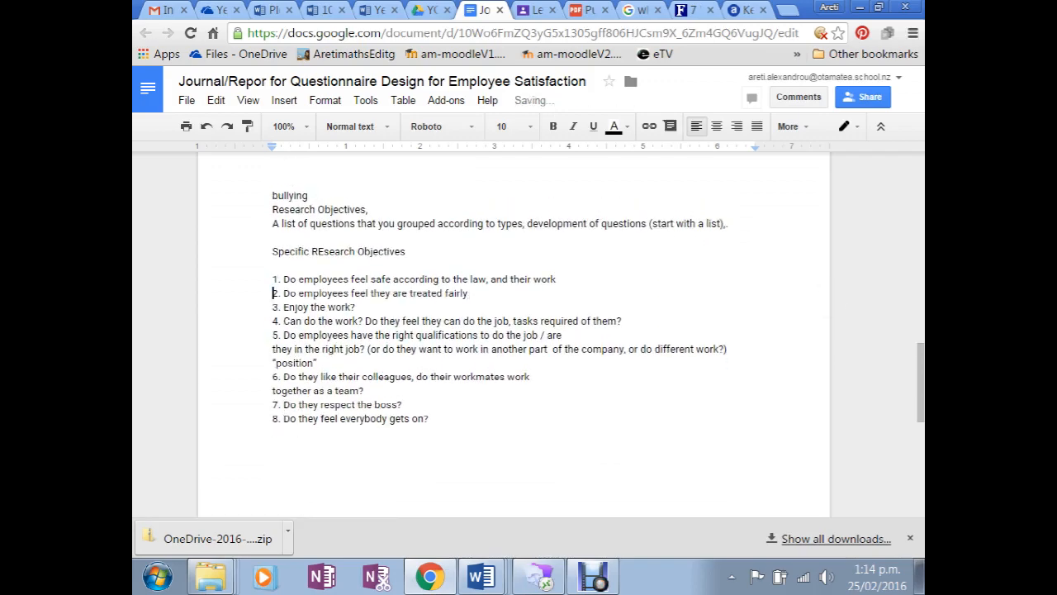
Make the heading "Specific REsearch Objectives" bold and write "I brainstormed the followed research objectives" directly below it
{"action": "left_click_drag", "start_coordinate": [273, 251], "coordinate": [446, 252]}
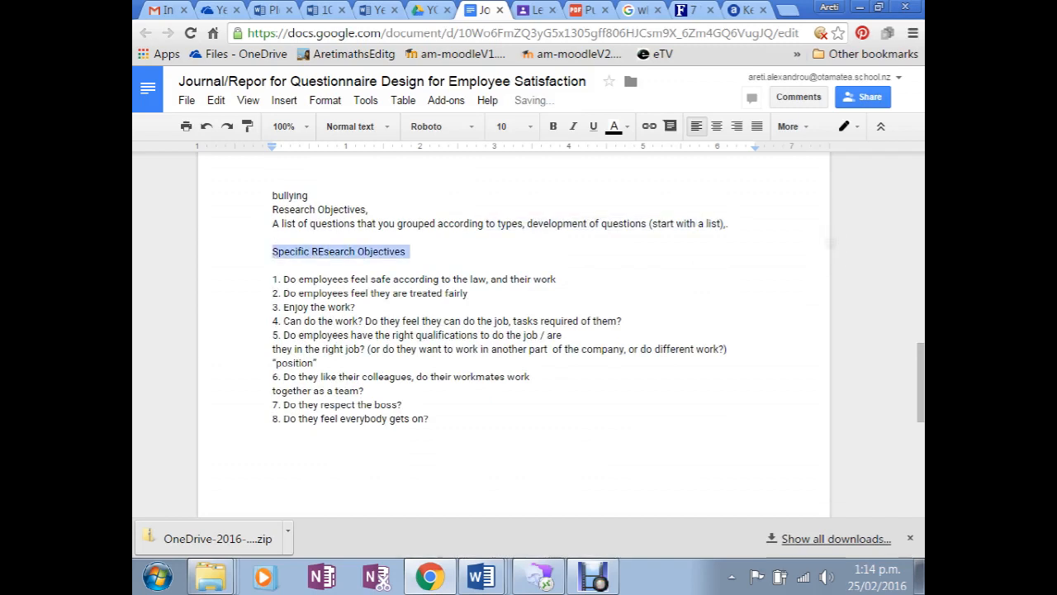
{"action": "key", "text": "ctrl+b"}
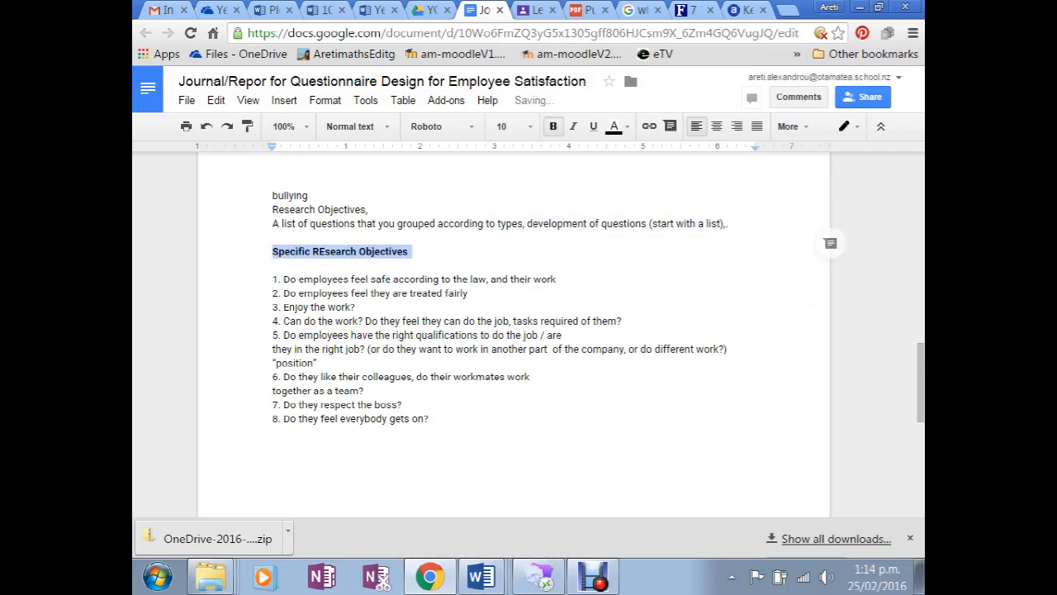
{"action": "left_click", "coordinate": [274, 264]}
{"action": "type", "text": "I "}
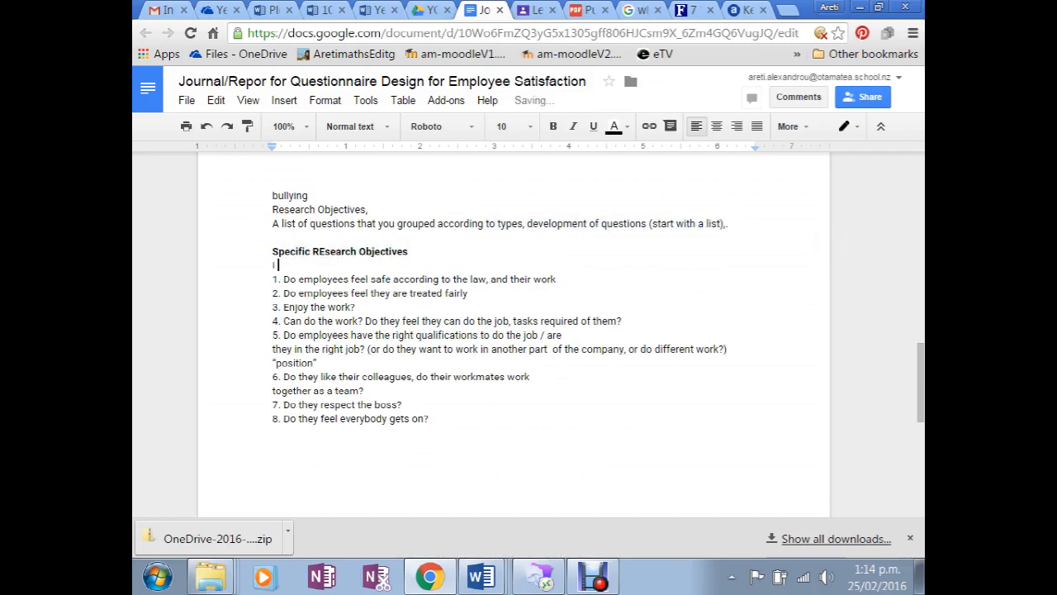
{"action": "type", "text": "brainstormed the followed res"}
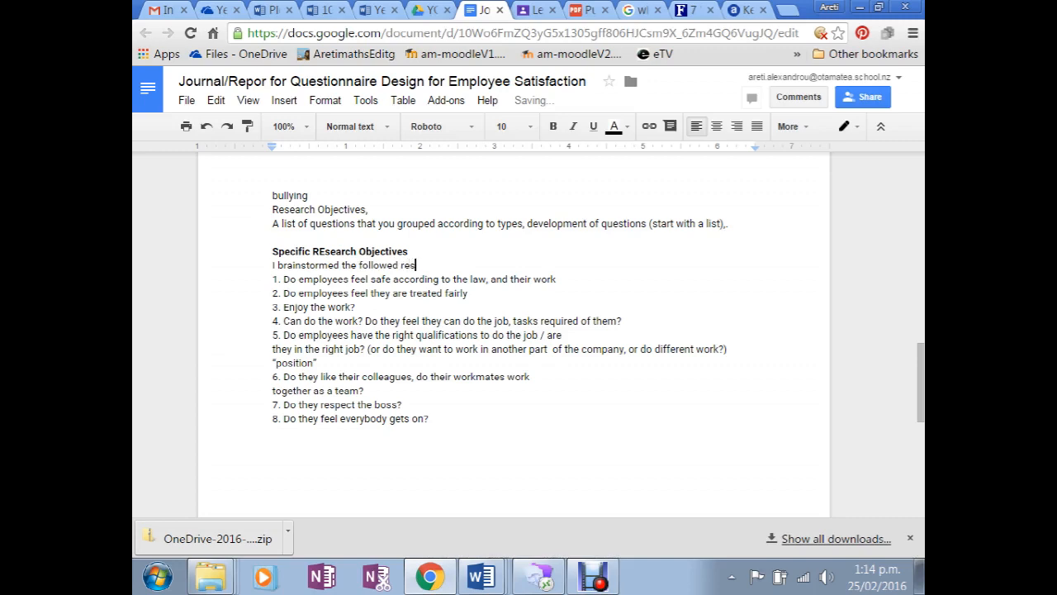
{"action": "type", "text": "earch objectives"}
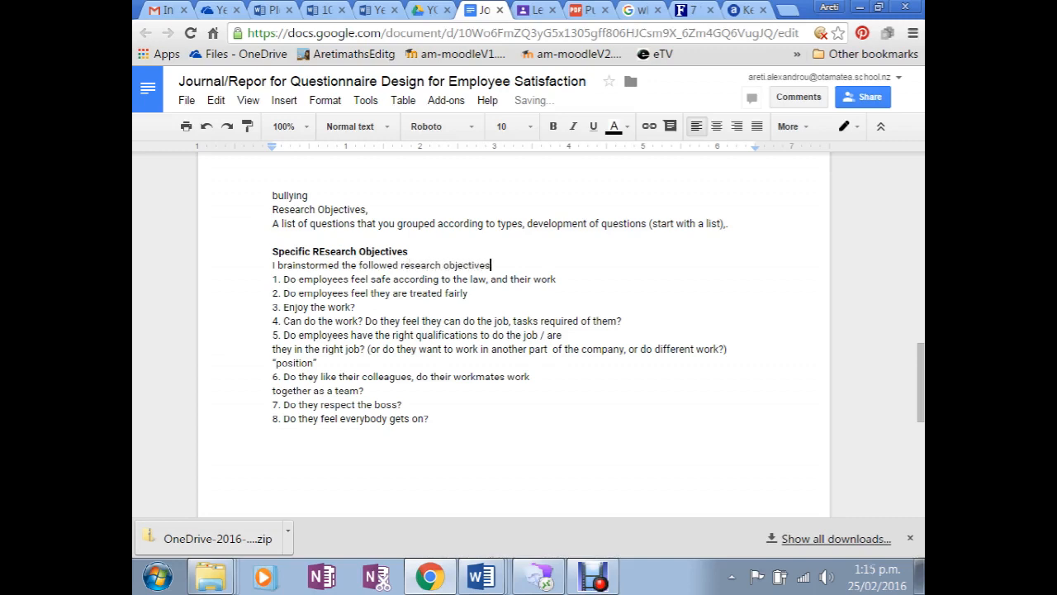
Finish the introductory line above the objectives with "after I did the google research:" and leave an empty line below it
{"action": "type", "text": " after I did the google"}
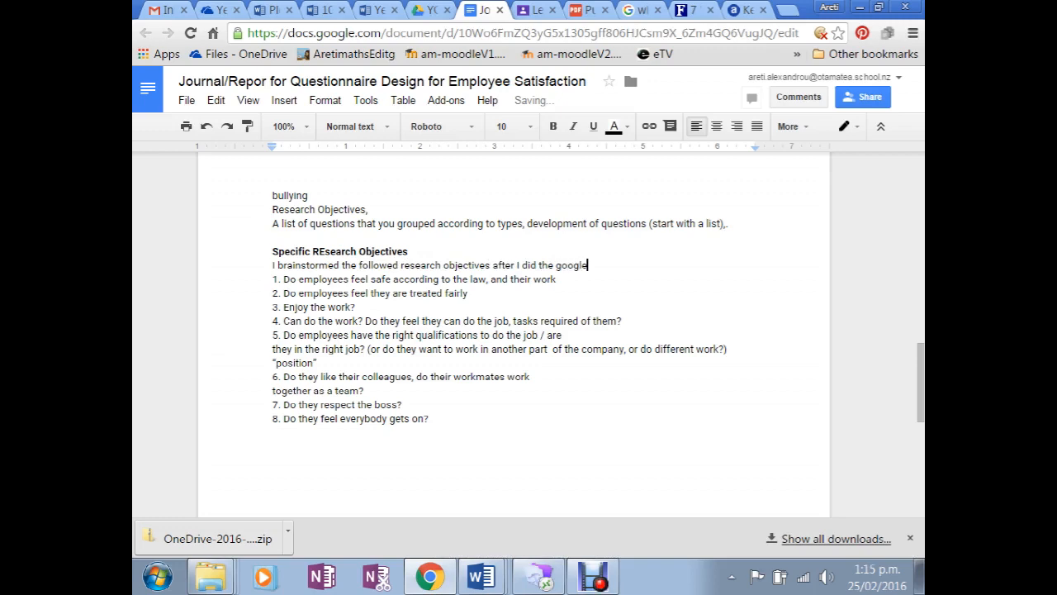
{"action": "type", "text": " research:"}
{"action": "key", "text": "Return"}
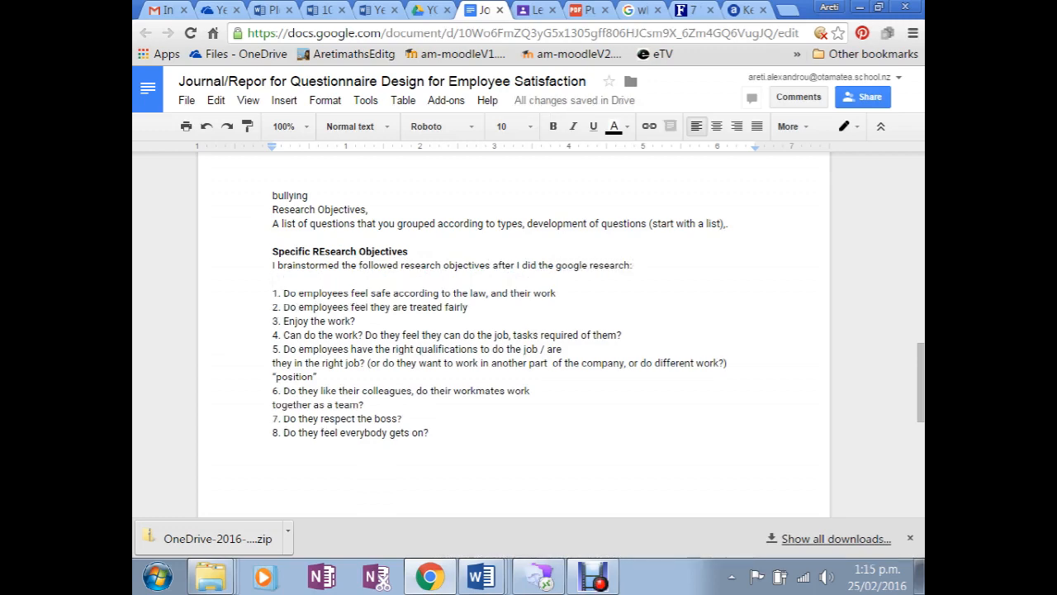
Copy the short reordered objectives list, "3 – enjoy the work" to "1 – feel safe", from the purposes PDF and paste it below objective 8
{"action": "scroll", "coordinate": [514, 333], "scroll_direction": "down", "scroll_amount": 1}
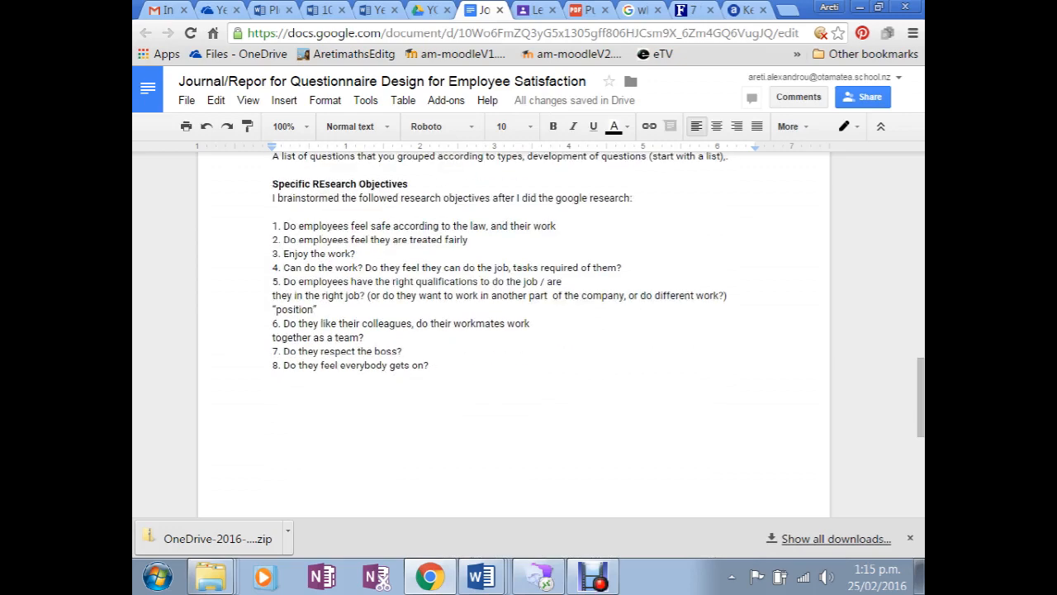
{"action": "key", "text": "Return"}
{"action": "left_click", "coordinate": [584, 10]}
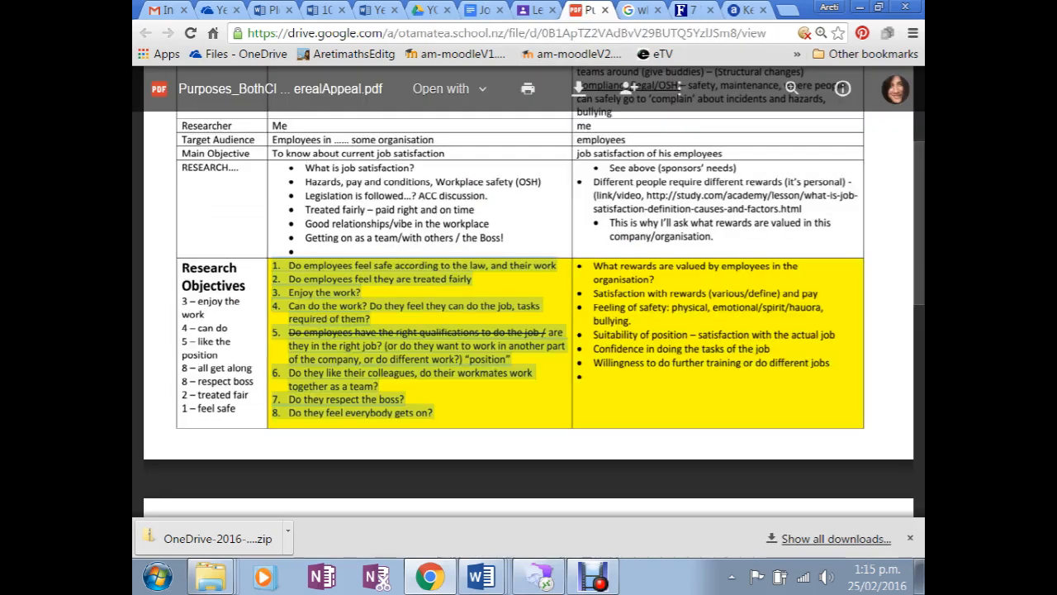
{"action": "left_click", "coordinate": [240, 408]}
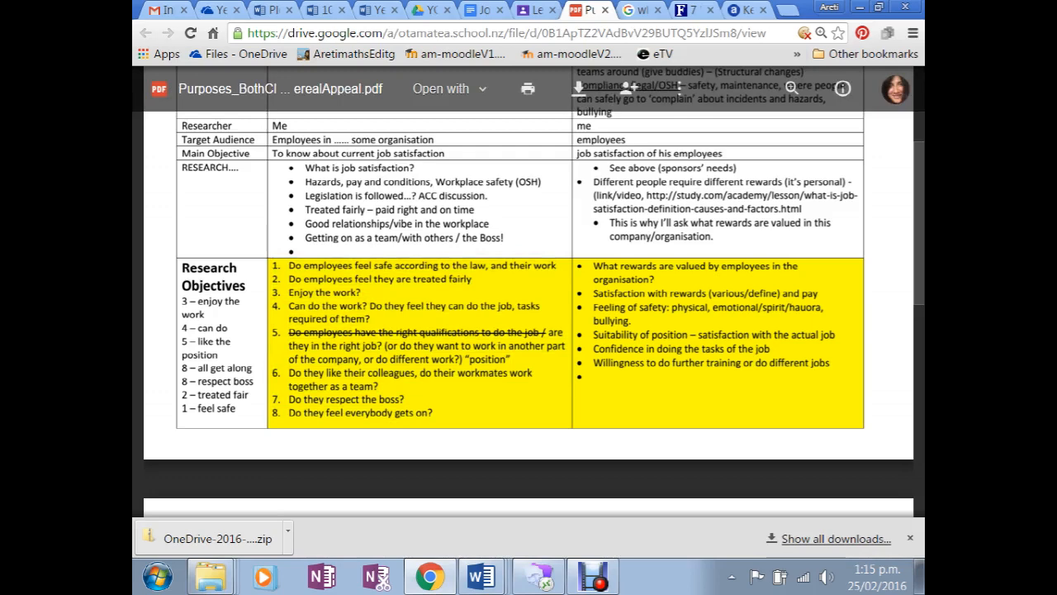
{"action": "left_click_drag", "start_coordinate": [237, 408], "coordinate": [182, 301]}
{"action": "key", "text": "ctrl+c"}
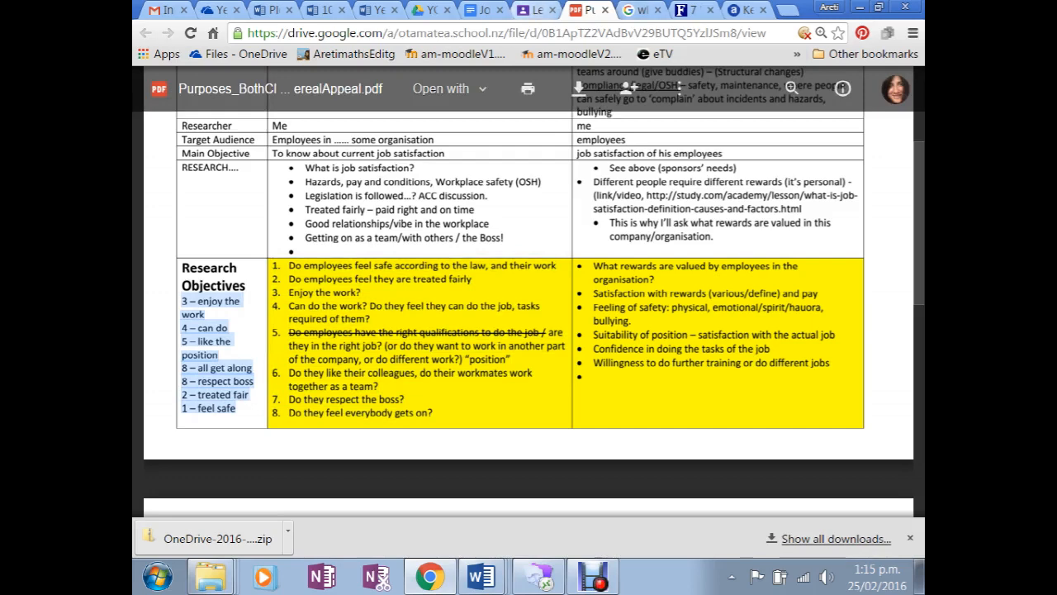
{"action": "left_click", "coordinate": [483, 10]}
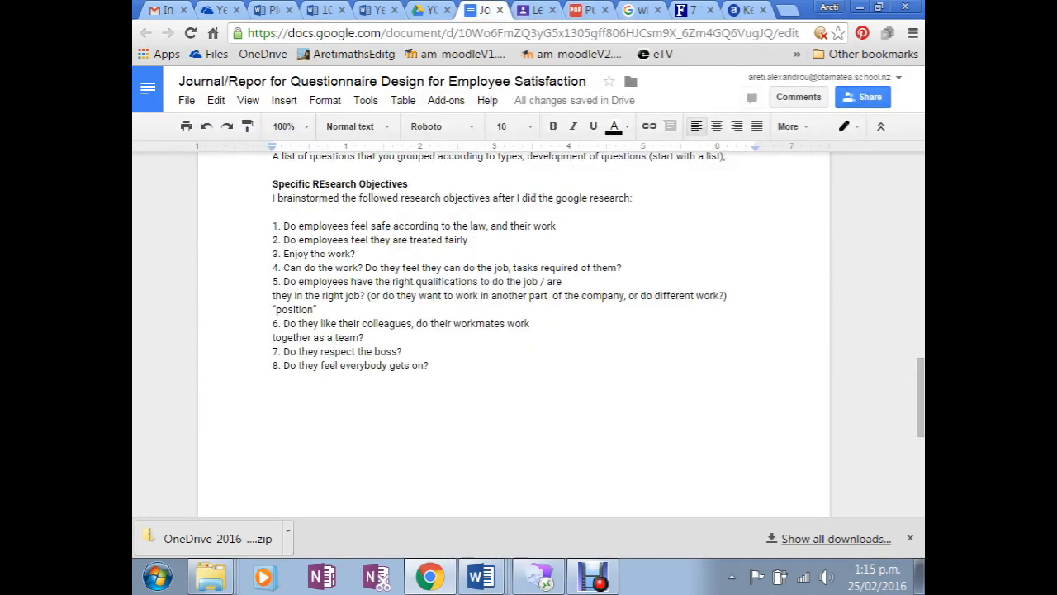
{"action": "key", "text": "ctrl+v"}
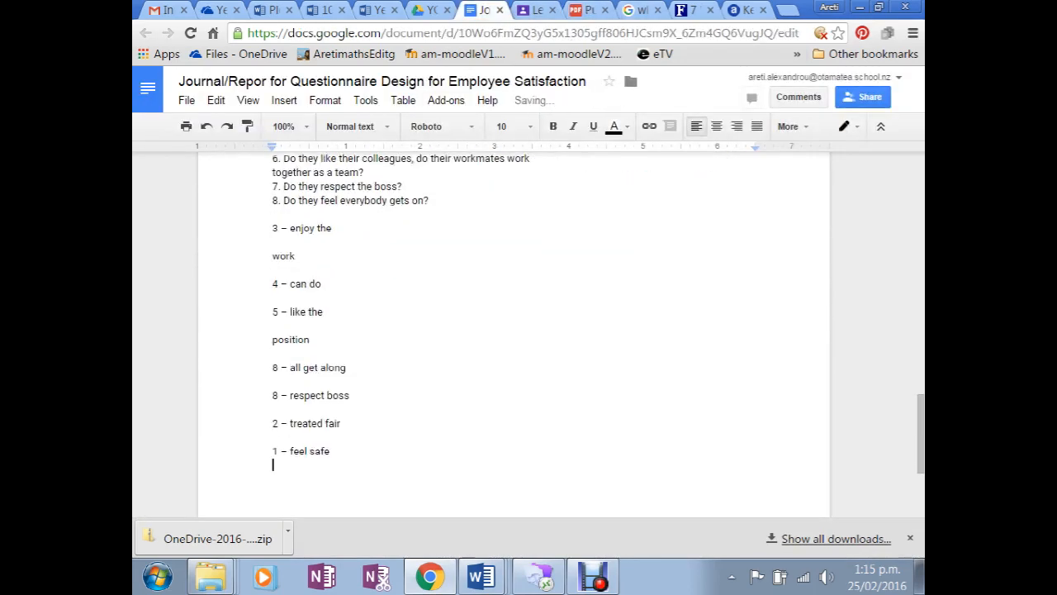
Join the wrapped words onto the "enjoy the" and "like the" lines and remove the empty lines between items 3, 4 and 5 of the pasted list
{"action": "key", "text": "Delete"}
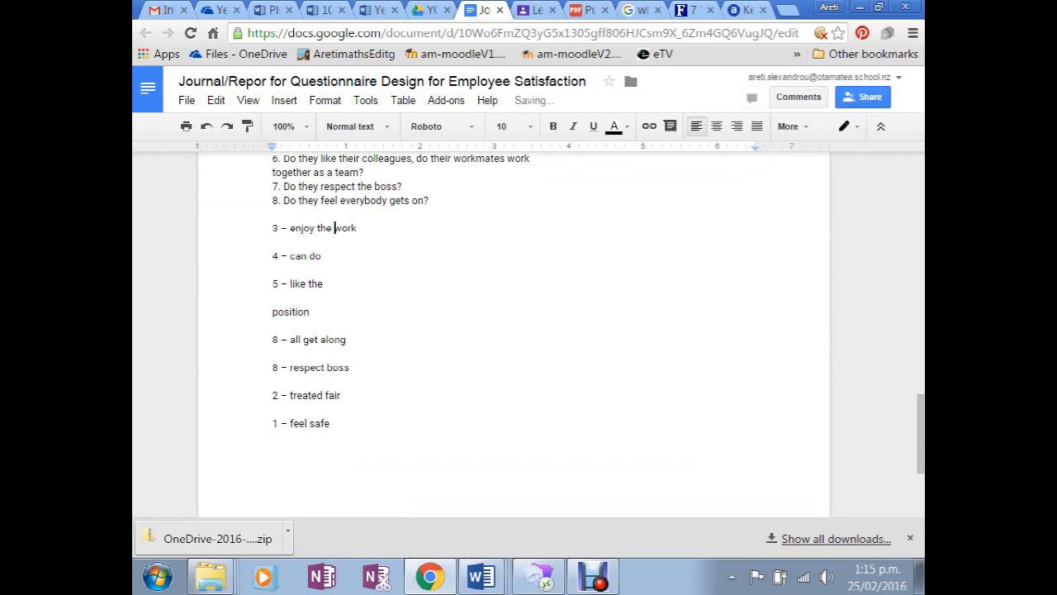
{"action": "key", "text": "Delete"}
{"action": "key", "text": "Delete"}
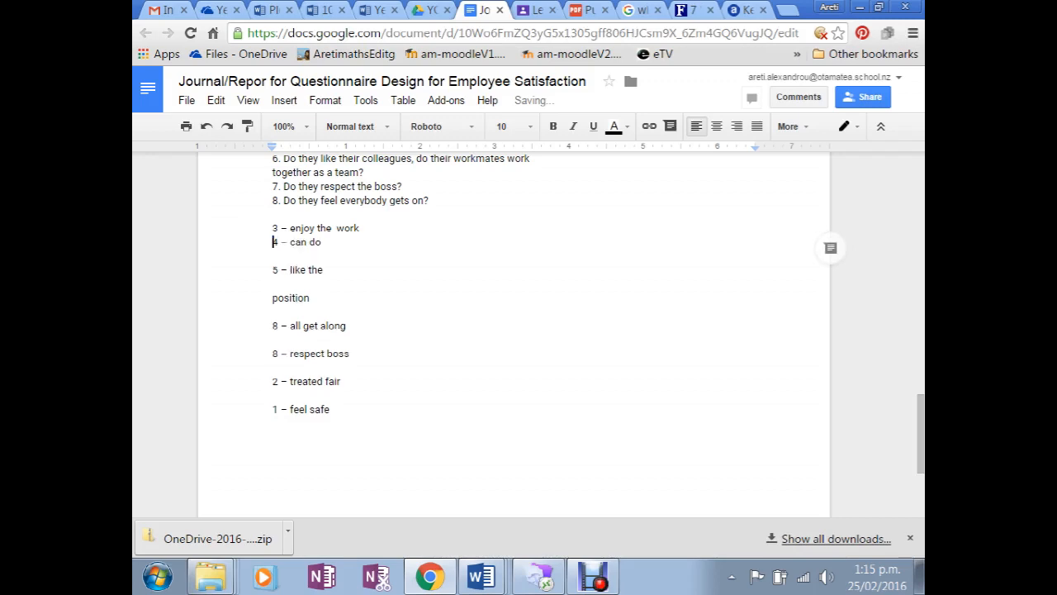
{"action": "key", "text": "Delete"}
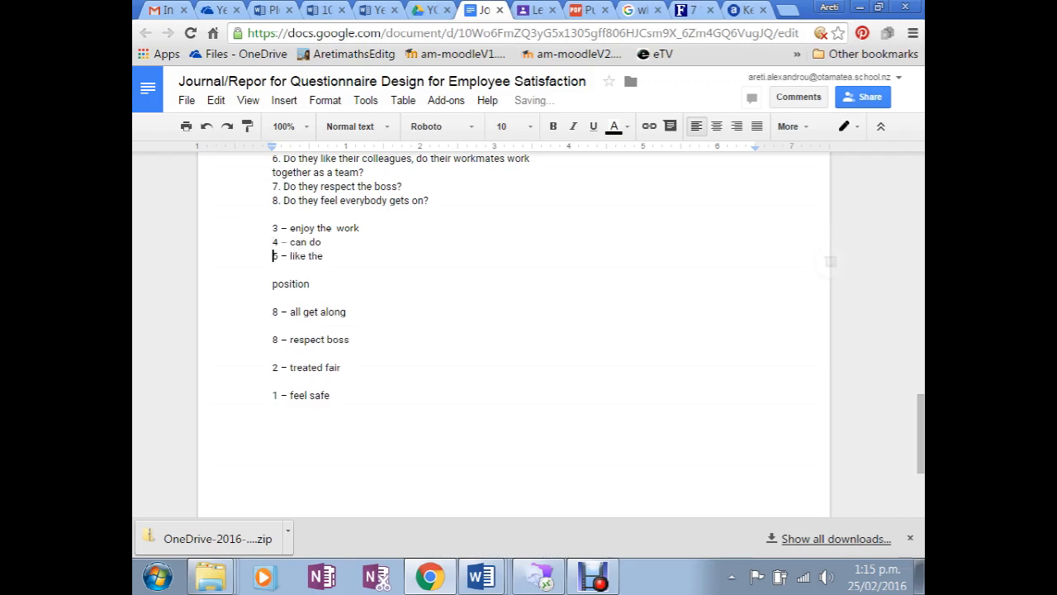
{"action": "scroll", "coordinate": [512, 331], "scroll_direction": "up", "scroll_amount": 3}
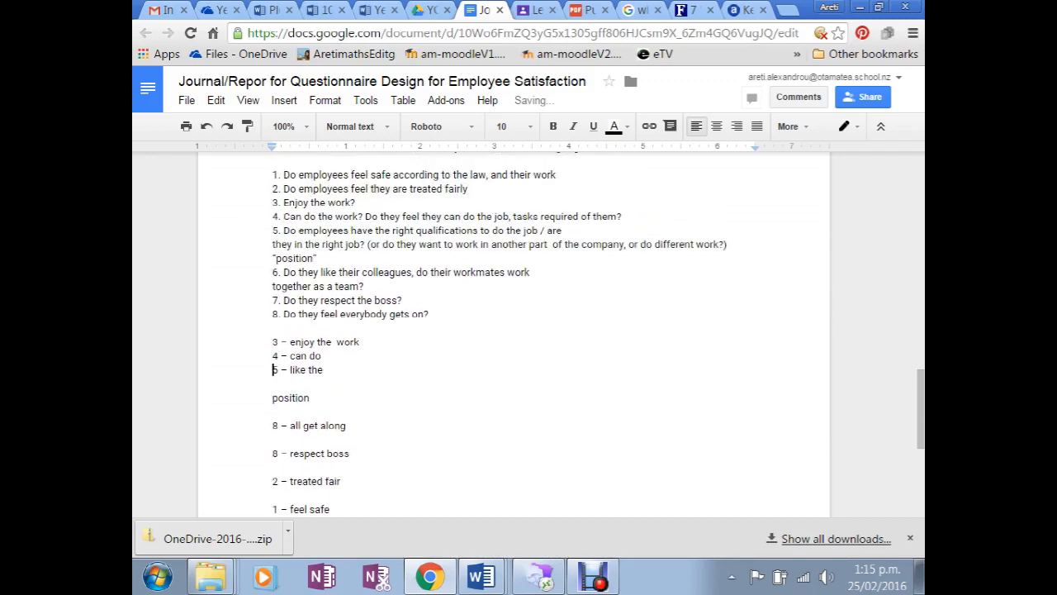
{"action": "double_click", "coordinate": [275, 384]}
{"action": "key", "text": "Delete"}
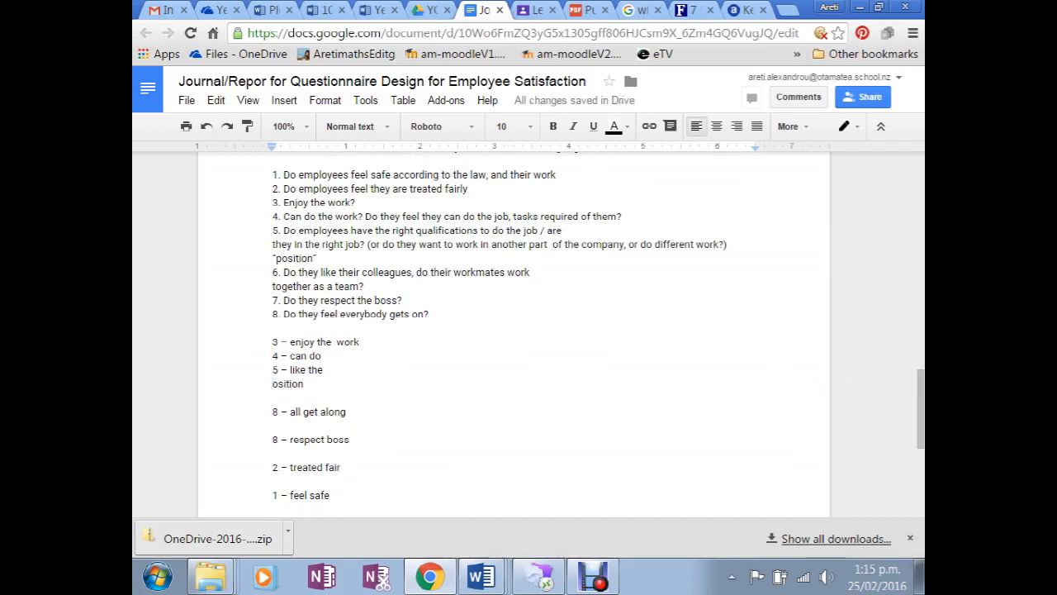
{"action": "key", "text": "BackSpace"}
Insert the heading "Question Development:" on its own line above the pasted list
{"action": "left_click", "coordinate": [273, 328]}
{"action": "key", "text": "Return"}
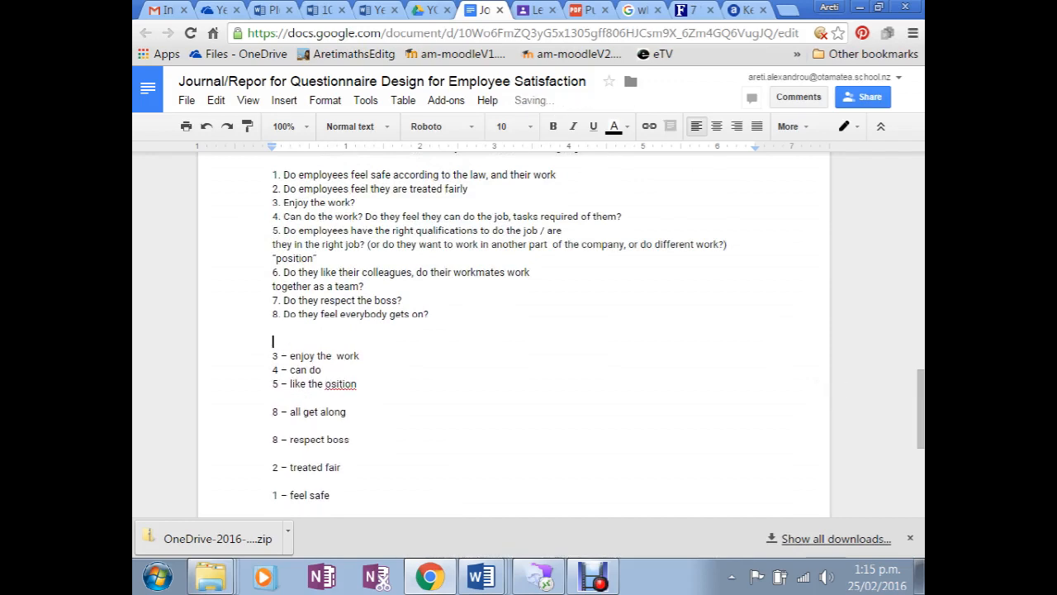
{"action": "type", "text": "Question dE"}
{"action": "type", "text": "valu"}
{"action": "key", "text": "BackSpace"}
{"action": "key", "text": "BackSpace"}
{"action": "key", "text": "BackSpace"}
{"action": "key", "text": "BackSpace"}
{"action": "key", "text": "BackSpace"}
{"action": "type", "text": "Developmen"}
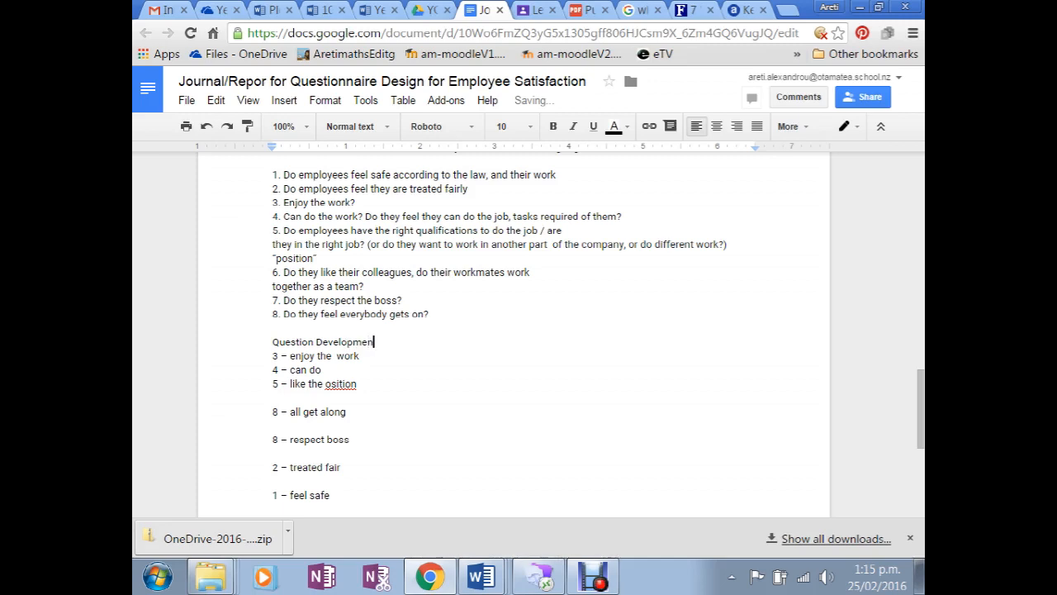
{"action": "type", "text": "t:"}
{"action": "key", "text": "Return"}
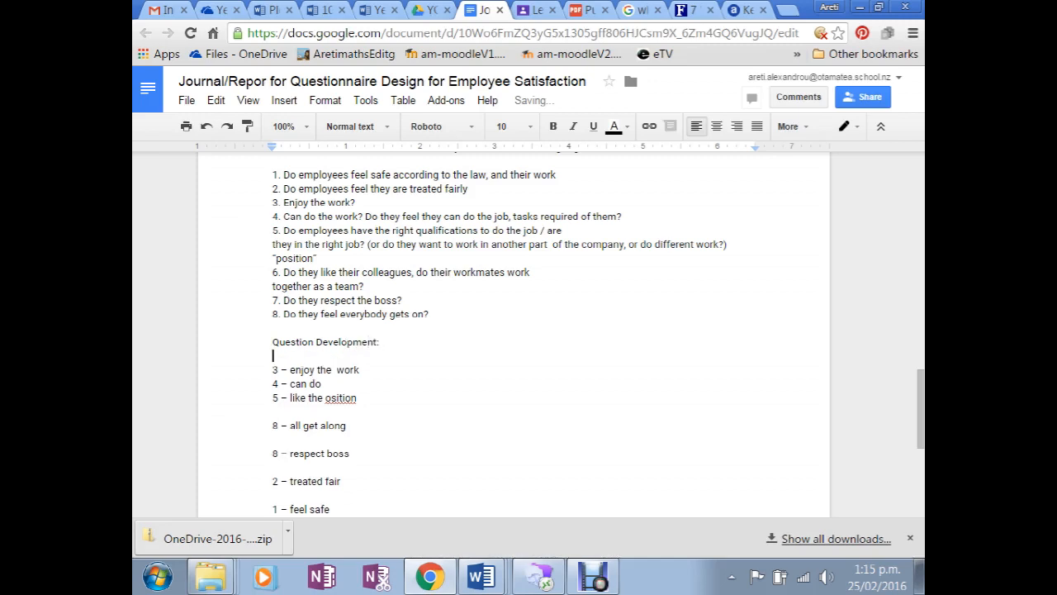
Write "Firstly I reordered the research objectives" directly below the "Question Development:" heading
{"action": "type", "text": "Firstly I"}
{"action": "type", "text": " reorder "}
{"action": "type", "text": "d the researc"}
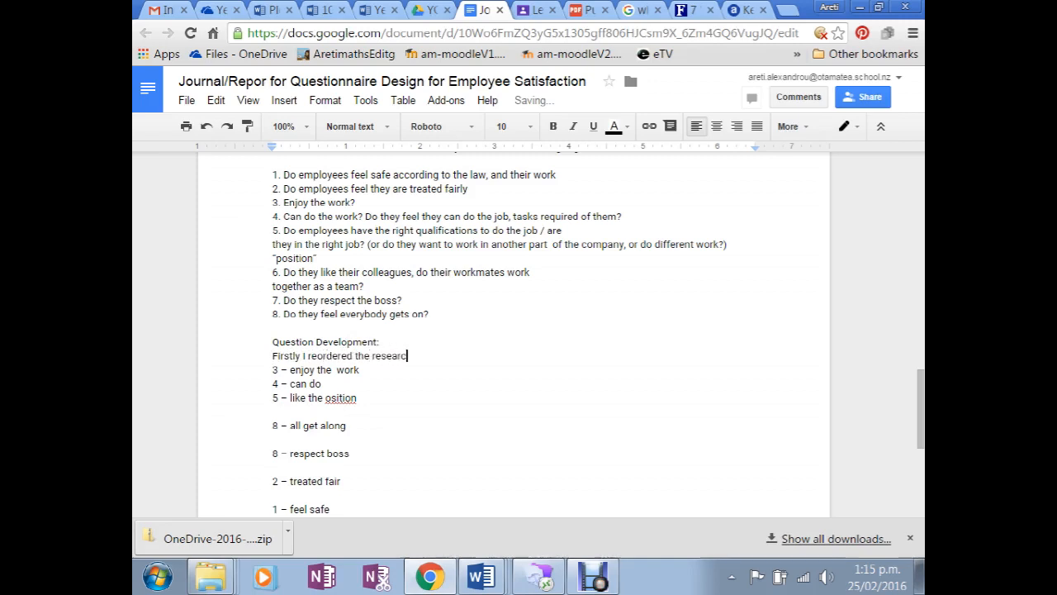
{"action": "type", "text": "h objectives"}
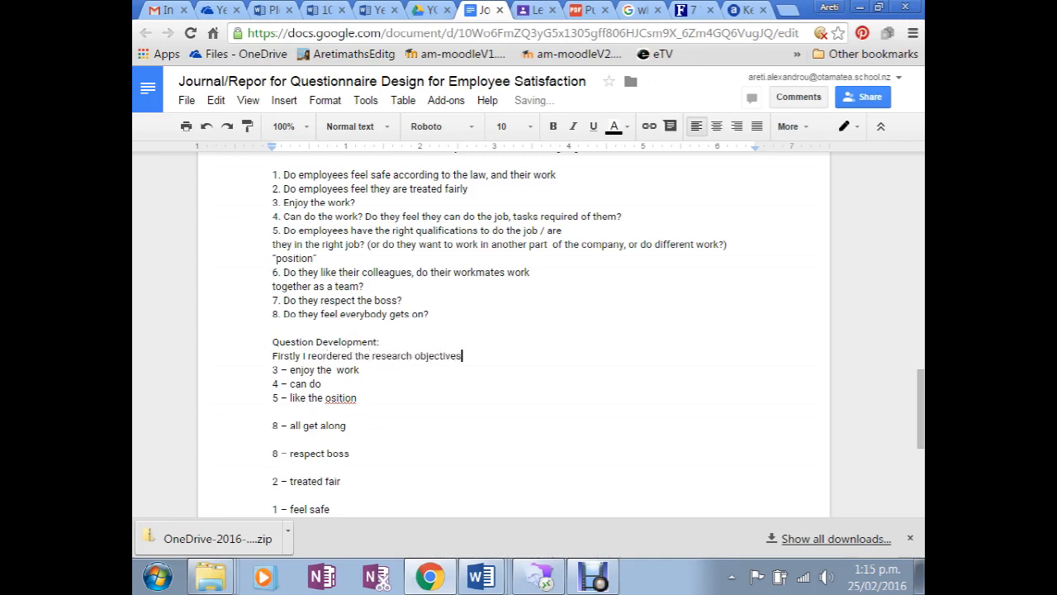
Remove the empty lines between the pasted list's items from "like the" down to "feel safe"
{"action": "scroll", "coordinate": [512, 330], "scroll_direction": "down", "scroll_amount": 1}
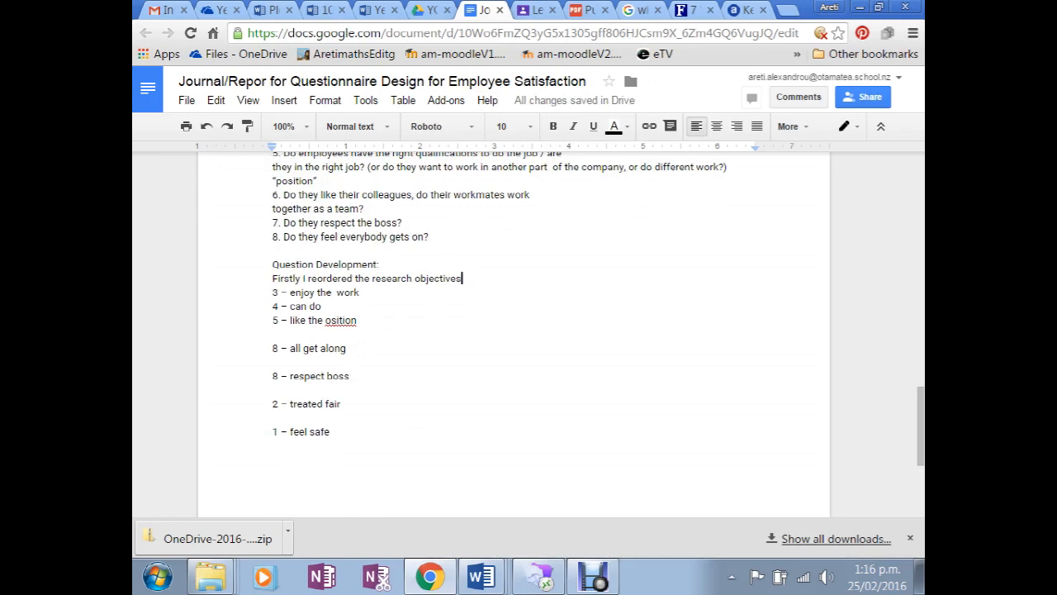
{"action": "left_click", "coordinate": [273, 418]}
{"action": "key", "text": "BackSpace"}
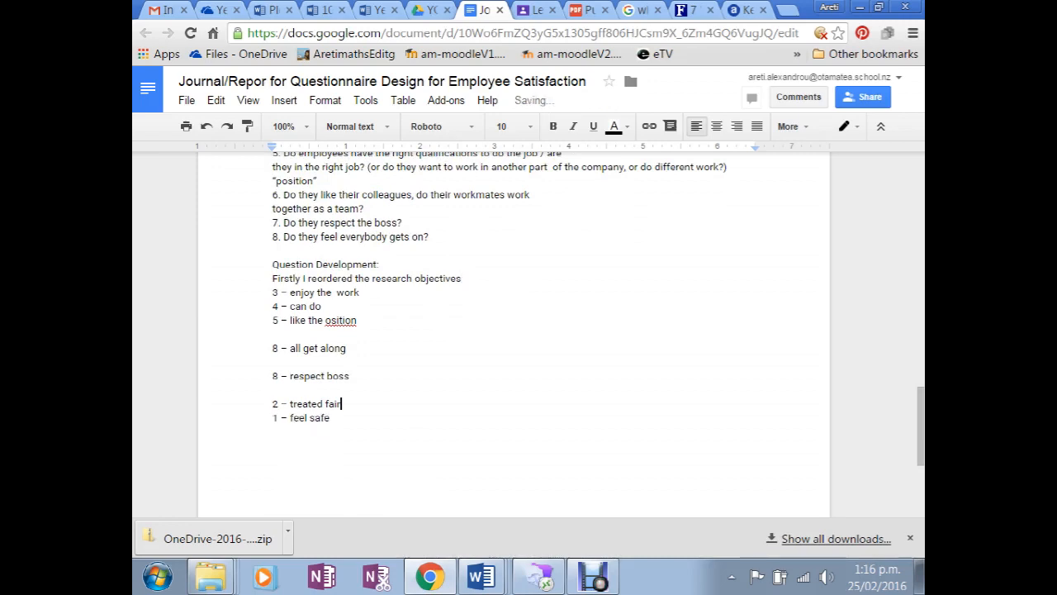
{"action": "left_click", "coordinate": [274, 390]}
{"action": "key", "text": "BackSpace"}
{"action": "double_click", "coordinate": [275, 363]}
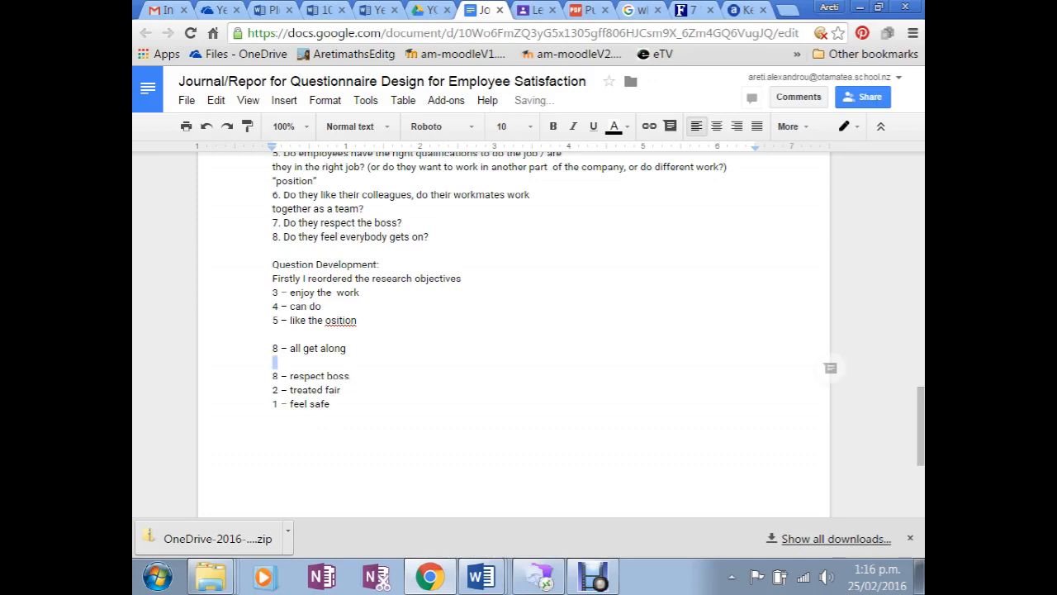
{"action": "key", "text": "BackSpace"}
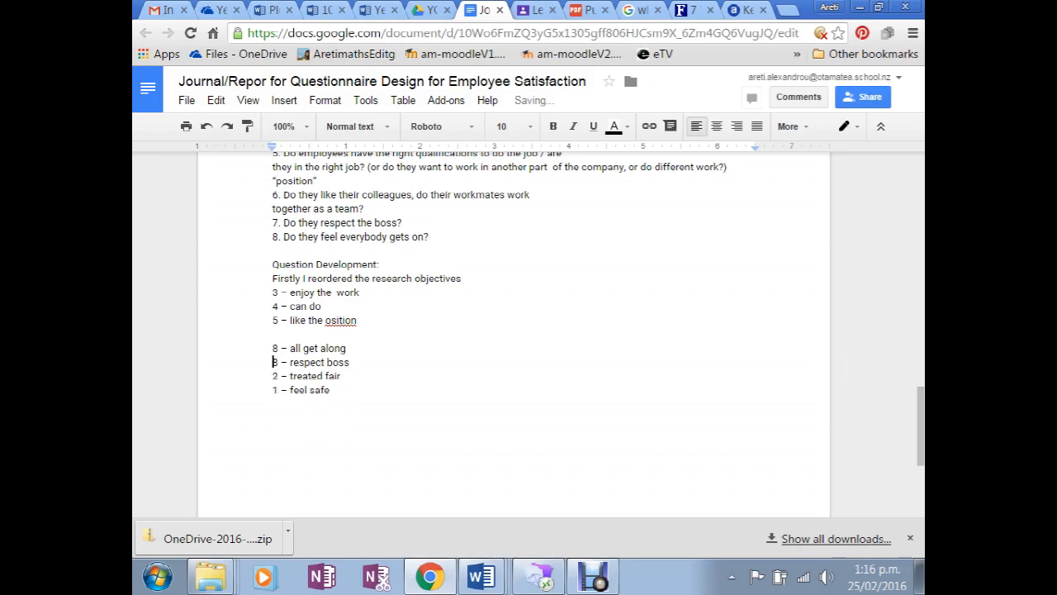
{"action": "left_click", "coordinate": [273, 334]}
{"action": "key", "text": "BackSpace"}
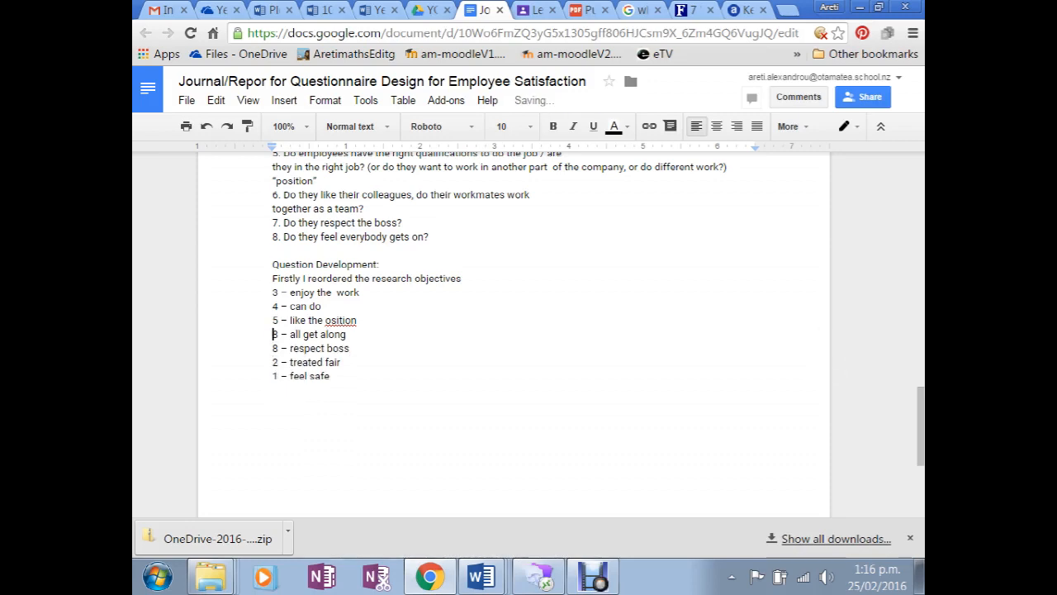
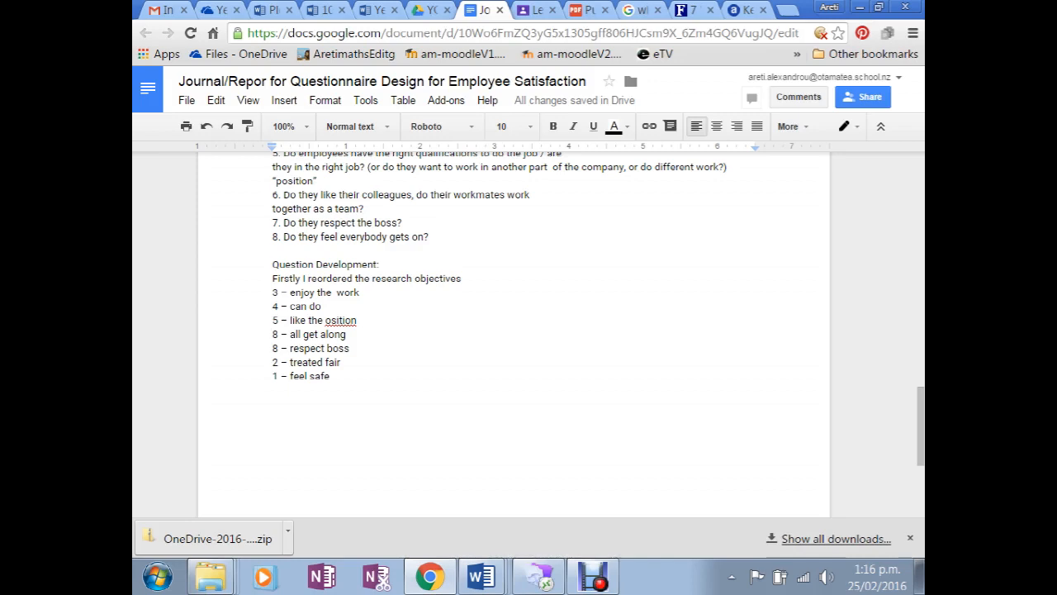
Continue the reordering sentence with "from question areas that were easiest to answer (straight forward opinions, mainly related to the work), through to"
{"action": "left_click", "coordinate": [462, 279]}
{"action": "type", "text": "from "}
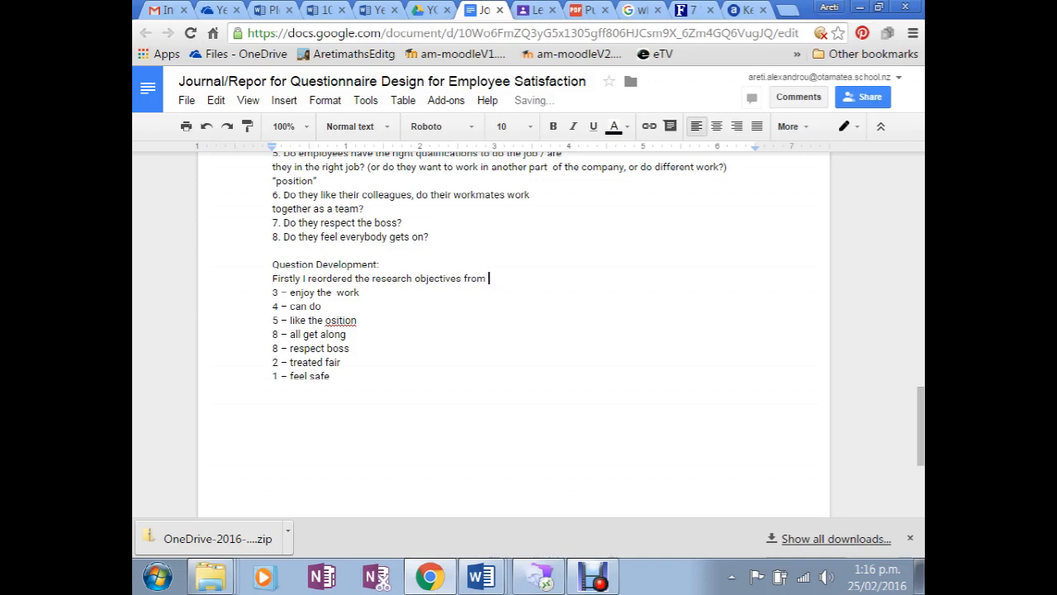
{"action": "type", "text": "question areas tha"}
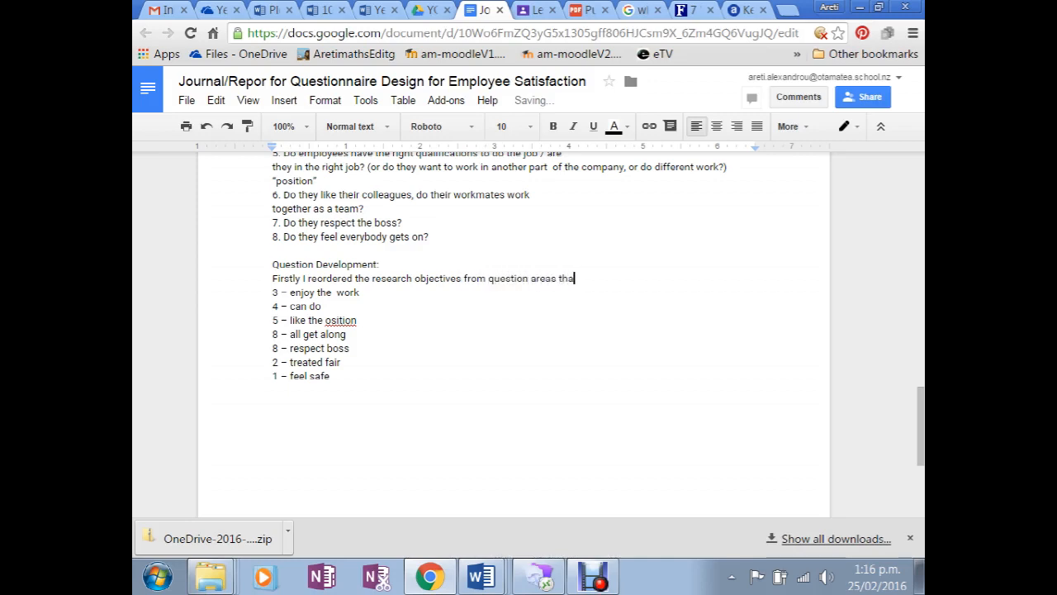
{"action": "type", "text": "t were easiest to answ"}
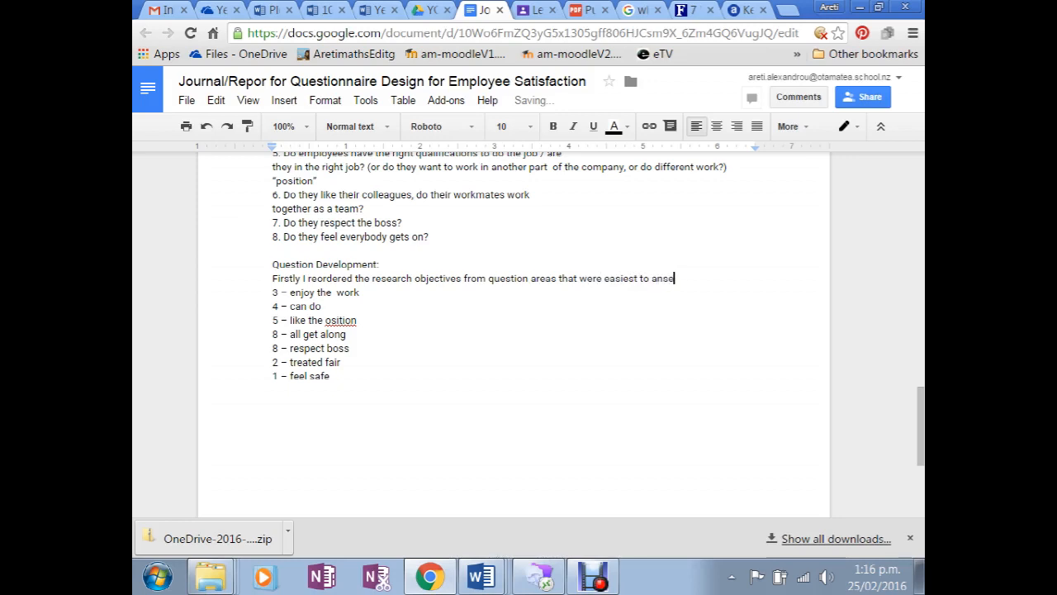
{"action": "type", "text": "er (and"}
{"action": "key", "text": "BackSpace"}
{"action": "key", "text": "BackSpace"}
{"action": "key", "text": "BackSpace"}
{"action": "type", "text": "(straight forward op"}
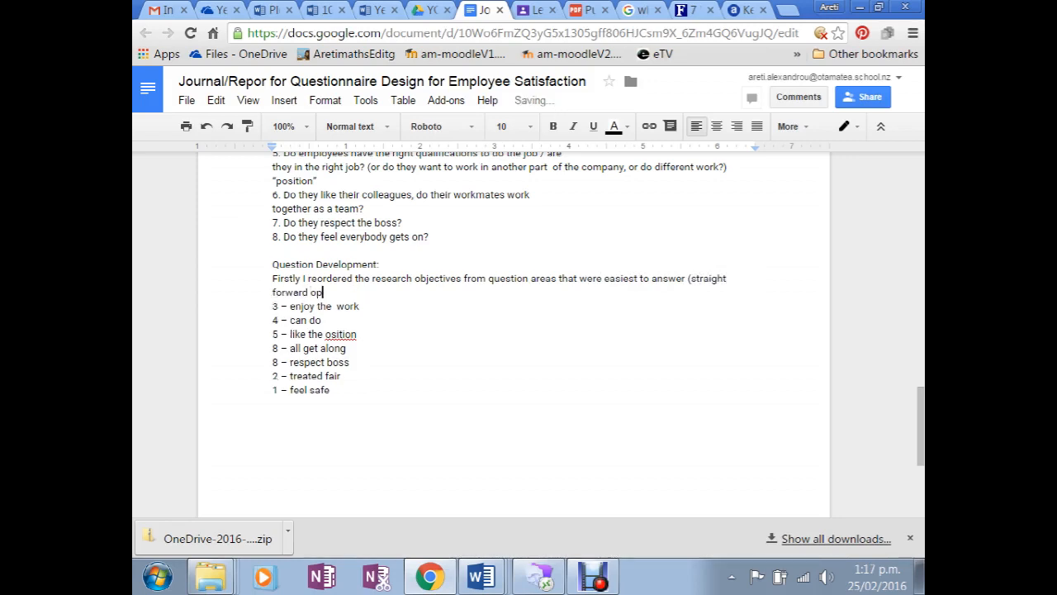
{"action": "type", "text": "inions, mainly related th"}
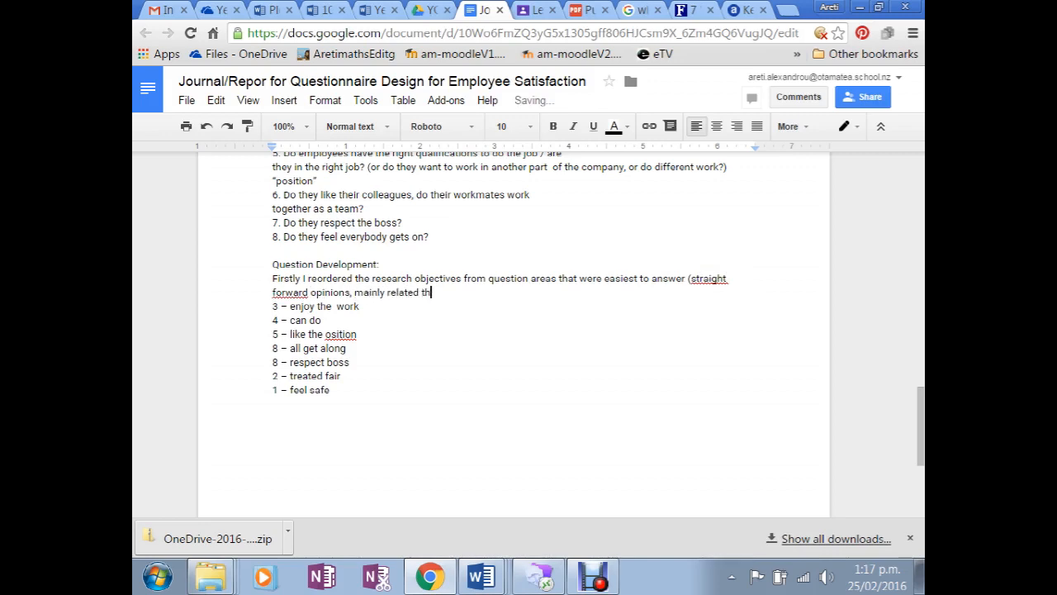
{"action": "key", "text": "BackSpace"}
{"action": "type", "text": "o the work), through to "}
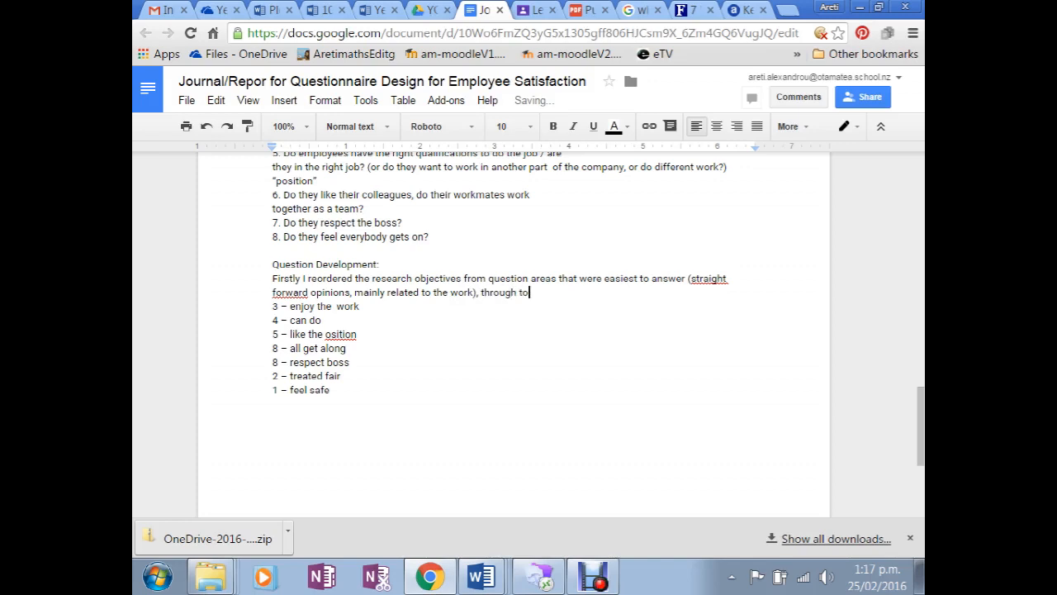
Continue the reordering sentence with "more sensitive areas" after "through to"
{"action": "type", "text": "t"}
{"action": "key", "text": "BackSpace"}
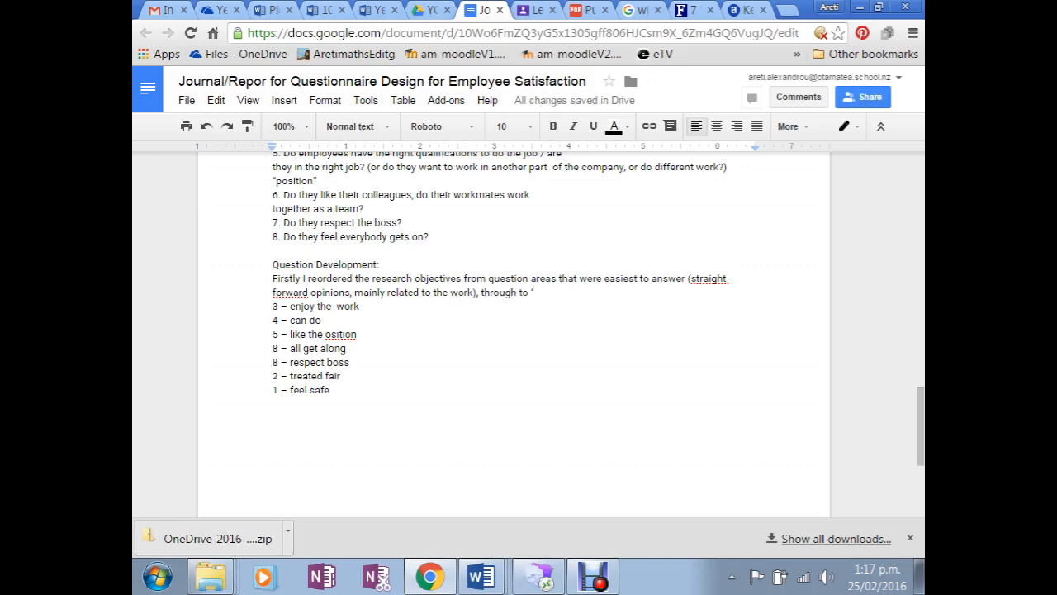
{"action": "type", "text": "more questi"}
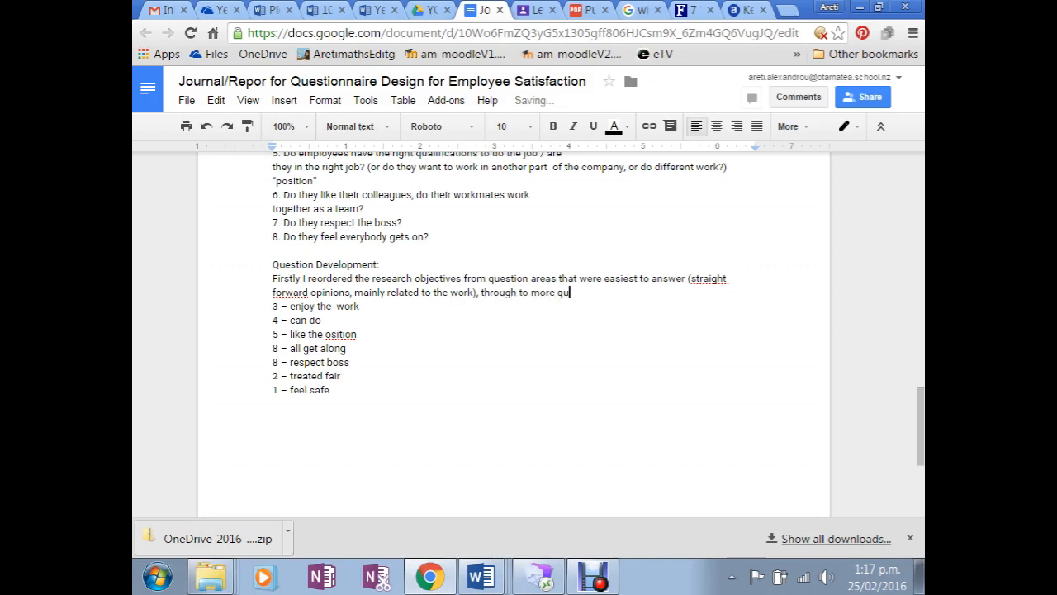
{"action": "key", "text": "BackSpace"}
{"action": "key", "text": "BackSpace"}
{"action": "key", "text": "BackSpace"}
{"action": "key", "text": "BackSpace"}
{"action": "key", "text": "BackSpace"}
{"action": "key", "text": "BackSpace"}
{"action": "type", "text": "sensitive areas"}
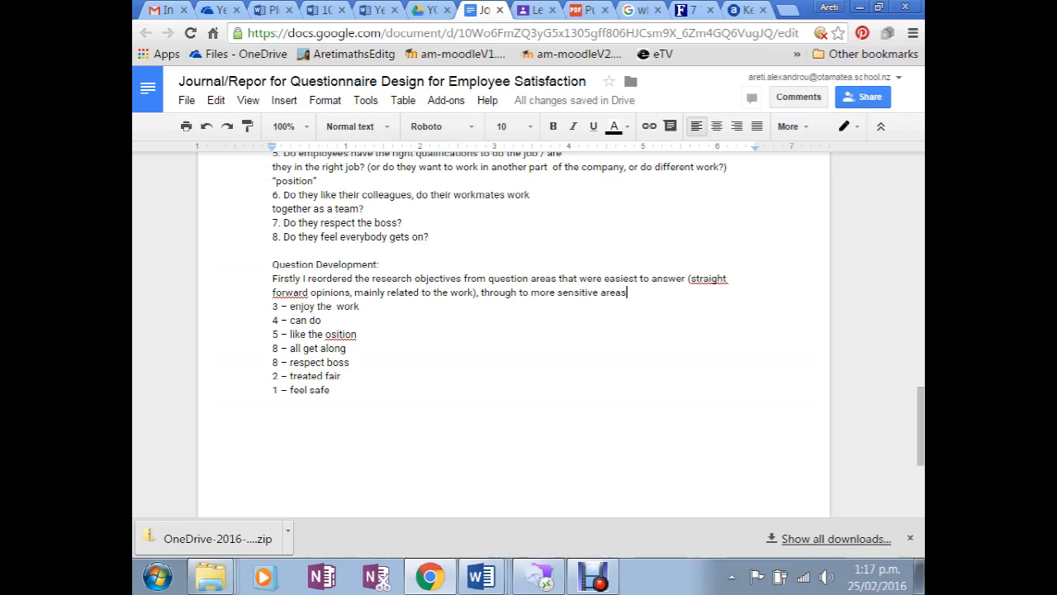
Finish the reordering sentence with ", that are personal or harder to answer for some people:" and leave an empty line before the list
{"action": "type", "text": ", t"}
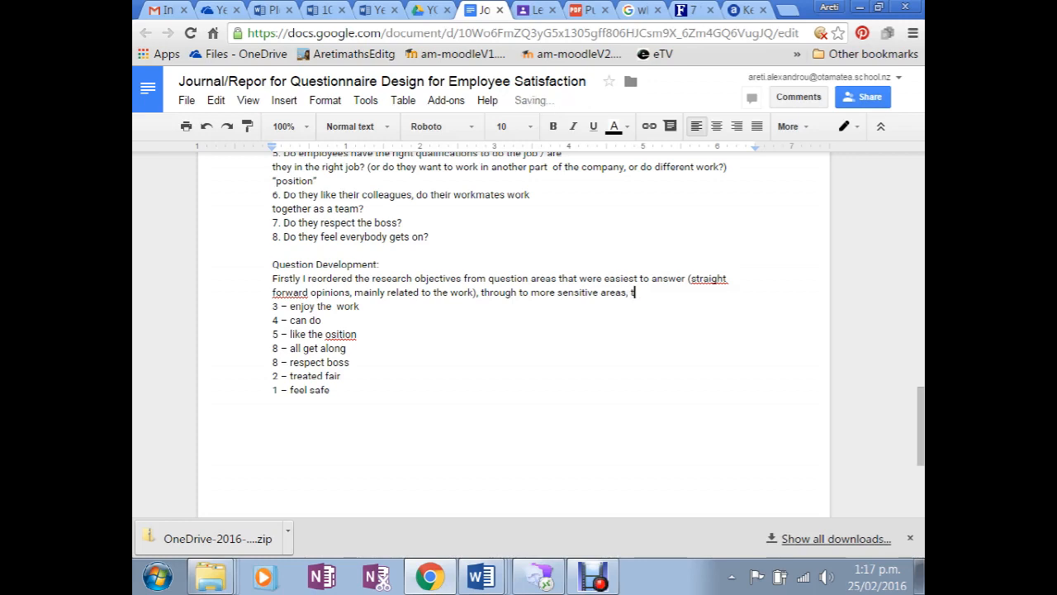
{"action": "type", "text": "hat are personal or ha"}
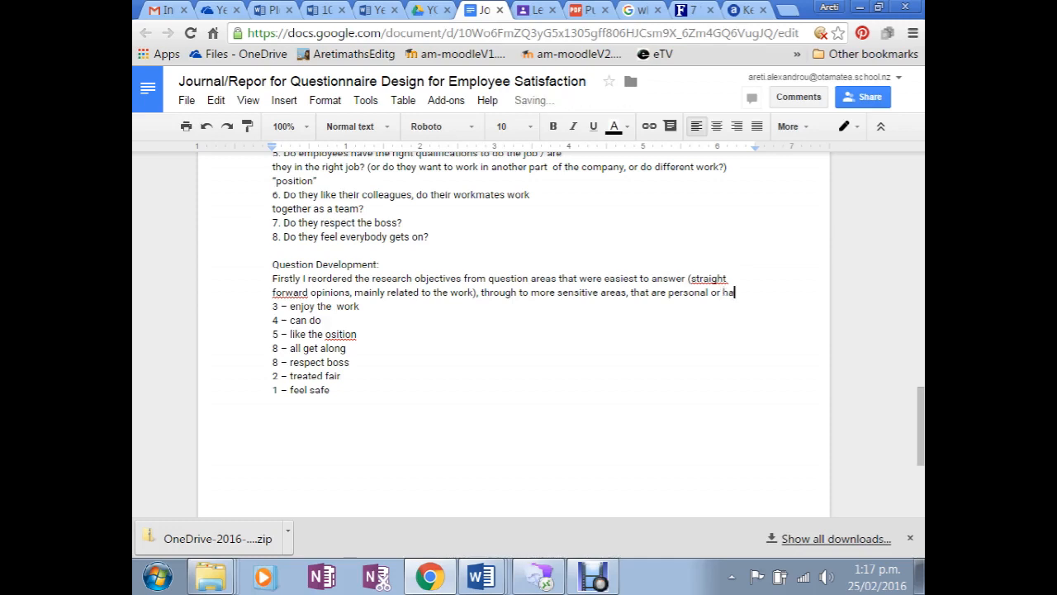
{"action": "type", "text": "rder to answ"}
{"action": "type", "text": "er "}
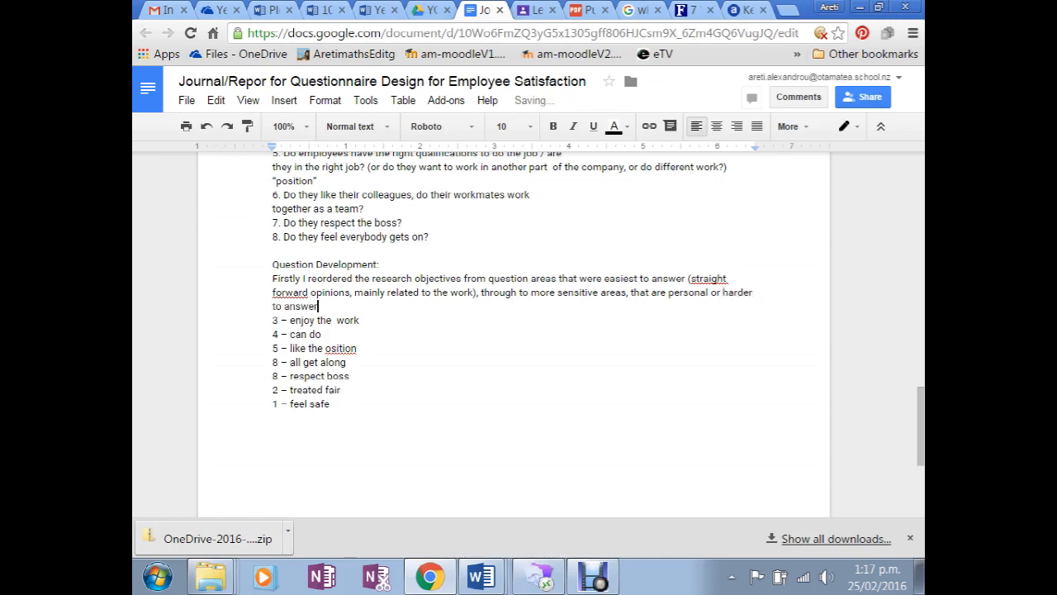
{"action": "type", "text": "for some people:"}
{"action": "key", "text": "Return"}
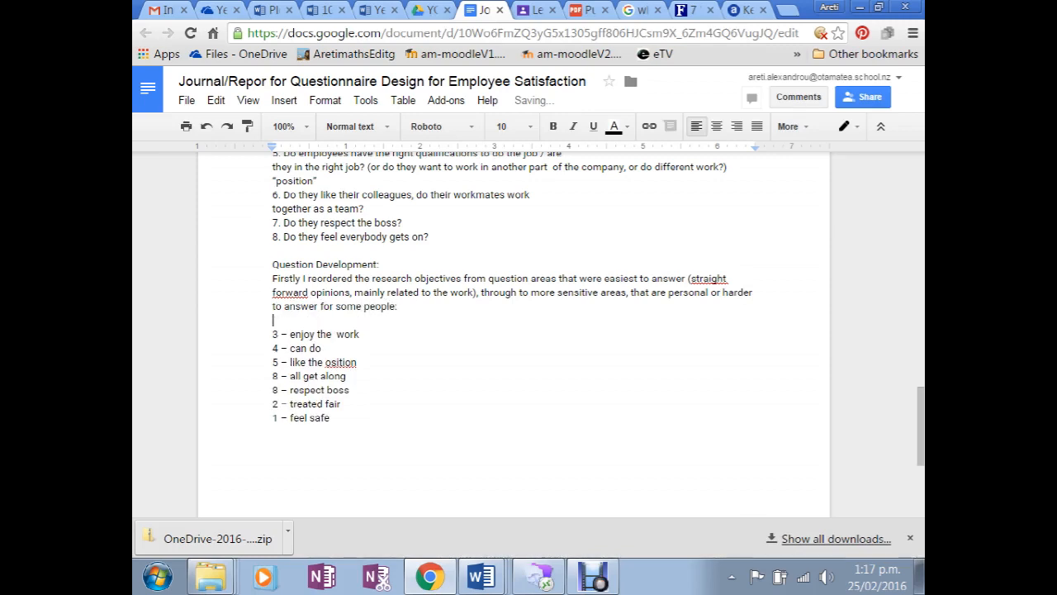
Make the "Question Development:" heading bold
{"action": "left_click_drag", "start_coordinate": [379, 265], "coordinate": [273, 264]}
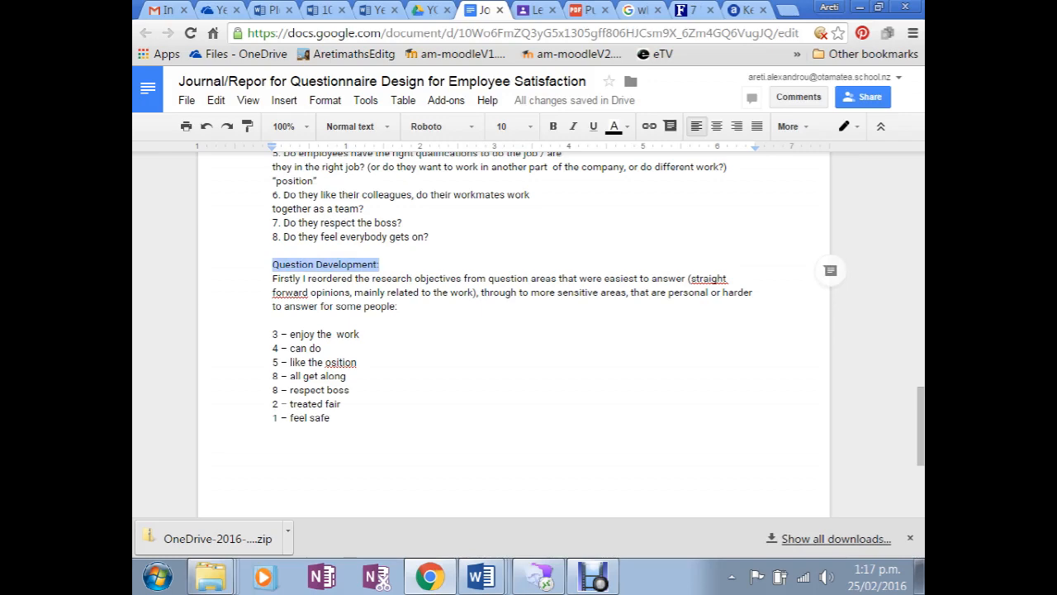
{"action": "key", "text": "ctrl+b"}
Leave an empty line below the list and write "I started developing the specific questions in this way:" on its own line
{"action": "scroll", "coordinate": [514, 330], "scroll_direction": "down", "scroll_amount": 3}
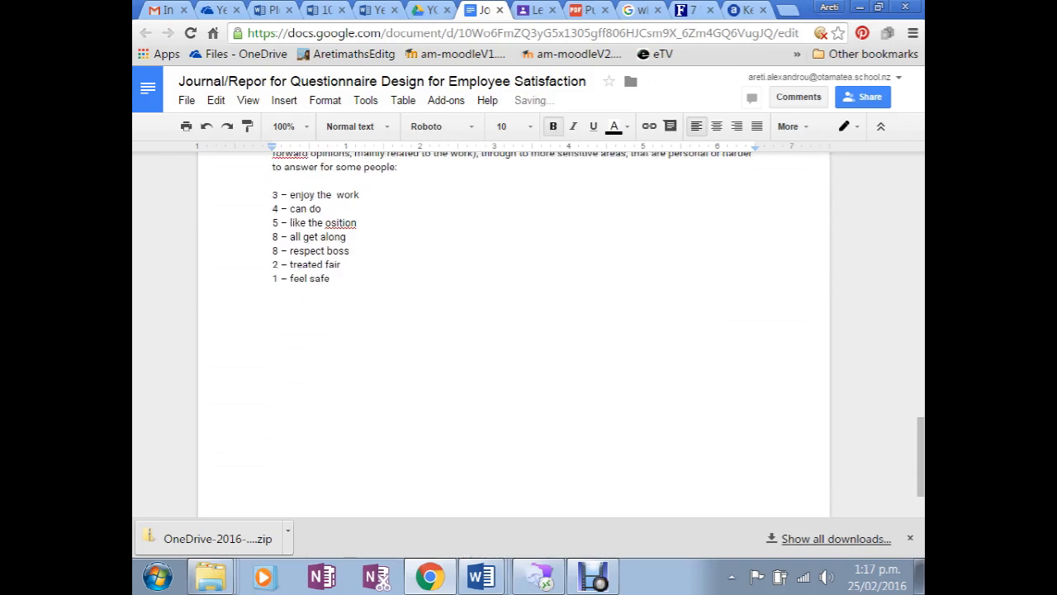
{"action": "left_click", "coordinate": [274, 292]}
{"action": "key", "text": "Return"}
{"action": "type", "text": "Work"}
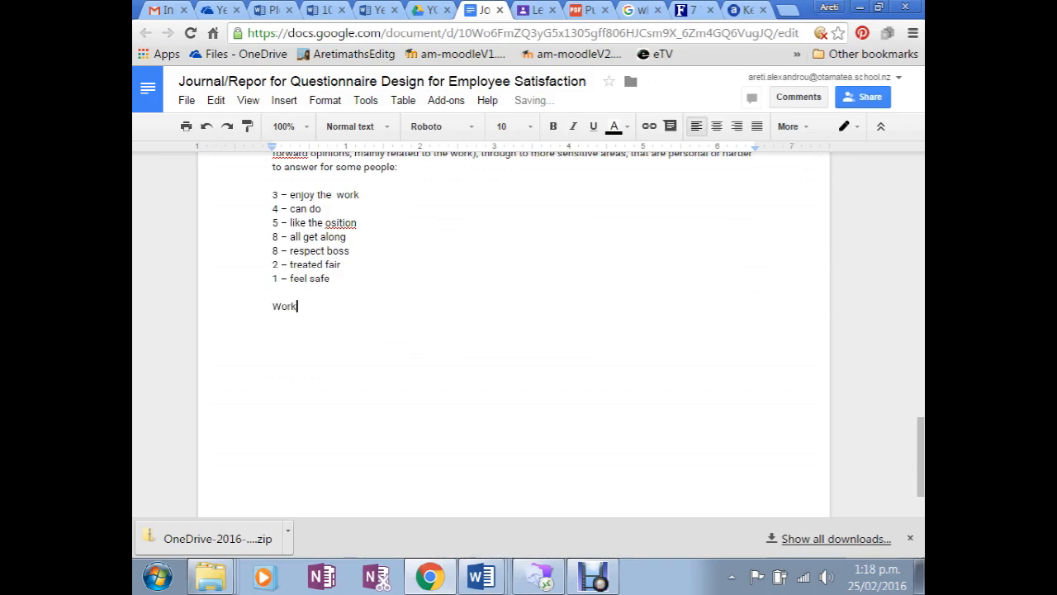
{"action": "key", "text": "BackSpace"}
{"action": "key", "text": "BackSpace"}
{"action": "key", "text": "BackSpace"}
{"action": "key", "text": "BackSpace"}
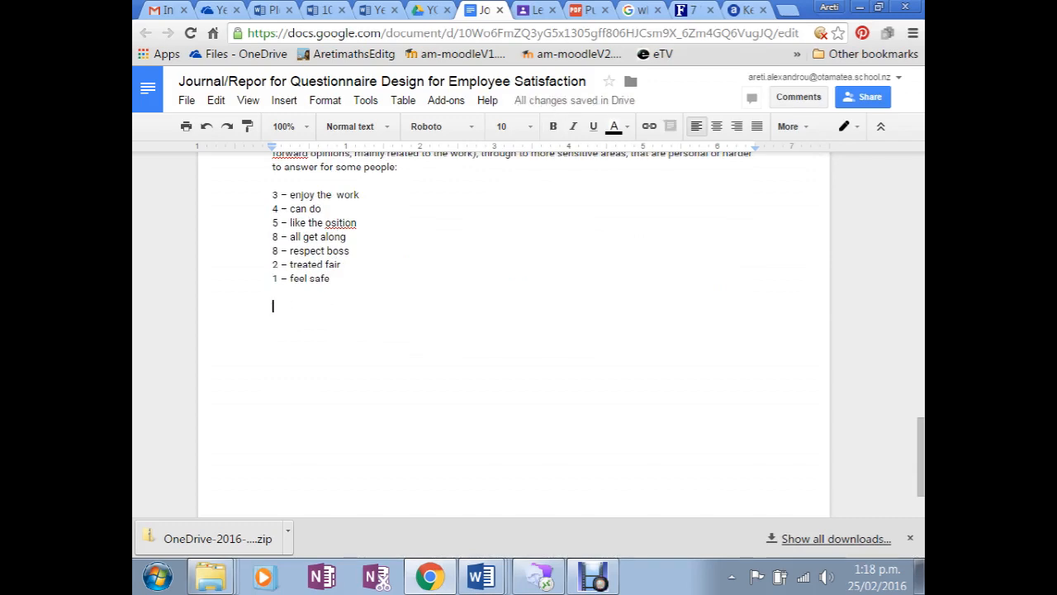
{"action": "type", "text": "I star"}
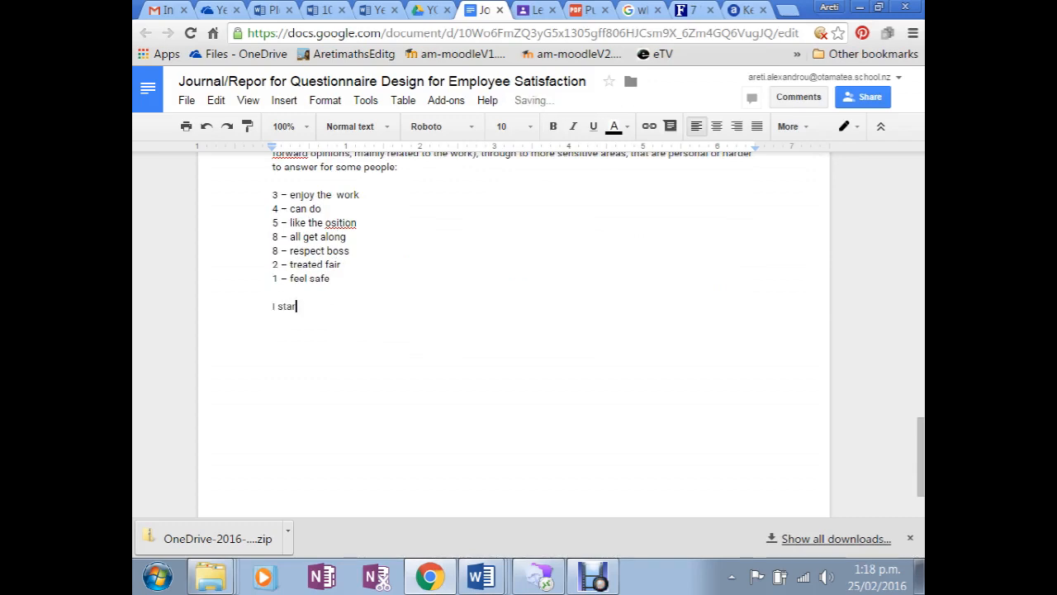
{"action": "type", "text": "ted developing the spe"}
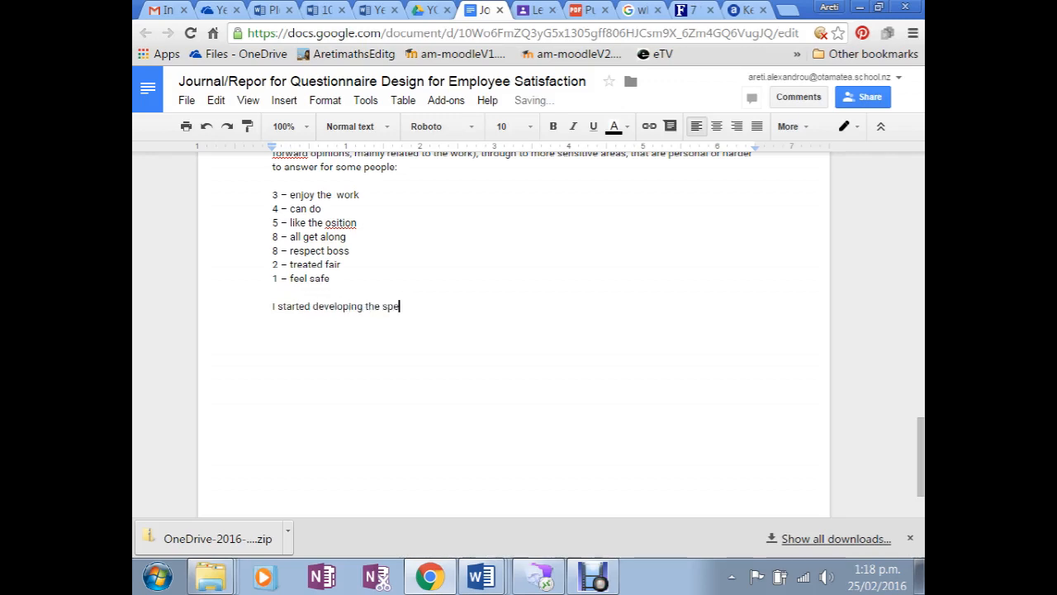
{"action": "type", "text": "cific questions in this way"}
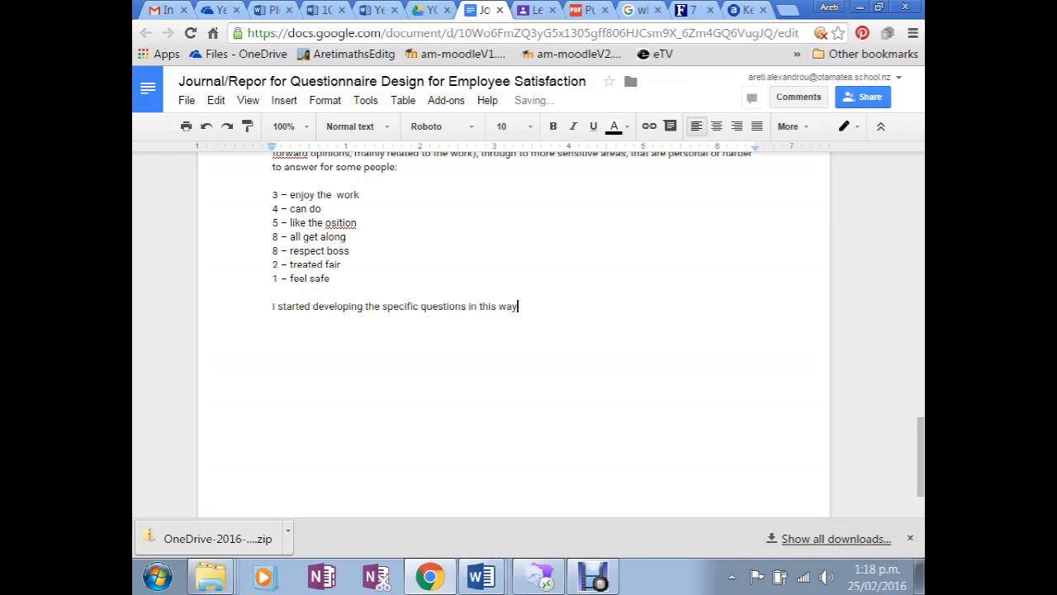
{"action": "type", "text": ":"}
{"action": "key", "text": "Return"}
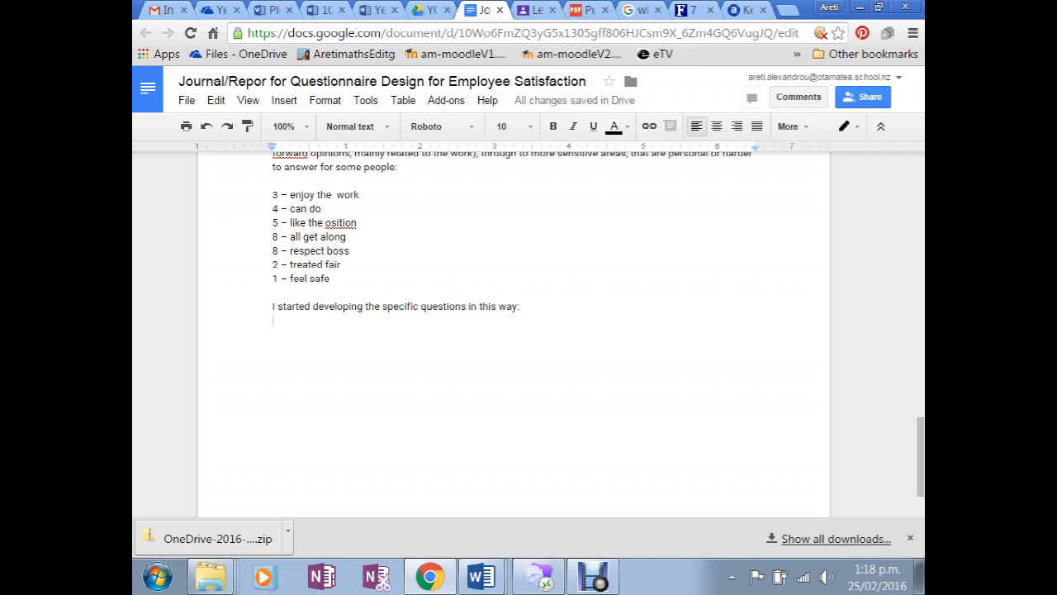
Write the first question line as "Q1 - enjoyment of your work - rating scale from 1 to 5....." and end the line
{"action": "type", "text": "Q1 - e"}
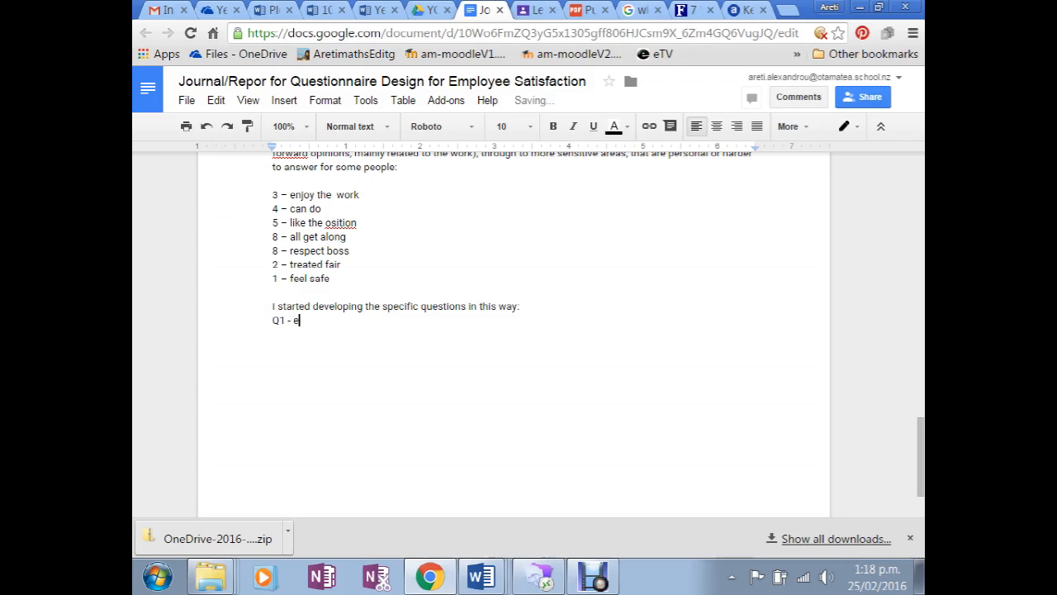
{"action": "type", "text": "njoyment of your work"}
{"action": "type", "text": " - "}
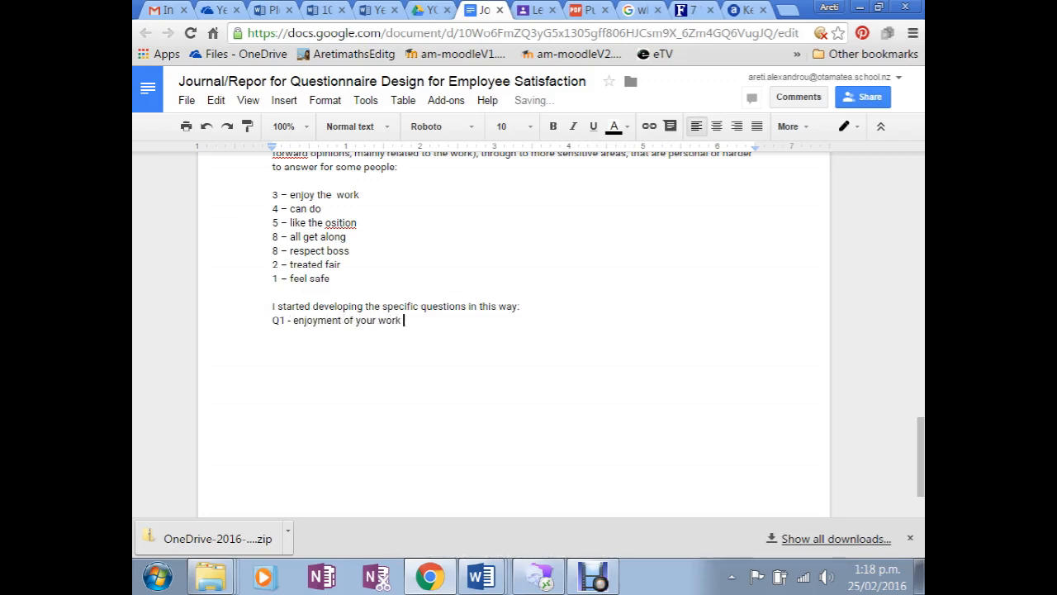
{"action": "type", "text": "scale"}
{"action": "key", "text": "BackSpace"}
{"action": "key", "text": "BackSpace"}
{"action": "key", "text": "BackSpace"}
{"action": "key", "text": "BackSpace"}
{"action": "key", "text": "BackSpace"}
{"action": "type", "text": "rating scale from 1 to "}
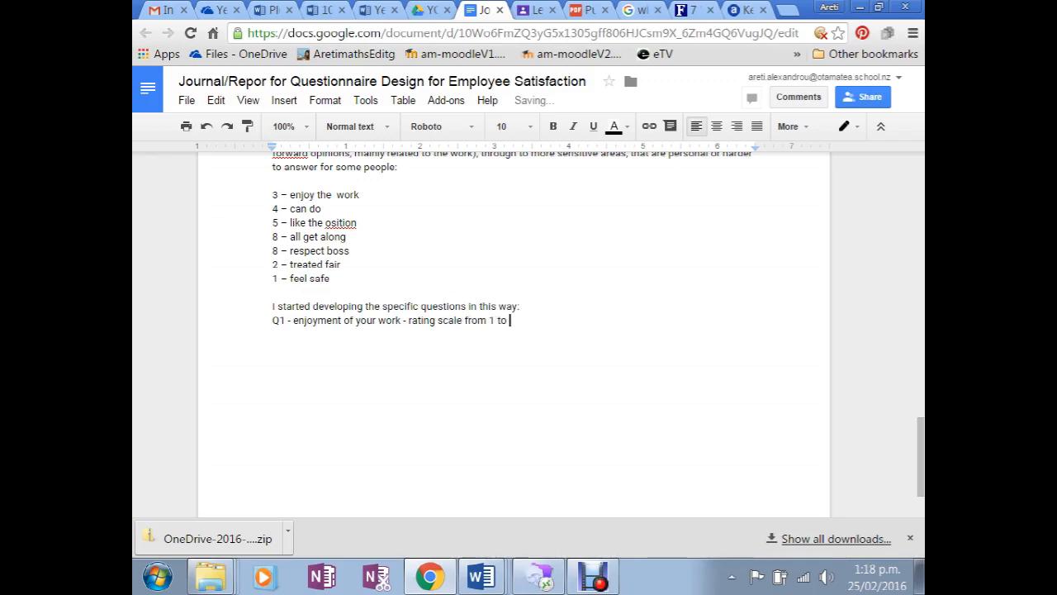
{"action": "type", "text": "5....."}
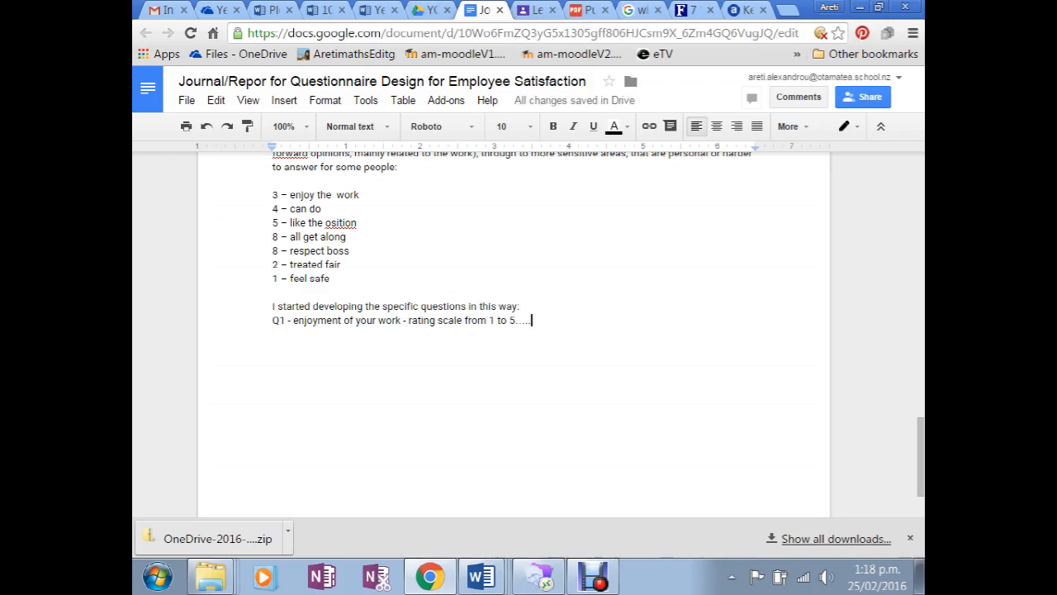
{"action": "key", "text": "Return"}
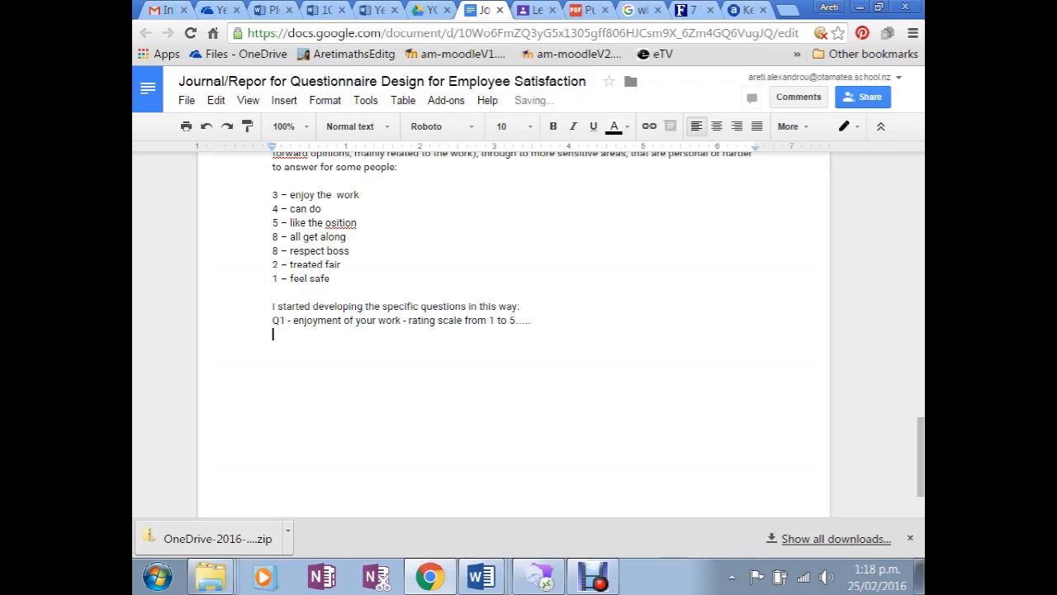
Make the word "enjoyment" bold in the Q1 line
{"action": "key", "text": "shift+Left"}
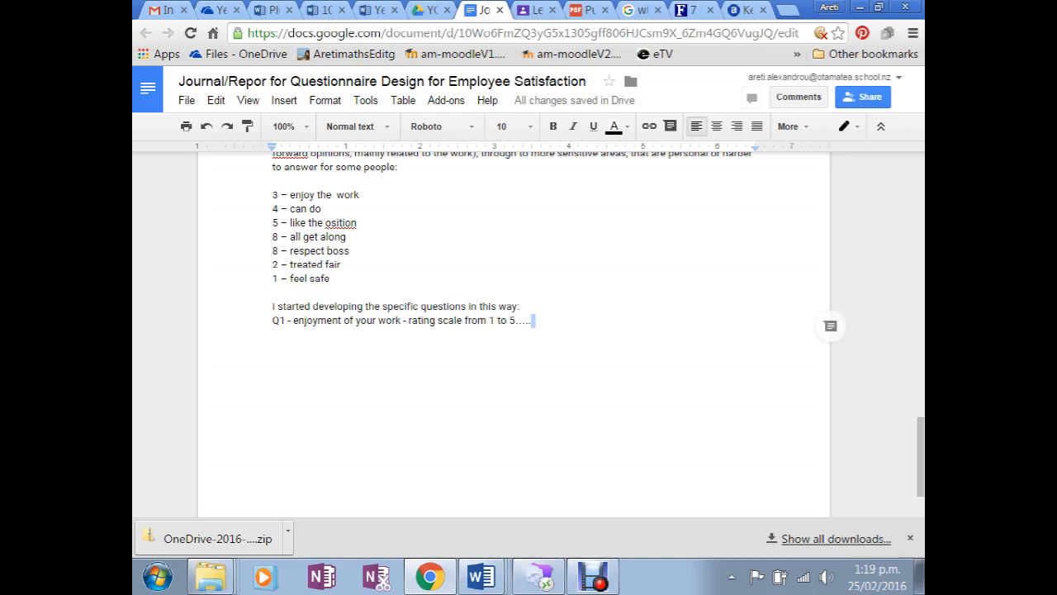
{"action": "left_click_drag", "start_coordinate": [342, 320], "coordinate": [293, 320]}
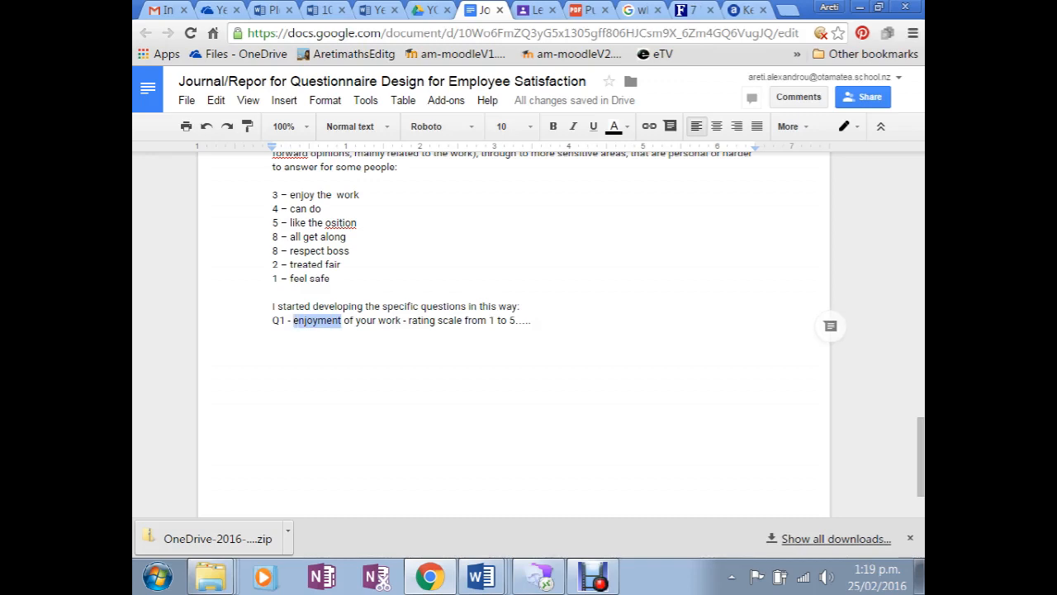
{"action": "key", "text": "ctrl+b"}
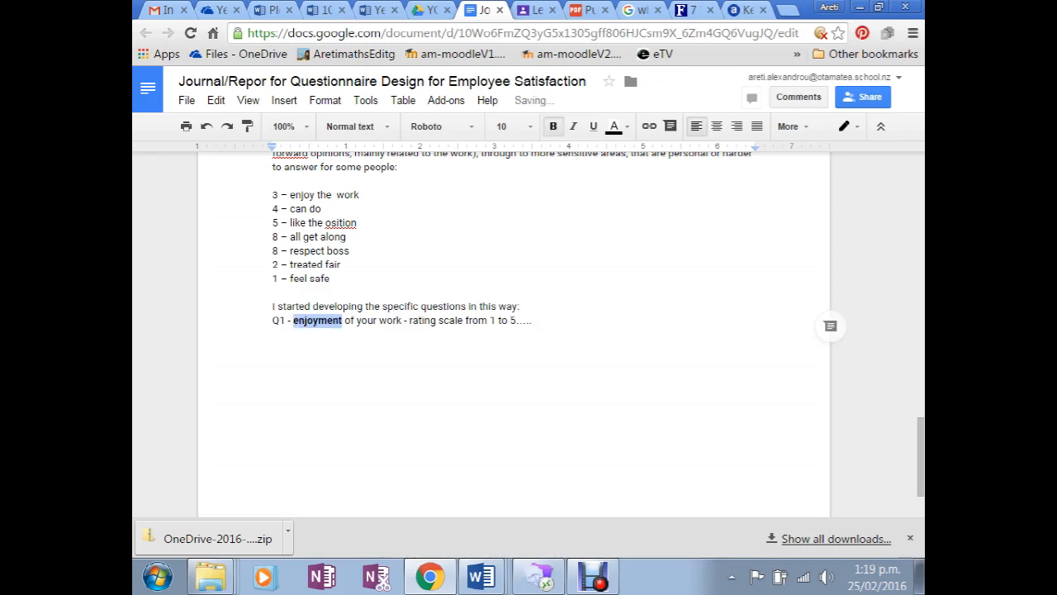
Start a second question line with "Q2 -" directly below the Q1 line
{"action": "left_click", "coordinate": [273, 335]}
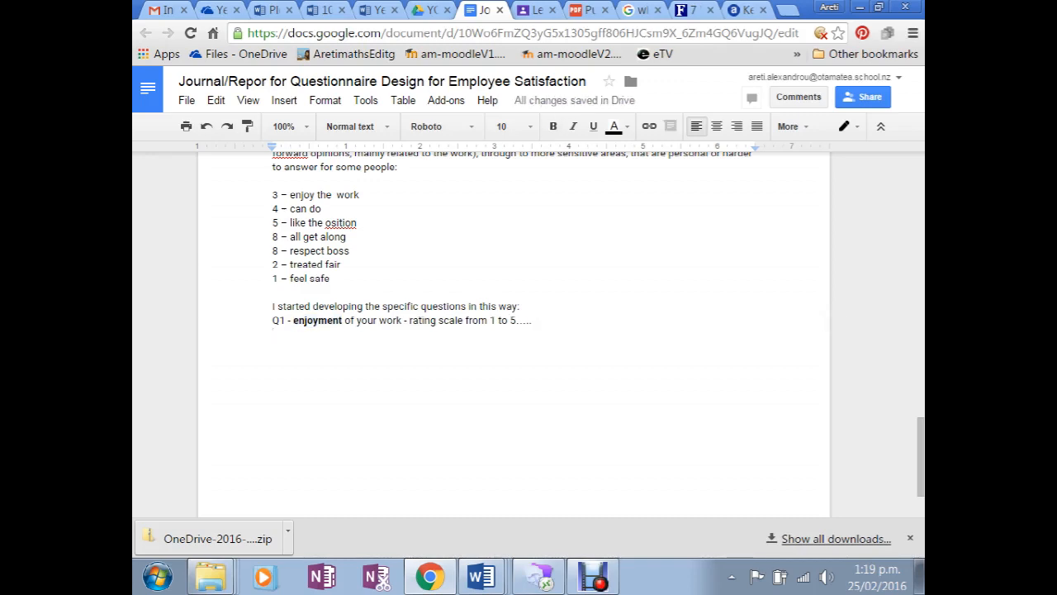
{"action": "left_click", "coordinate": [532, 320]}
{"action": "key", "text": "Return"}
{"action": "type", "text": "Q"}
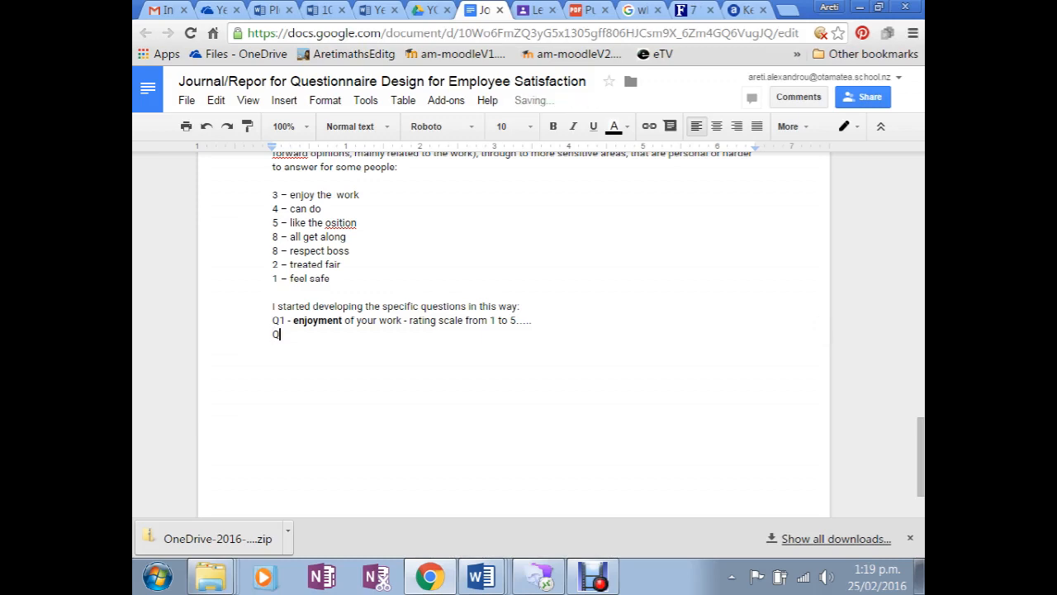
{"action": "type", "text": "2 -"}
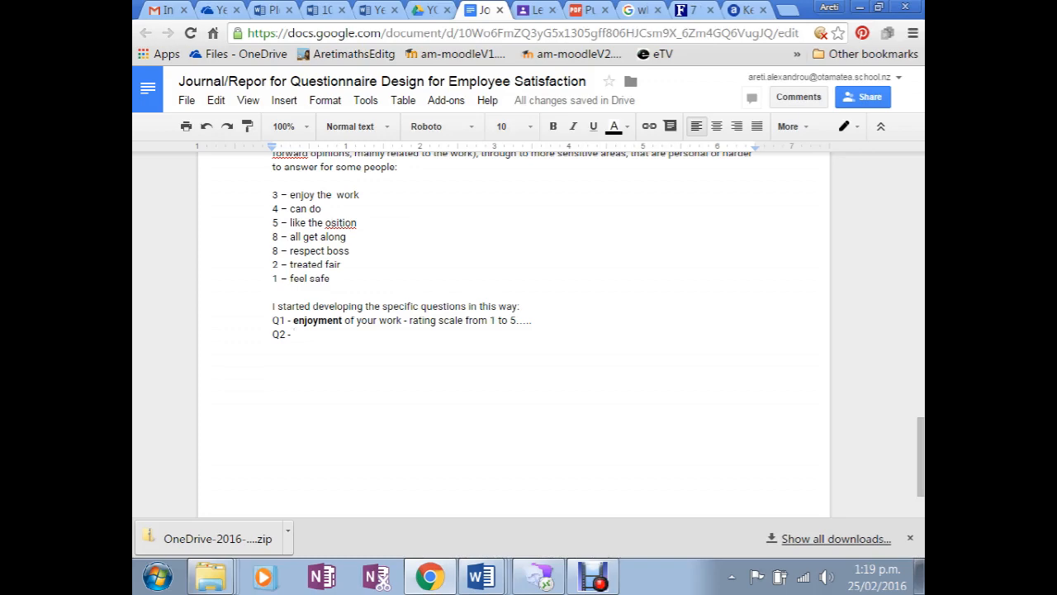
Correct the misspelled word in the list item "5 – like the osition" to "position"
{"action": "left_click", "coordinate": [331, 223]}
{"action": "type", "text": "p"}
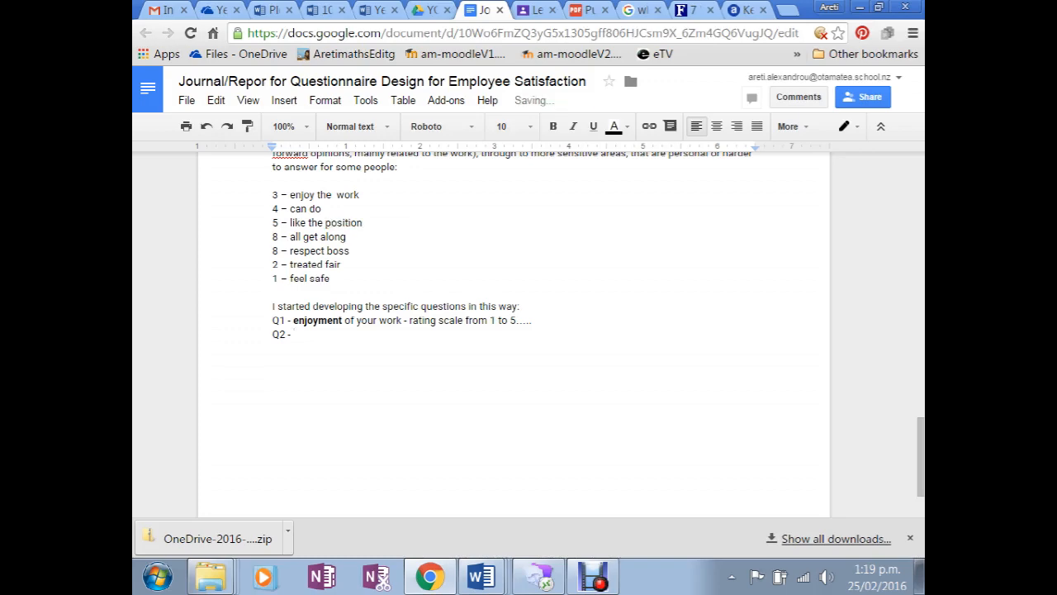
Join the "Purpose Statement" heading onto the "Sample Report" line and replace the full stop between them with a colon
{"action": "scroll", "coordinate": [512, 331], "scroll_direction": "up", "scroll_amount": 15}
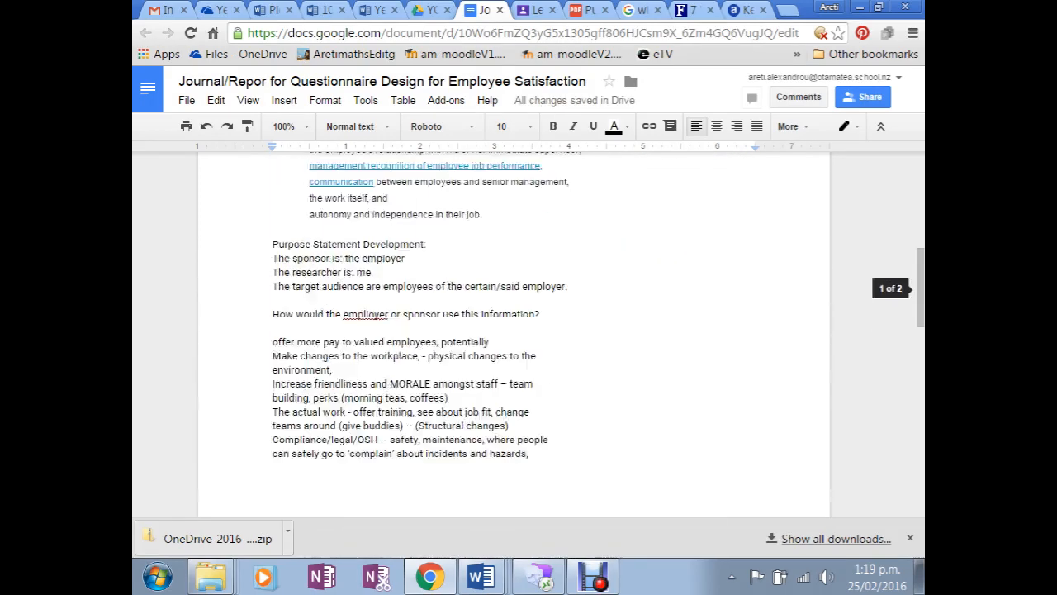
{"action": "scroll", "coordinate": [512, 330], "scroll_direction": "up", "scroll_amount": 6}
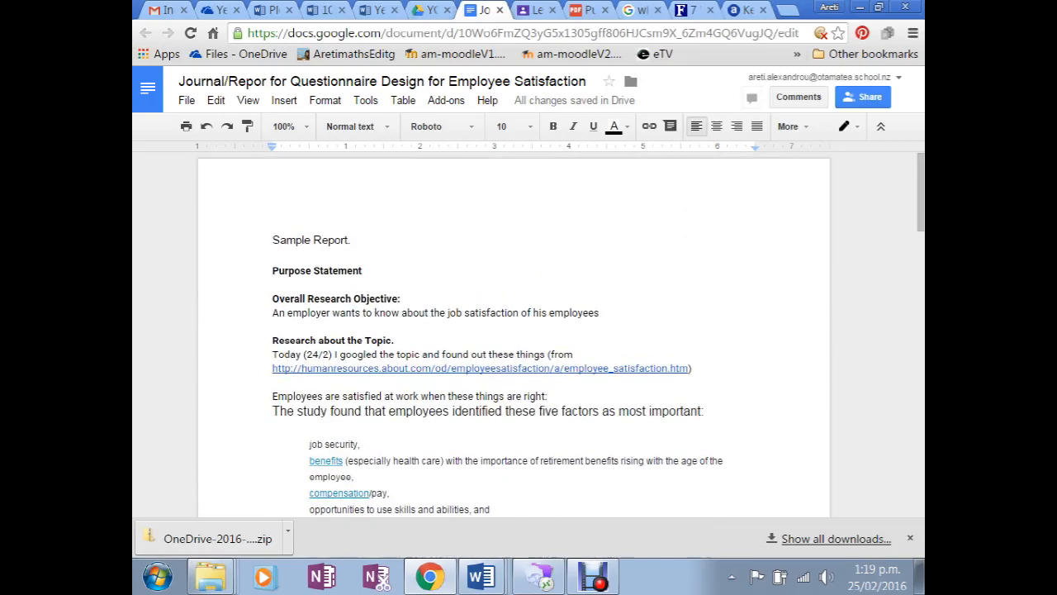
{"action": "scroll", "coordinate": [512, 330], "scroll_direction": "down", "scroll_amount": 1}
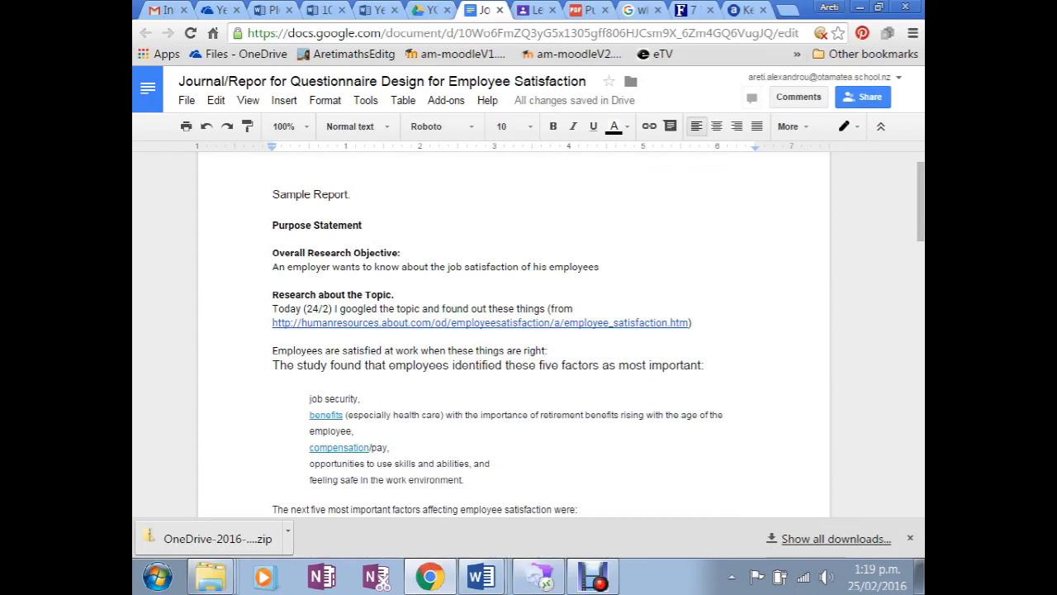
{"action": "left_click", "coordinate": [273, 225]}
{"action": "key", "text": "BackSpace"}
{"action": "key", "text": "BackSpace"}
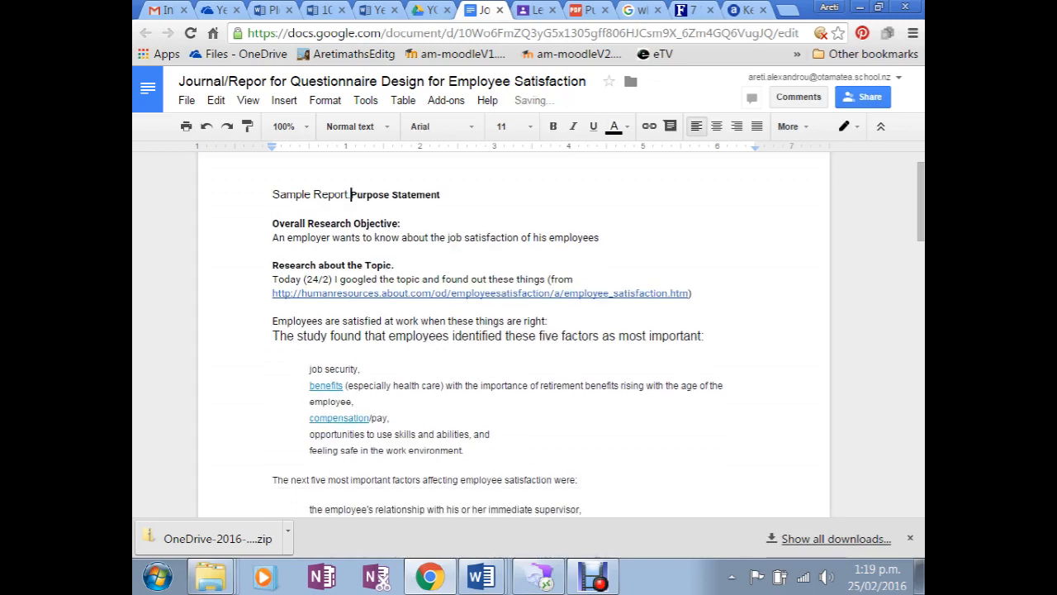
{"action": "key", "text": "BackSpace"}
{"action": "type", "text": ":"}
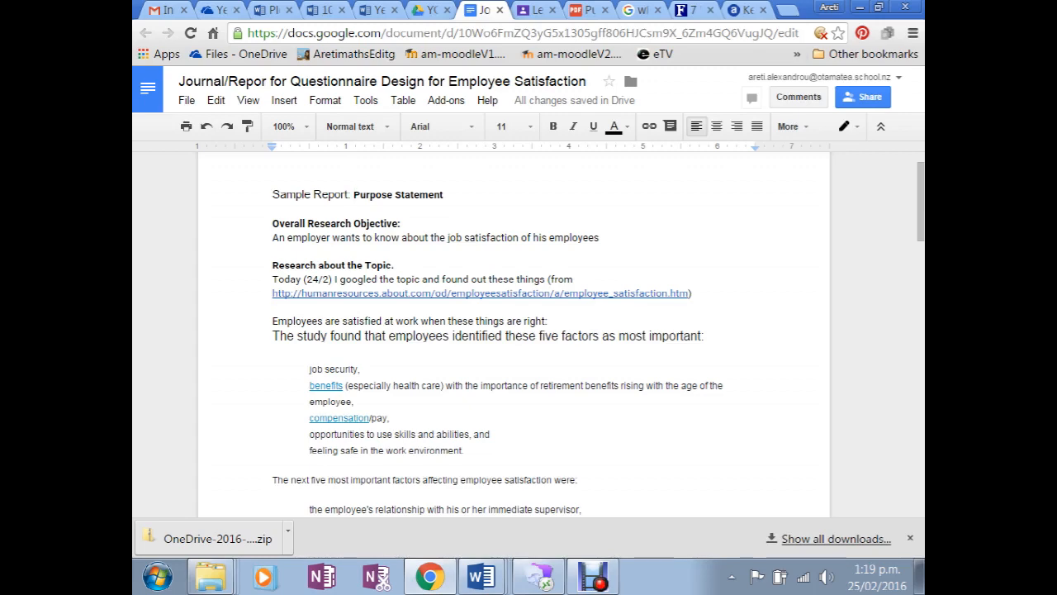
Insert an empty line between the "Research about the Topic." heading and the paragraph starting "Today (24/2)"
{"action": "scroll", "coordinate": [512, 331], "scroll_direction": "down", "scroll_amount": 2}
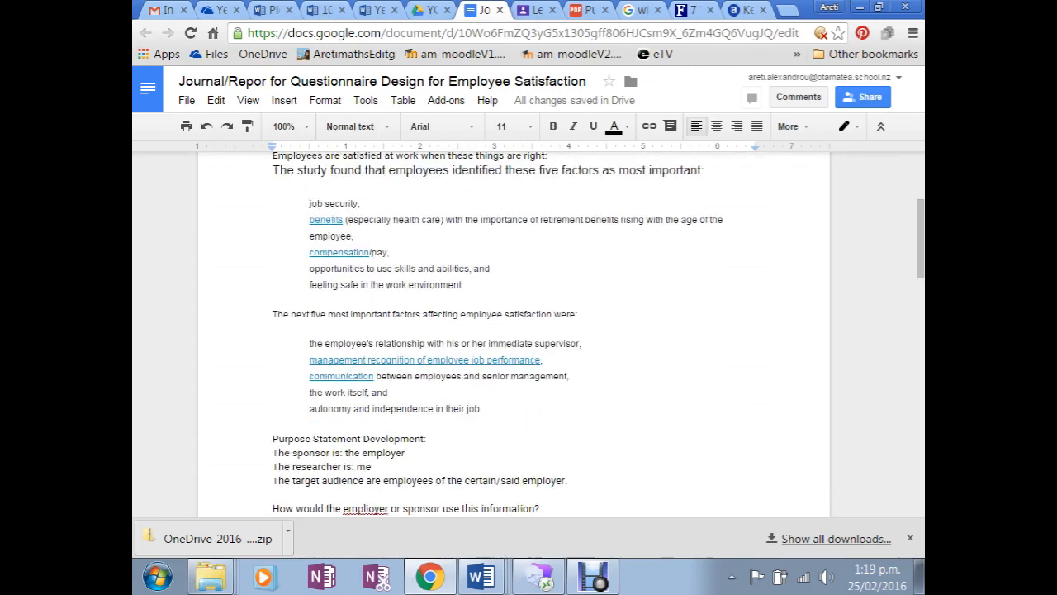
{"action": "scroll", "coordinate": [512, 331], "scroll_direction": "up", "scroll_amount": 2}
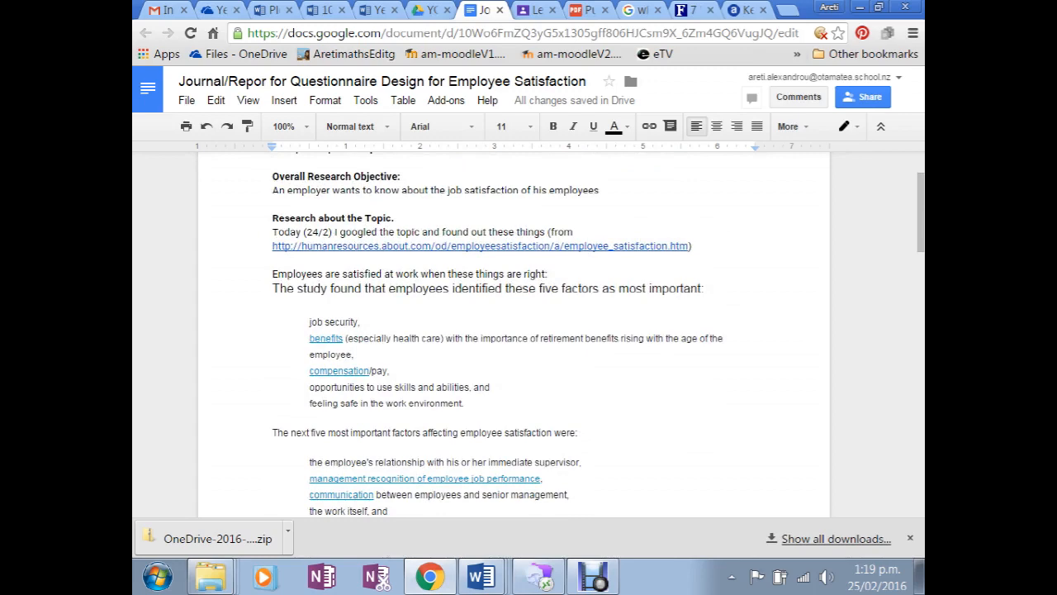
{"action": "left_click", "coordinate": [274, 232]}
{"action": "key", "text": "Return"}
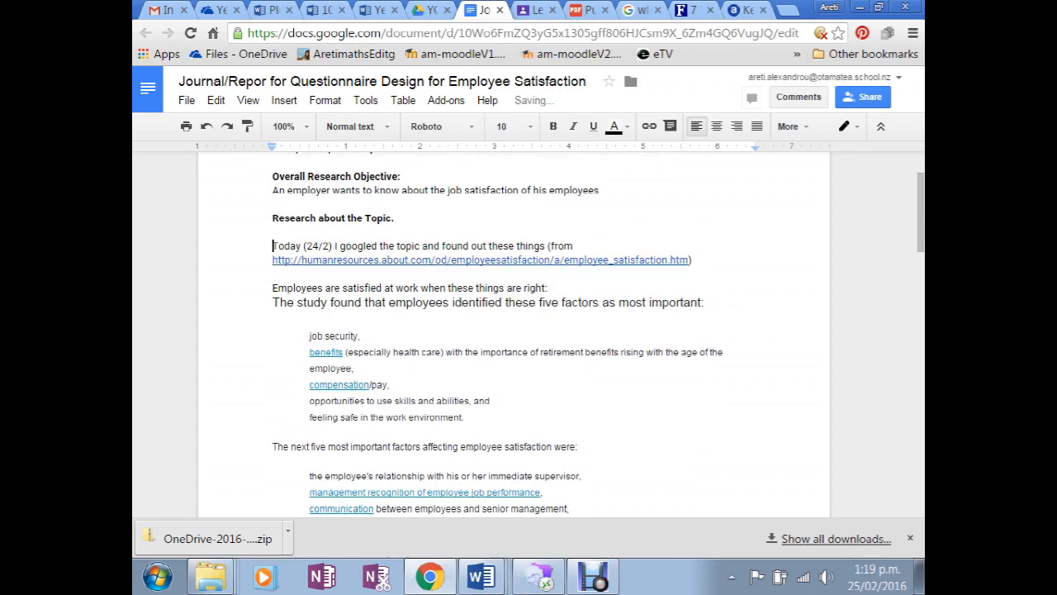
Make the "Purpose Statement Development:" heading bold
{"action": "scroll", "coordinate": [512, 330], "scroll_direction": "down", "scroll_amount": 3}
{"action": "scroll", "coordinate": [512, 330], "scroll_direction": "down", "scroll_amount": 1}
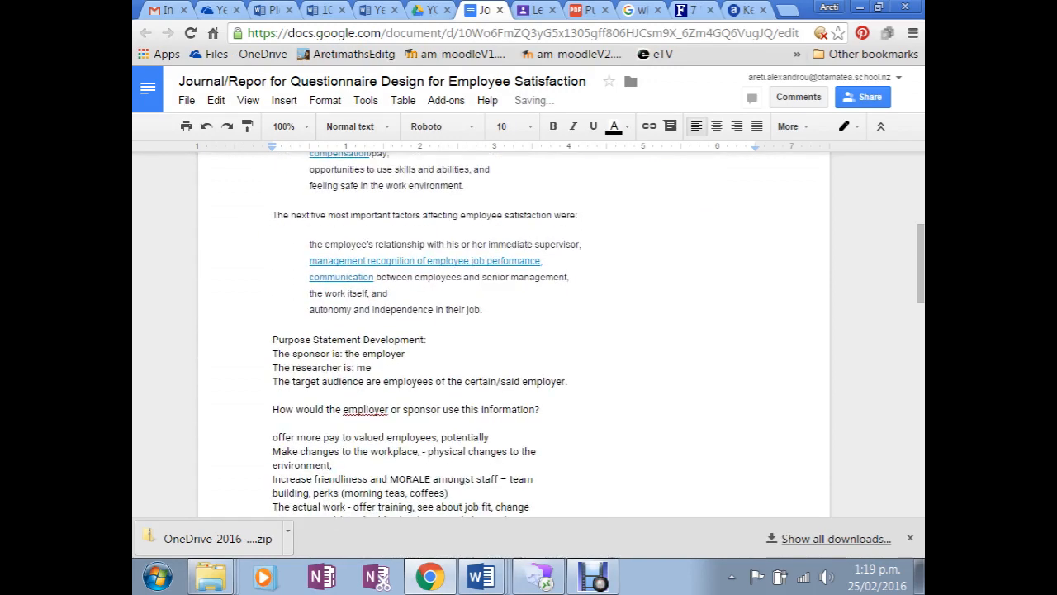
{"action": "scroll", "coordinate": [512, 331], "scroll_direction": "down", "scroll_amount": 3}
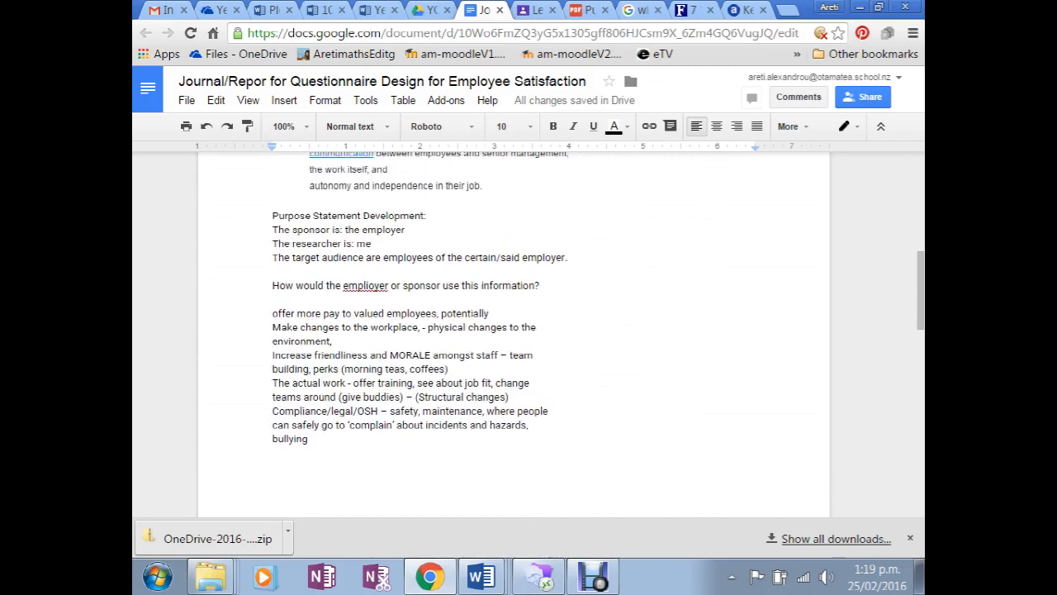
{"action": "left_click_drag", "start_coordinate": [272, 216], "coordinate": [426, 216]}
{"action": "key", "text": "ctrl+b"}
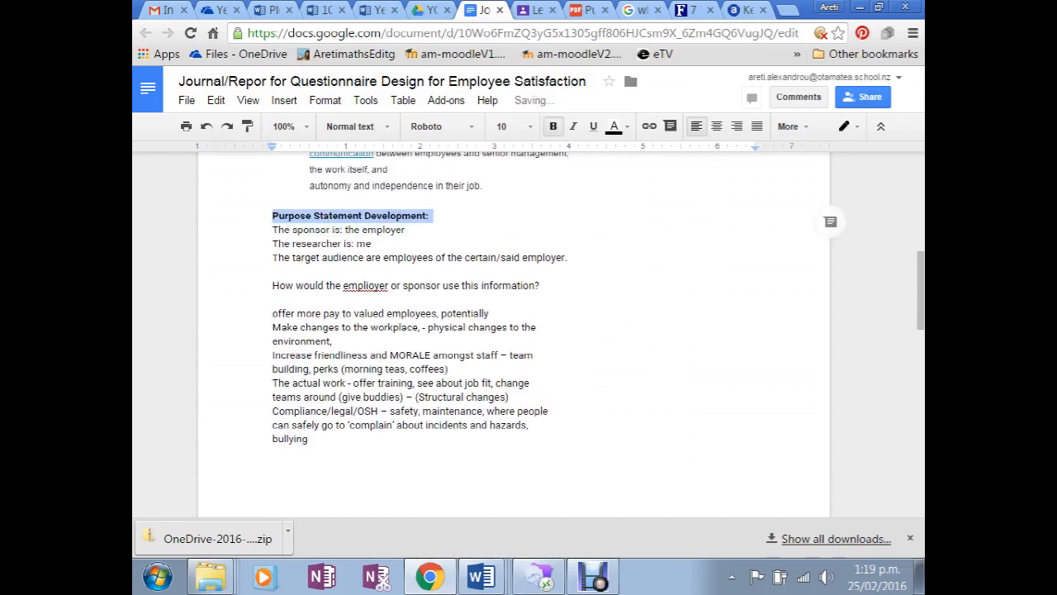
Bold "The sponsor", "The researcher" and "The target audience" at the start of the three lines below the Purpose Statement Development heading
{"action": "left_click_drag", "start_coordinate": [329, 230], "coordinate": [273, 230]}
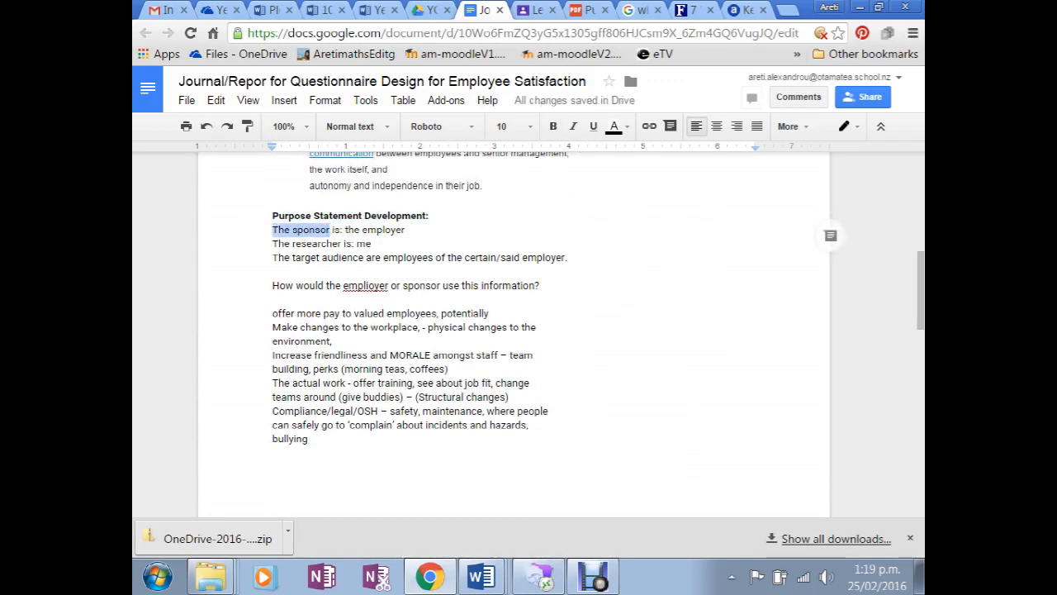
{"action": "key", "text": "ctrl+b"}
{"action": "left_click_drag", "start_coordinate": [339, 244], "coordinate": [272, 244]}
{"action": "key", "text": "ctrl+b"}
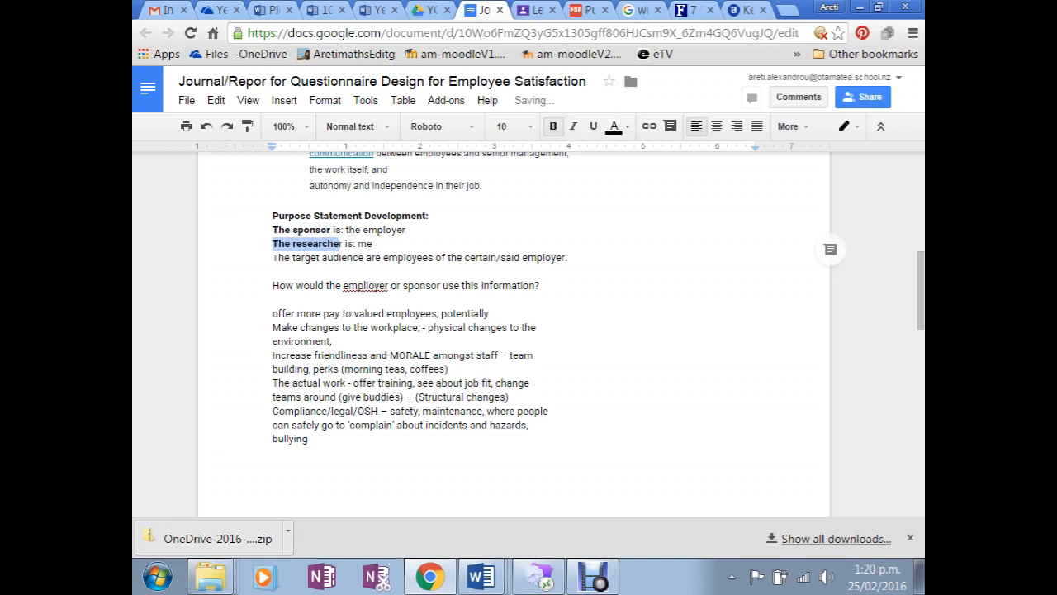
{"action": "left_click_drag", "start_coordinate": [366, 257], "coordinate": [296, 257]}
{"action": "key", "text": "ctrl+b"}
Turn the sponsor, researcher and target audience lines into a bulleted list
{"action": "left_click", "coordinate": [294, 244]}
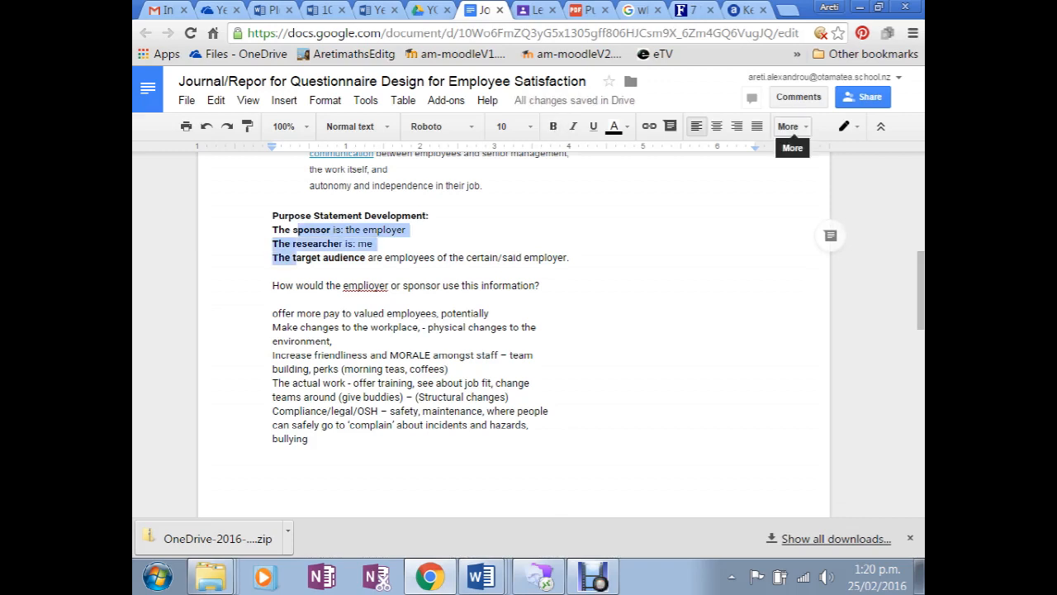
{"action": "left_click", "coordinate": [789, 126]}
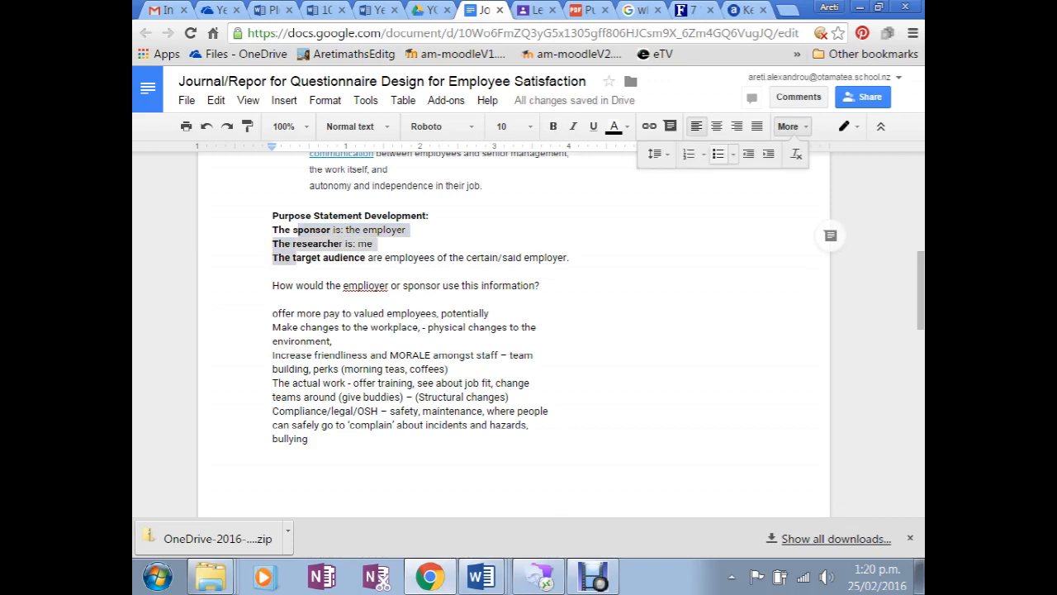
{"action": "left_click", "coordinate": [717, 153]}
{"action": "left_click", "coordinate": [423, 369]}
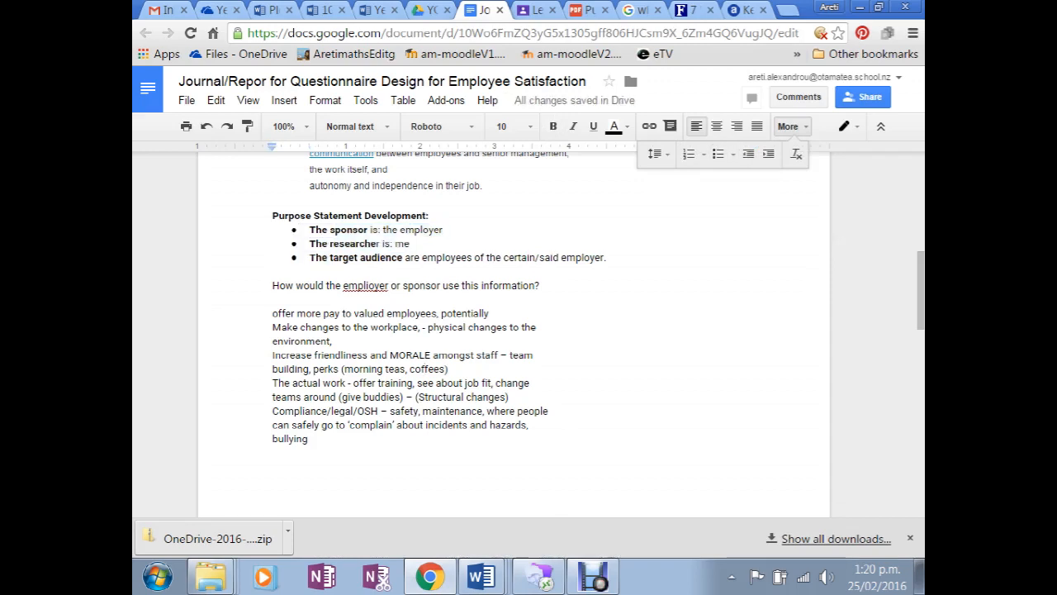
Correct the misspelled "employer" in the line asking how the employer or sponsor would use this information, and make that line a bullet
{"action": "left_click", "coordinate": [369, 286]}
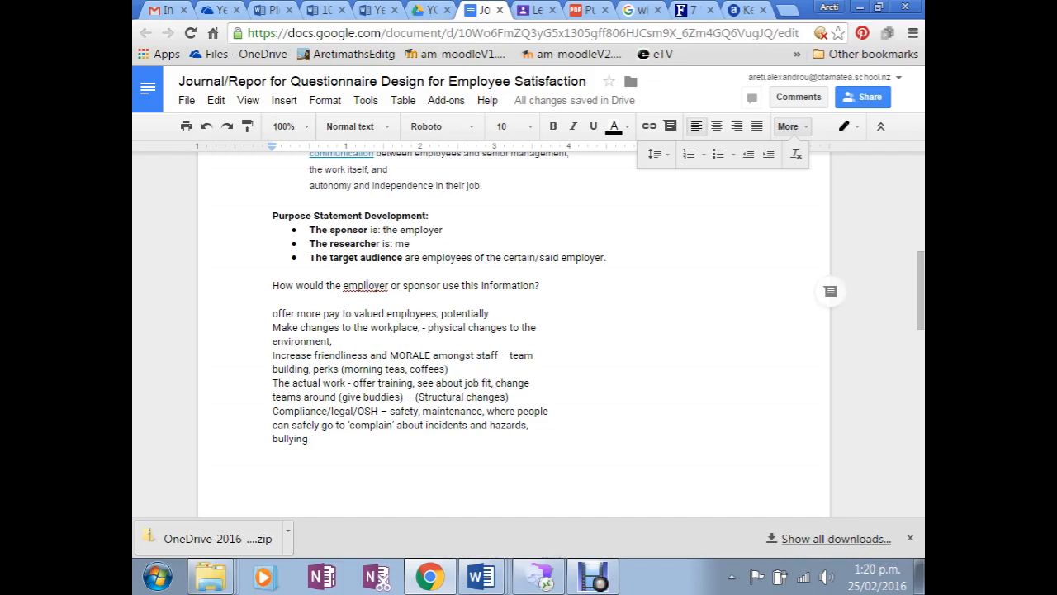
{"action": "key", "text": "BackSpace"}
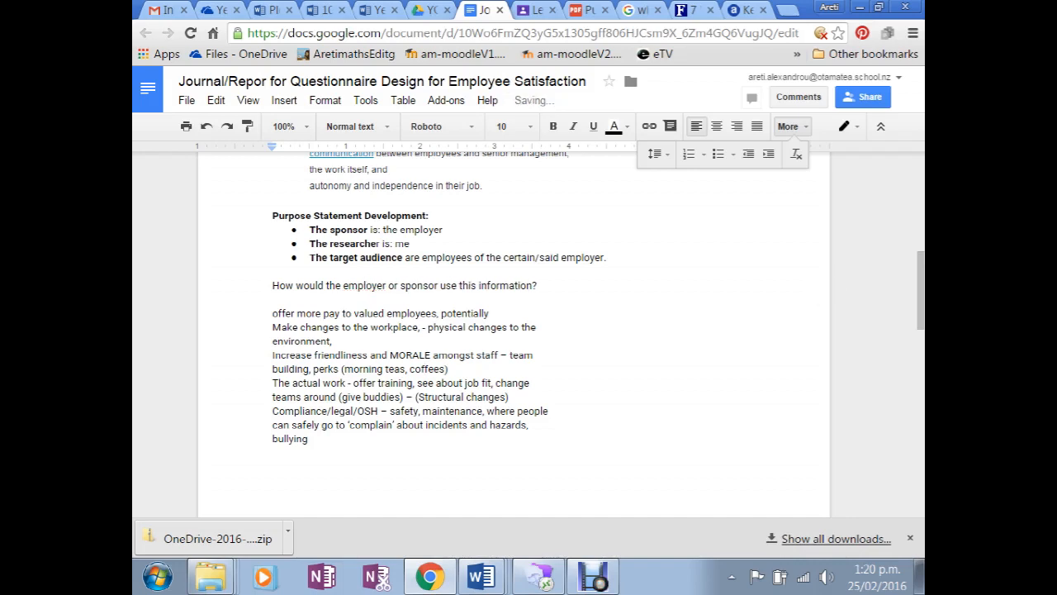
{"action": "left_click", "coordinate": [297, 286]}
{"action": "left_click", "coordinate": [718, 153]}
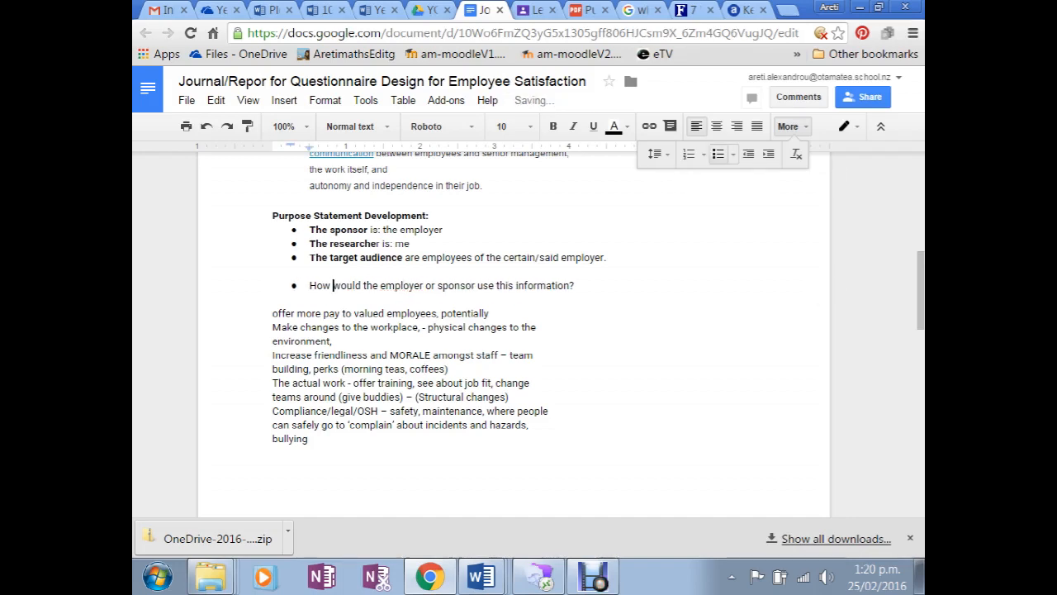
Insert an empty line below the "Purpose Statement Development:" heading
{"action": "left_click", "coordinate": [825, 212]}
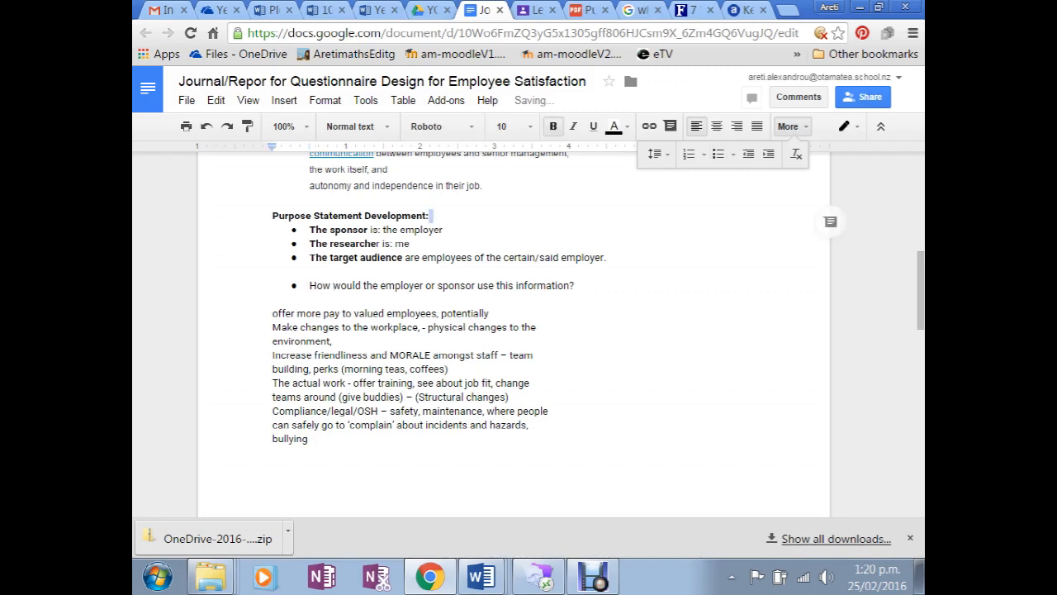
{"action": "key", "text": "Return"}
Add the line "Next sections of this report:" at the end of the document, below "Q2 -" with an empty line between them
{"action": "scroll", "coordinate": [512, 331], "scroll_direction": "down", "scroll_amount": 2}
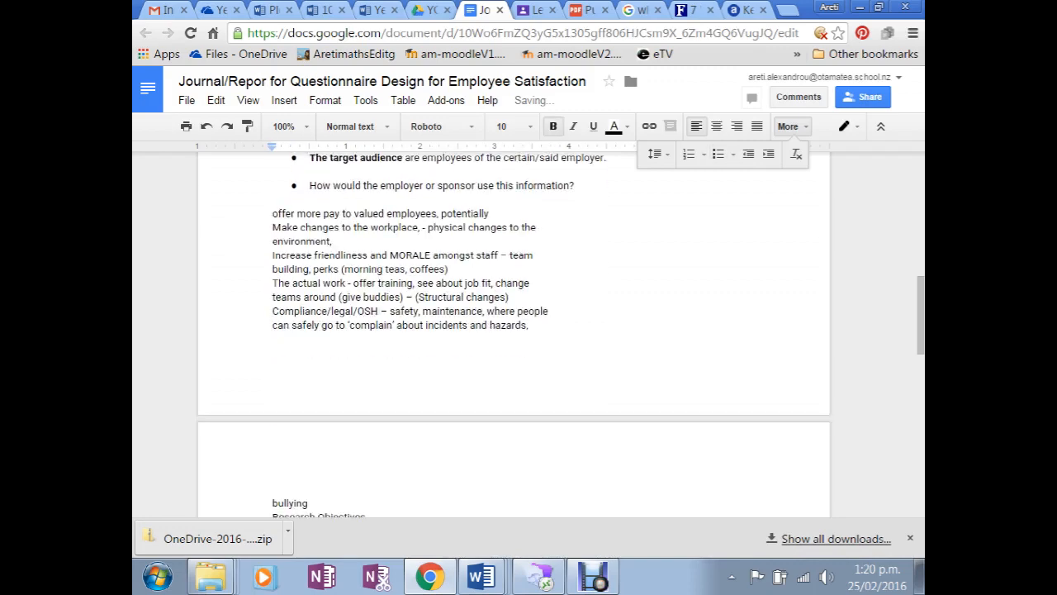
{"action": "scroll", "coordinate": [512, 331], "scroll_direction": "down", "scroll_amount": 4}
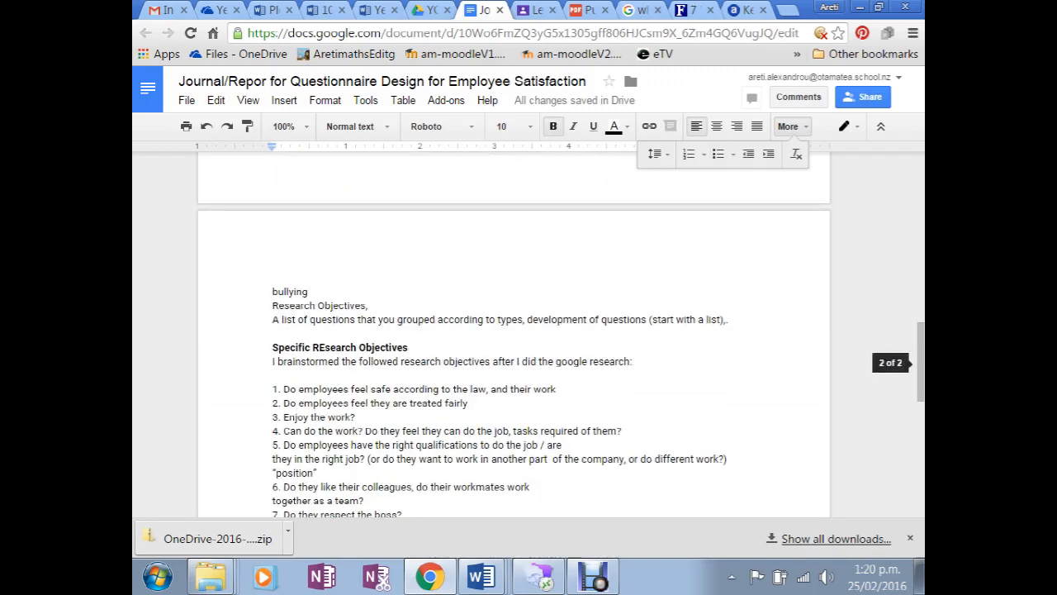
{"action": "scroll", "coordinate": [512, 330], "scroll_direction": "down", "scroll_amount": 2}
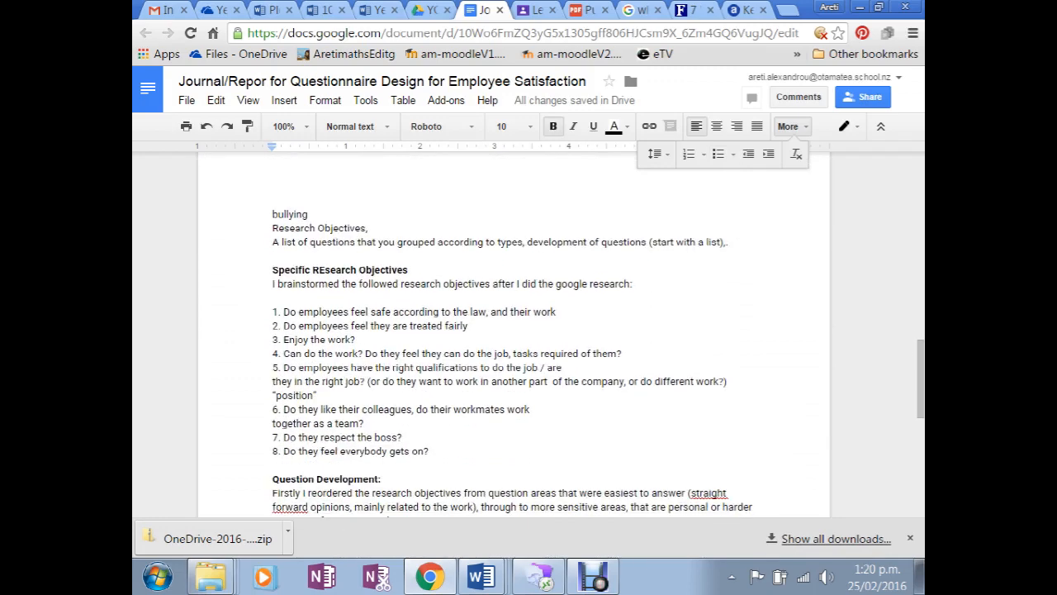
{"action": "scroll", "coordinate": [512, 330], "scroll_direction": "down", "scroll_amount": 2}
{"action": "scroll", "coordinate": [512, 330], "scroll_direction": "down", "scroll_amount": 1}
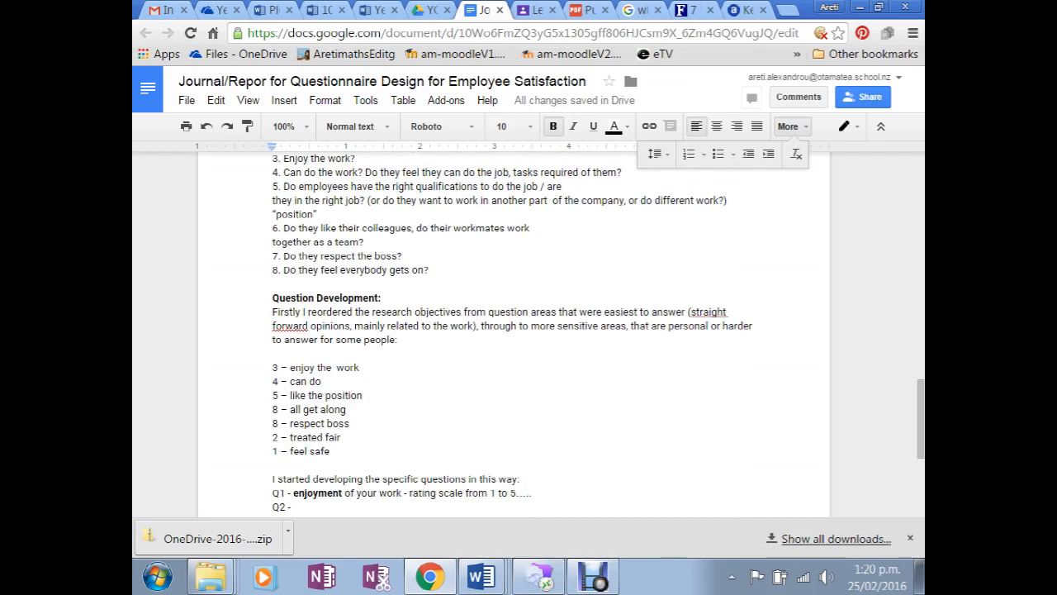
{"action": "scroll", "coordinate": [512, 330], "scroll_direction": "down", "scroll_amount": 2}
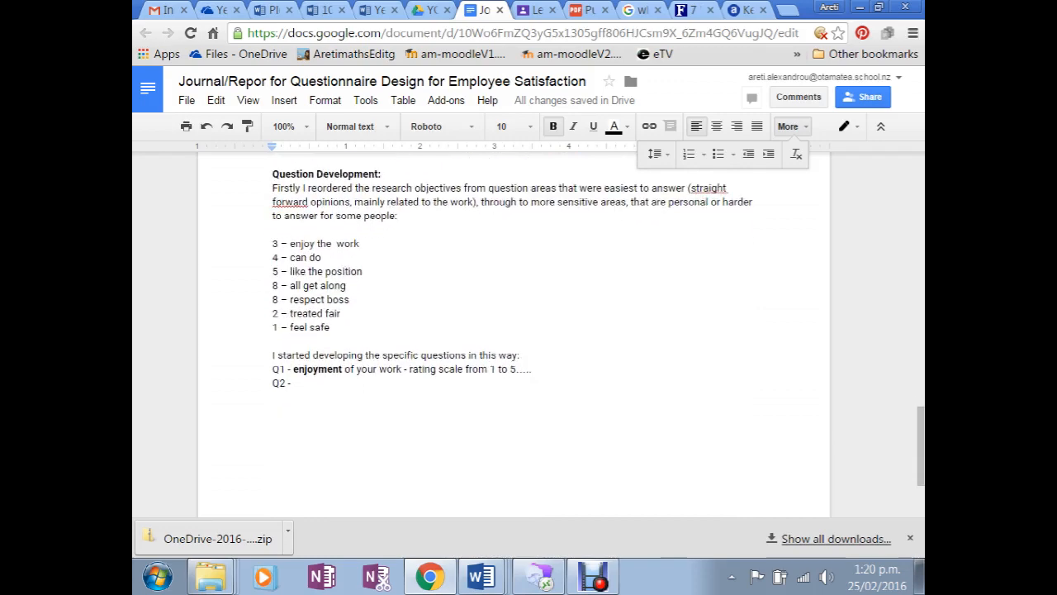
{"action": "left_click", "coordinate": [275, 397]}
{"action": "key", "text": "Return"}
{"action": "type", "text": "Next section"}
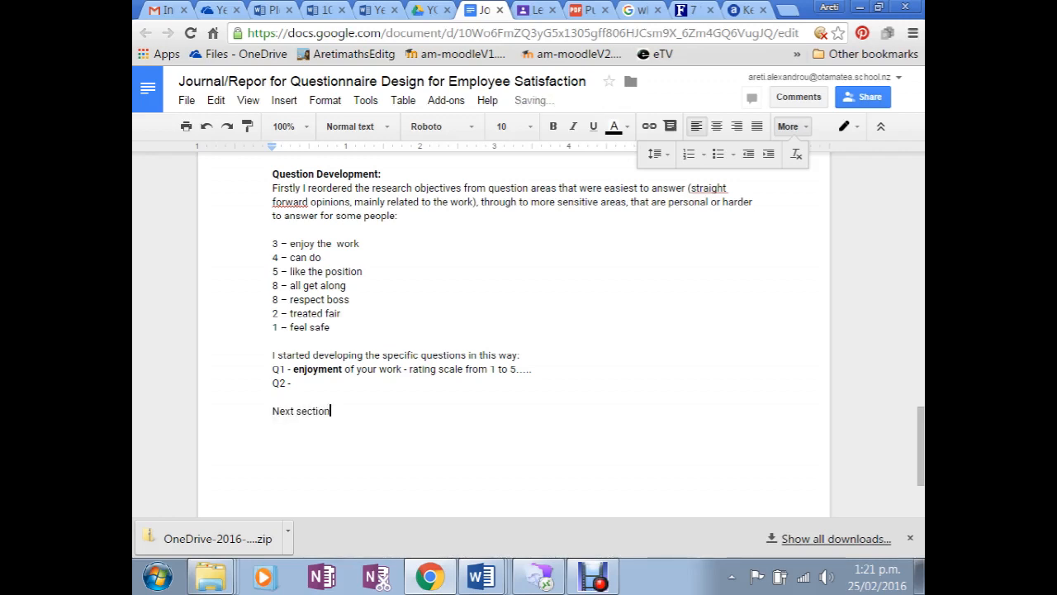
{"action": "type", "text": "s of this report"}
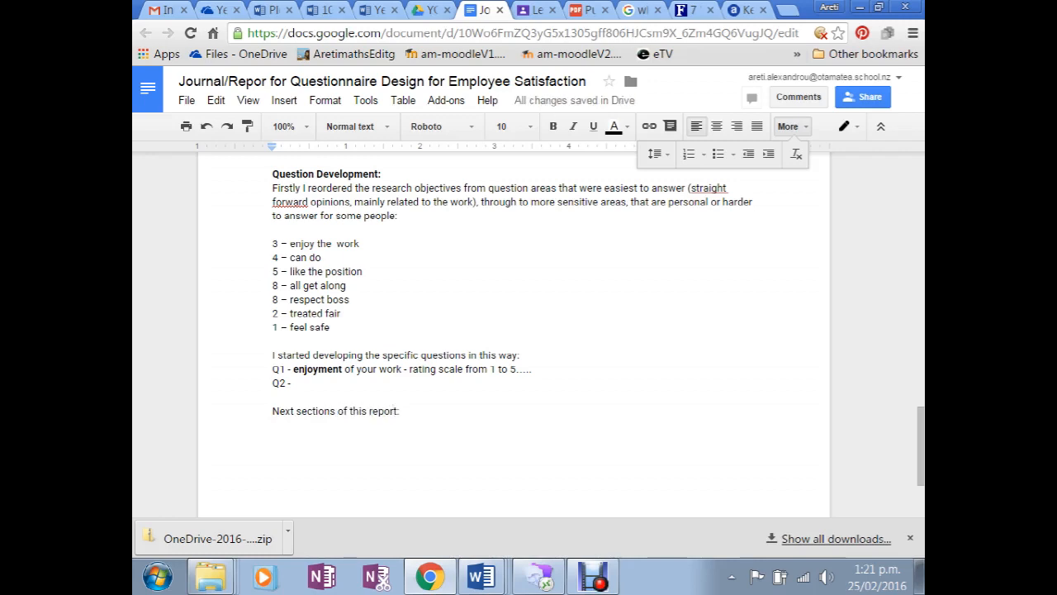
{"action": "type", "text": ":"}
{"action": "key", "text": "Return"}
{"action": "key", "text": "Return"}
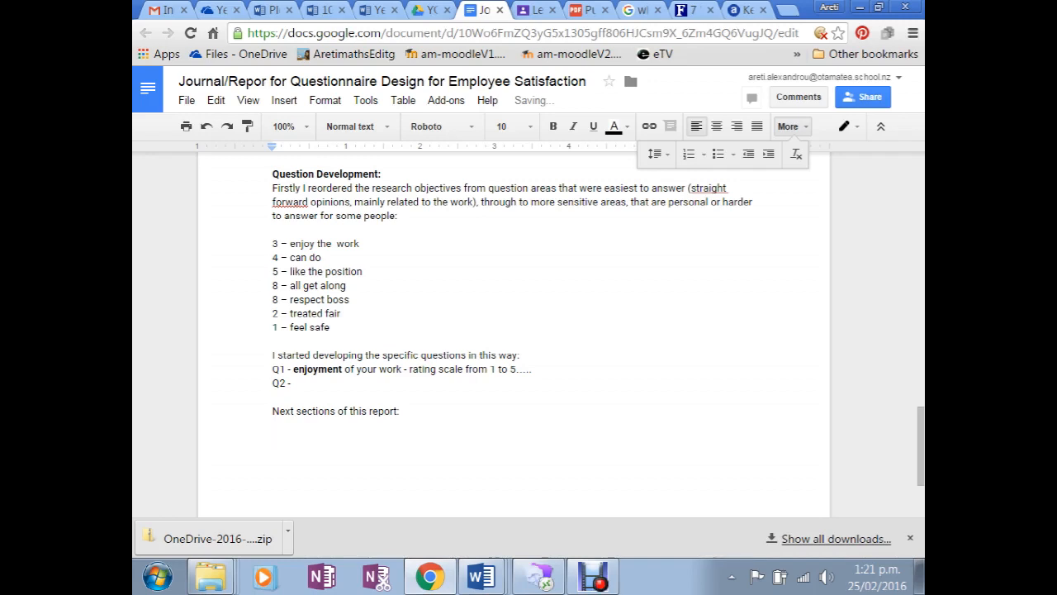
Add the line "Changes to questions that I made" below "Next sections of this report:" and make the word "Changes" bold
{"action": "type", "text": "I"}
{"action": "key", "text": "BackSpace"}
{"action": "type", "text": "Changes to quesion"}
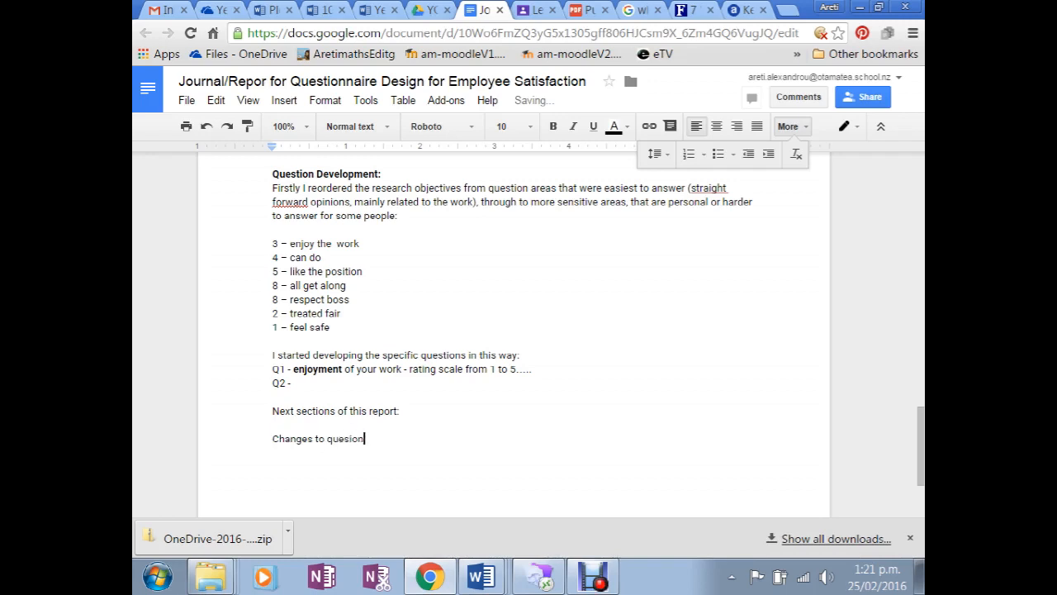
{"action": "type", "text": "s that I made"}
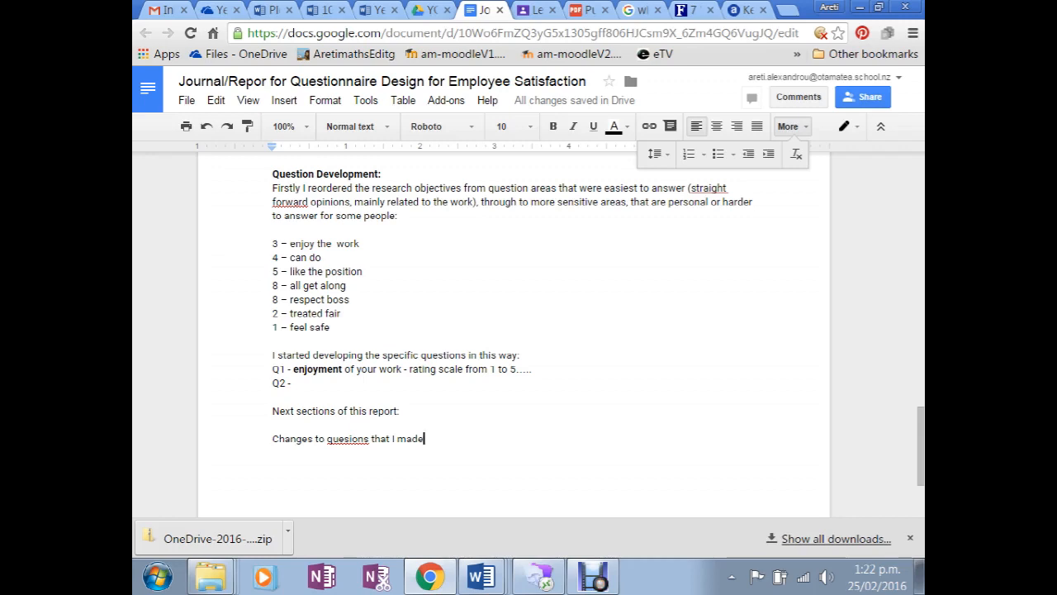
{"action": "left_click_drag", "start_coordinate": [313, 438], "coordinate": [273, 438]}
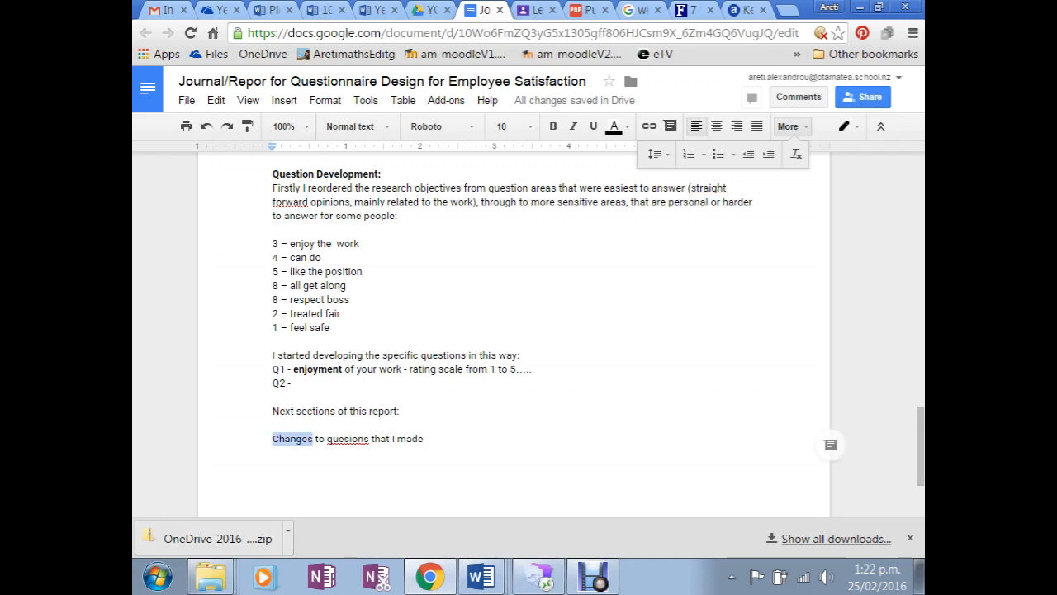
{"action": "key", "text": "ctrl+b"}
{"action": "left_click", "coordinate": [339, 439]}
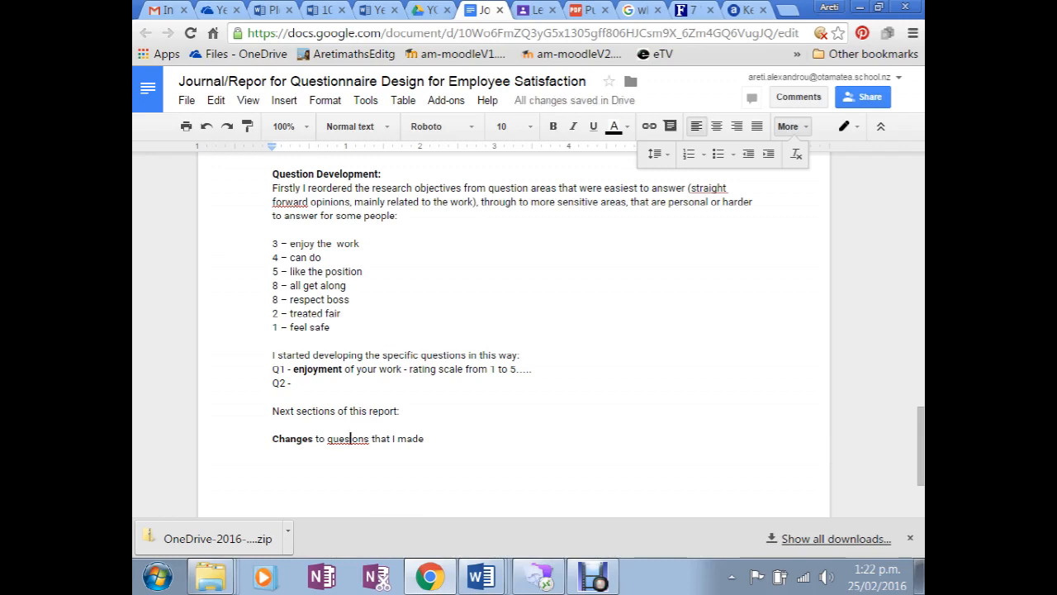
{"action": "type", "text": "ti"}
{"action": "key", "text": "End"}
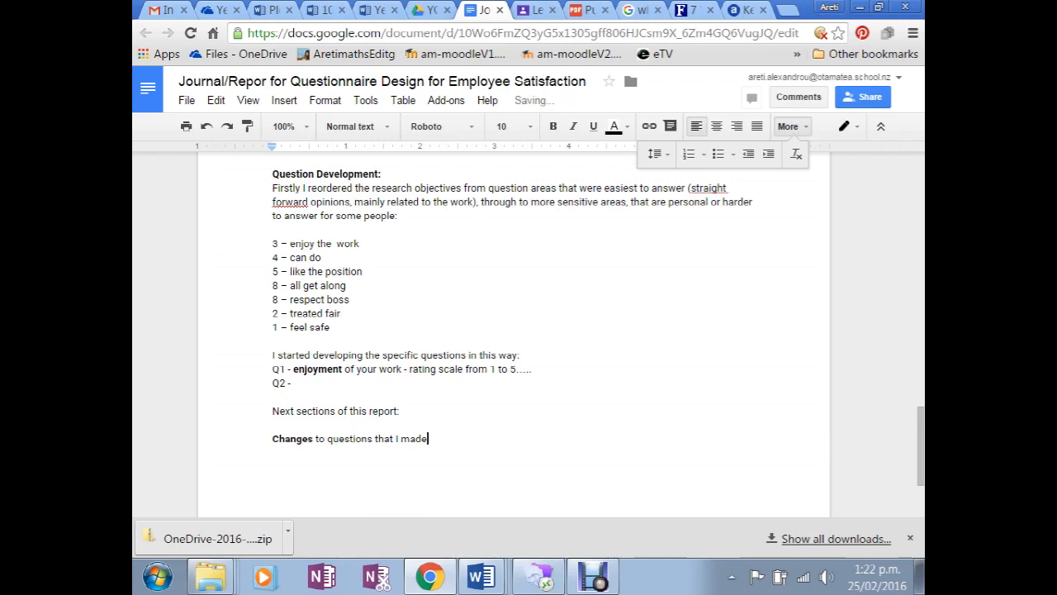
Add the line "Desk Review" below the "Changes to questions that I made" line, leaving an empty line between them
{"action": "key", "text": "Return"}
{"action": "key", "text": "Return"}
{"action": "type", "text": "Desk REview"}
{"action": "key", "text": "Return"}
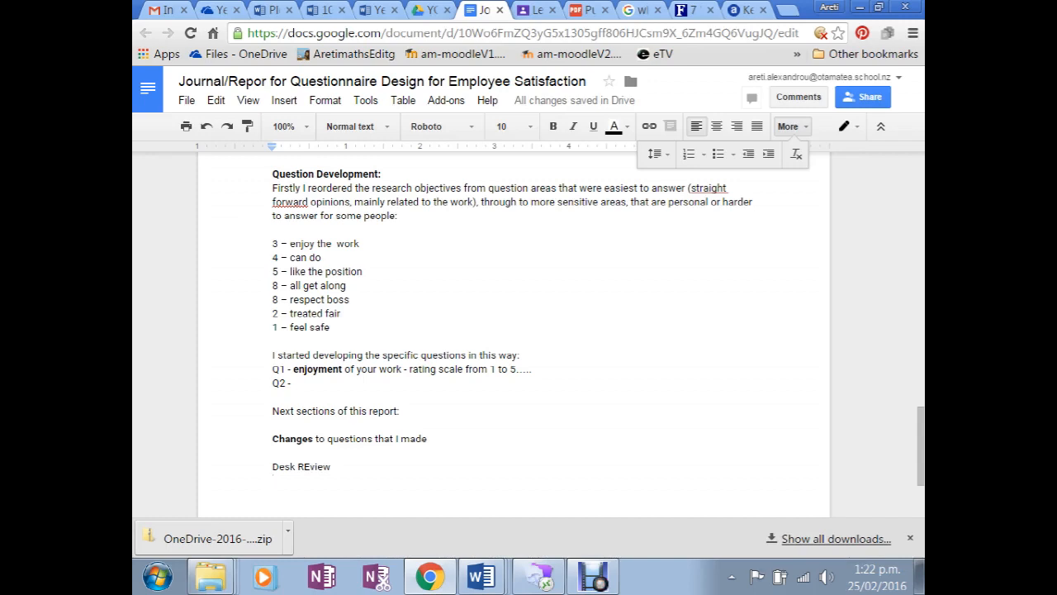
{"action": "left_click", "coordinate": [311, 467]}
{"action": "key", "text": "BackSpace"}
{"action": "type", "text": "e"}
After "Desk Review", add "You must have evidence - hand teacher a copy of the checklist (filled out), or upload a copy, or do it on a google doc."
{"action": "double_click", "coordinate": [332, 467]}
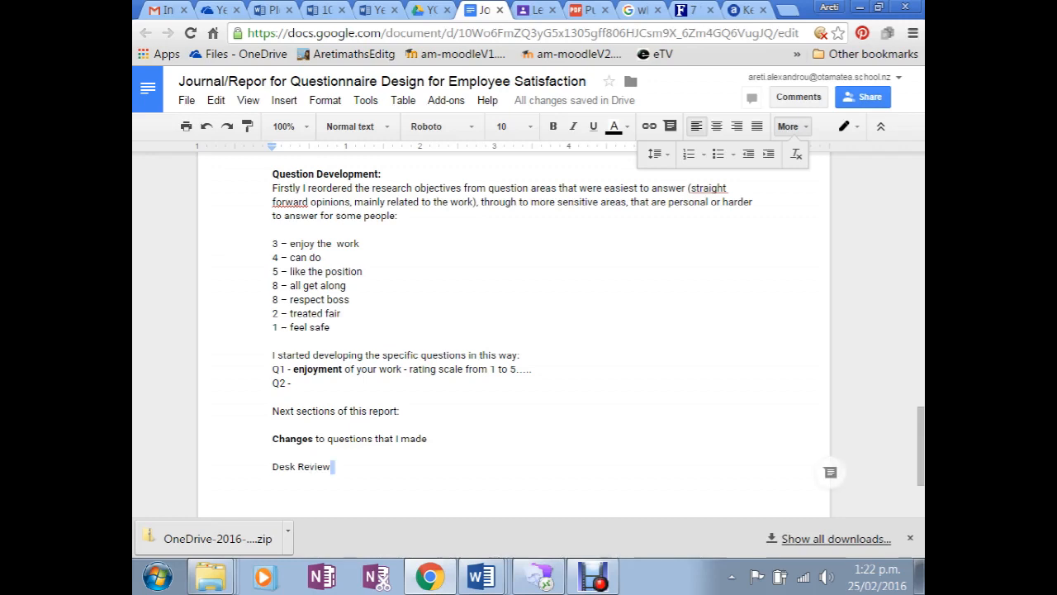
{"action": "type", "text": "You must"}
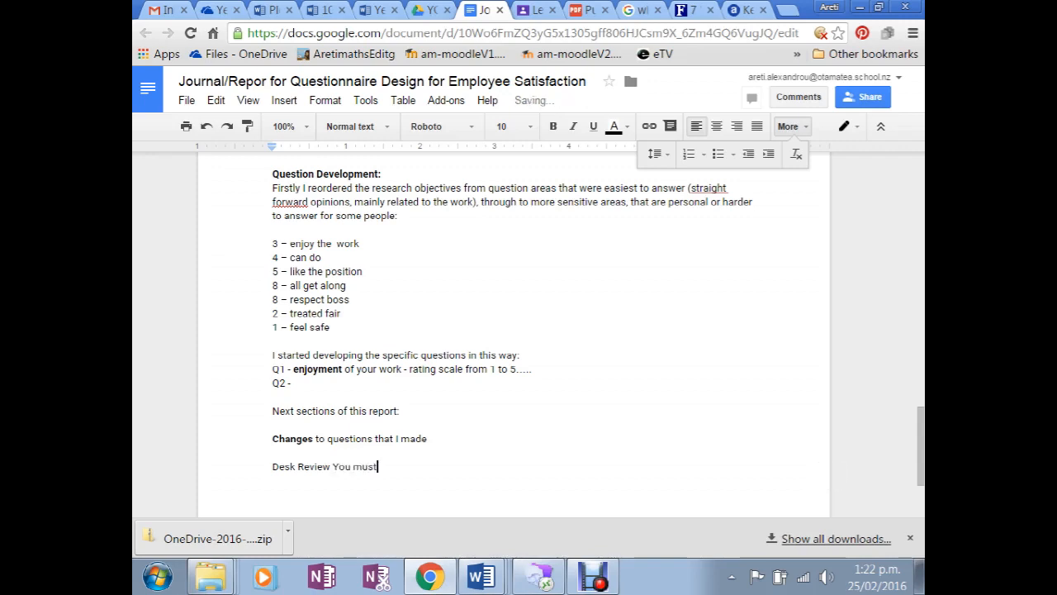
{"action": "type", "text": " have evidence - "}
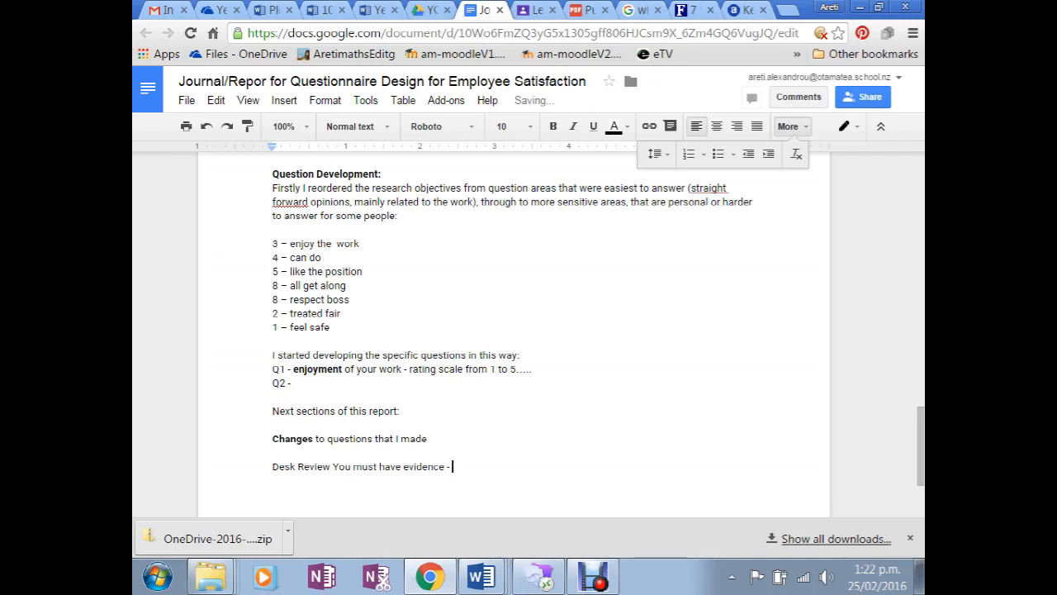
{"action": "type", "text": "hand teacher a co"}
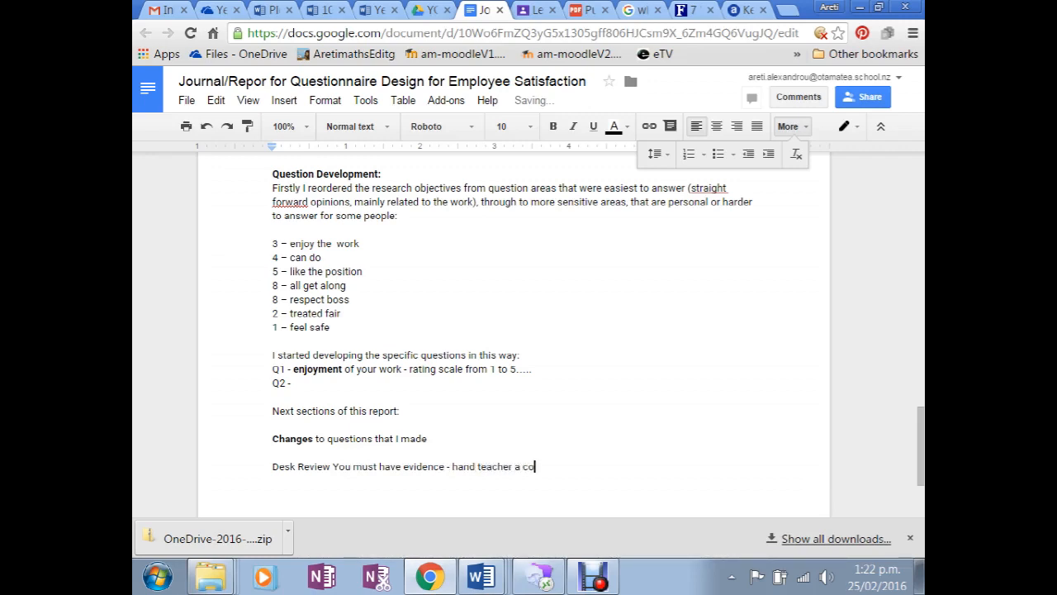
{"action": "type", "text": "py of the checklist (filled out"}
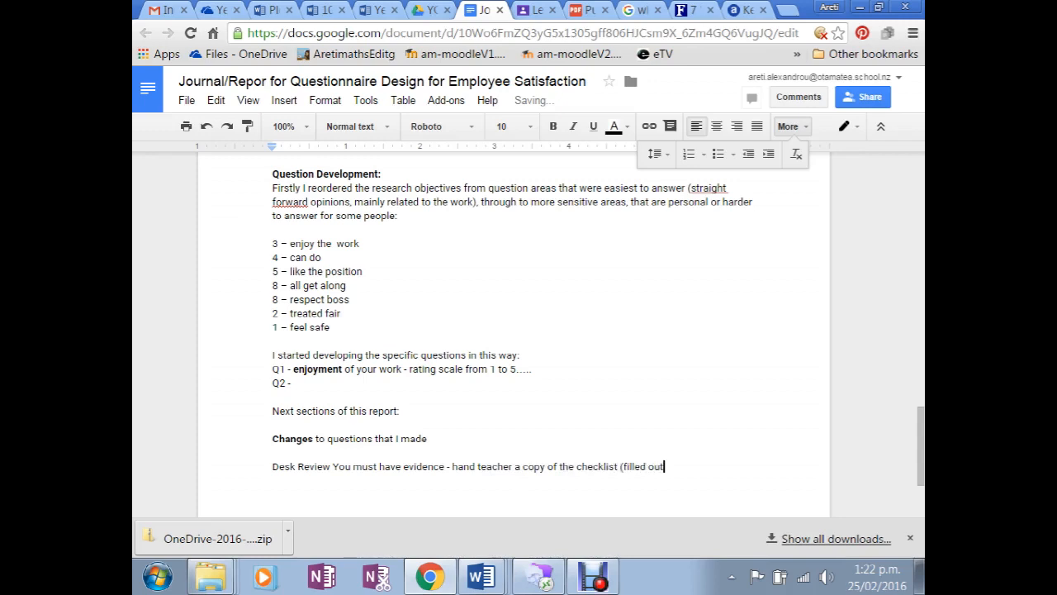
{"action": "type", "text": "), or upload a "}
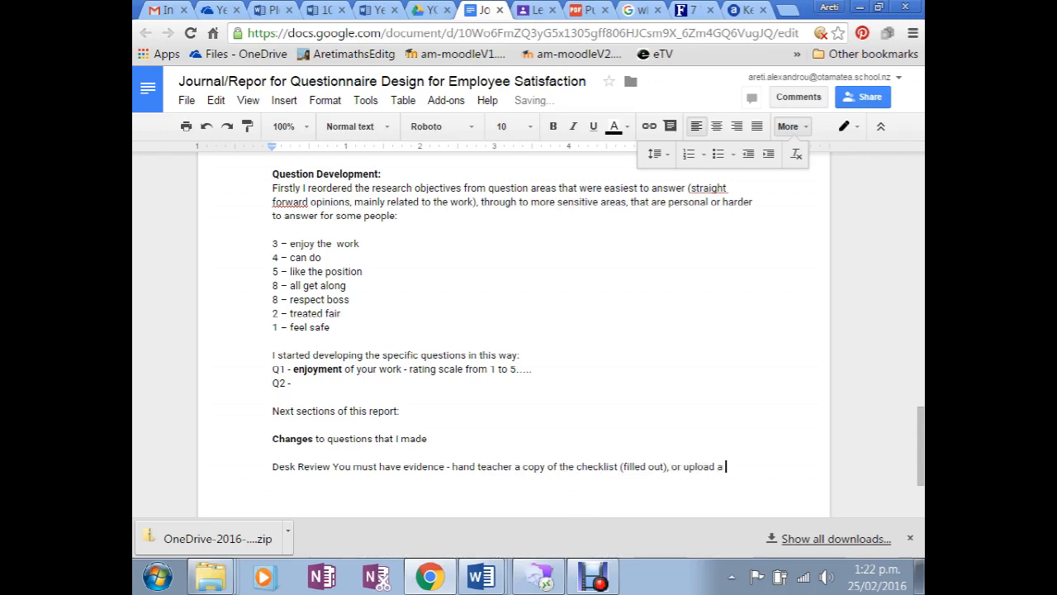
{"action": "type", "text": "p"}
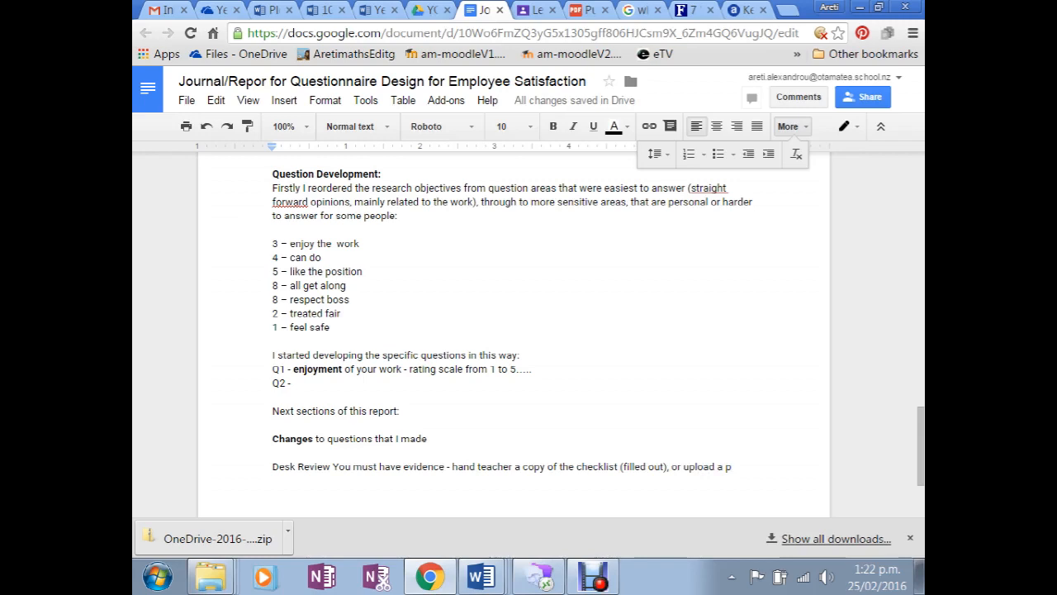
{"action": "type", "text": "opy, or"}
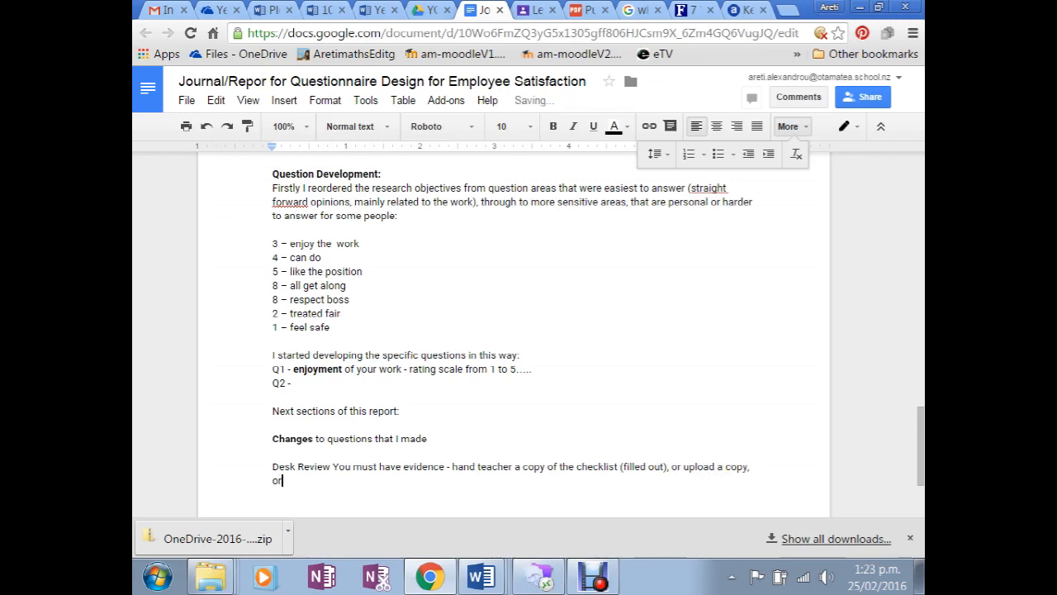
{"action": "type", "text": " do it on a google co"}
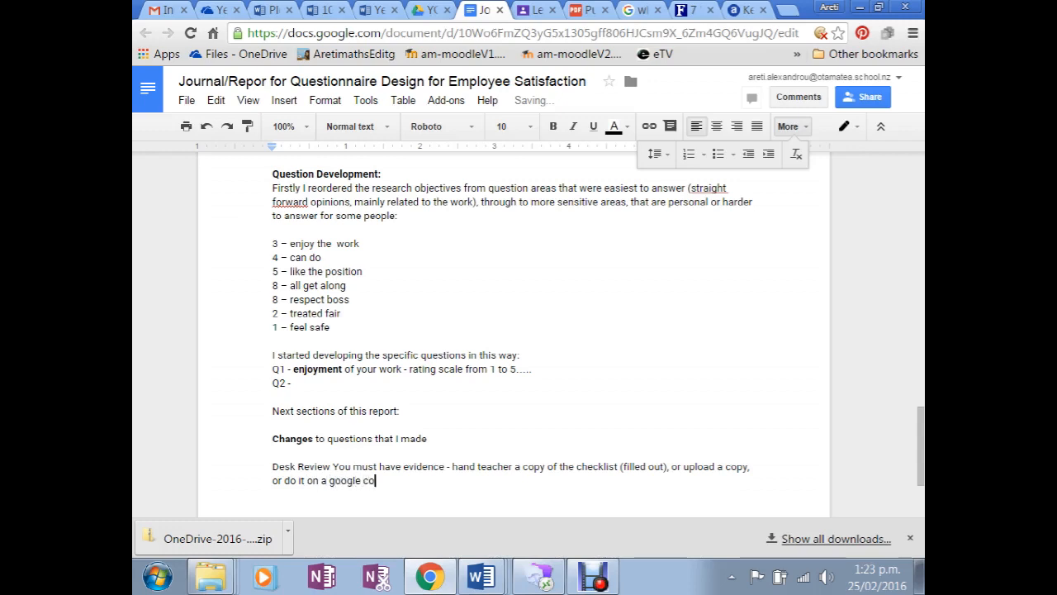
{"action": "key", "text": "BackSpace"}
{"action": "key", "text": "BackSpace"}
{"action": "type", "text": "doc."}
Insert two new lines below the Desk Review paragraph and make the words "Desk Review" bold
{"action": "key", "text": "Return"}
{"action": "scroll", "coordinate": [512, 331], "scroll_direction": "down", "scroll_amount": 1}
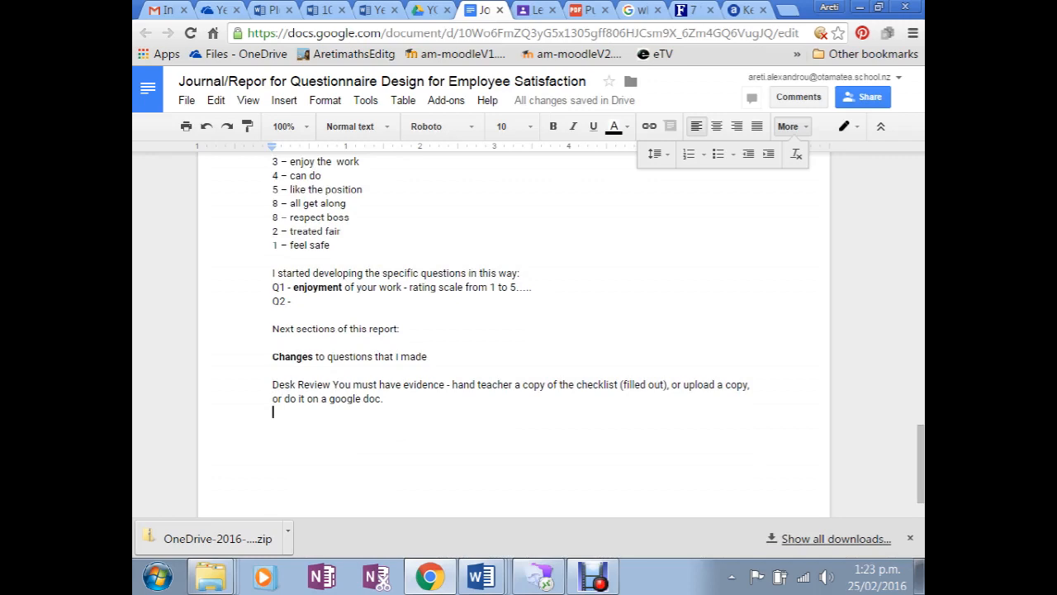
{"action": "key", "text": "Return"}
{"action": "left_click_drag", "start_coordinate": [331, 385], "coordinate": [273, 385]}
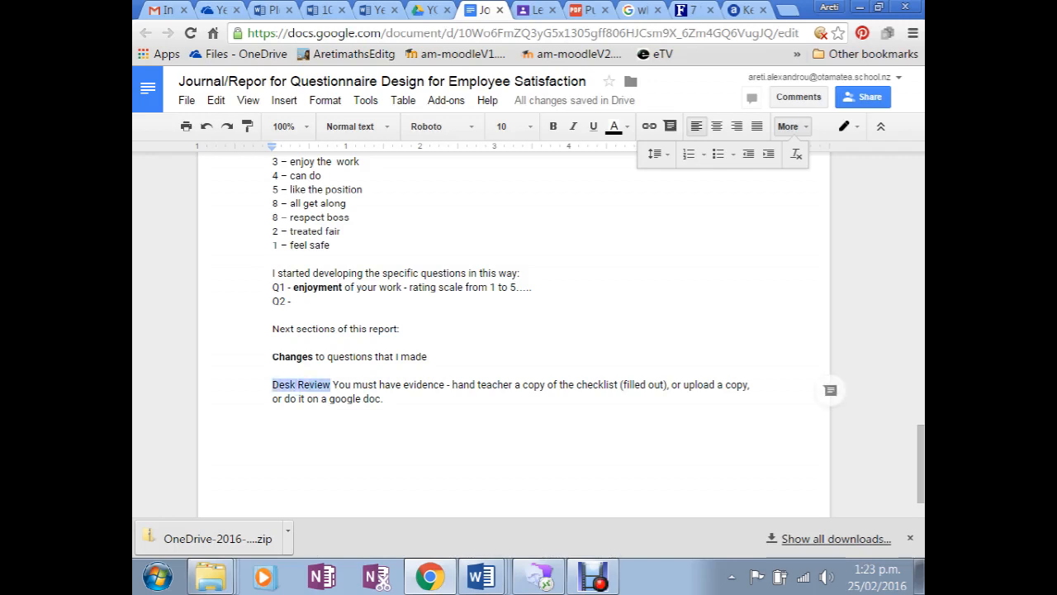
{"action": "key", "text": "ctrl+b"}
Add the line "Pilot Survey - reflect on changes from that" below the Desk Review paragraph, leaving an empty line between them
{"action": "left_click", "coordinate": [273, 426]}
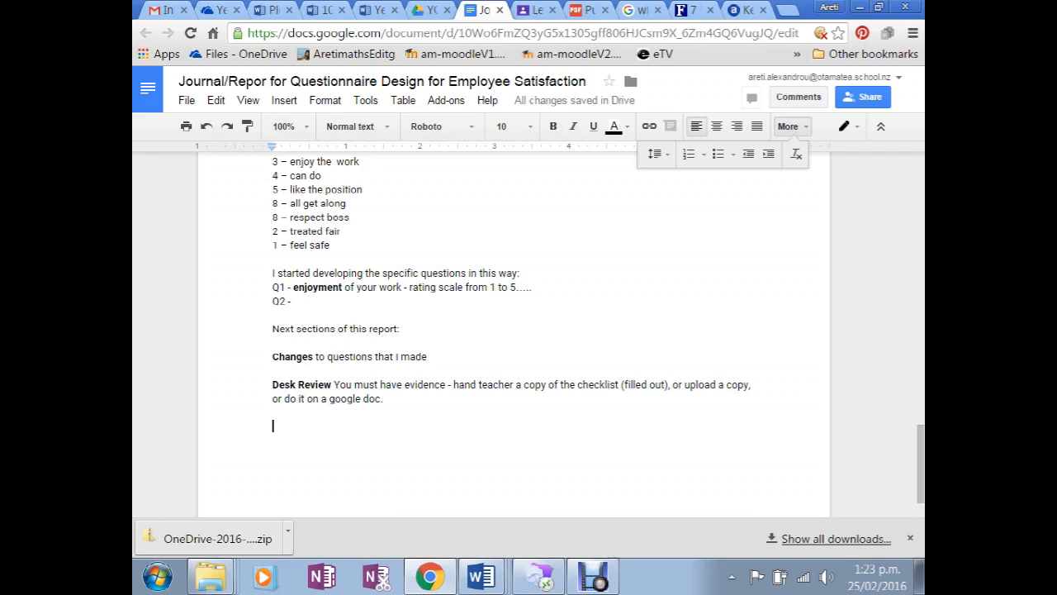
{"action": "type", "text": "Pilot Survey"}
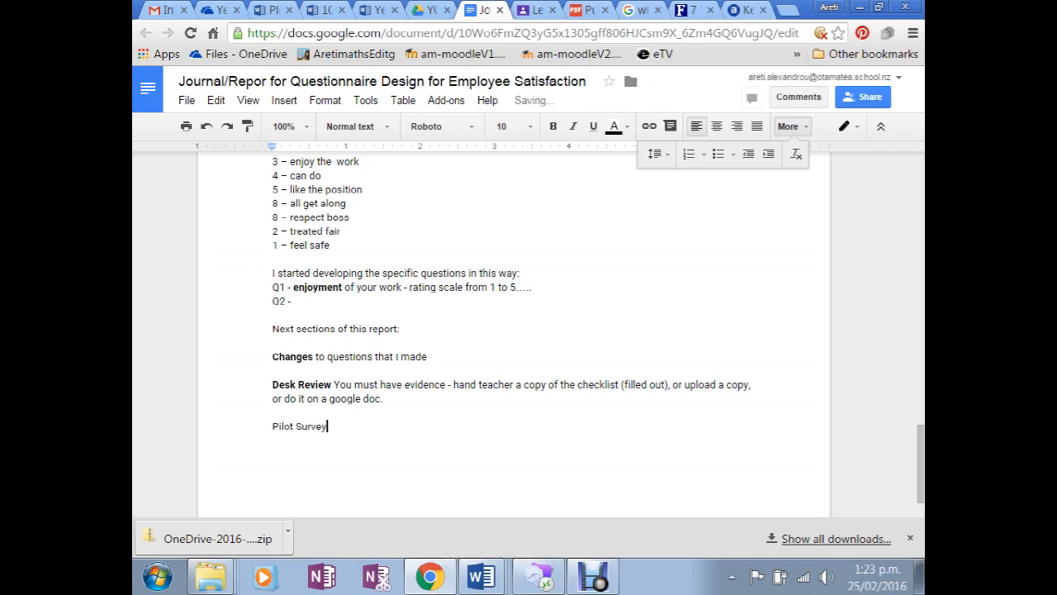
{"action": "type", "text": " - reflect on changes from that"}
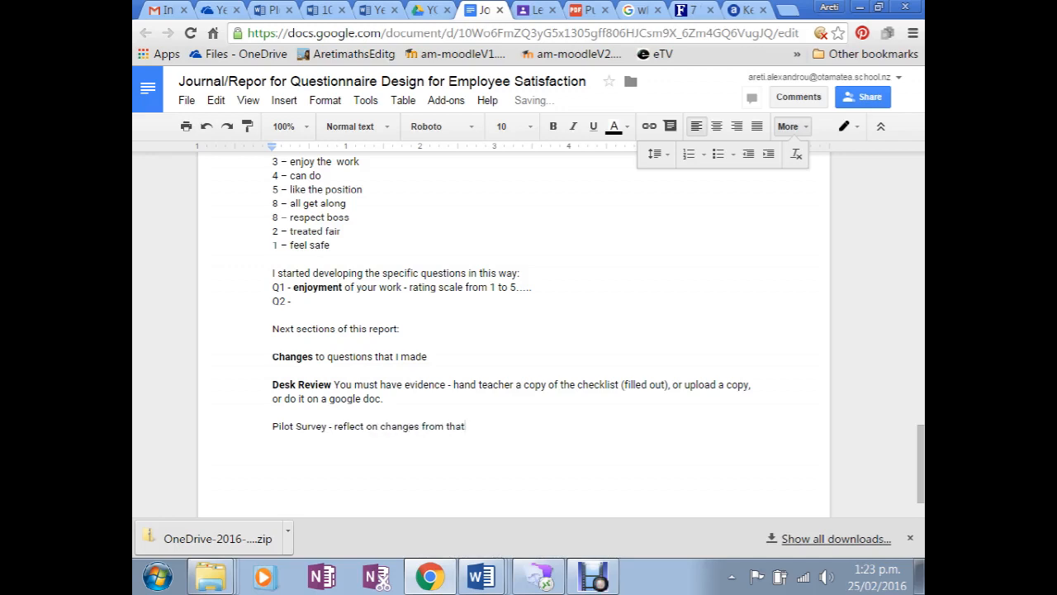
{"action": "left_click", "coordinate": [274, 412]}
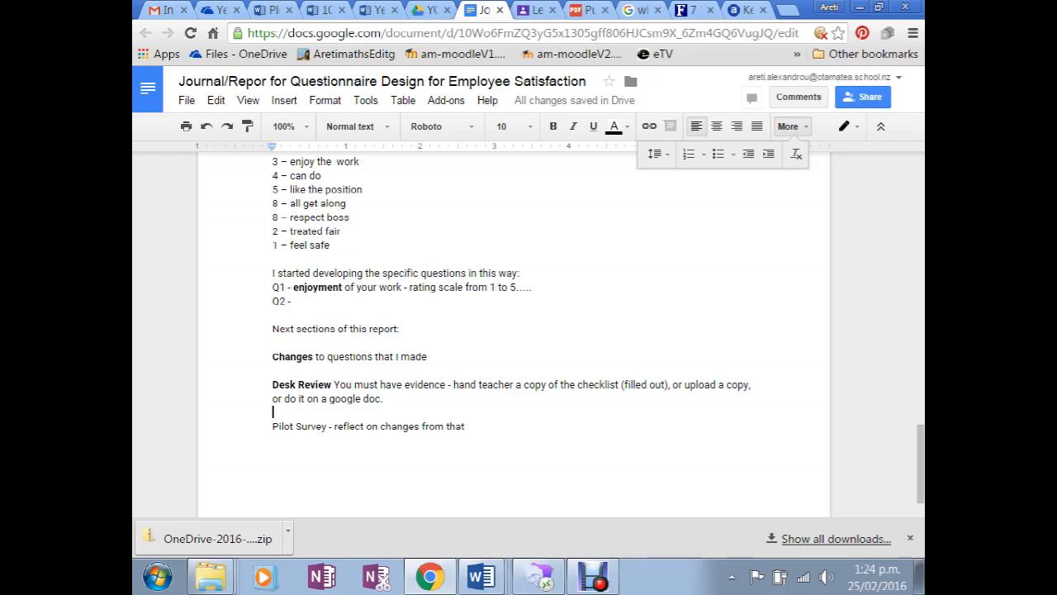
{"action": "left_click", "coordinate": [273, 440]}
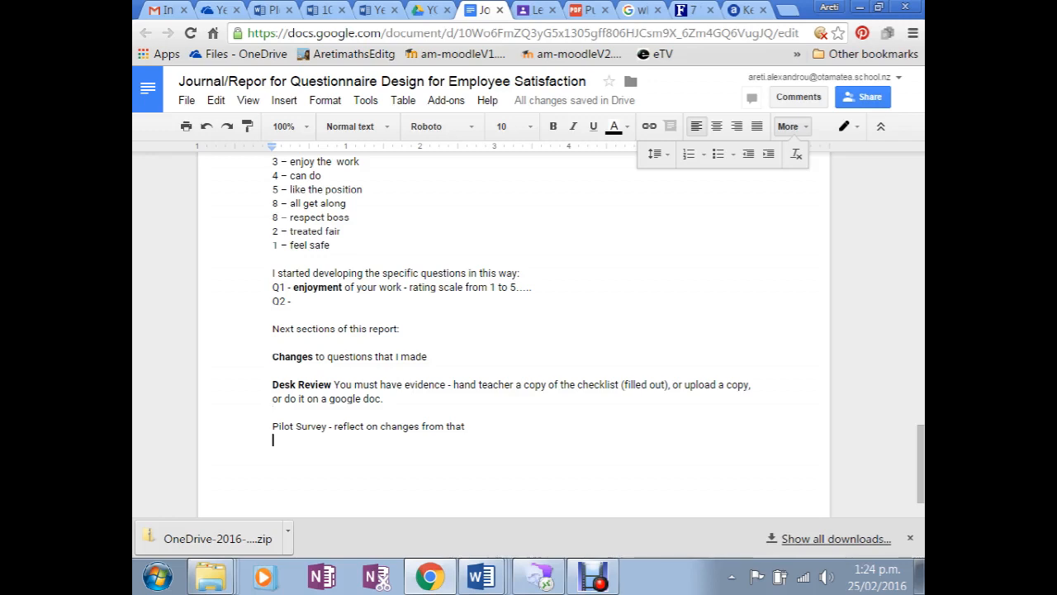